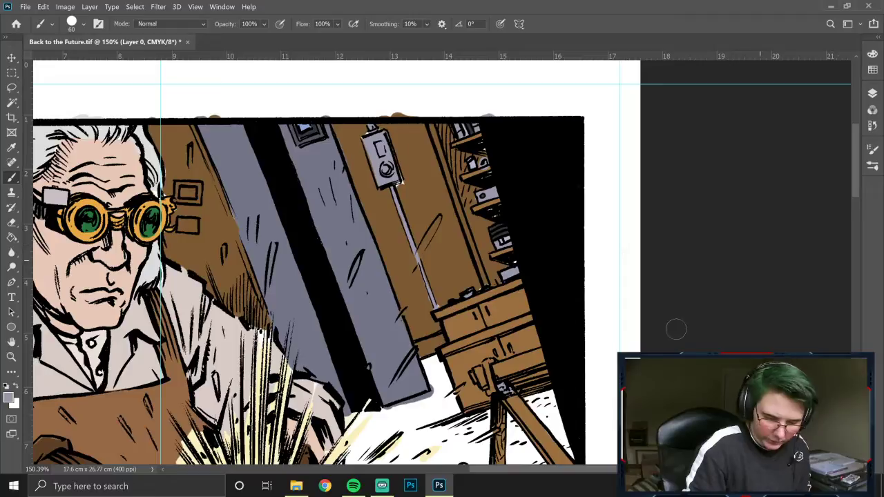
Step: Mix a lighter brown (H 31, S 49, B 72) from the drawer cabinet's colour and paint the workbench in the panel's lower right corner
left_click_drag(857, 186, 855, 216)
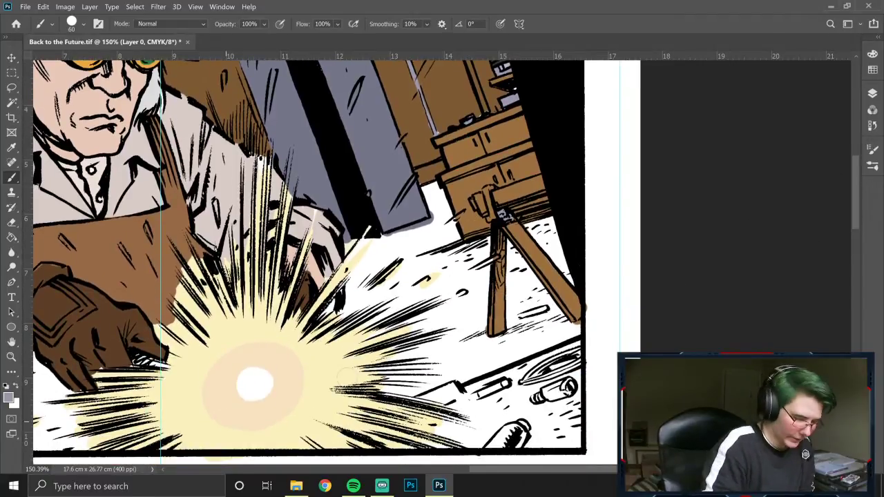
left_click(522, 166, "alt")
left_click(8, 398)
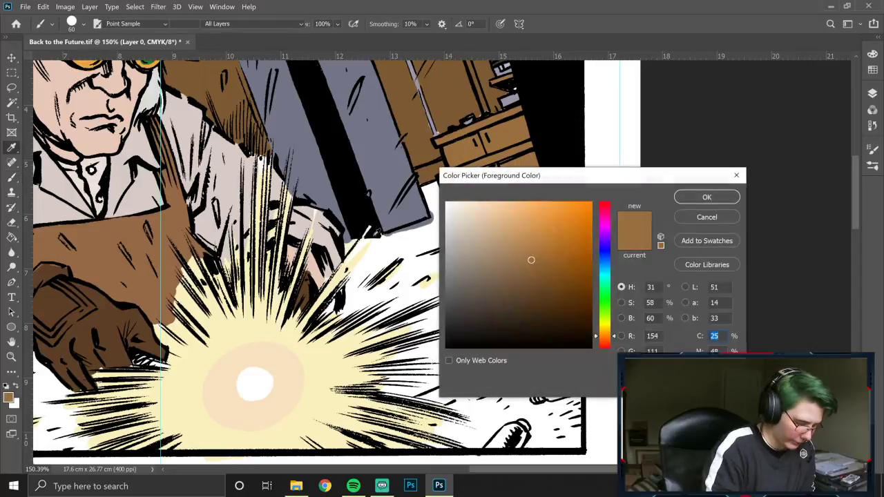
left_click(518, 243)
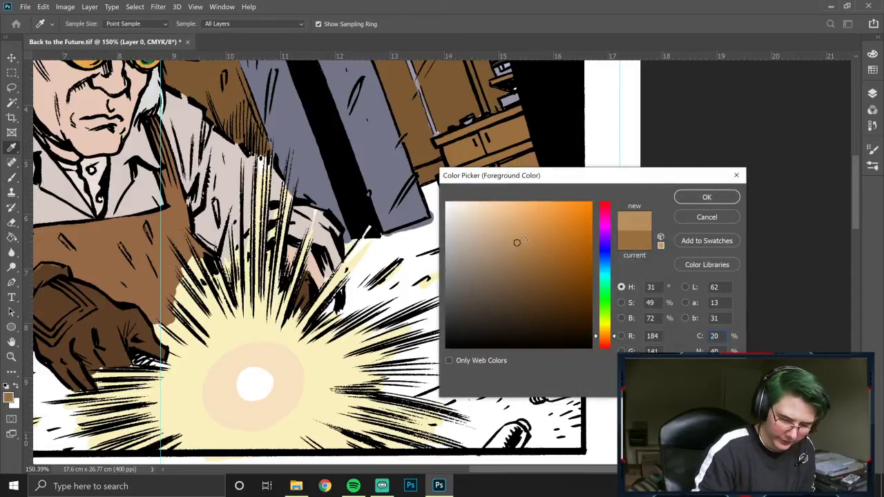
left_click(707, 197)
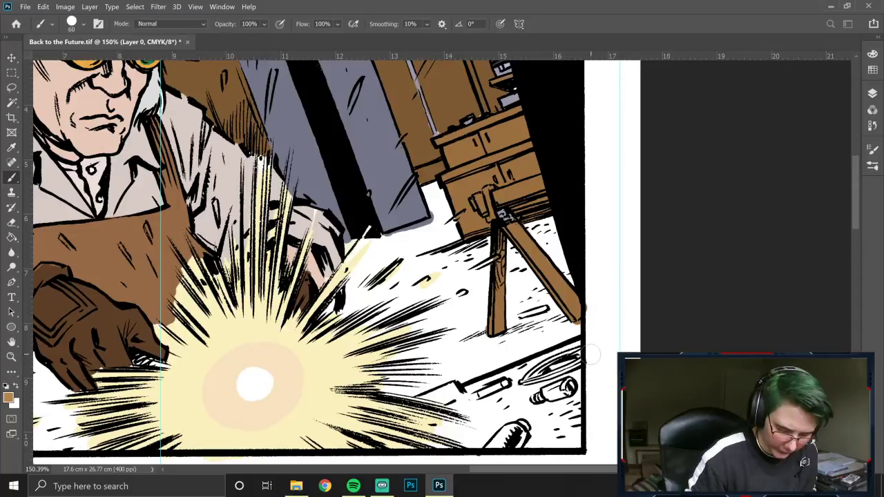
left_click_drag(588, 357, 476, 395)
left_click_drag(607, 343, 476, 387)
mouse_move(582, 363)
left_mouse_down()
mouse_move(574, 453)
mouse_move(418, 446)
mouse_move(564, 428)
mouse_move(542, 435)
left_mouse_up()
mouse_move(570, 383)
left_mouse_down()
mouse_move(566, 406)
mouse_move(503, 417)
mouse_move(484, 407)
mouse_move(483, 420)
mouse_move(493, 406)
mouse_move(458, 400)
mouse_move(464, 431)
left_mouse_up()
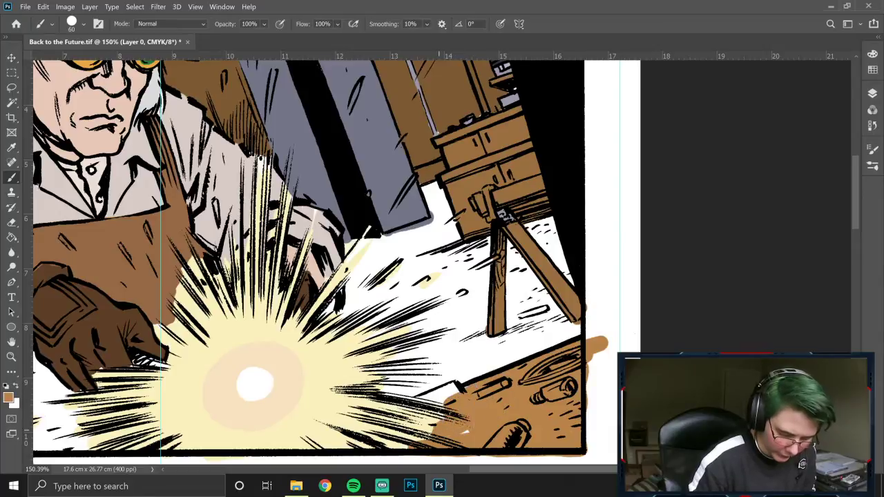
Step: Sample the apron's brown and paint the white part of the apron below the gloved forearm
left_click_drag(610, 471, 543, 483)
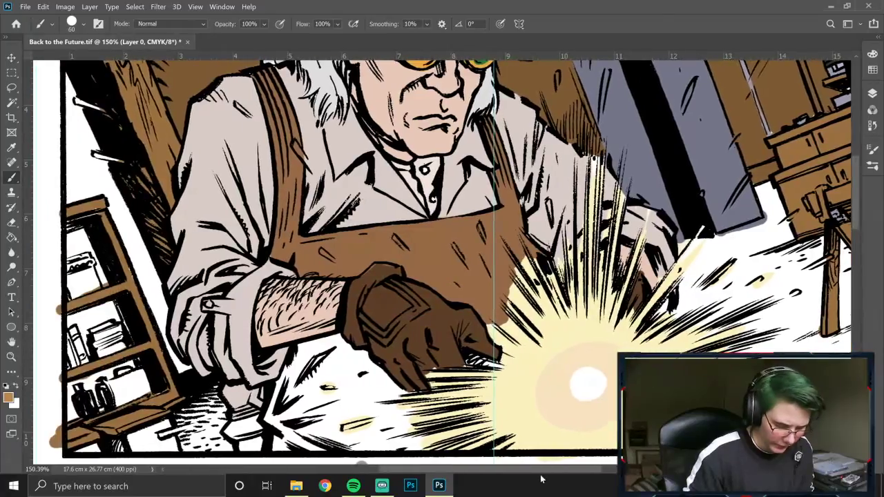
mouse_move(294, 357)
left_mouse_down()
mouse_move(301, 373)
mouse_move(299, 345)
mouse_move(342, 333)
mouse_move(380, 385)
mouse_move(378, 377)
mouse_move(397, 386)
left_mouse_up()
left_click(384, 373, "alt")
left_click(359, 357, "alt")
mouse_move(285, 361)
left_mouse_down()
mouse_move(273, 421)
mouse_move(290, 435)
mouse_move(238, 429)
mouse_move(257, 430)
left_mouse_up()
mouse_move(288, 404)
left_mouse_down()
mouse_move(340, 373)
mouse_move(363, 390)
mouse_move(357, 434)
mouse_move(405, 416)
mouse_move(418, 450)
mouse_move(268, 444)
mouse_move(372, 442)
left_mouse_up()
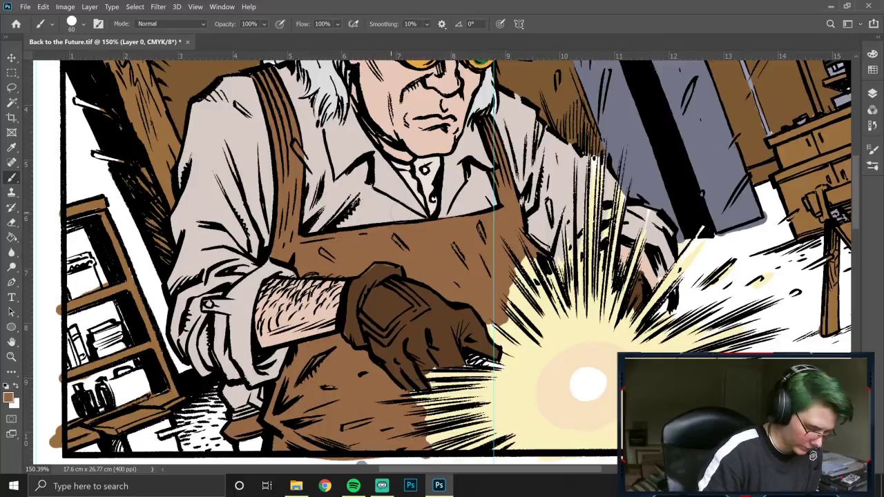
Step: Sample a background grey and paint the metal tool in the gloved hand and the loose parts on the workbench
left_click(844, 101, "alt")
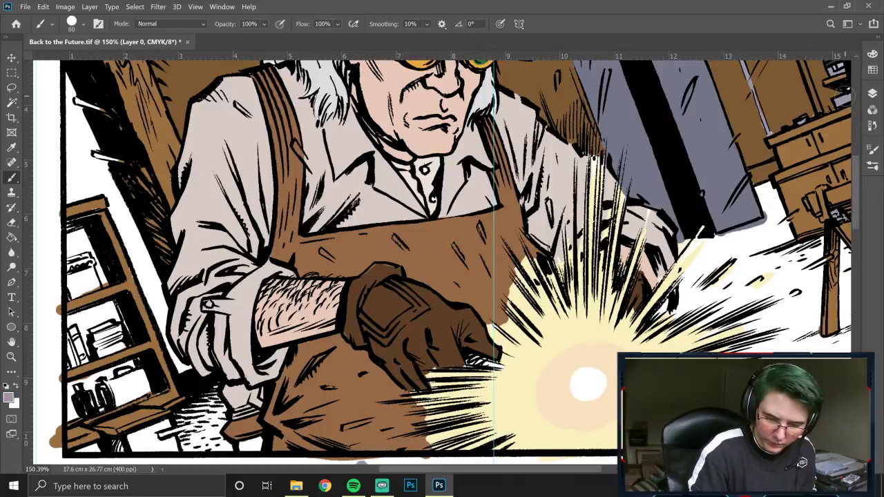
left_click_drag(472, 357, 500, 366)
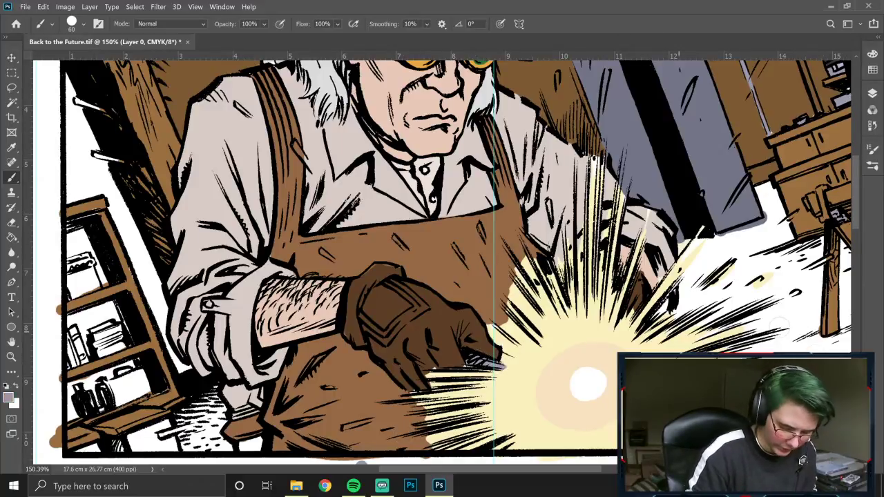
left_click_drag(586, 470, 651, 470)
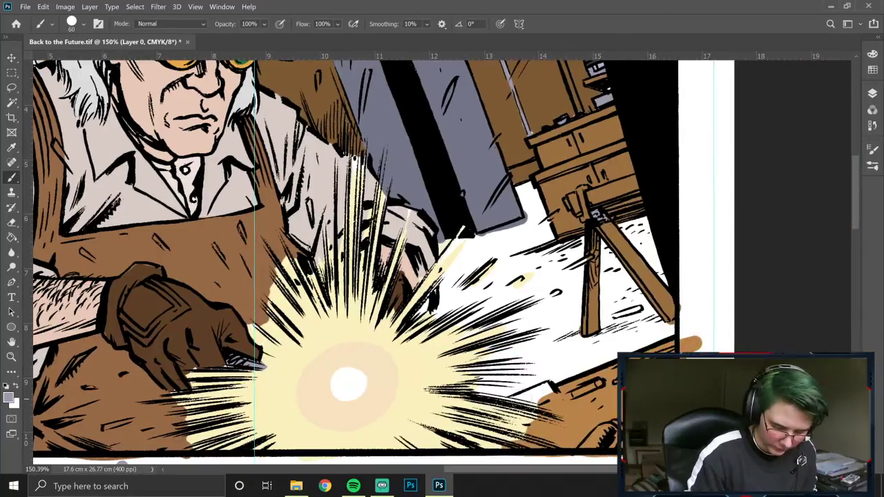
left_click_drag(515, 400, 553, 389)
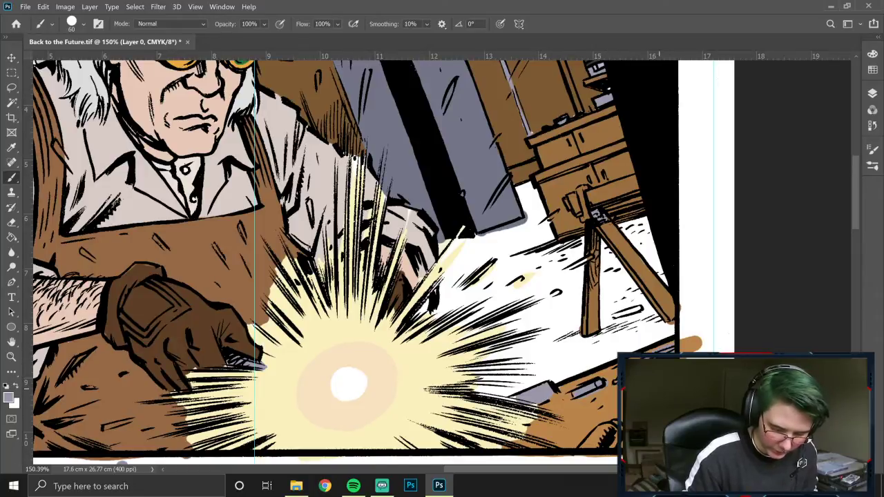
left_click_drag(609, 432, 586, 446)
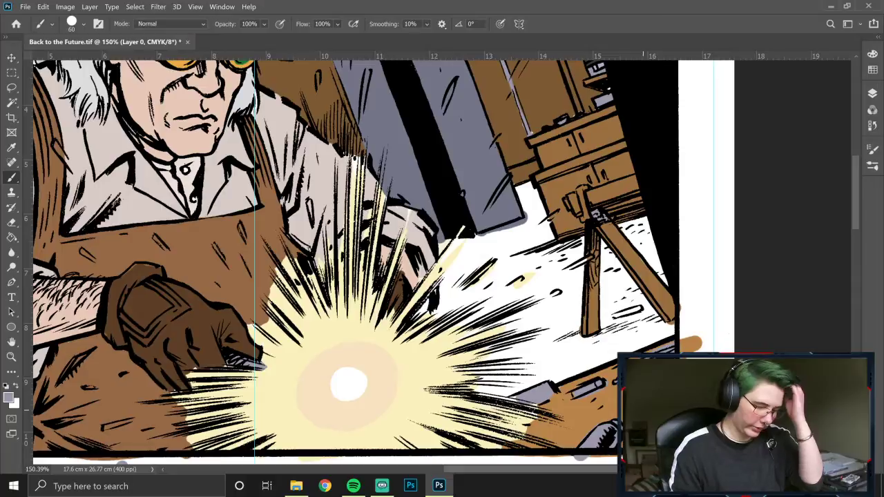
Step: Sample the dark wall brown and fill the white wall area above and beside the small bookshelf
left_click_drag(532, 471, 449, 463)
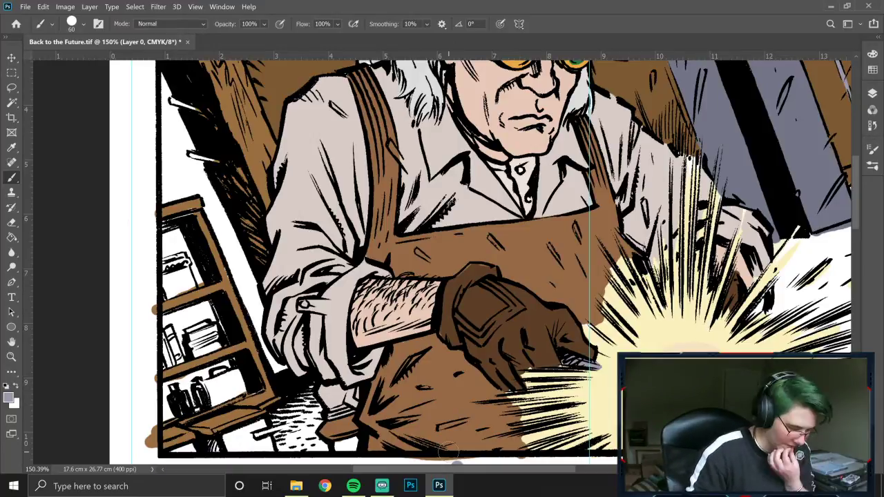
left_click(283, 99, "alt")
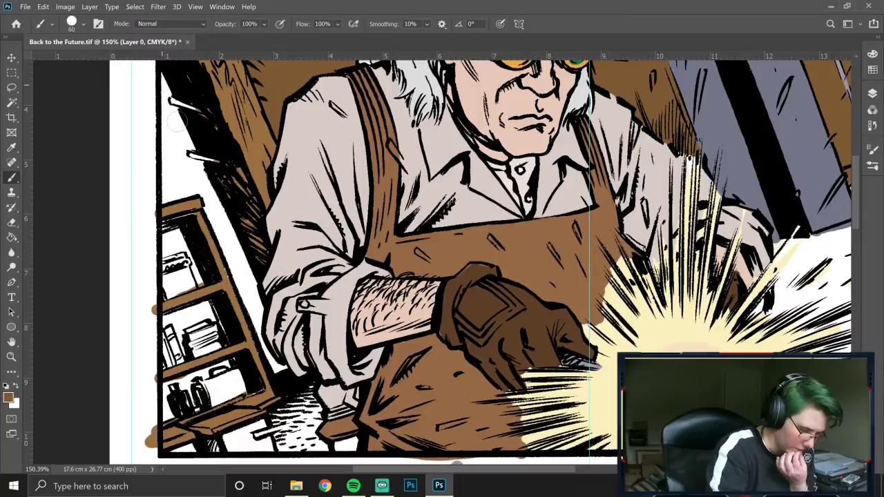
mouse_move(162, 74)
left_mouse_down()
mouse_move(249, 273)
mouse_move(268, 352)
mouse_move(280, 371)
mouse_move(283, 364)
left_mouse_up()
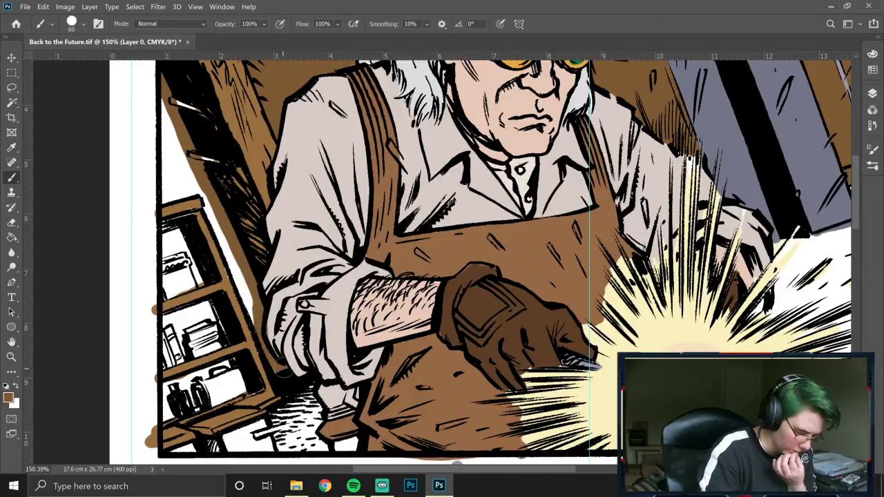
left_click_drag(239, 278, 256, 319)
mouse_move(238, 278)
left_mouse_down()
mouse_move(203, 191)
mouse_move(171, 183)
mouse_move(195, 197)
left_mouse_up()
mouse_move(164, 97)
left_mouse_down()
mouse_move(167, 187)
mouse_move(175, 134)
mouse_move(192, 179)
left_mouse_up()
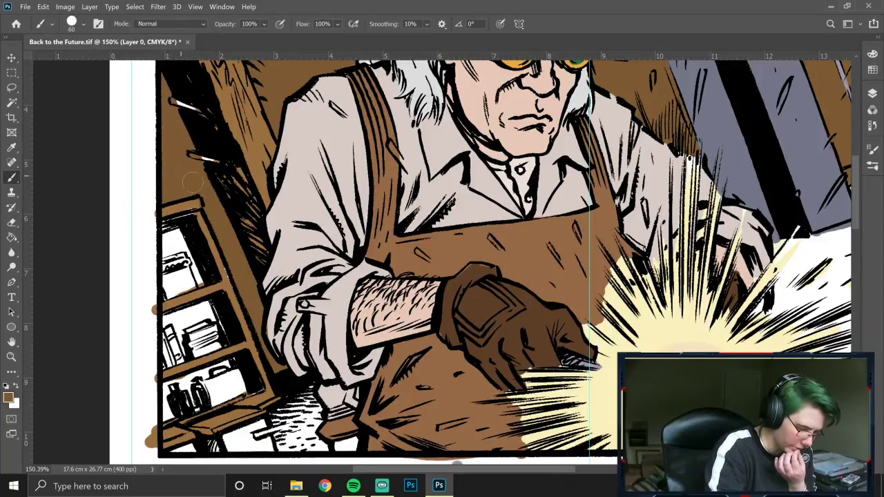
Step: Sample the wooden beam's brown and paint the pegs on the dark post and the furniture below the bookshelf
left_click(252, 166, "alt")
left_click_drag(186, 102, 181, 92)
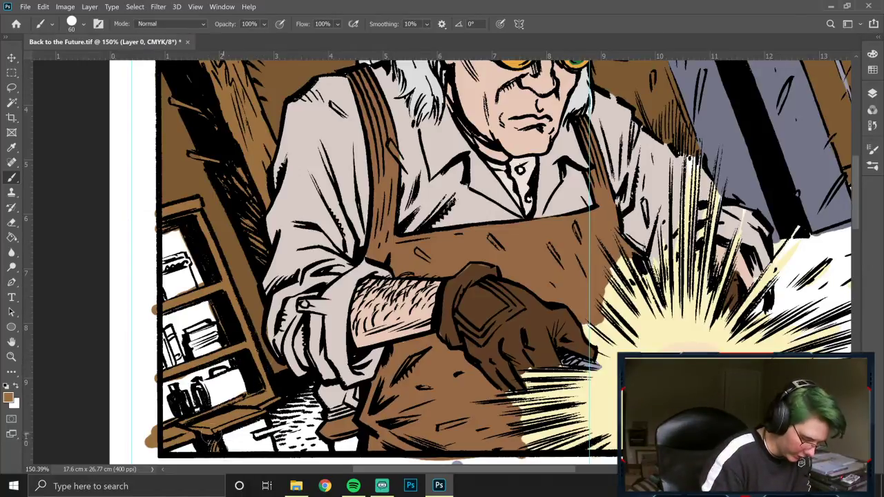
left_click_drag(215, 446, 260, 432)
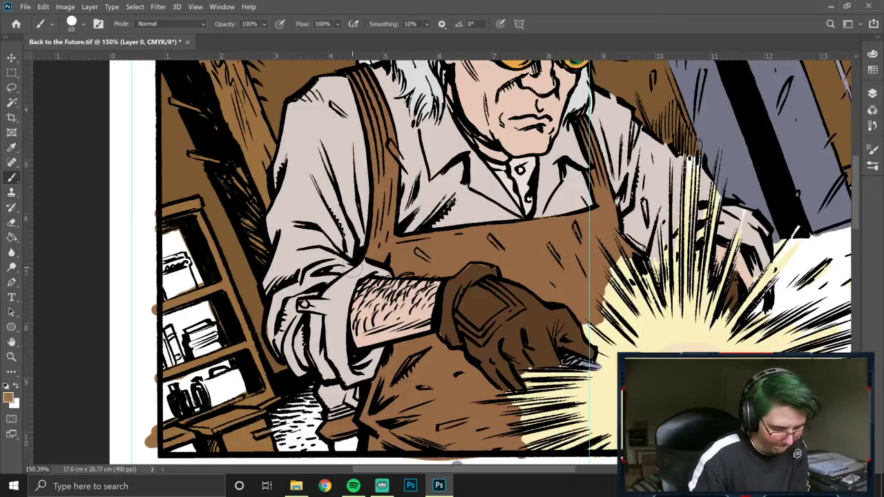
Step: Set the foreground colour to dark green (H 114, S 76, B 41) and paint the bottles on the lowest shelf, undoing the last stroke
left_click(8, 397)
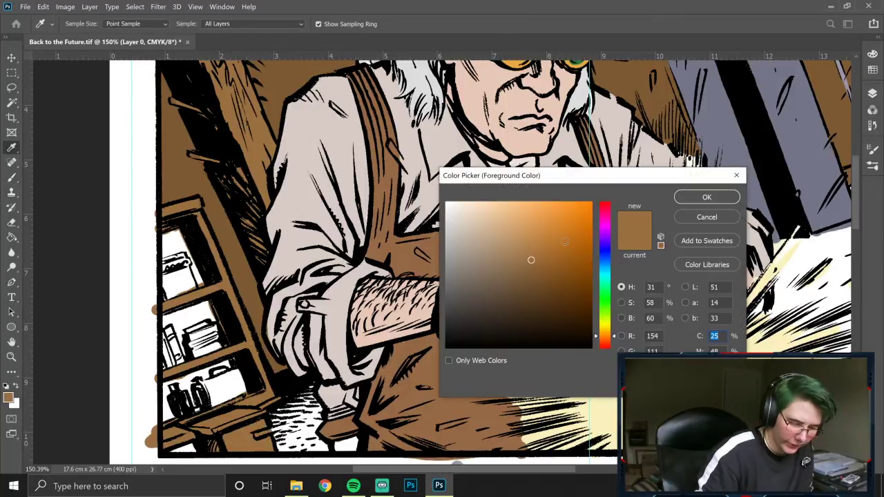
left_click(605, 263)
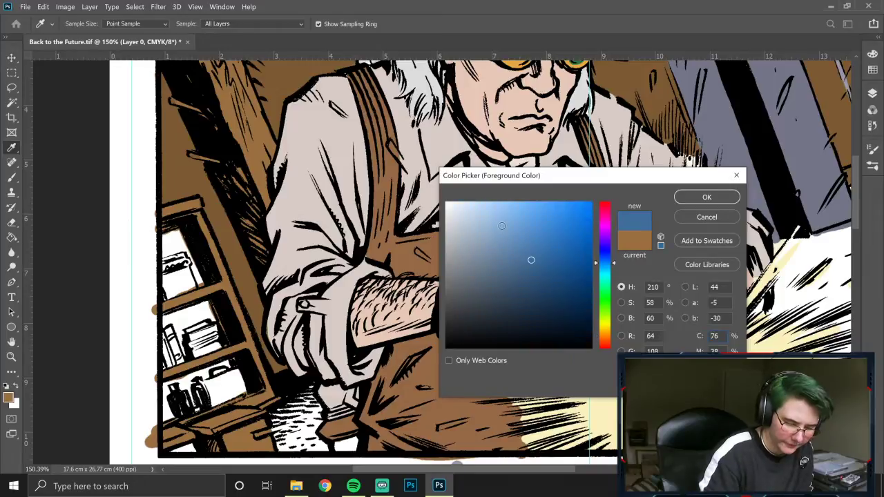
left_click_drag(605, 292, 606, 302)
left_click(556, 288)
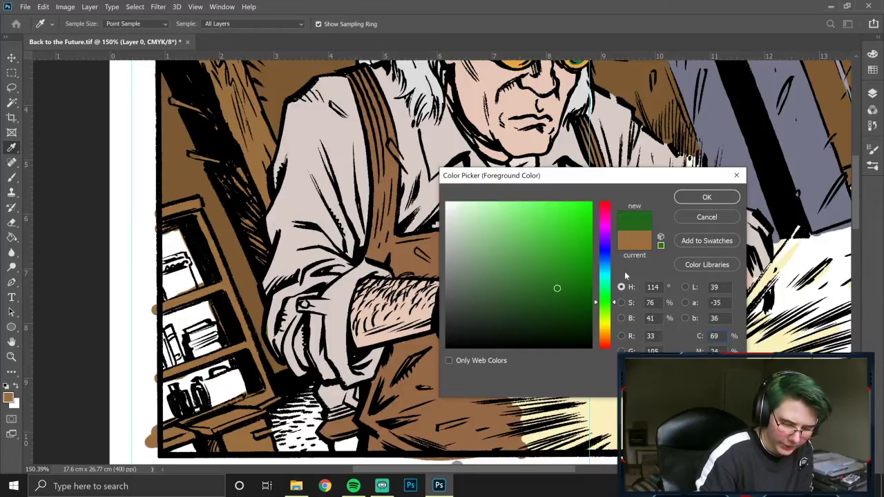
left_click(706, 197)
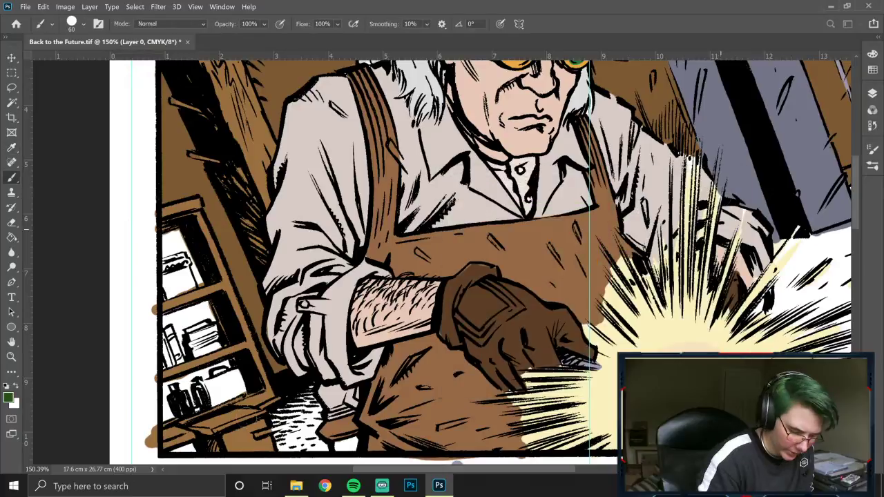
mouse_move(178, 398)
left_mouse_down()
mouse_move(188, 409)
mouse_move(180, 416)
mouse_move(177, 404)
left_mouse_up()
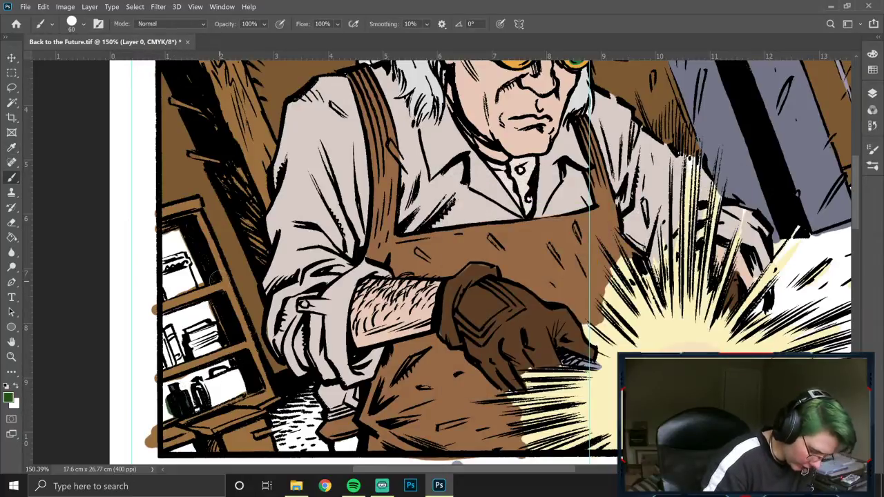
key("ctrl+z")
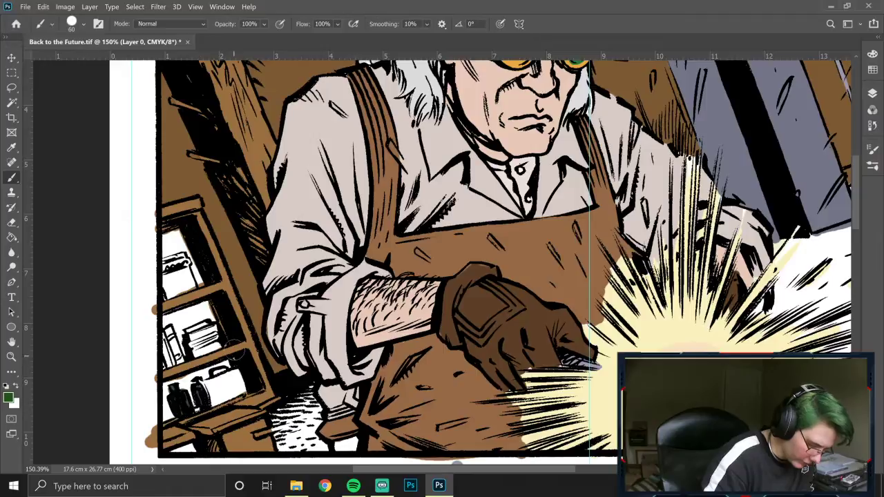
Step: Sample the glove's dark brown and paint the case beside the bottles on the lowest shelf
left_click(439, 251, "alt")
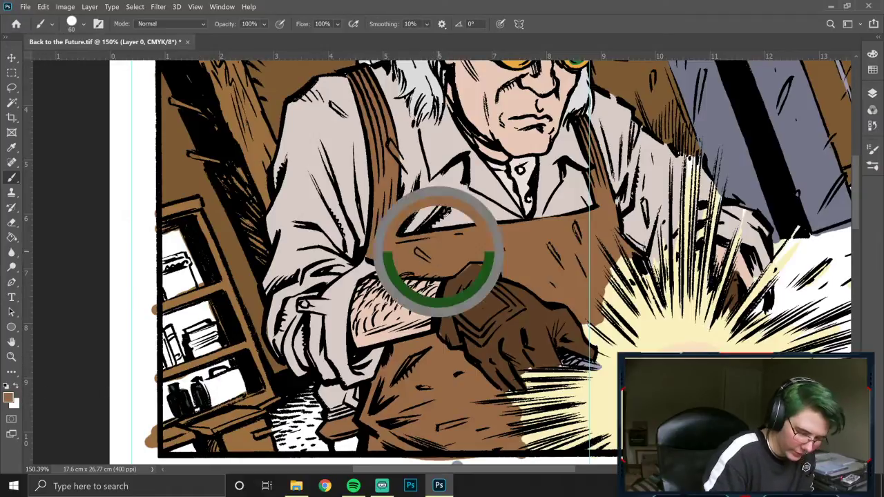
left_click(479, 321, "alt")
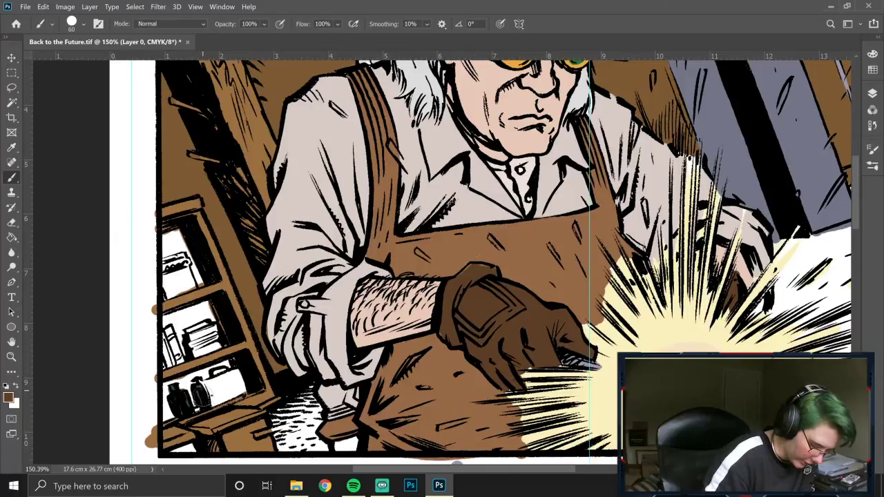
mouse_move(199, 395)
left_mouse_down()
mouse_move(242, 391)
mouse_move(239, 377)
mouse_move(223, 378)
mouse_move(206, 388)
mouse_move(238, 384)
left_mouse_up()
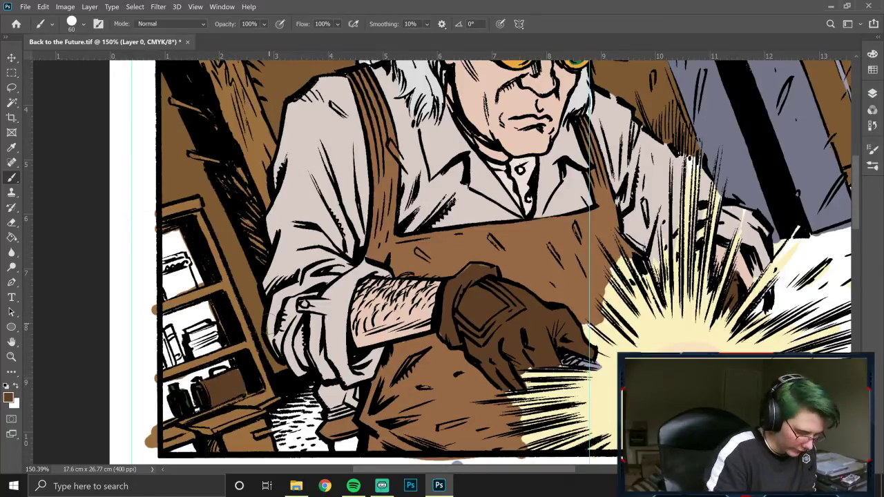
Step: Set the foreground colour to a pale cream (H 48, S 14, B 94) and return to the Brush tool
left_click(9, 397)
left_click(467, 211)
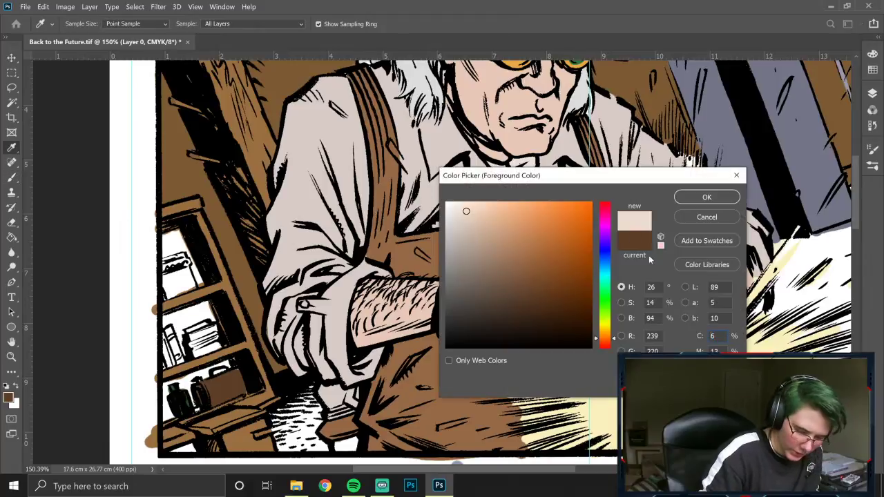
left_click(605, 326)
key("Return")
key("b")
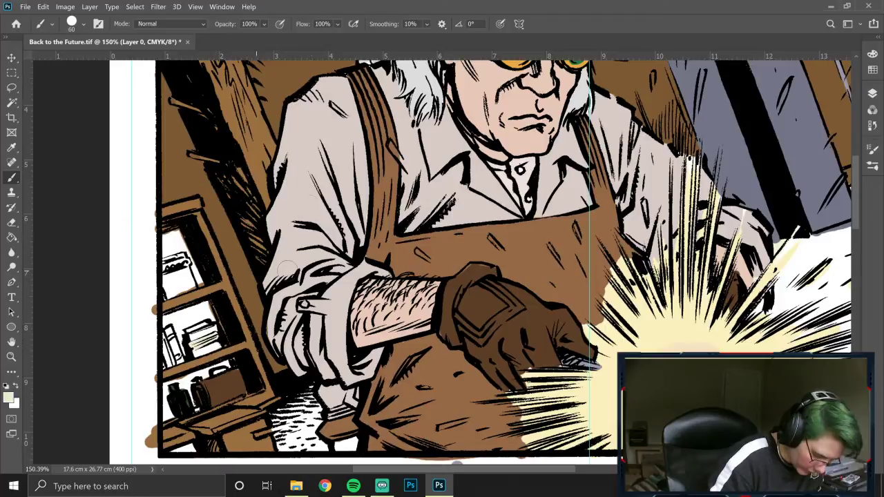
Step: Set the foreground colour to deep green (H 133, S 84, B 23) and paint a book in the middle shelf's stack, undoing the last stroke
left_click(10, 399)
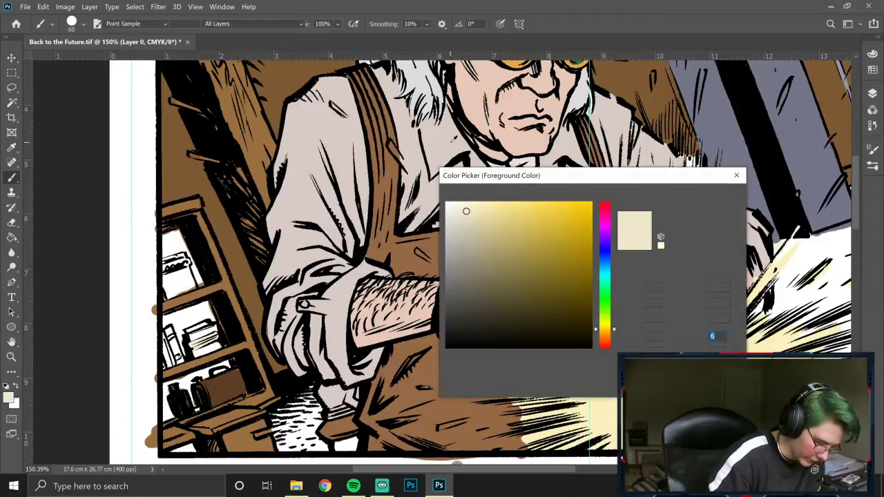
left_click(555, 261)
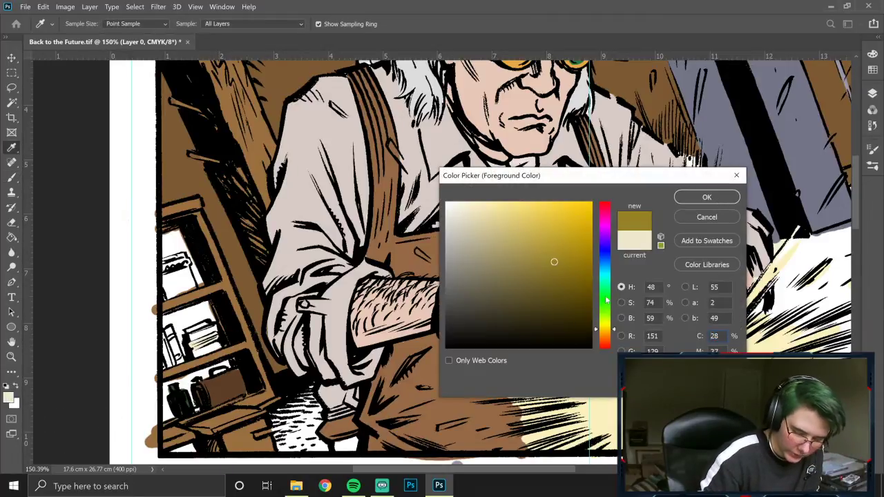
left_click(606, 295)
left_click(569, 315)
left_click(718, 202)
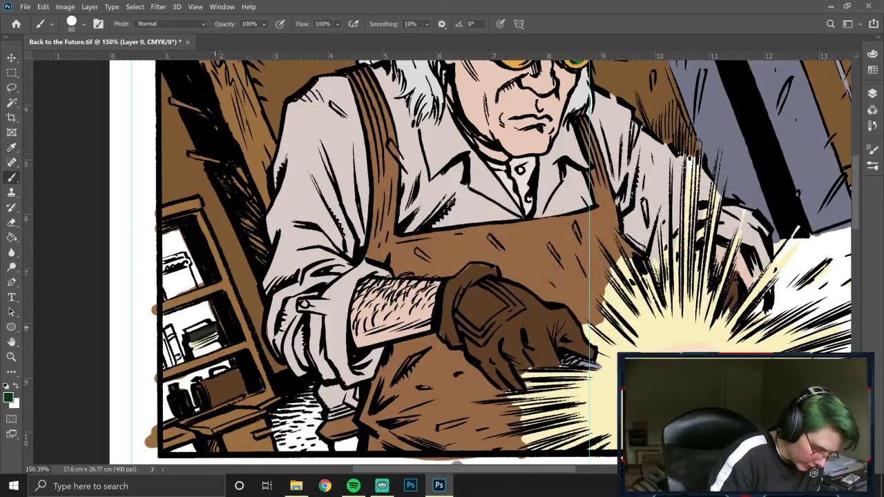
key("ctrl+z")
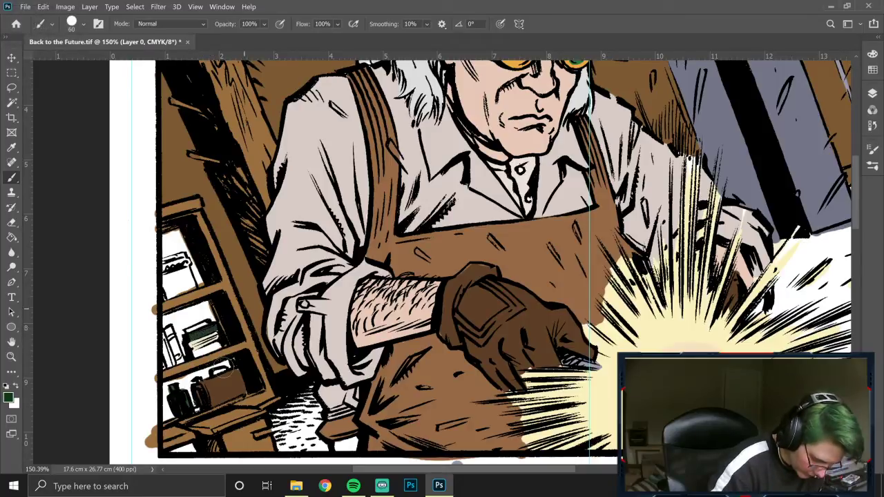
Step: Set the foreground colour to dark red (hue 0) and paint the lower book in the middle shelf's stack
left_click(8, 398)
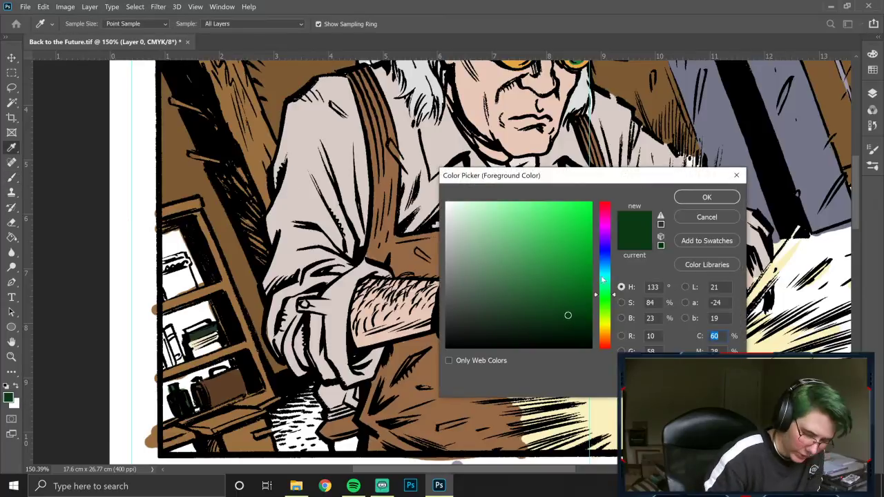
left_click_drag(610, 223, 607, 203)
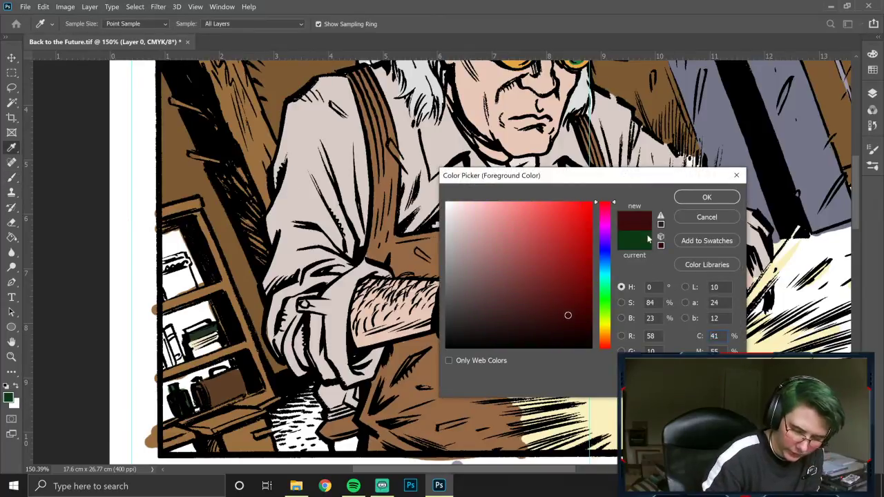
left_click(567, 293)
left_click(707, 197)
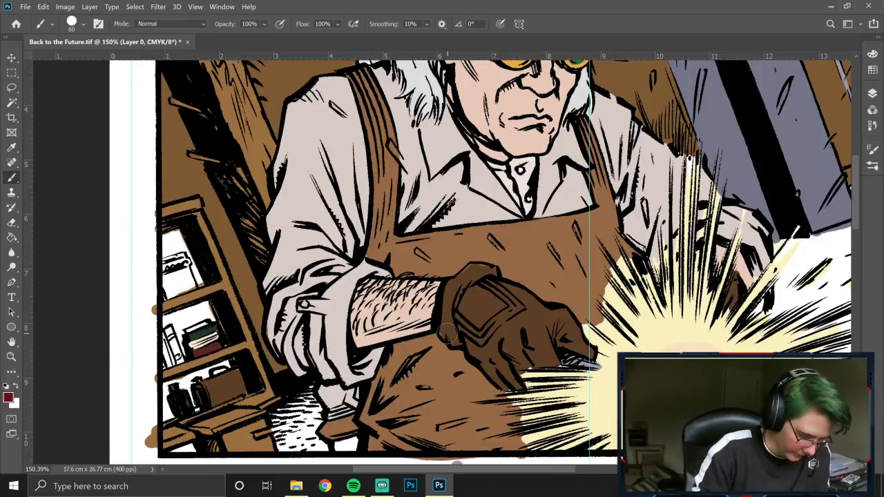
Step: Set the foreground colour to dark navy blue and paint the top book in the middle shelf's stack
left_click(9, 399)
left_click(606, 261)
left_click(707, 197)
mouse_move(205, 327)
left_mouse_down()
mouse_move(186, 336)
mouse_move(228, 319)
left_mouse_up()
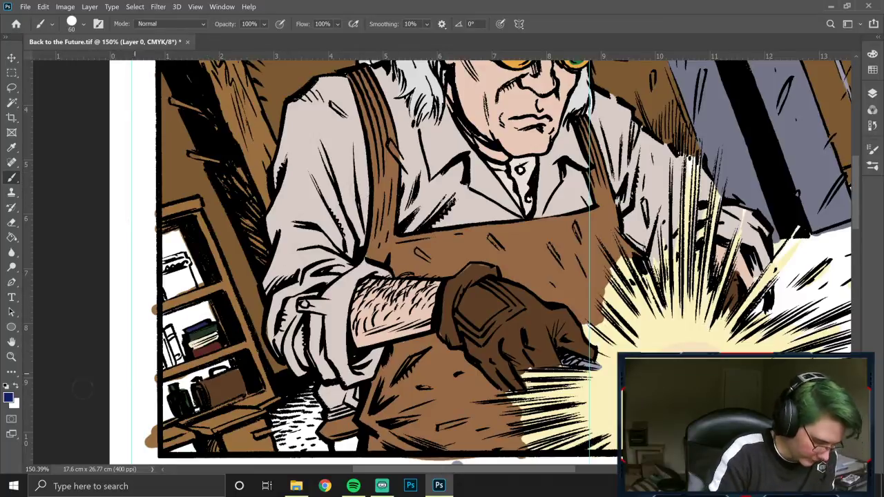
Step: Set the foreground colour to dark brown (H 35, S 85, B 31) and paint the upright books on the middle shelf
left_click(9, 400)
left_click(611, 336)
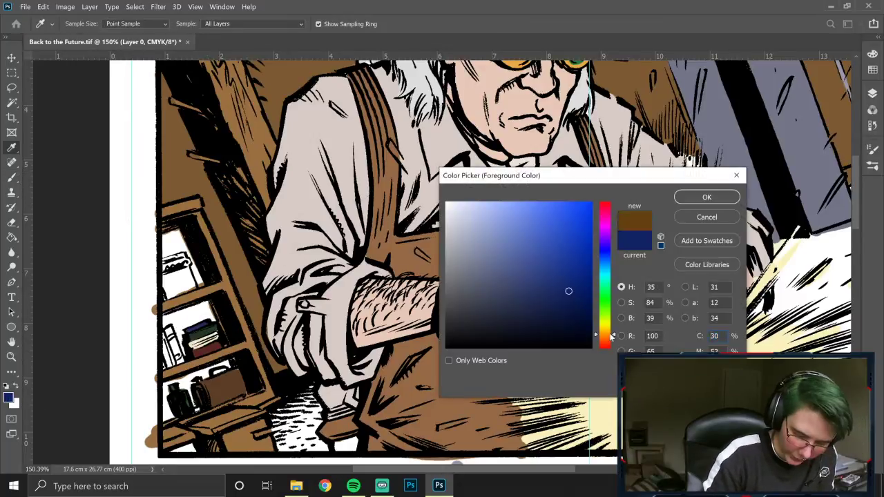
left_click(570, 304)
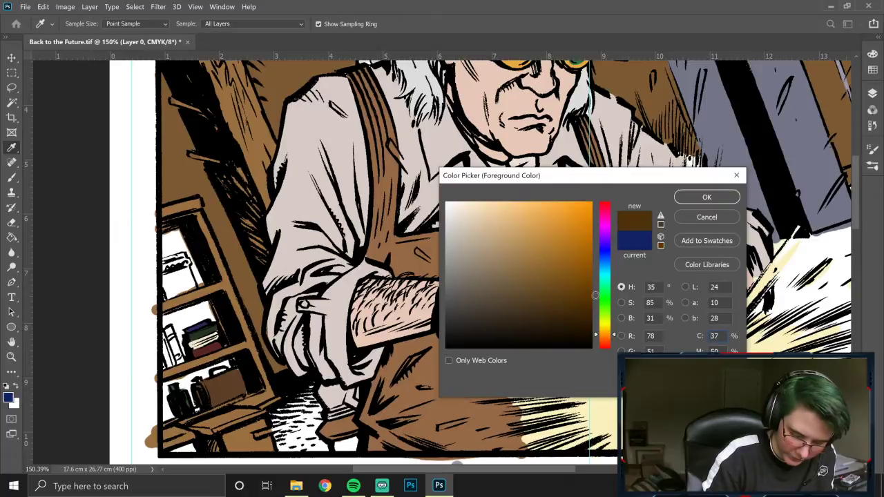
left_click(707, 197)
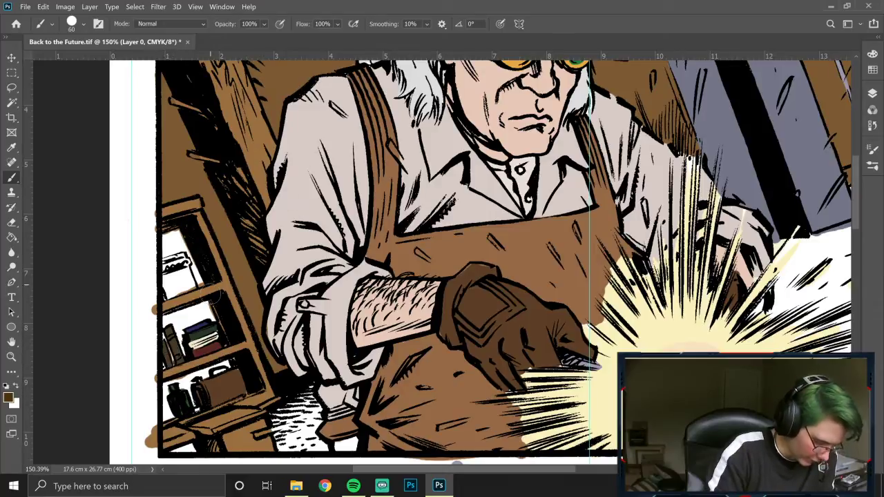
Step: Set the foreground colour to orange (H 35, S 81, B 94), reduce the brush to size 10 and paint a narrow upright book on the middle shelf
left_click(9, 398)
left_click(574, 219)
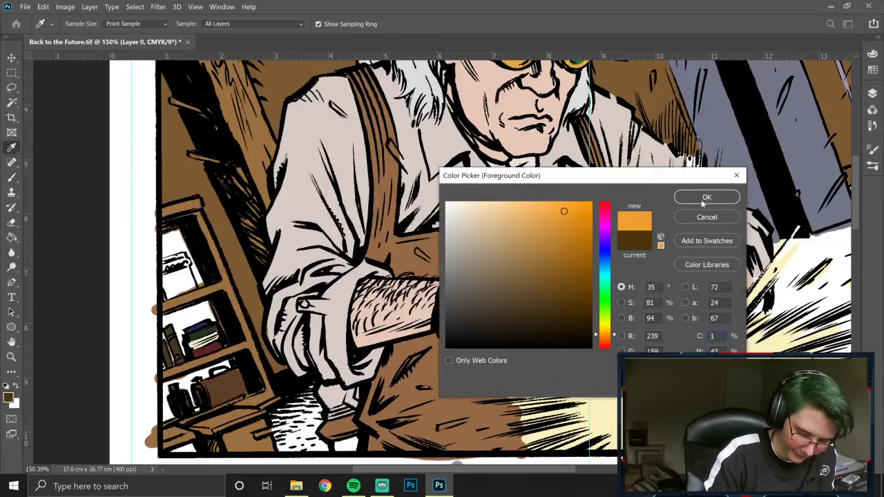
left_click(706, 199)
key("bracketleft")
key("bracketleft")
key("bracketleft")
key("bracketleft")
key("bracketleft")
key("bracketleft")
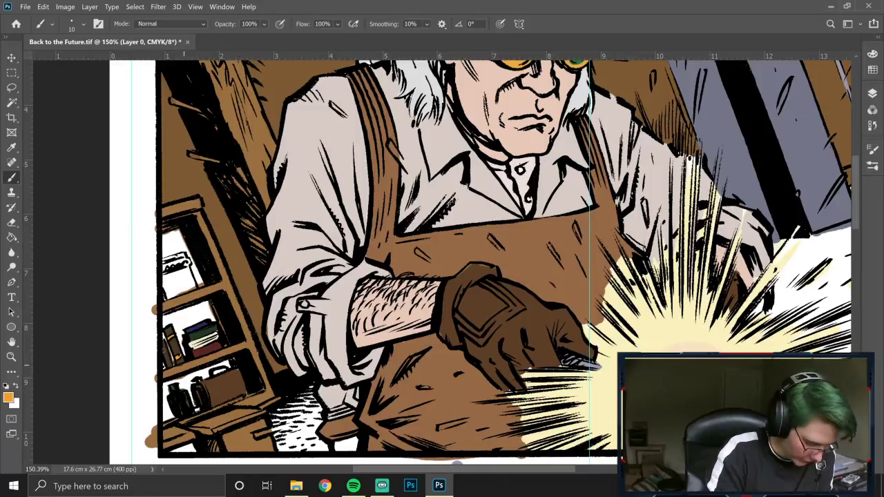
Step: Add pale orange (H 35, S 44, B 95) to the upright books on the middle shelf and touch up the leftmost one with sampled dark brown
left_click(8, 397)
left_click(510, 208)
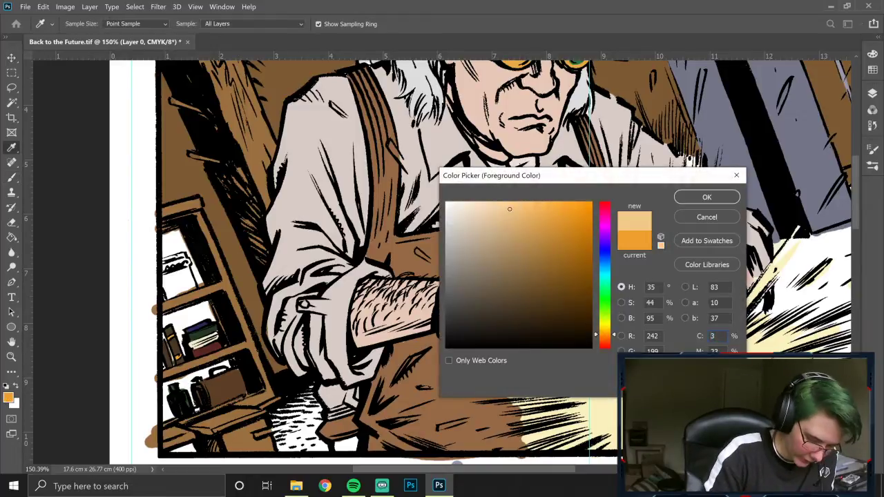
left_click(706, 197)
key("b")
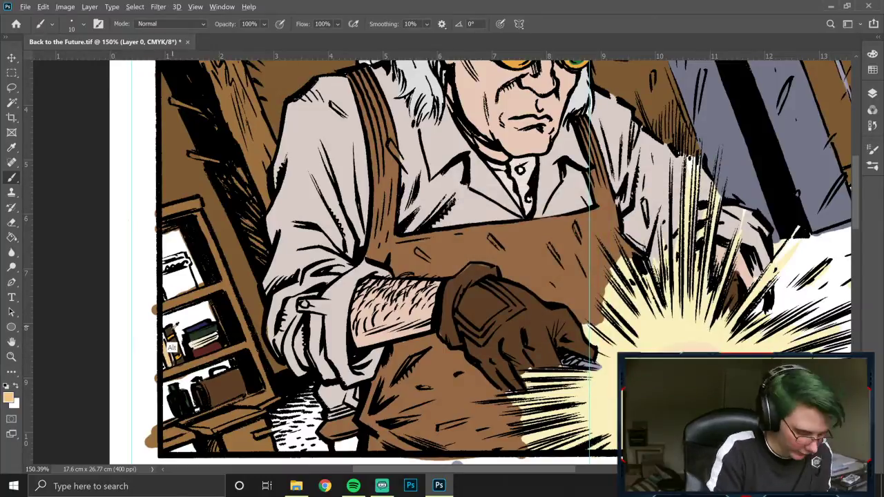
left_click(173, 327, "alt")
left_click_drag(161, 339, 170, 353)
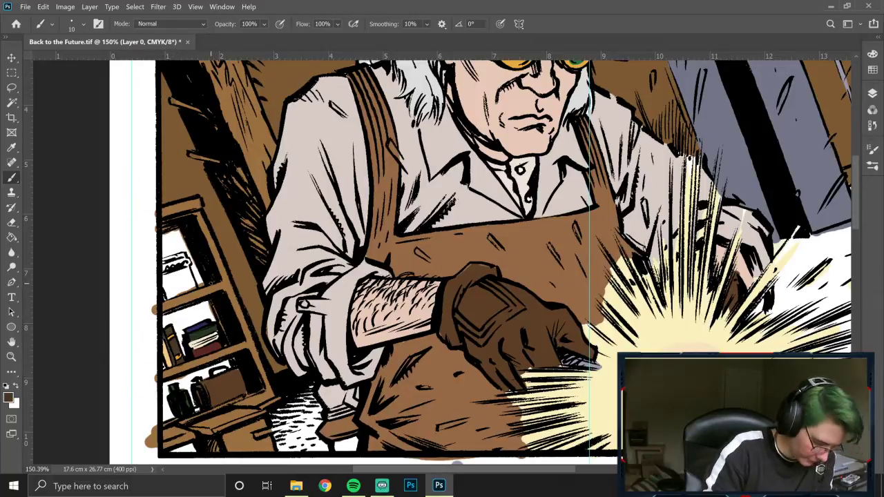
Step: Set the foreground colour to a muted dark green
left_click(9, 397)
left_click_drag(611, 261, 609, 279)
left_click(707, 198)
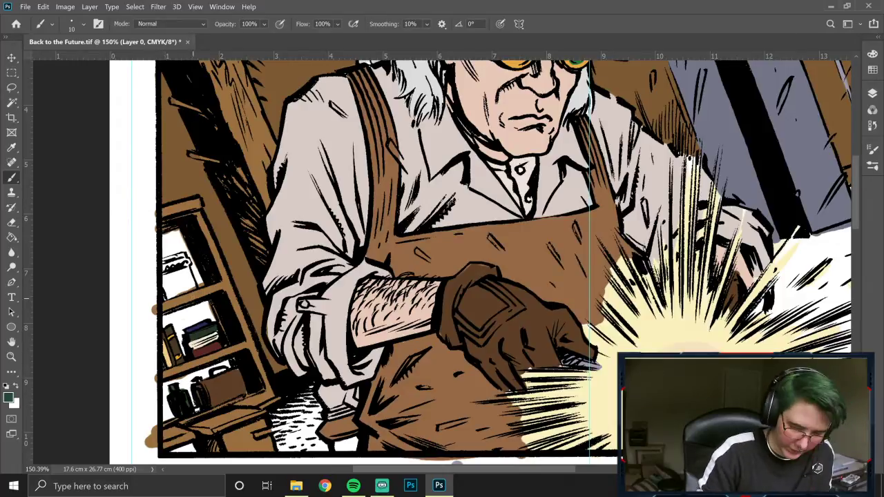
Step: Sample the background panel's grey-violet and paint the container on the top shelf, enlarging the brush to size 30 for its body
left_click(813, 162, "alt")
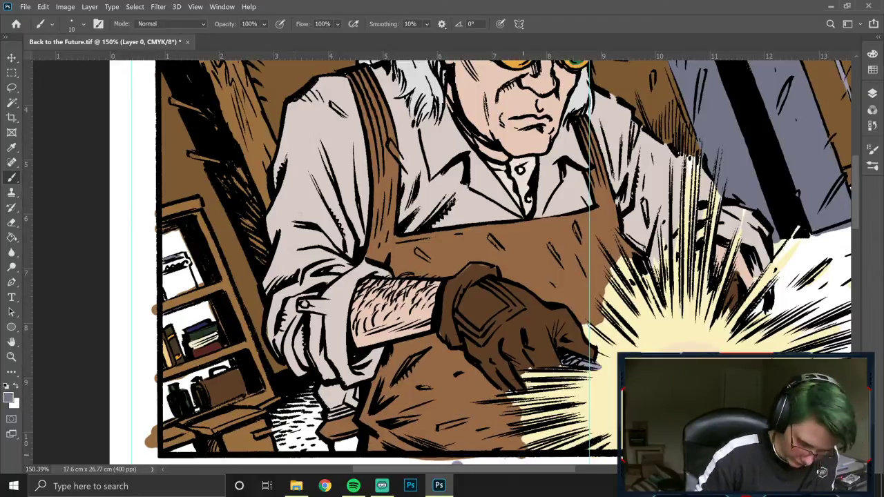
mouse_move(163, 275)
left_mouse_down()
mouse_move(164, 283)
mouse_move(181, 274)
mouse_move(183, 255)
left_mouse_up()
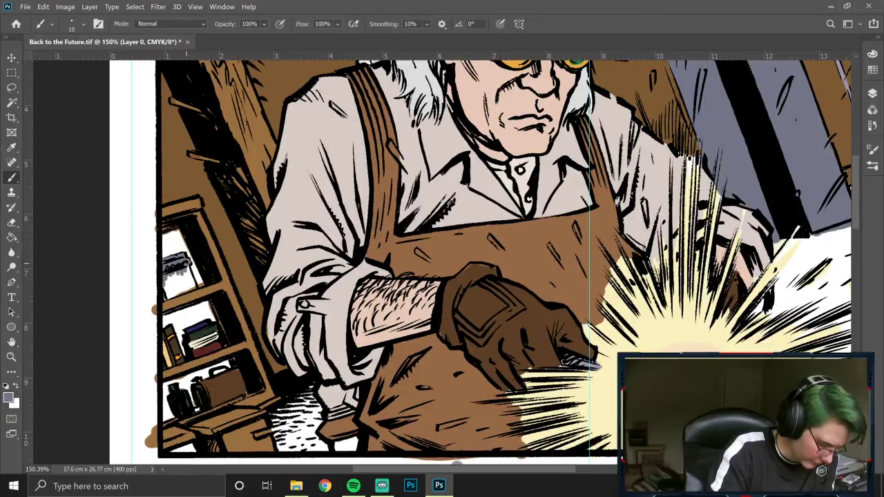
key("bracketright")
key("bracketright")
mouse_move(167, 281)
left_mouse_down()
mouse_move(176, 296)
mouse_move(194, 283)
mouse_move(187, 266)
mouse_move(184, 285)
mouse_move(166, 296)
left_mouse_up()
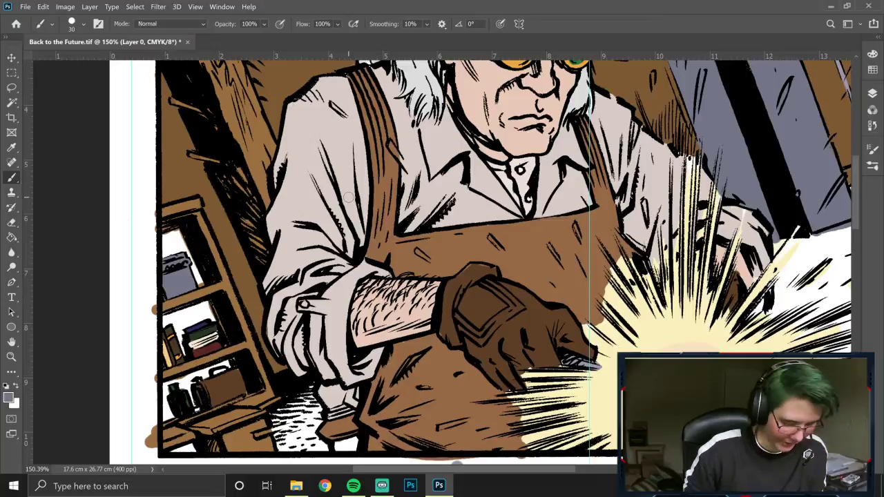
Step: Sample browns from the wall and shelving and paint the backing behind the items on all three shelves
left_click(183, 170, "alt")
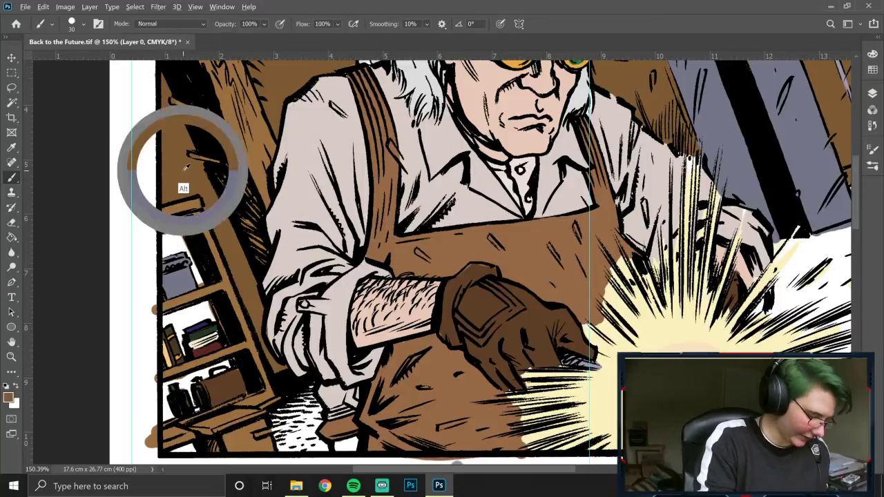
mouse_move(165, 237)
left_mouse_down()
mouse_move(197, 250)
mouse_move(190, 258)
mouse_move(199, 258)
mouse_move(185, 251)
mouse_move(199, 284)
left_mouse_up()
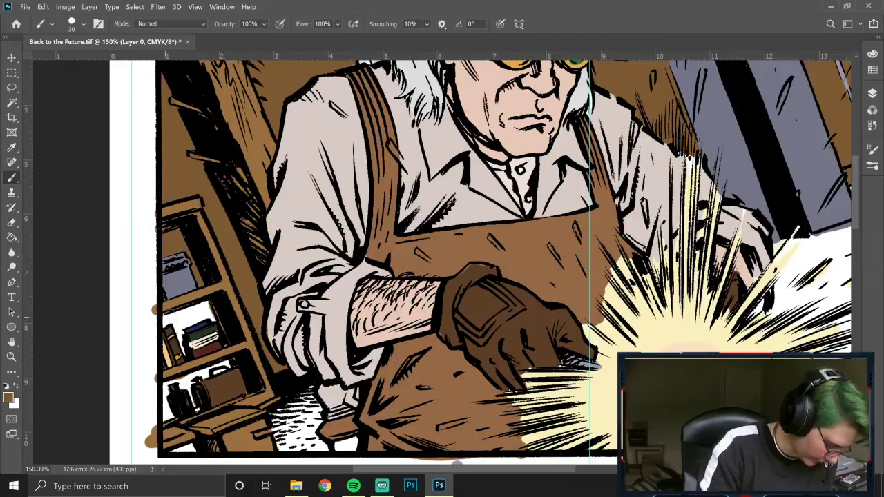
left_click_drag(166, 324, 185, 324)
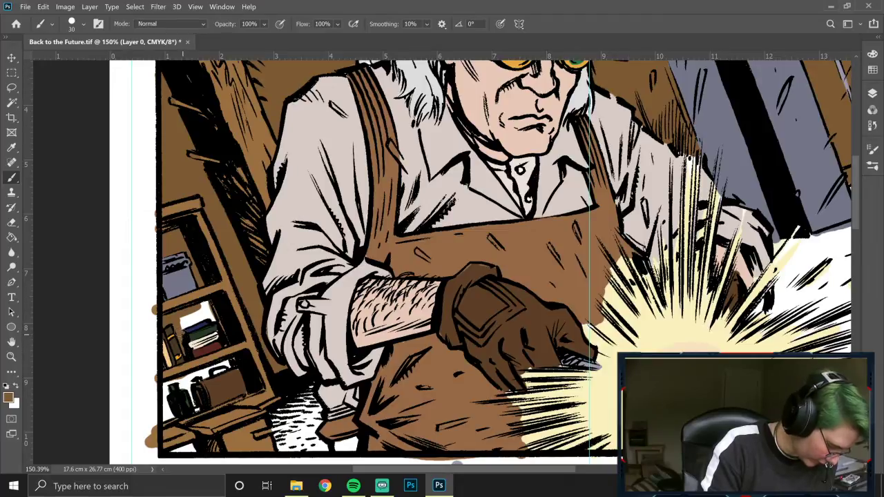
mouse_move(206, 319)
left_mouse_down()
mouse_move(226, 297)
mouse_move(207, 316)
mouse_move(212, 323)
mouse_move(200, 302)
mouse_move(181, 308)
mouse_move(215, 299)
left_mouse_up()
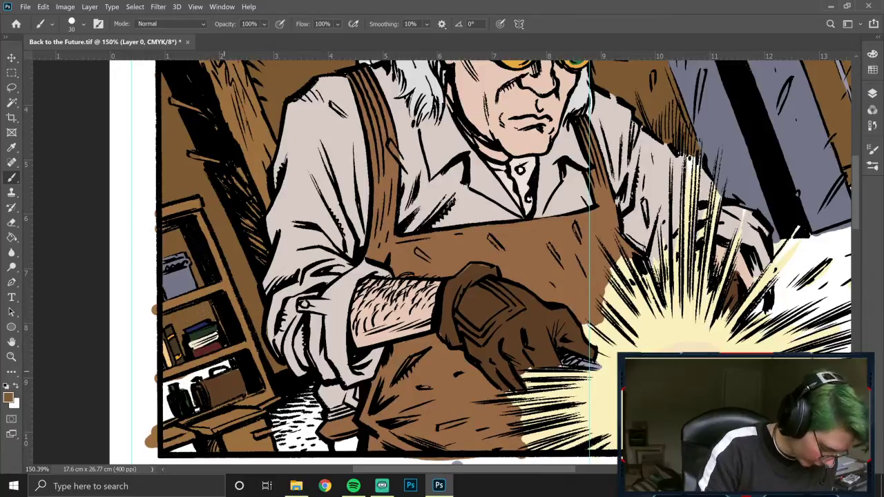
mouse_move(227, 363)
left_mouse_down()
mouse_move(183, 382)
mouse_move(195, 406)
mouse_move(213, 404)
mouse_move(194, 412)
mouse_move(207, 402)
left_mouse_up()
left_click(248, 289, "alt")
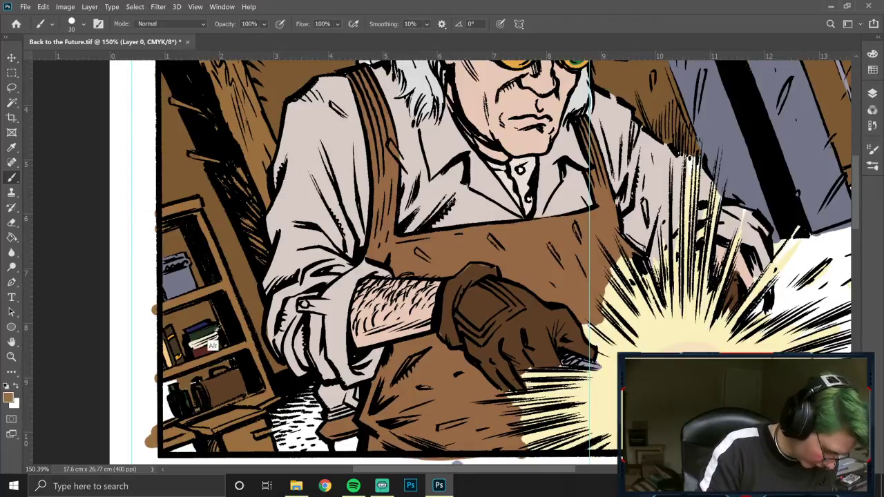
left_click(199, 310, "alt")
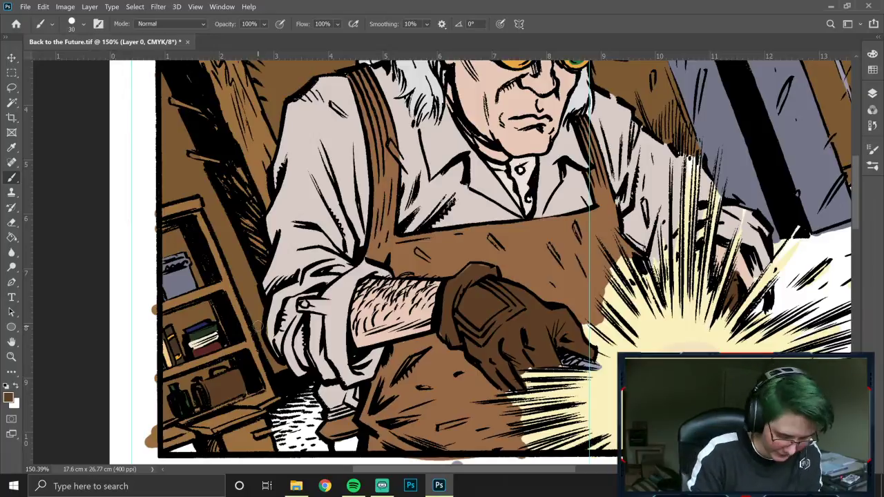
Step: Set the foreground colour to greyish brown (H 26, S 29, B 60) and paint the floor patches beside and under the furniture below the shelves
left_click_drag(861, 200, 856, 218)
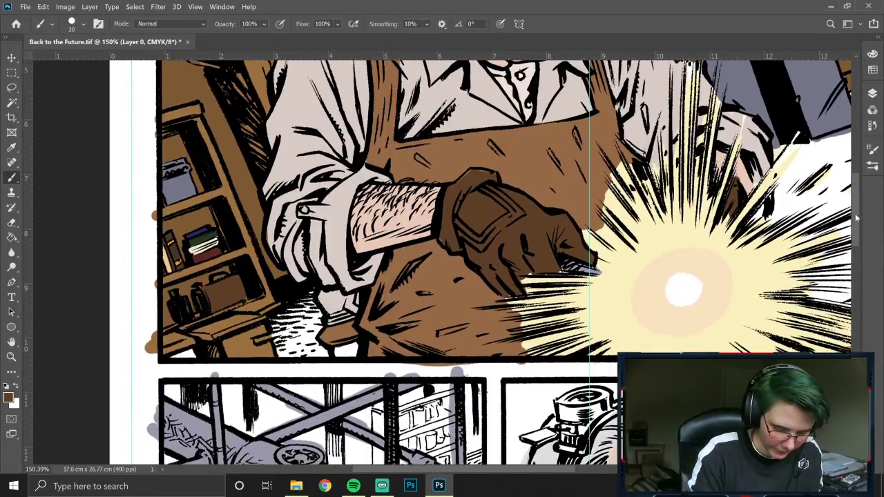
left_click(8, 398)
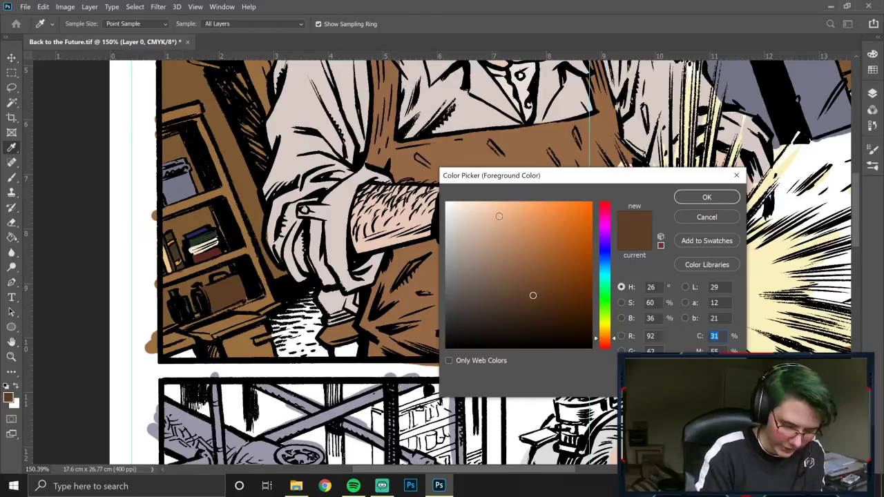
left_click(498, 210)
left_click_drag(489, 260, 531, 243)
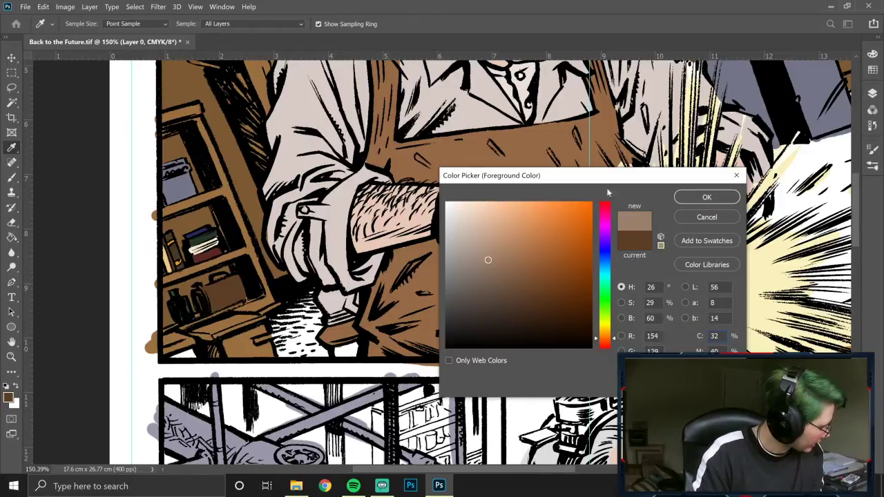
left_click(707, 198)
key("b")
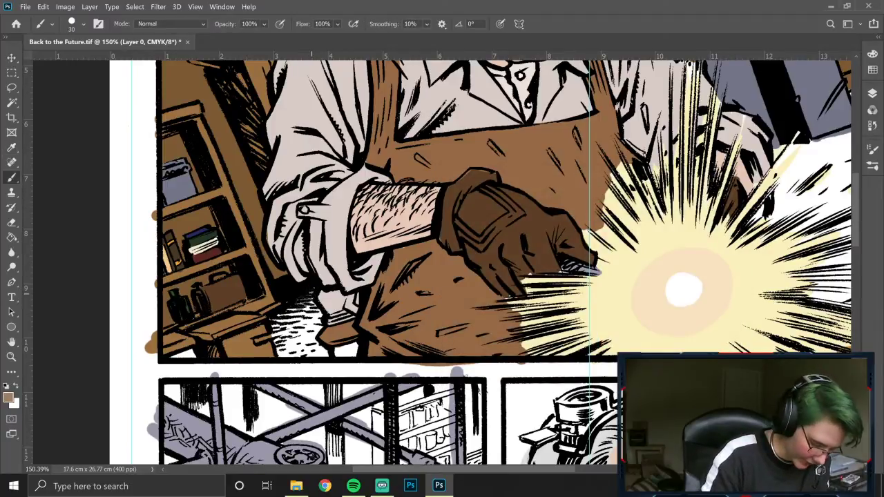
mouse_move(287, 321)
left_mouse_down()
mouse_move(277, 322)
mouse_move(279, 349)
mouse_move(296, 325)
mouse_move(323, 315)
mouse_move(310, 341)
mouse_move(282, 357)
mouse_move(326, 356)
mouse_move(313, 338)
mouse_move(297, 350)
left_mouse_up()
mouse_move(190, 351)
left_mouse_down()
mouse_move(178, 355)
mouse_move(192, 349)
left_mouse_up()
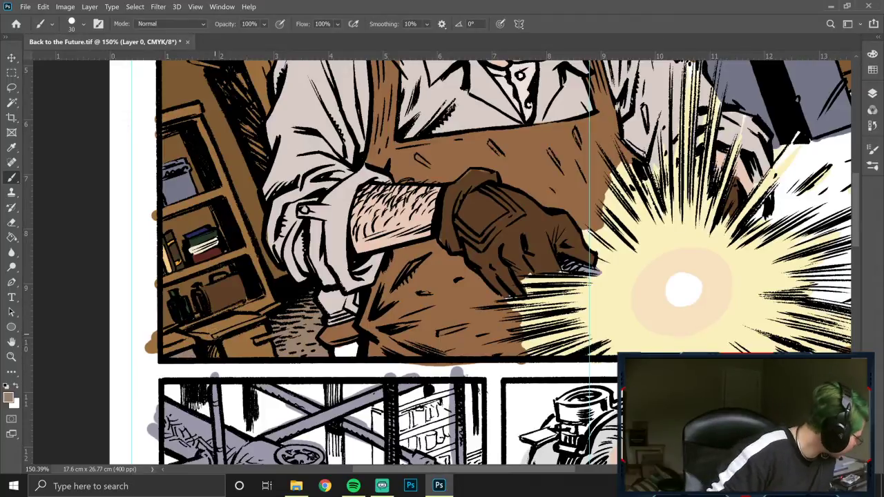
Step: Paint the floor between the wooden trestle's legs in the same greyish brown
left_click_drag(554, 469, 648, 469)
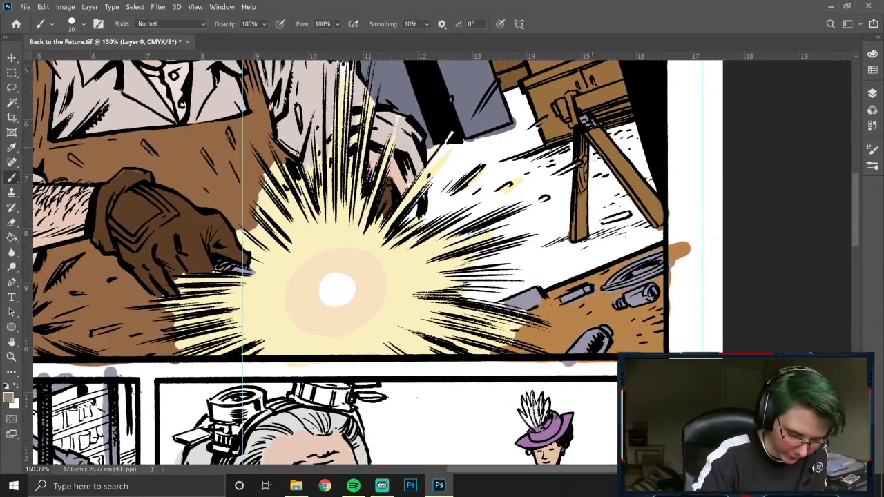
mouse_move(593, 143)
left_mouse_down()
mouse_move(594, 199)
mouse_move(612, 173)
mouse_move(646, 231)
mouse_move(632, 228)
mouse_move(643, 231)
mouse_move(608, 180)
mouse_move(601, 220)
left_mouse_up()
mouse_move(594, 187)
left_mouse_down()
mouse_move(594, 246)
mouse_move(607, 231)
mouse_move(635, 233)
left_mouse_up()
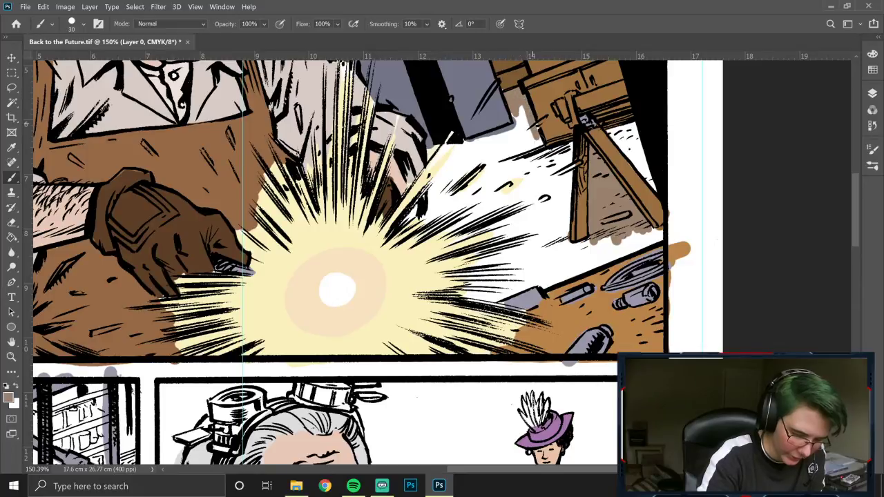
Step: Fill the remaining floor between the grey panel, glow and workbench, including the gap behind the trestle, with greyish brown
mouse_move(518, 121)
left_mouse_down()
mouse_move(533, 96)
mouse_move(521, 133)
mouse_move(520, 117)
mouse_move(477, 138)
mouse_move(504, 139)
mouse_move(465, 153)
mouse_move(530, 134)
mouse_move(536, 141)
mouse_move(516, 164)
mouse_move(474, 172)
mouse_move(483, 155)
mouse_move(457, 176)
mouse_move(483, 156)
mouse_move(462, 173)
mouse_move(475, 156)
mouse_move(458, 159)
mouse_move(446, 148)
mouse_move(466, 142)
mouse_move(433, 155)
mouse_move(431, 208)
mouse_move(463, 193)
mouse_move(432, 197)
mouse_move(493, 152)
mouse_move(514, 173)
mouse_move(546, 147)
left_mouse_up()
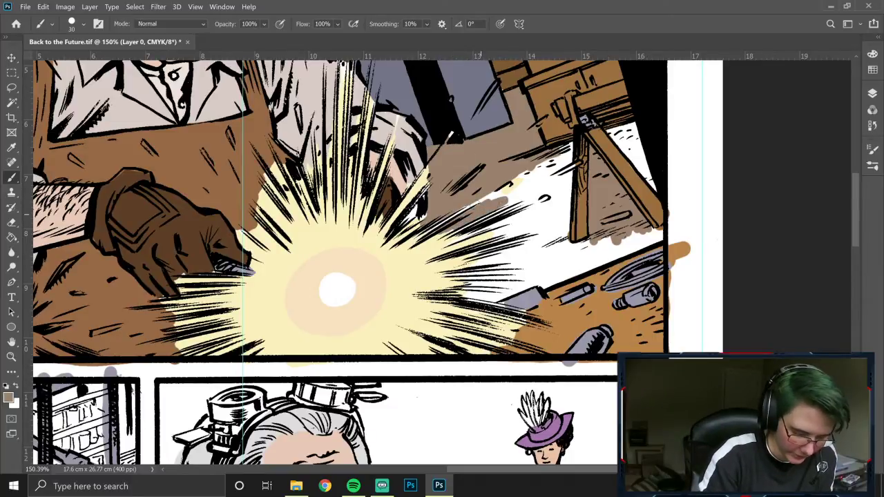
mouse_move(508, 194)
left_mouse_down()
mouse_move(542, 169)
mouse_move(518, 176)
mouse_move(570, 148)
mouse_move(565, 247)
left_mouse_up()
mouse_move(568, 153)
left_mouse_down()
mouse_move(557, 254)
mouse_move(556, 178)
mouse_move(550, 249)
mouse_move(543, 181)
mouse_move(536, 253)
mouse_move(534, 190)
mouse_move(525, 257)
mouse_move(517, 196)
mouse_move(508, 256)
mouse_move(509, 228)
mouse_move(476, 226)
left_mouse_up()
mouse_move(510, 256)
left_mouse_down()
mouse_move(492, 251)
mouse_move(495, 233)
left_mouse_up()
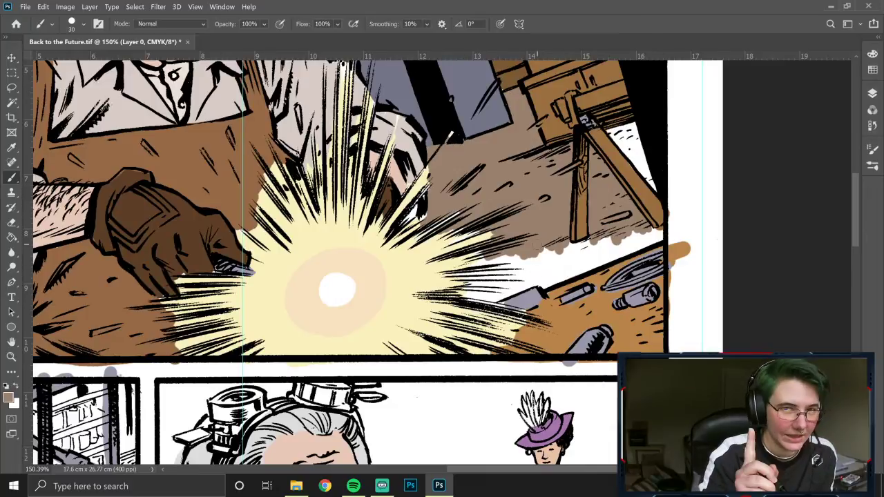
mouse_move(527, 261)
left_mouse_down()
mouse_move(479, 267)
mouse_move(506, 274)
mouse_move(484, 289)
mouse_move(518, 294)
mouse_move(669, 229)
mouse_move(563, 253)
mouse_move(558, 262)
mouse_move(570, 264)
mouse_move(536, 273)
mouse_move(546, 250)
left_mouse_up()
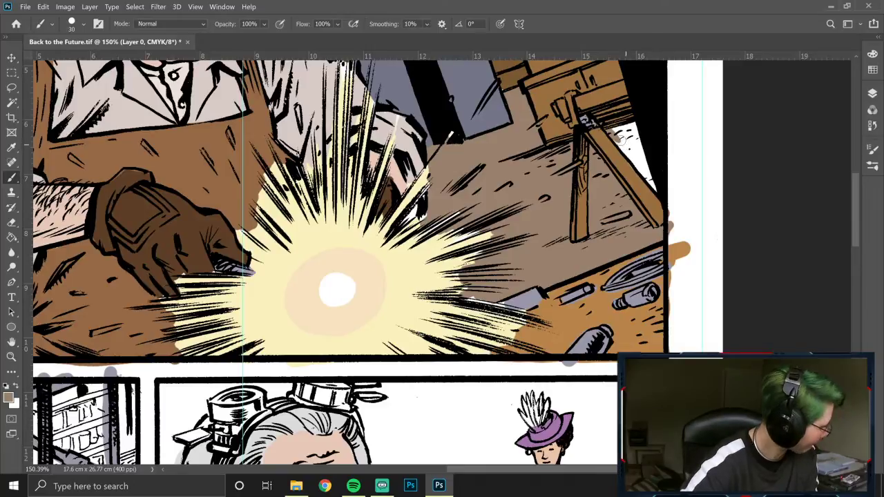
mouse_move(642, 168)
left_mouse_down()
mouse_move(660, 183)
mouse_move(622, 142)
mouse_move(656, 186)
mouse_move(643, 176)
mouse_move(661, 186)
mouse_move(616, 134)
mouse_move(636, 124)
mouse_move(628, 125)
mouse_move(643, 164)
mouse_move(644, 142)
left_mouse_up()
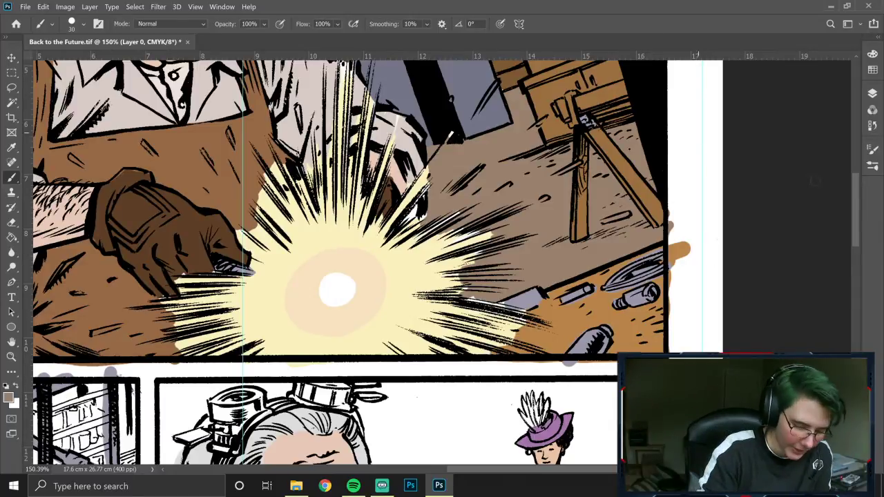
Step: Set the Paint Bucket's tolerance to 25 and try filling the brown workshop wall with the grey sampled from the workbench tools
left_click(531, 304, "alt")
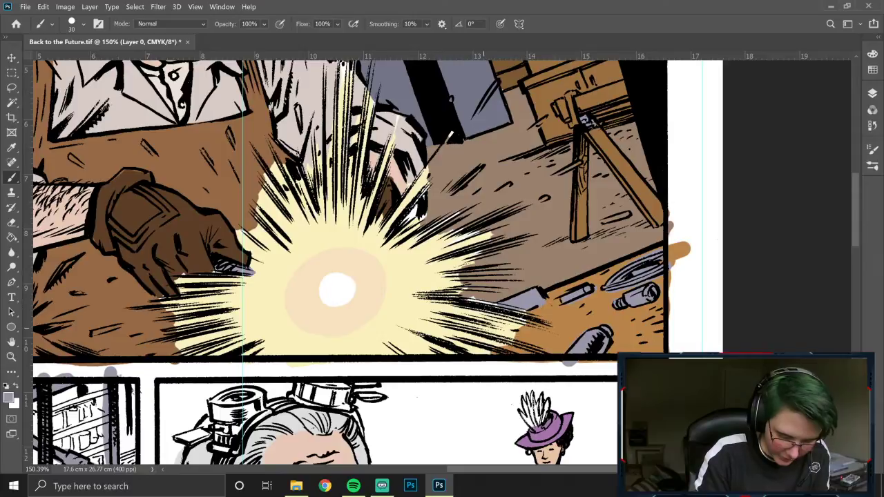
key("z")
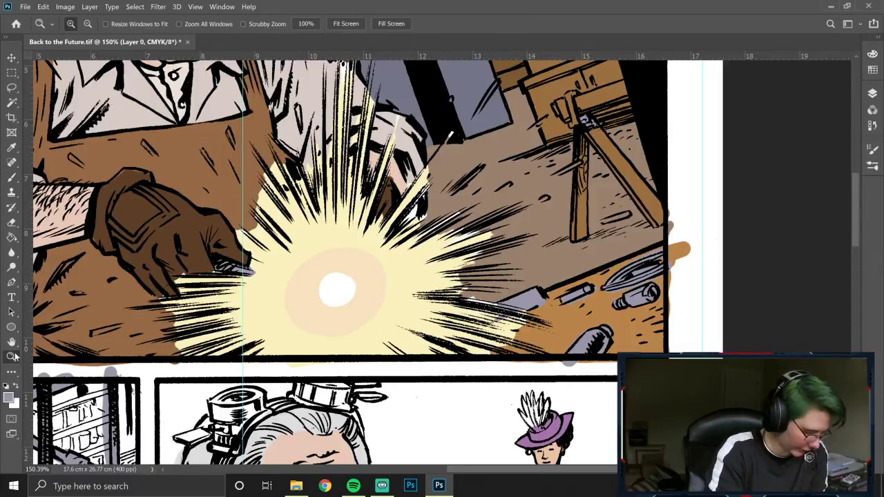
left_click(597, 311, "alt")
left_click(598, 310, "alt")
left_click(597, 309, "alt")
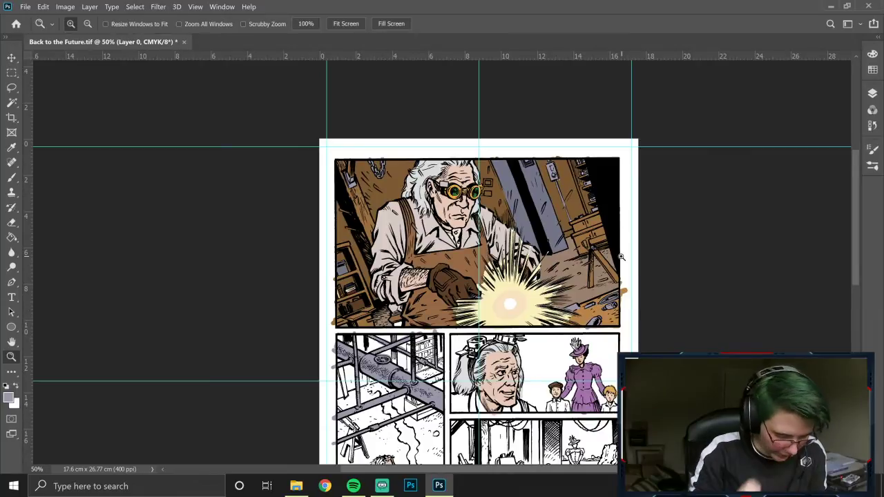
left_click(12, 237)
left_click(280, 24)
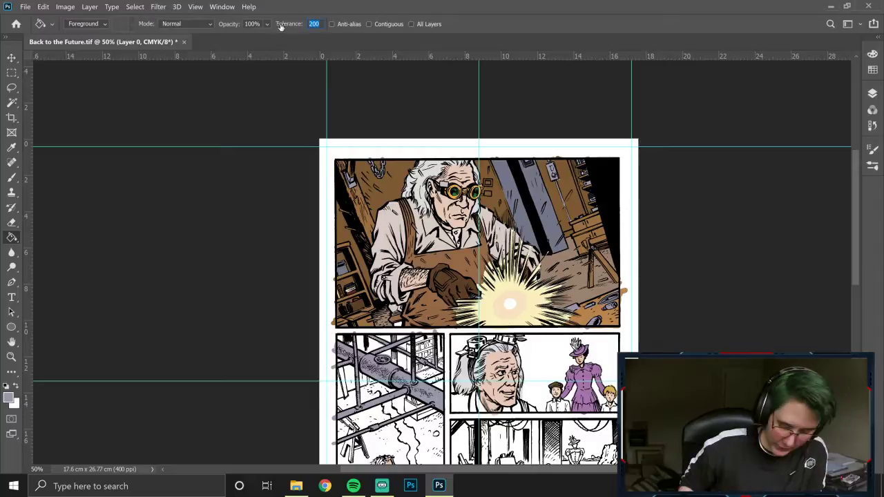
type("25")
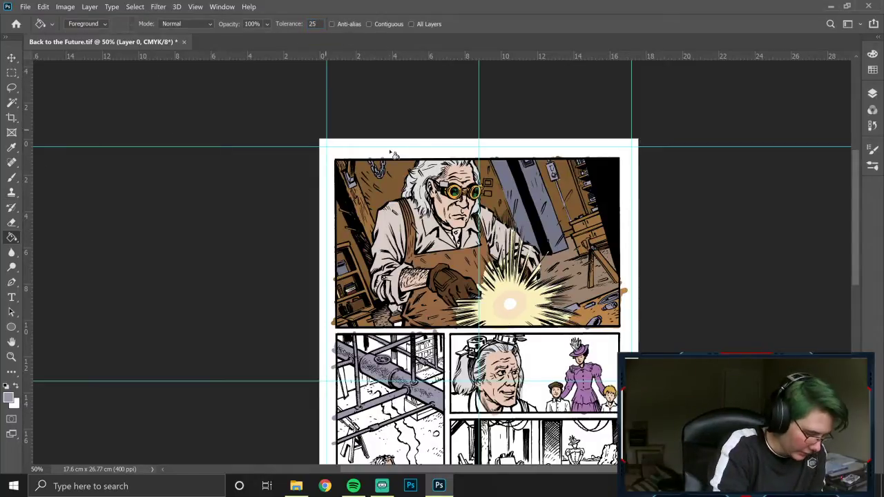
left_click(400, 187)
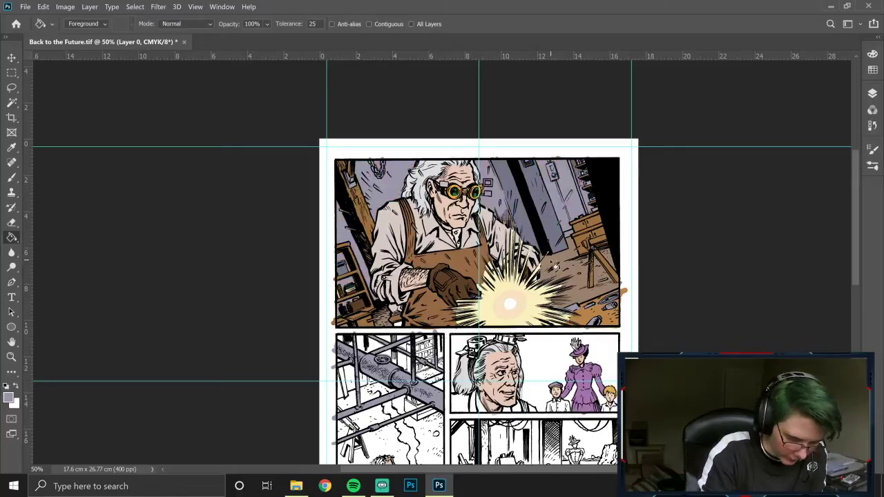
key("ctrl+z")
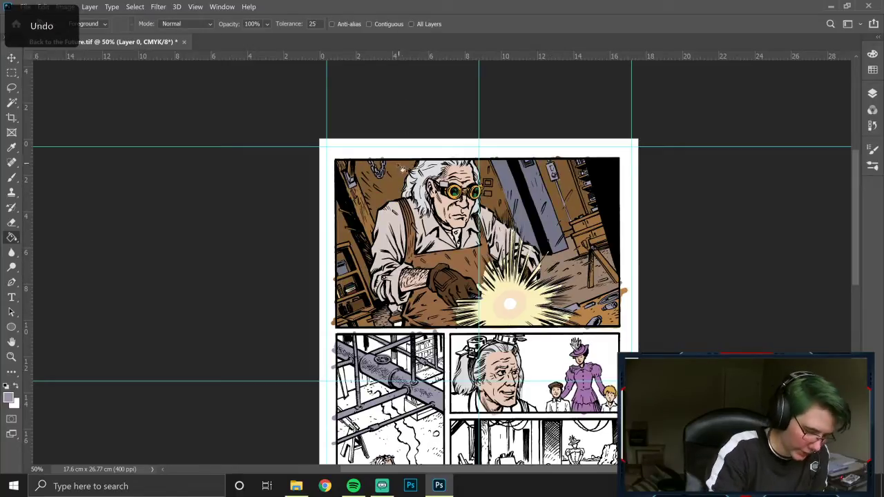
Step: Sample the wall's brown, set the Paint Bucket's mode to Multiply and fill the workshop wall to darken it
left_click(394, 206, "alt")
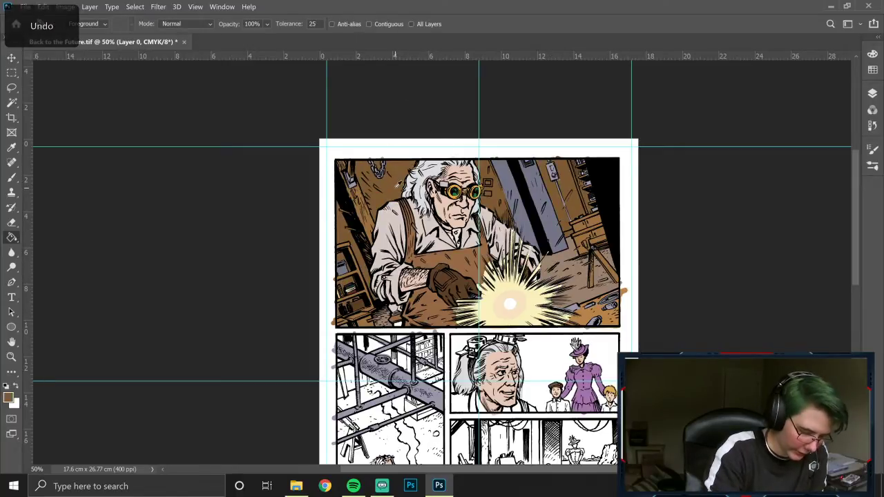
left_click(112, 6)
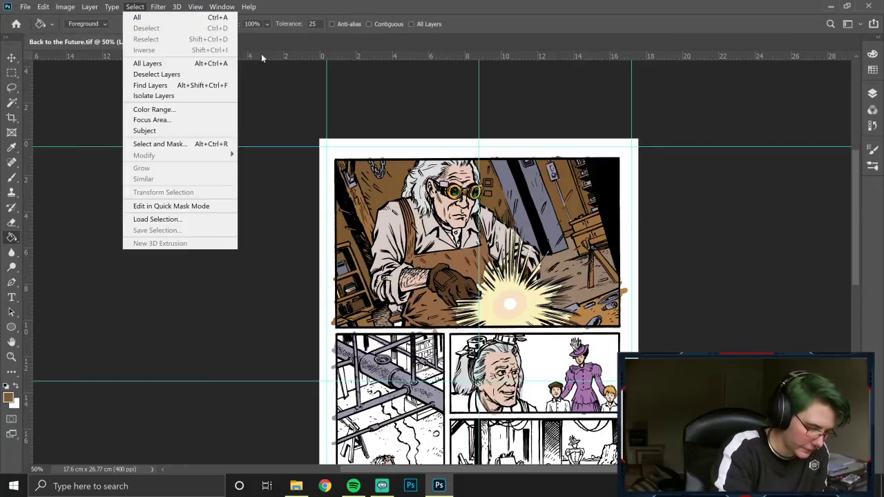
left_click(200, 24)
left_click(200, 25)
left_click(196, 85)
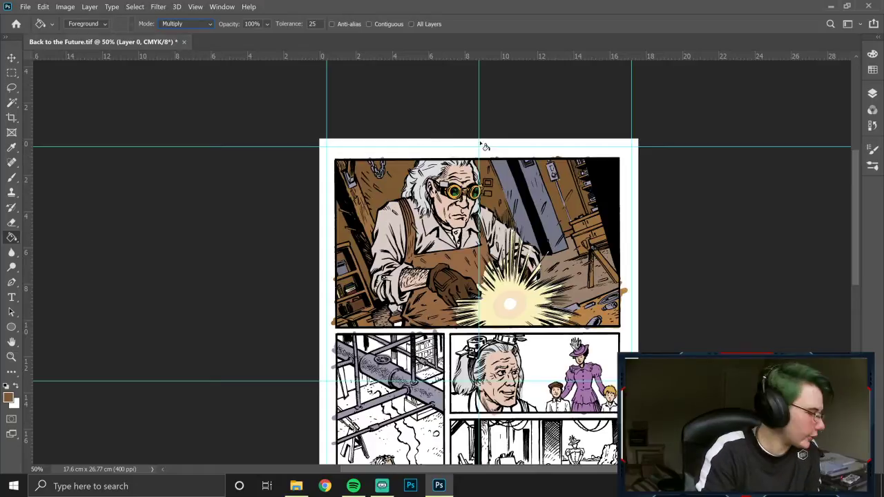
left_click(393, 184)
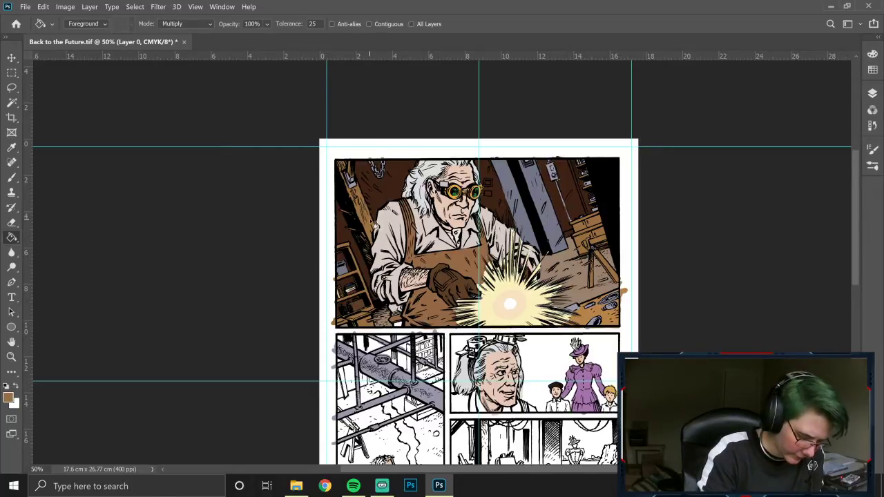
Step: Set the fill tolerance to 0, darken the shelving, beams, drawers and trestle with Multiply, and try the same darkening on the floor
left_click(421, 231)
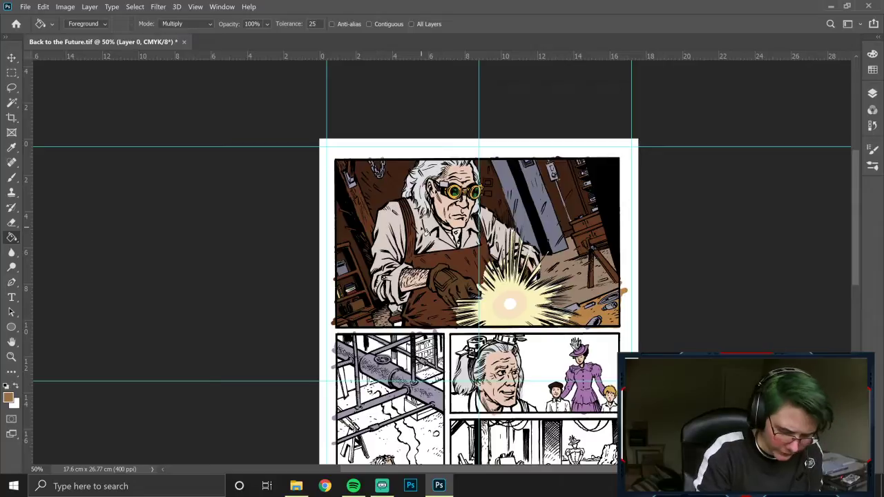
key("ctrl+z")
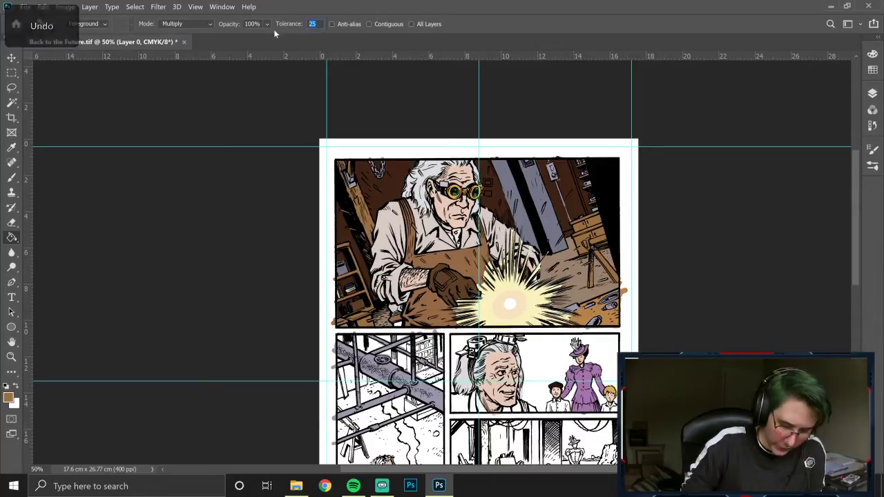
type("0")
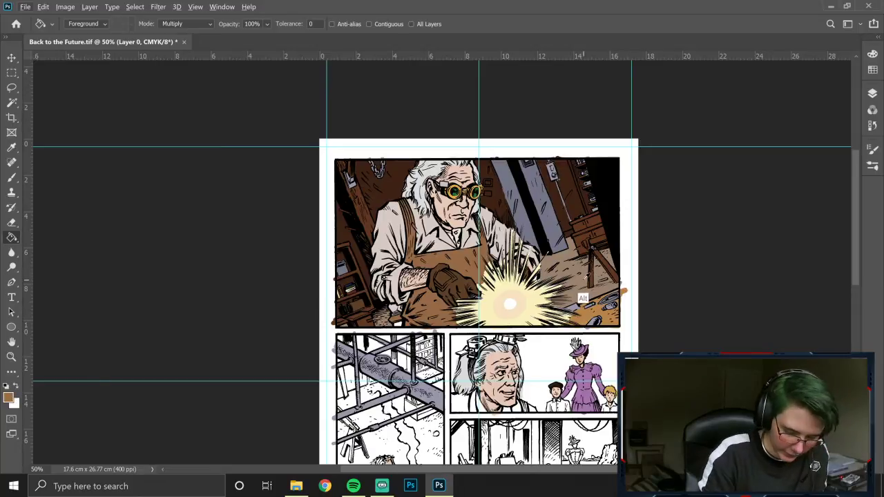
left_click(601, 283)
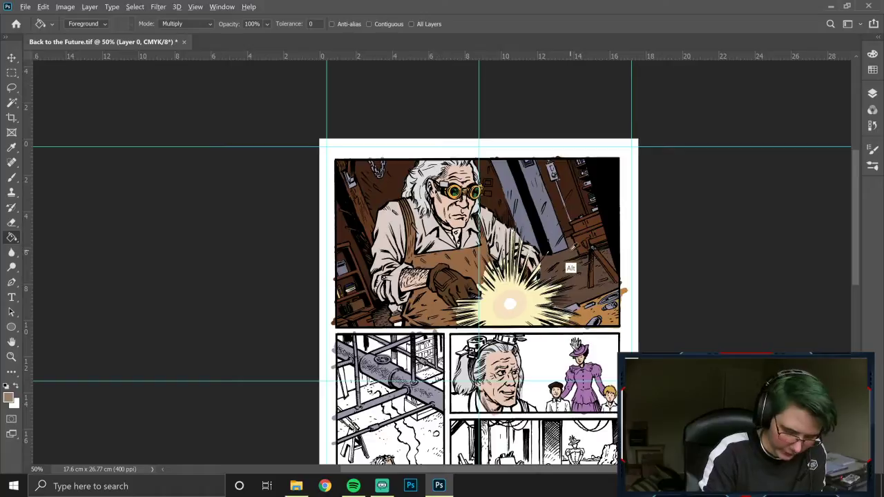
key("ctrl+z")
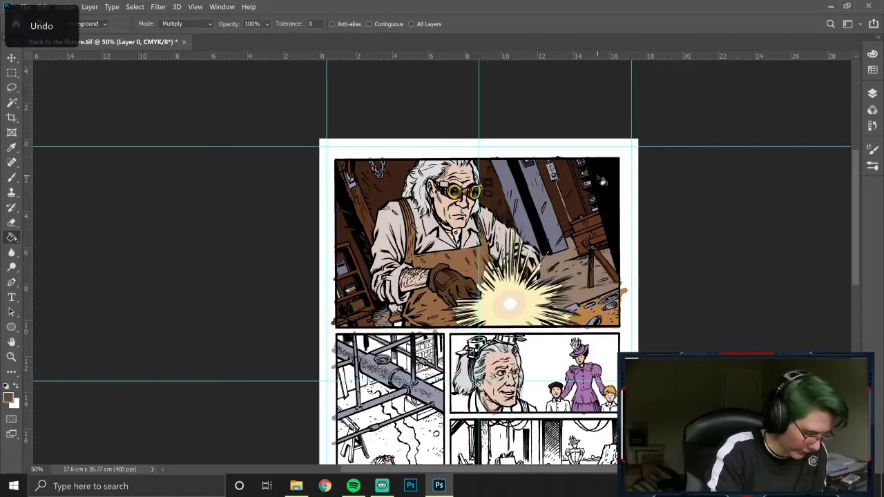
Step: Select the floor's greyish brown with the Magic Wand at tolerance 0 and expand the selection
left_click(12, 104)
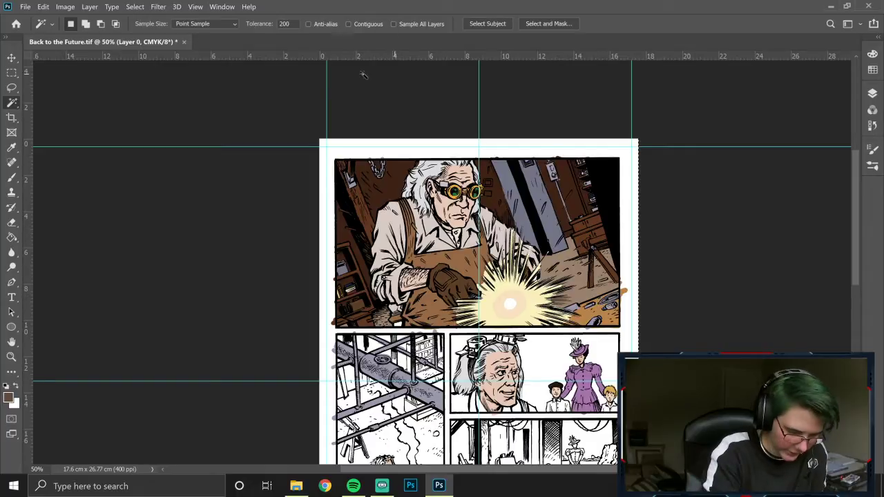
type("0")
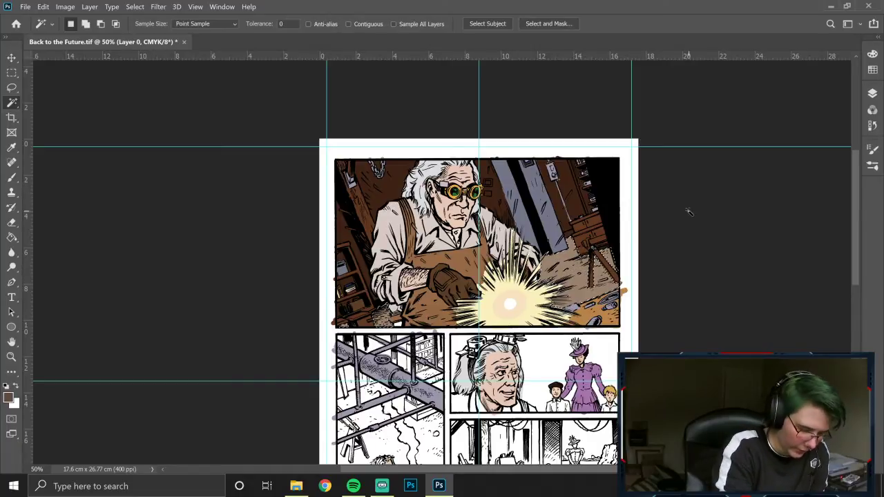
left_click(139, 9)
mouse_move(186, 158)
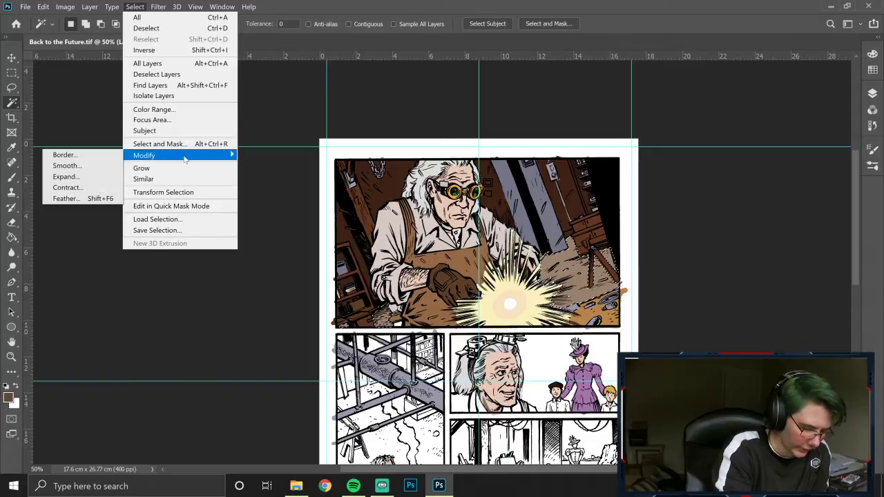
left_click(67, 177)
left_click(497, 150)
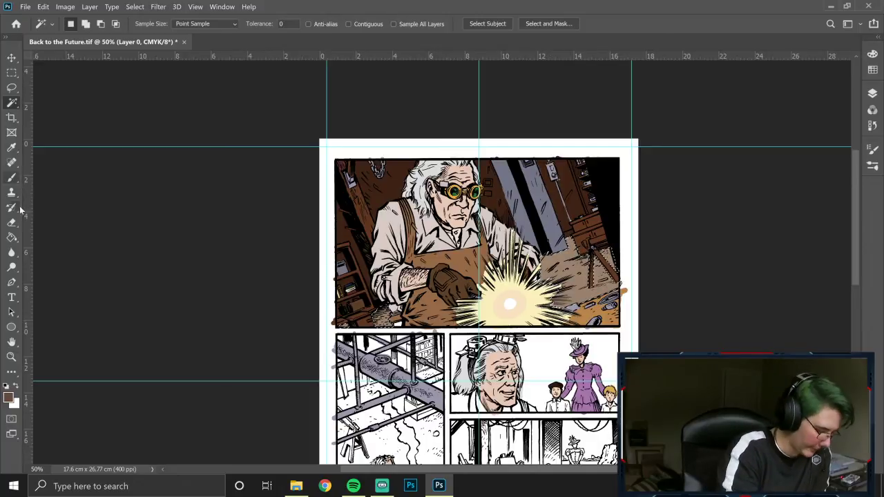
Step: Brush dark brown shadows onto the selected floor areas with a 45 px brush and set the brush mode to Multiply
left_click(12, 177)
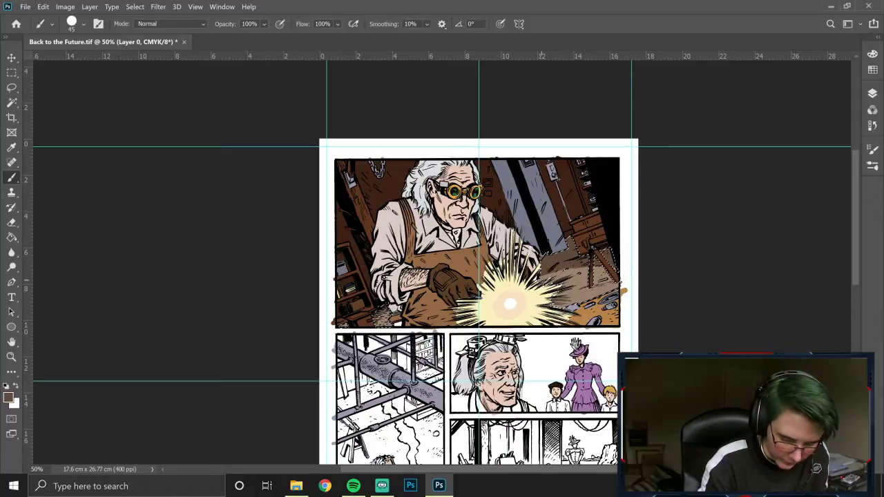
left_click_drag(398, 304, 392, 321)
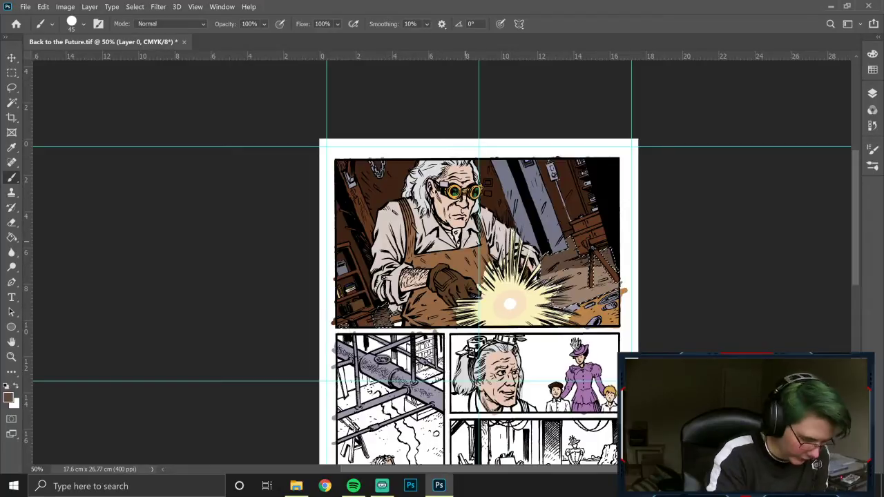
left_click(171, 23)
left_click(181, 80)
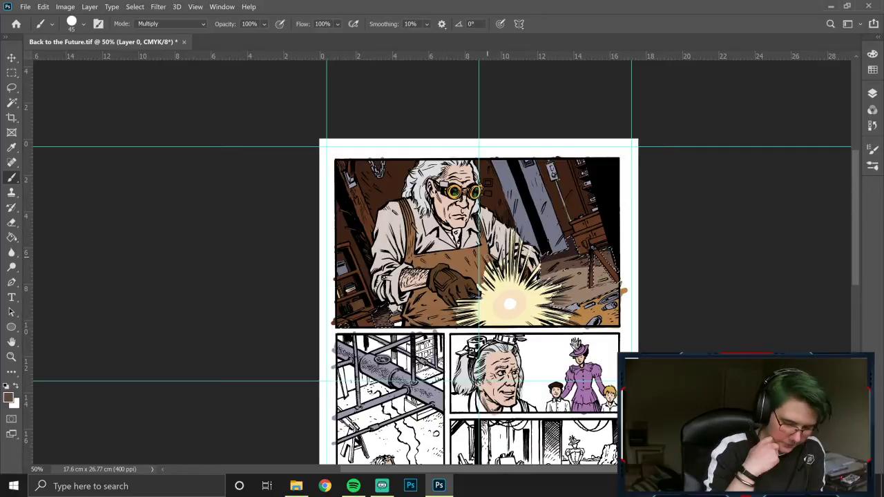
Step: Switch to the Smudge tool and open the file dialog for importing brushes
left_click(13, 254)
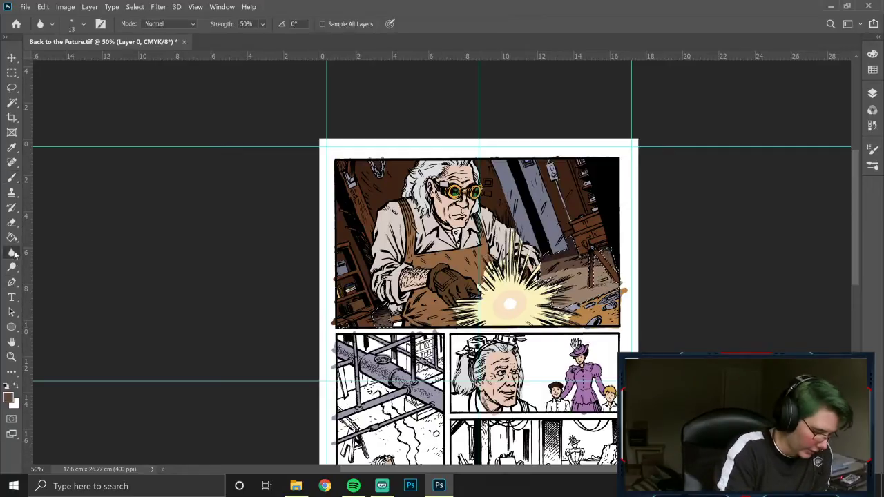
right_click(13, 254)
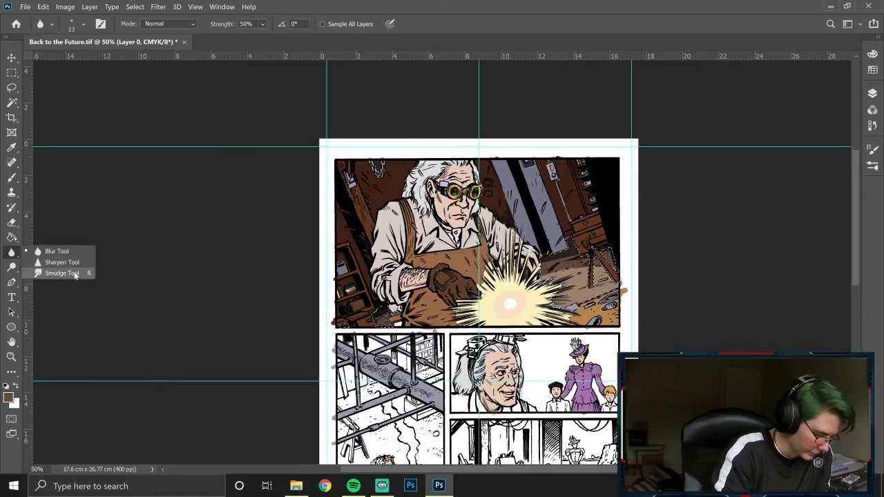
left_click(52, 269)
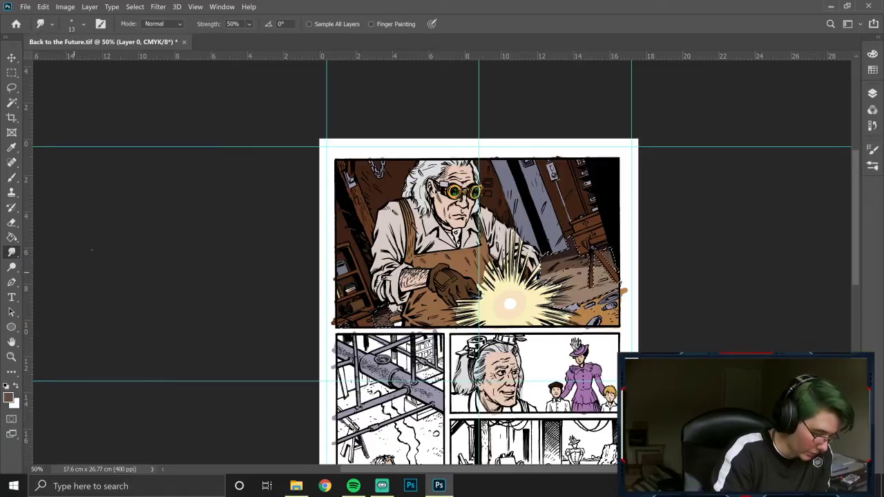
left_click(874, 150)
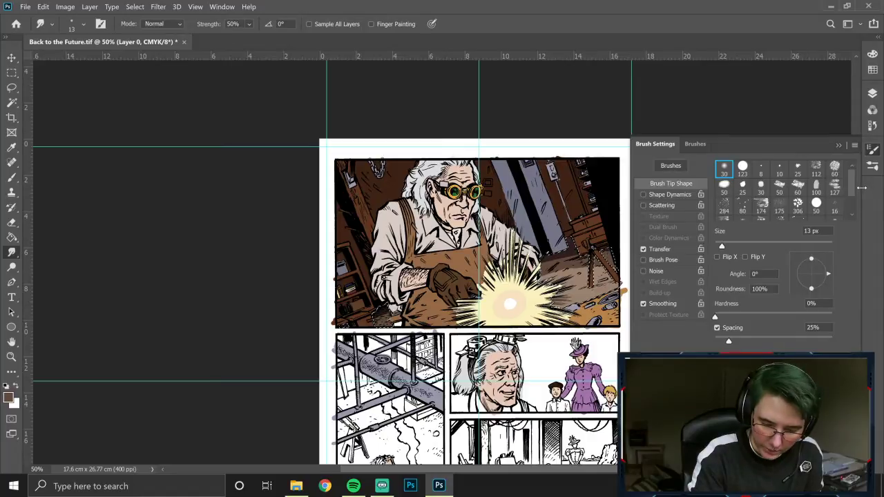
left_click(873, 167)
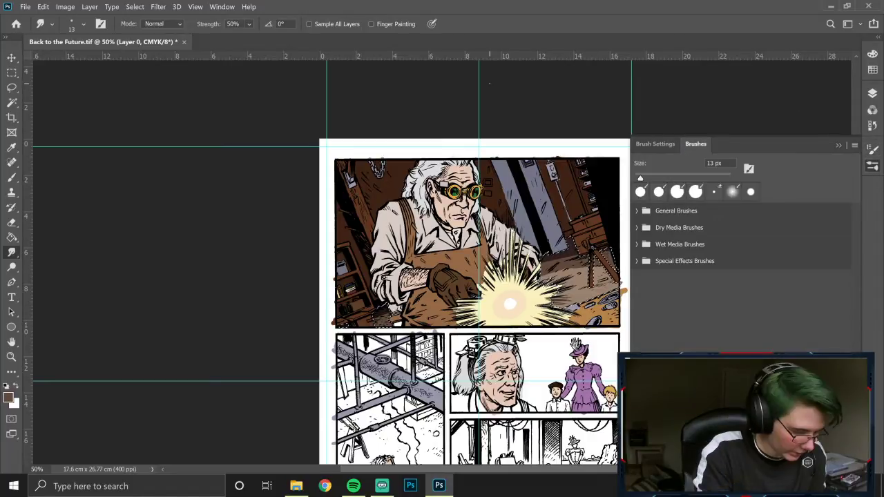
left_click(855, 145)
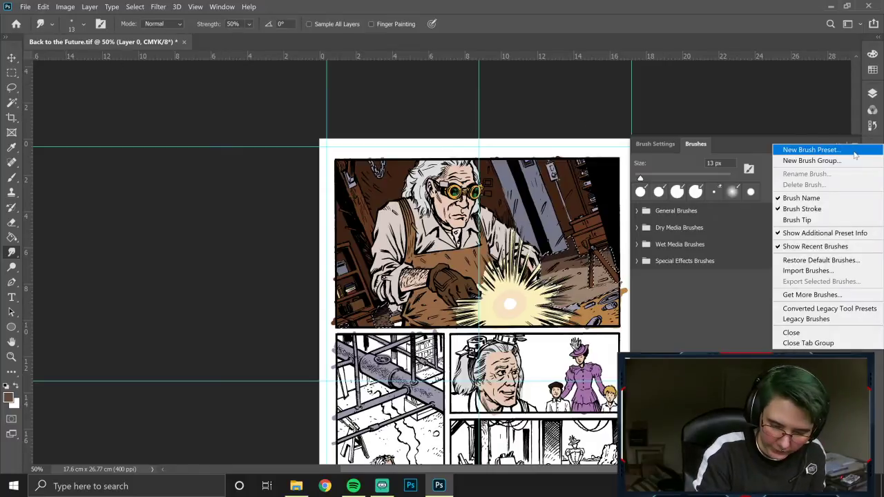
left_click(843, 273)
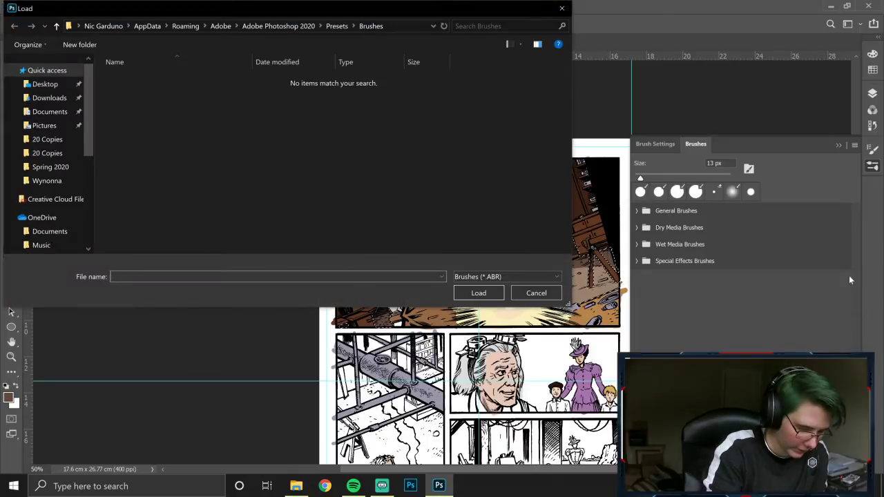
Step: Search the Desktop's Work and Portfolio folders for brush files to import
left_click(58, 85)
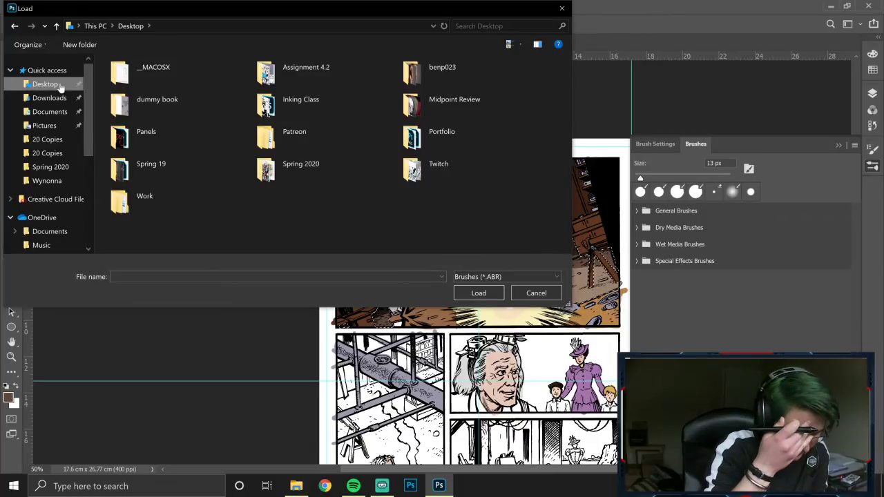
double_click(131, 206)
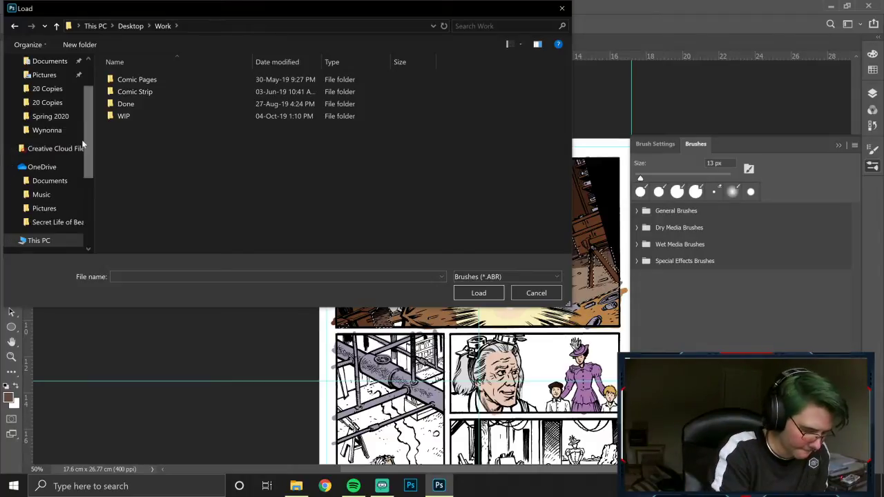
scroll(45, 138, "up", 2)
left_click(45, 83)
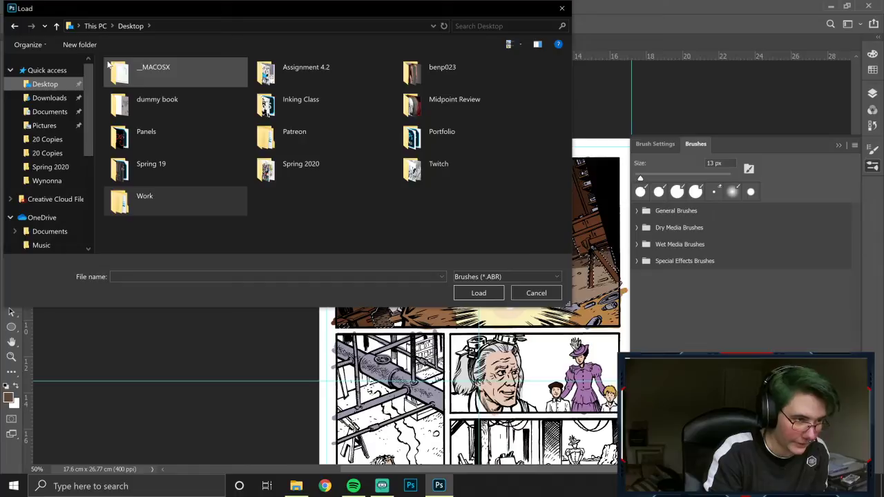
double_click(443, 133)
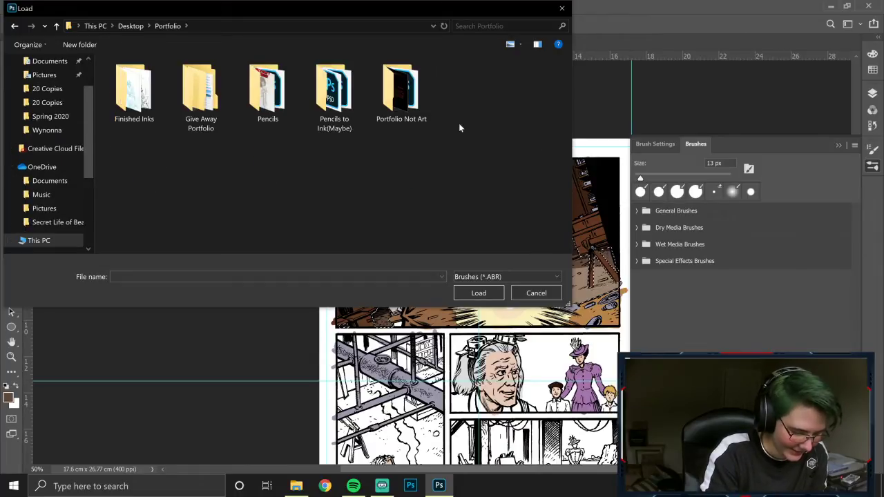
left_click(144, 27)
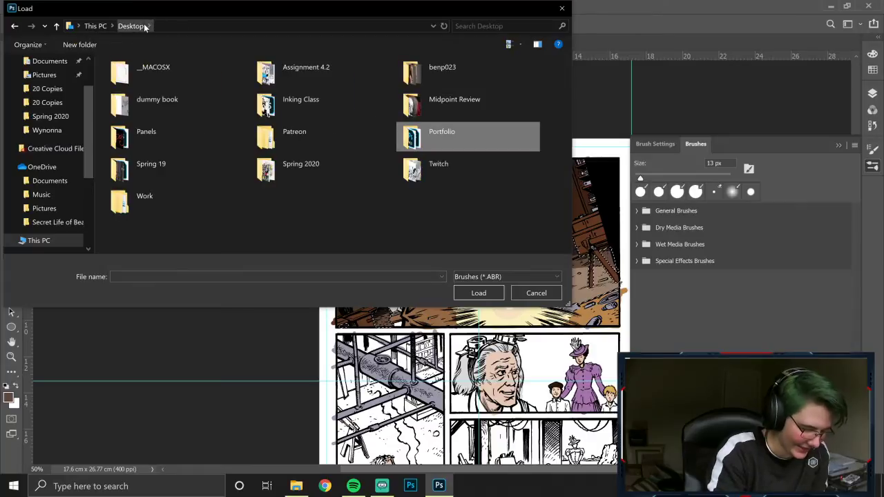
scroll(88, 169, "down", 1)
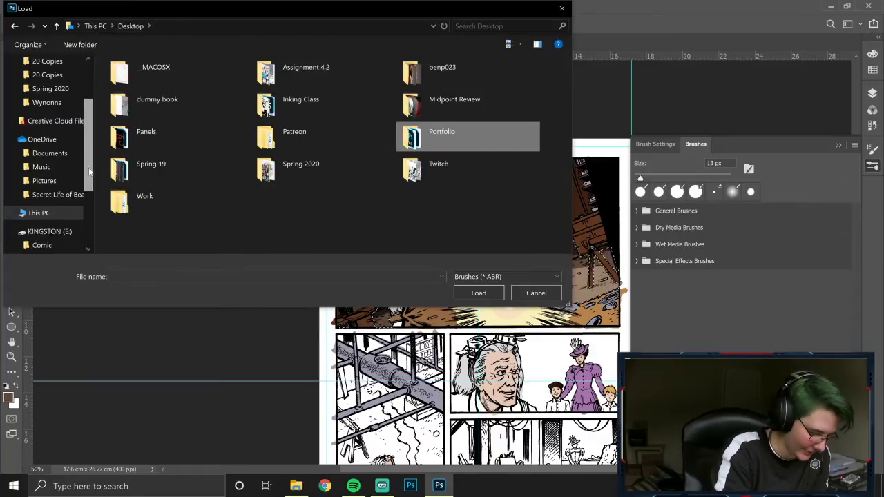
Step: Look through the OneDrive Documents, Secret Life of Bears and Pictures folders for brush files
scroll(88, 169, "down", 1)
left_click(69, 125)
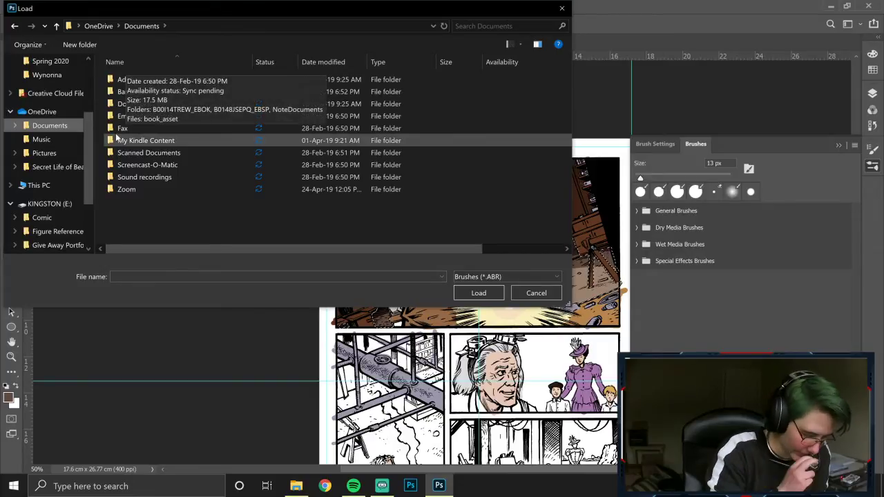
left_click(58, 167)
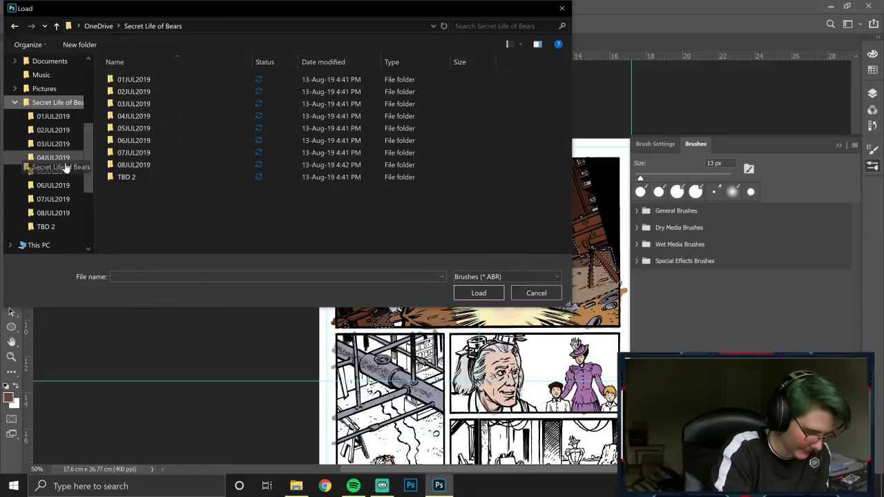
left_click(55, 144)
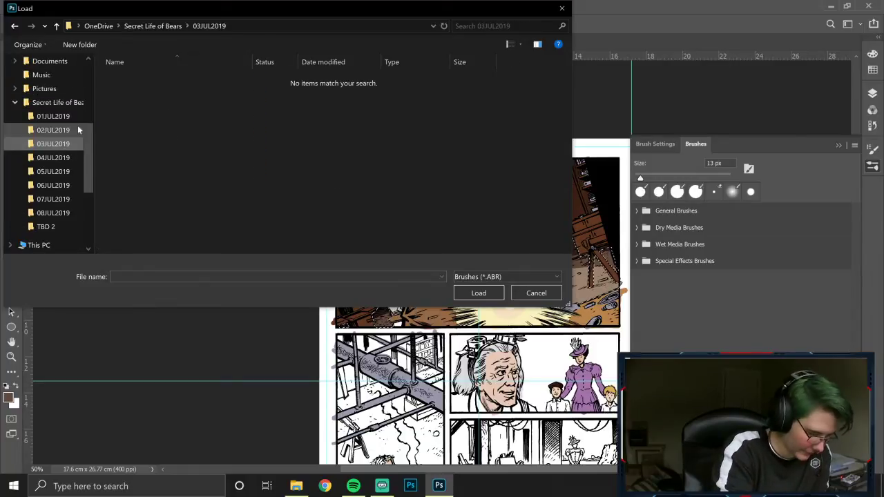
left_click(16, 102)
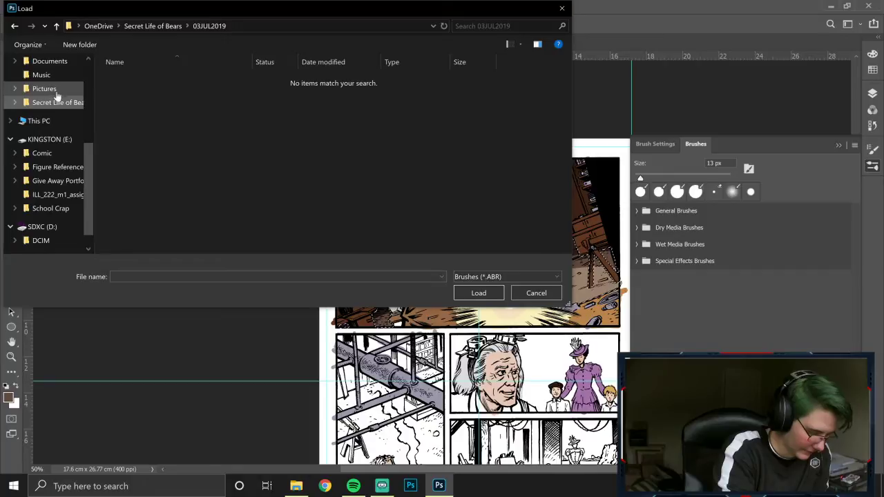
left_click(58, 89)
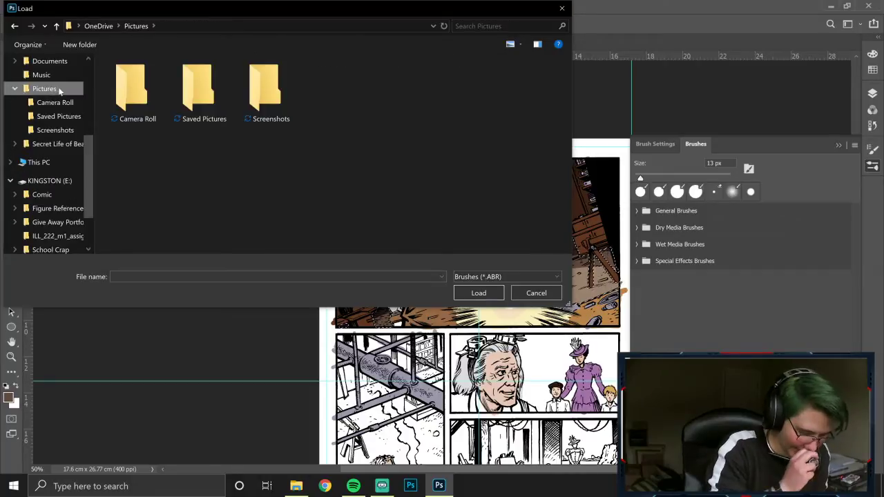
scroll(62, 197, "down", 2)
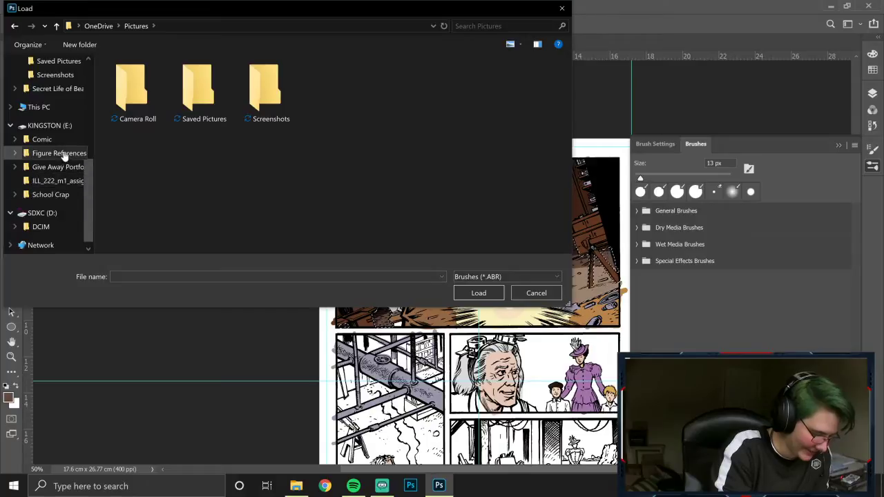
Step: Check the Comic, Figure References, Give Away Portfolio and School Crap folders on KINGSTON (E:) for brushes, and cancel the import
left_click(43, 139)
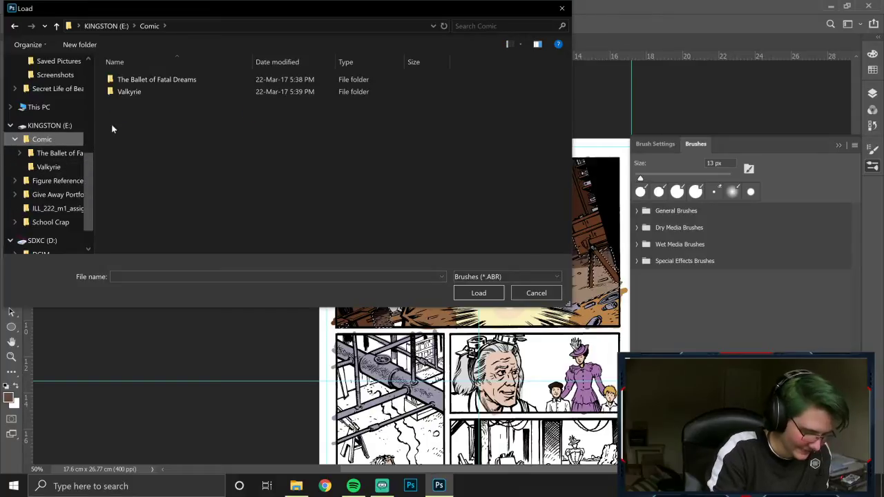
left_click(57, 181)
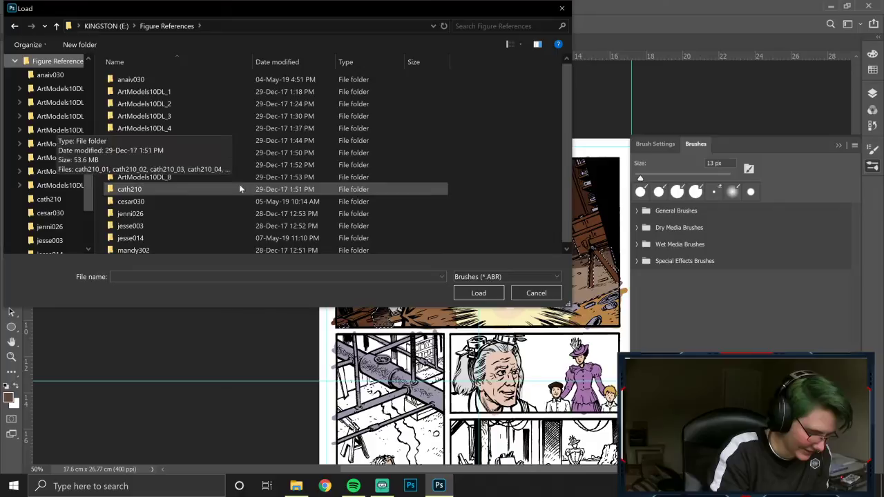
left_click(15, 61)
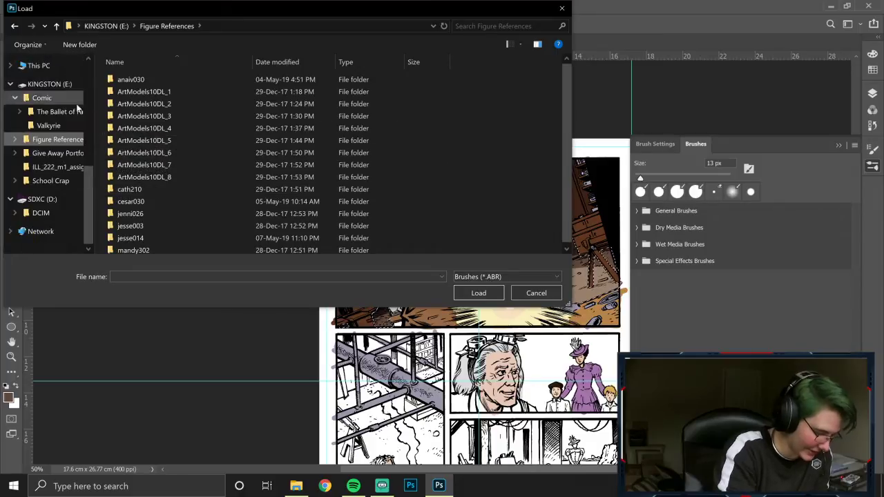
left_click(56, 152)
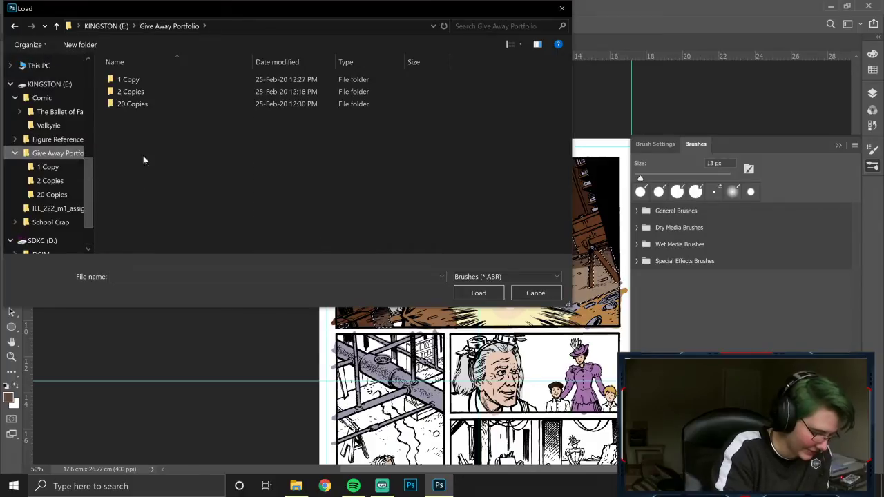
left_click(50, 222)
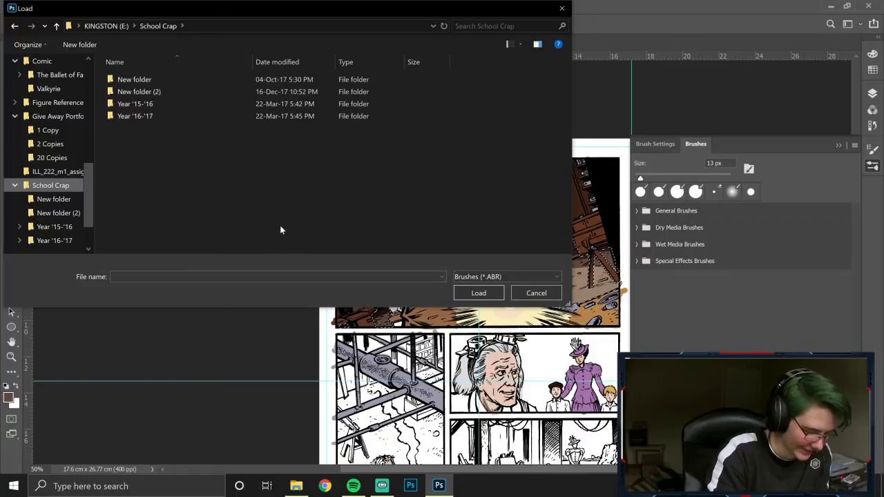
left_click_drag(88, 198, 88, 228)
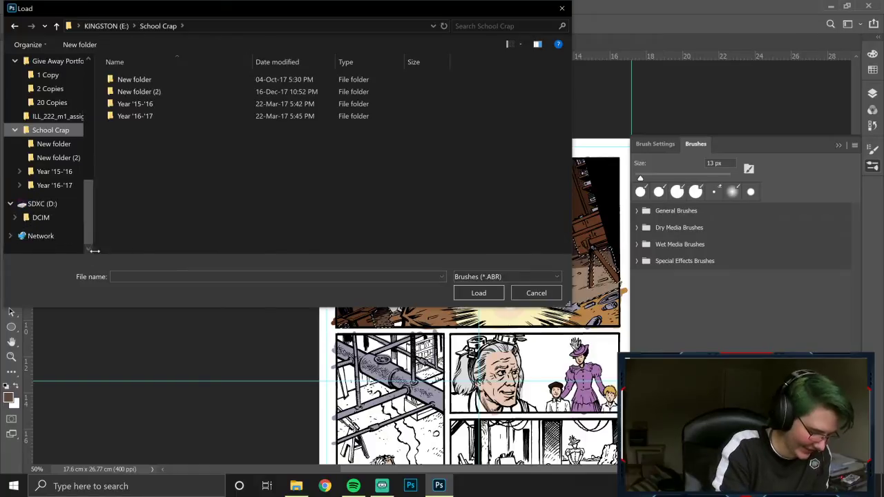
left_click(545, 293)
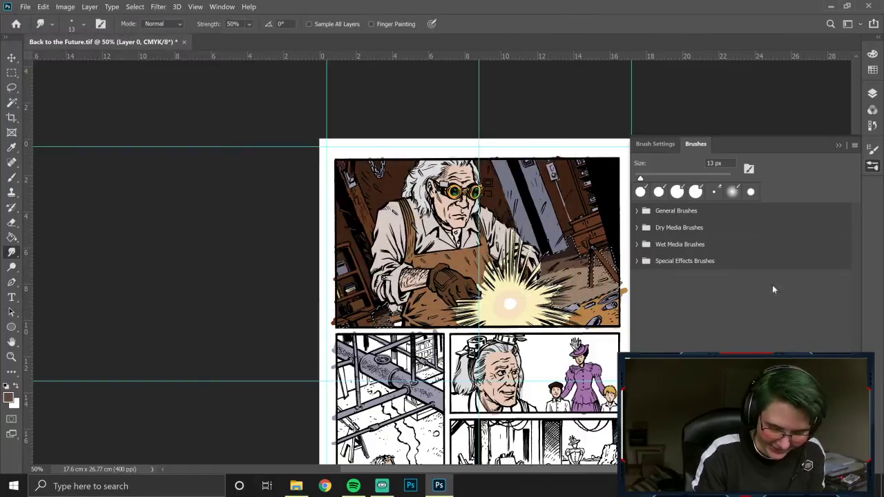
Step: Choose the Hard Round Pressure Opacity brush from General Brushes for the Smudge tool
left_click(638, 211)
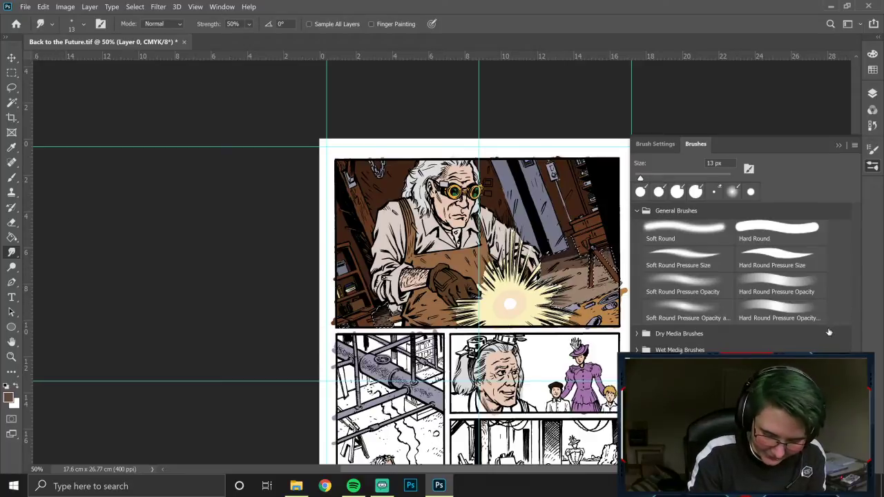
left_click(779, 284)
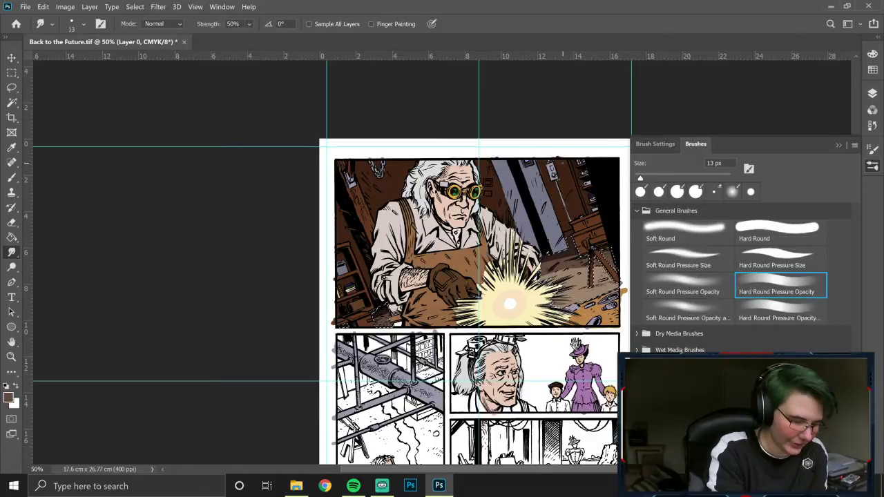
Step: Create a new 1000 x 1000 pixel document with a white background and add an empty layer to it
left_click(42, 6)
left_click(41, 16)
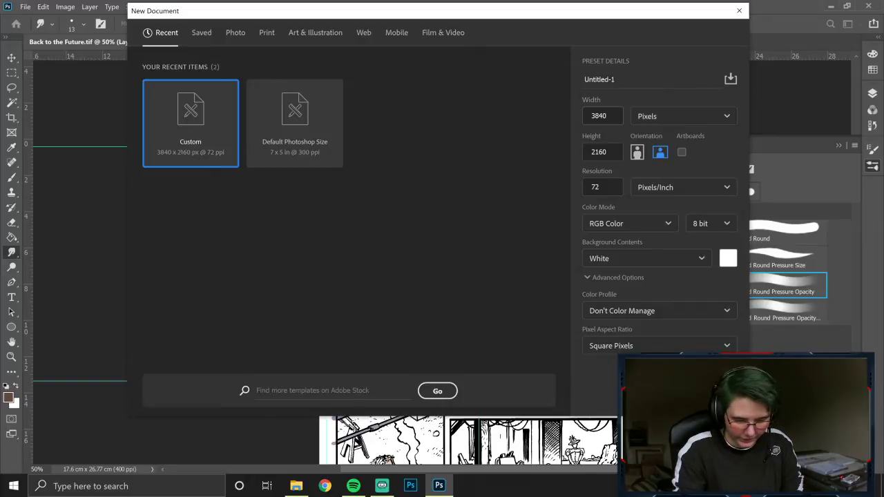
left_click(602, 115)
type("1000")
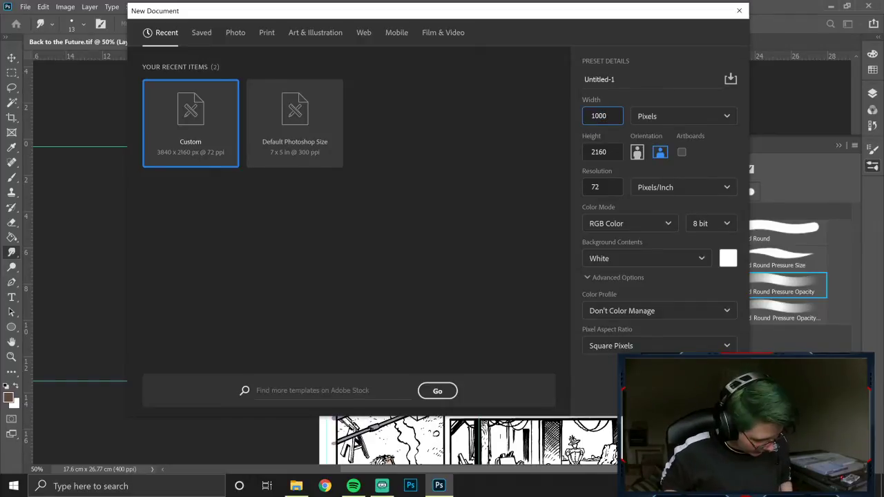
key("Tab")
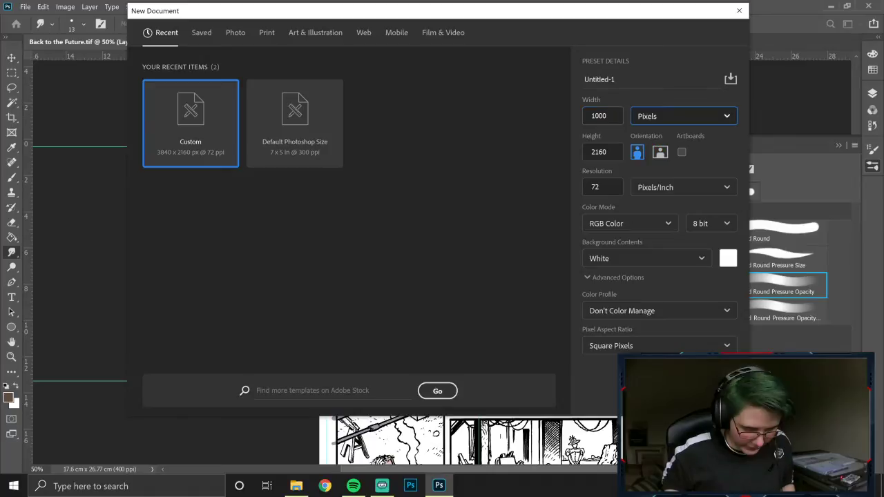
type("100")
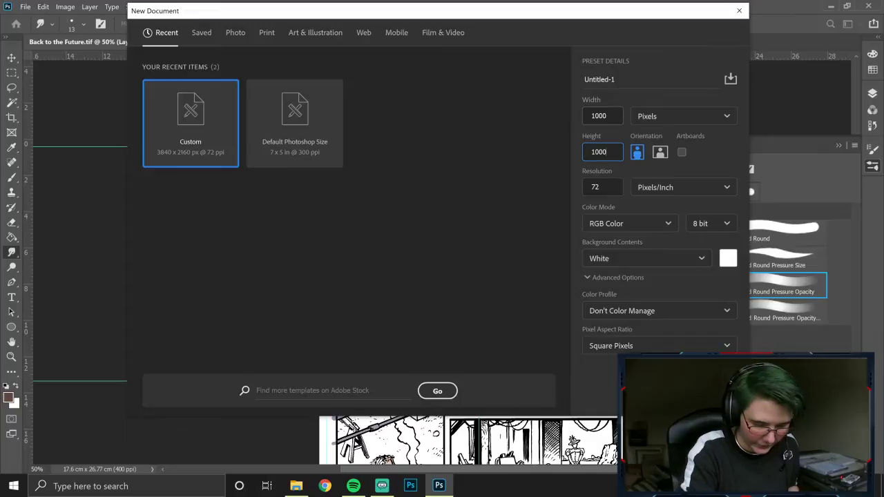
type("0")
key("Return")
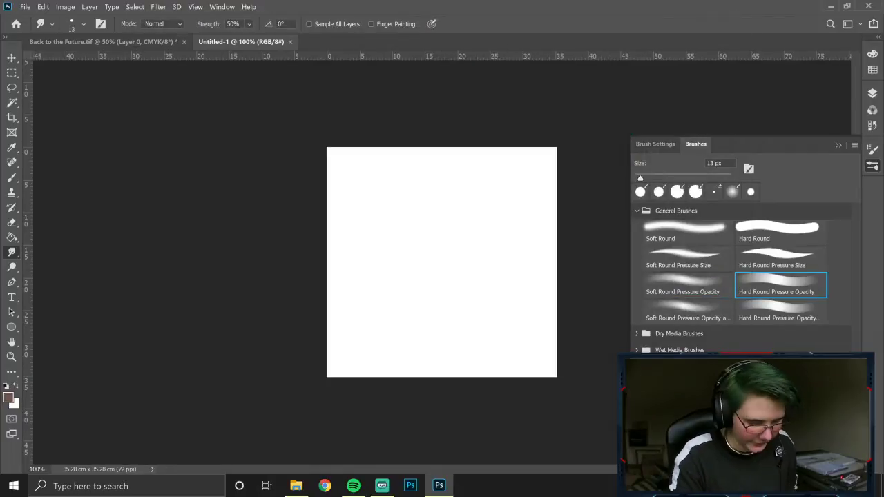
key("ctrl+shift+n")
left_click(536, 135)
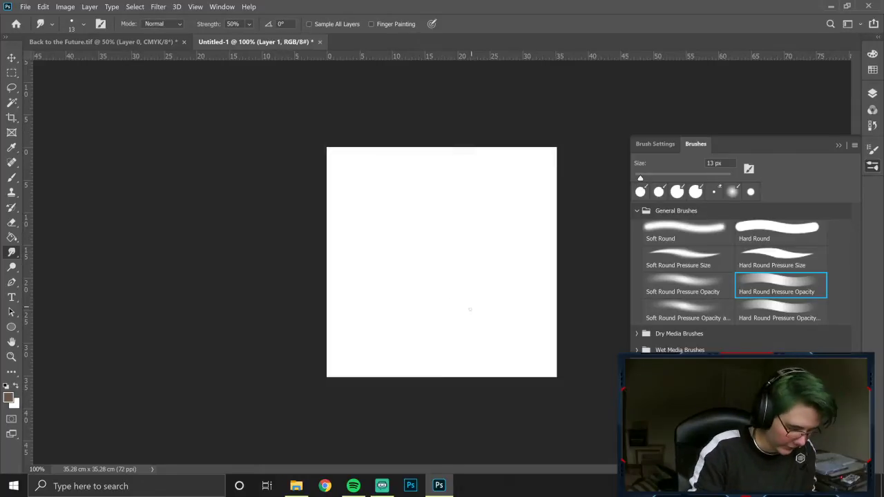
Step: Paint a brown ring in the middle of the canvas with the 45 px Hard Round Pressure Opacity brush
left_click(11, 179)
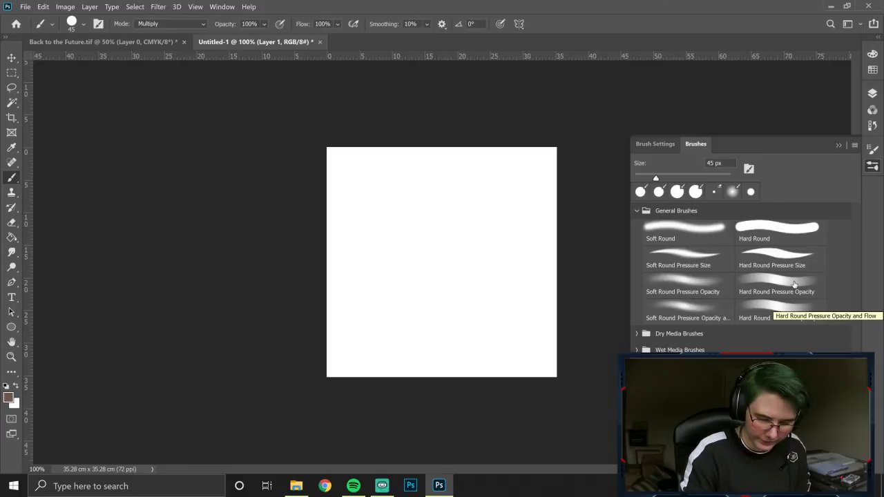
left_click(820, 283)
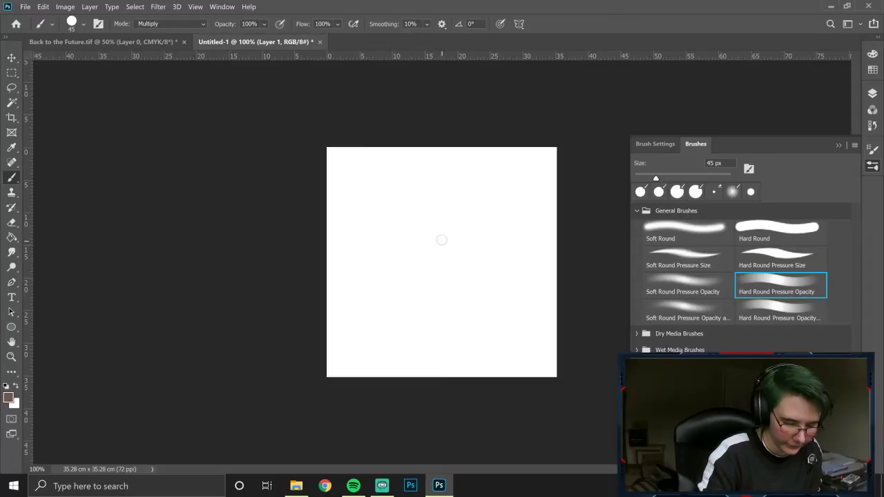
mouse_move(458, 237)
left_mouse_down()
mouse_move(438, 235)
mouse_move(456, 214)
left_mouse_up()
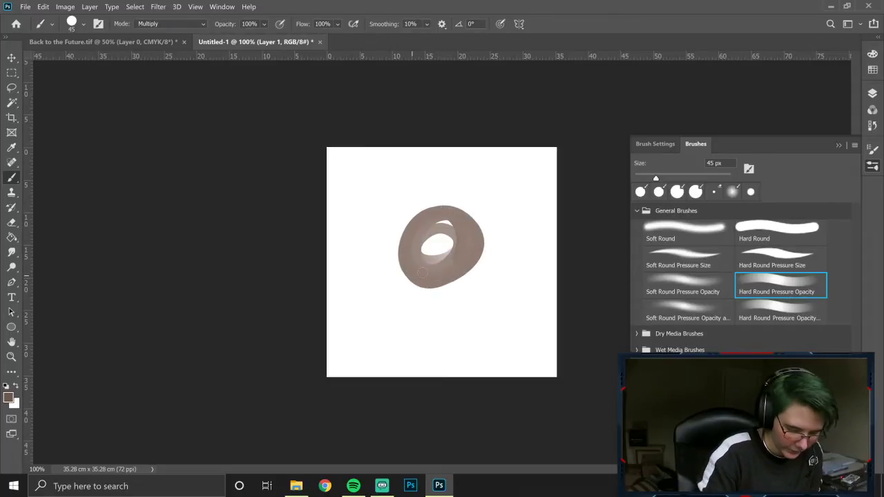
Step: Set the foreground colour to black and paint overlapping strokes over and around the brown ring to form a dark irregular blob
left_click(8, 397)
left_click_drag(458, 325, 436, 359)
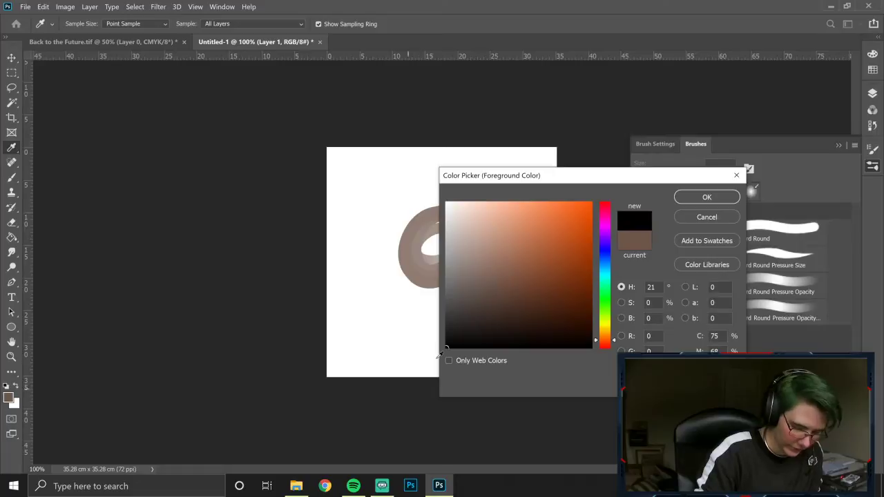
left_click(706, 197)
mouse_move(465, 250)
left_mouse_down()
mouse_move(432, 236)
mouse_move(452, 265)
mouse_move(427, 221)
mouse_move(414, 279)
mouse_move(474, 238)
mouse_move(428, 266)
mouse_move(417, 222)
mouse_move(375, 223)
mouse_move(449, 247)
mouse_move(459, 277)
mouse_move(477, 277)
mouse_move(461, 290)
mouse_move(419, 210)
mouse_move(432, 215)
mouse_move(446, 253)
left_mouse_up()
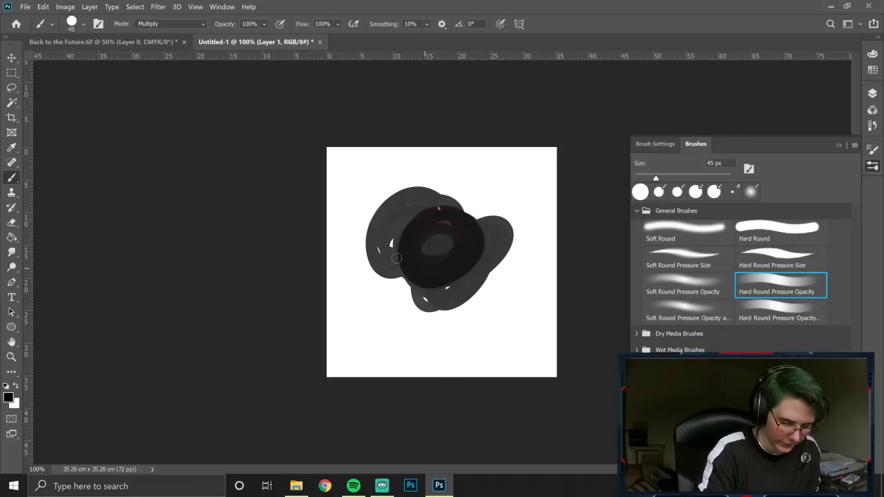
mouse_move(444, 205)
left_mouse_down()
mouse_move(422, 199)
mouse_move(460, 237)
mouse_move(462, 261)
mouse_move(487, 240)
left_mouse_up()
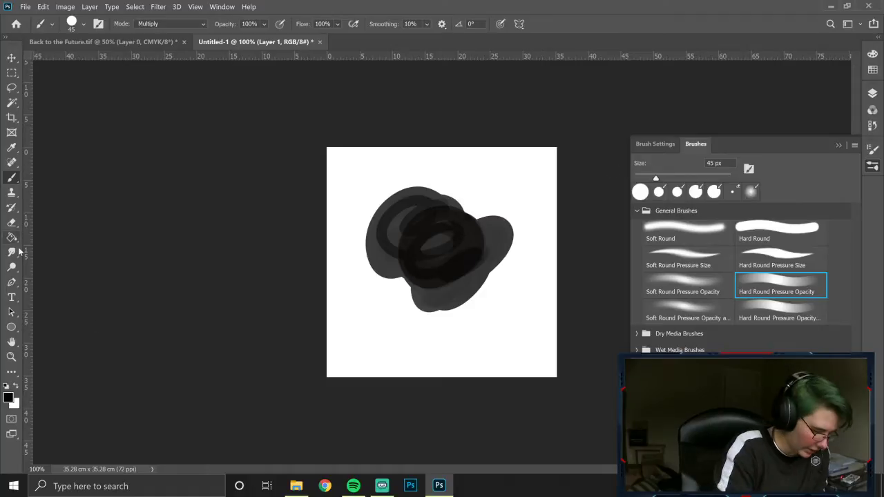
Step: Switch to the Eraser tool in Brush mode and show its brush tip settings
left_click(14, 225)
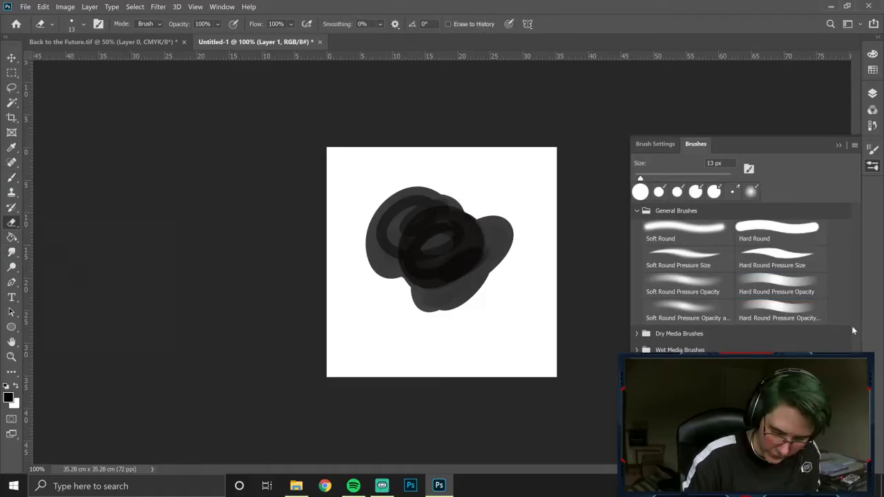
left_click(145, 24)
left_click(145, 33)
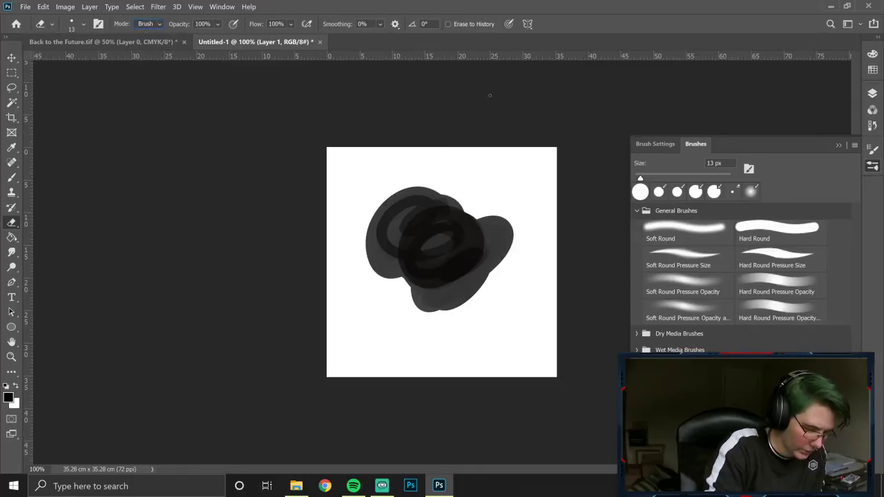
left_click(872, 150)
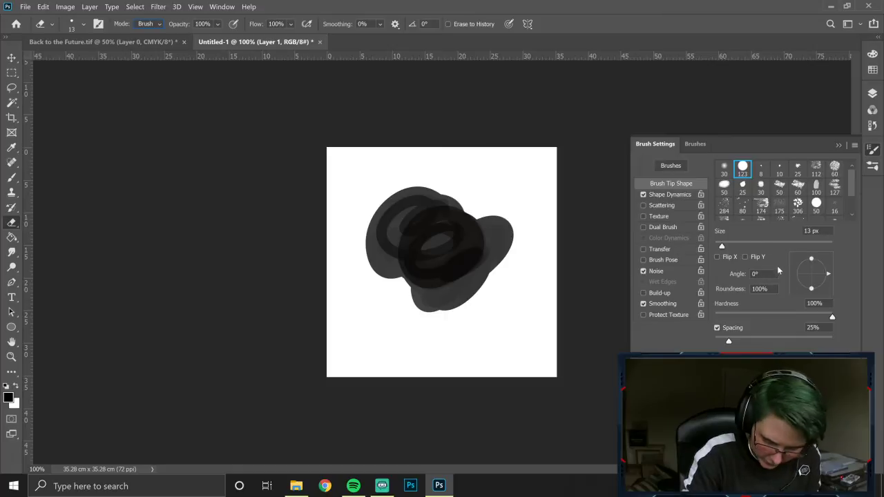
left_click(643, 270)
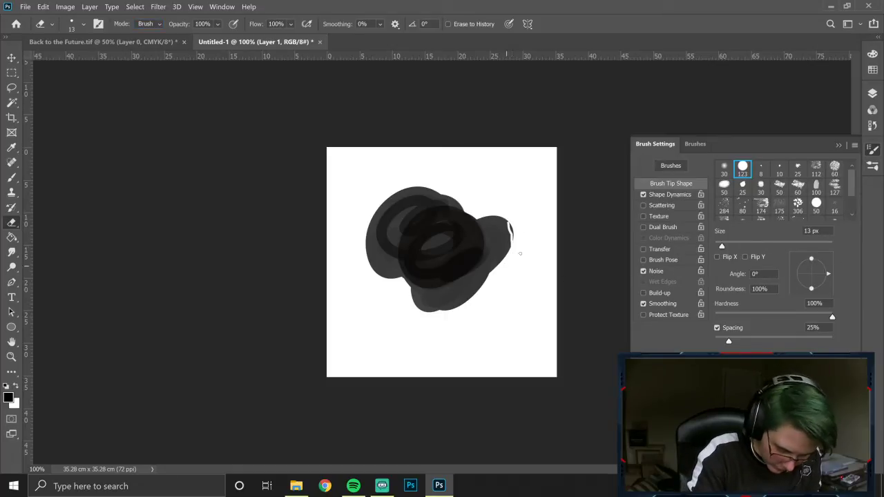
Step: Undo the 13 px eraser stroke, then try trimming the blob's right edge with an enlarged hard round eraser and undo it
key("ctrl+z")
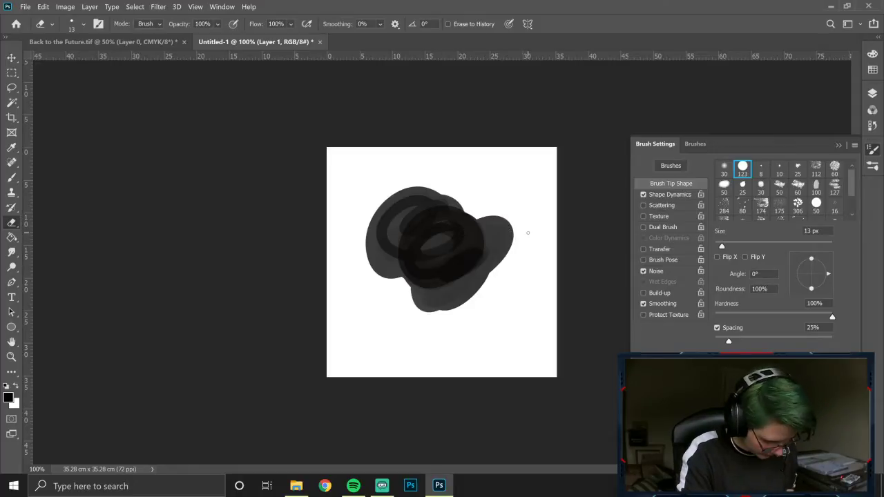
key("bracketright")
key("bracketright")
key("bracketright")
key("bracketright")
key("bracketright")
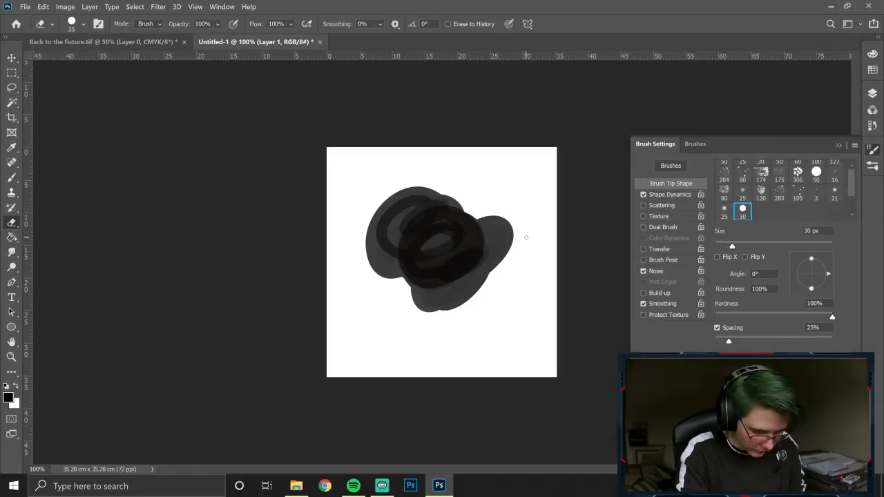
left_click_drag(521, 253, 484, 291)
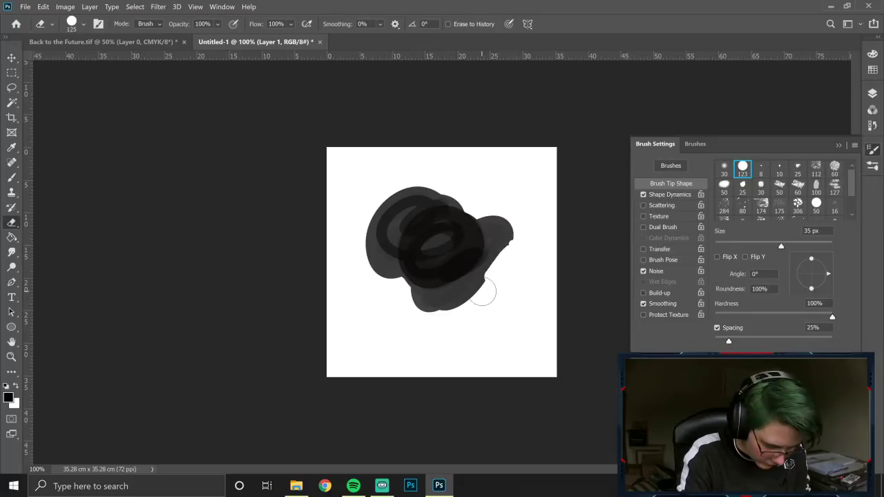
key("ctrl+z")
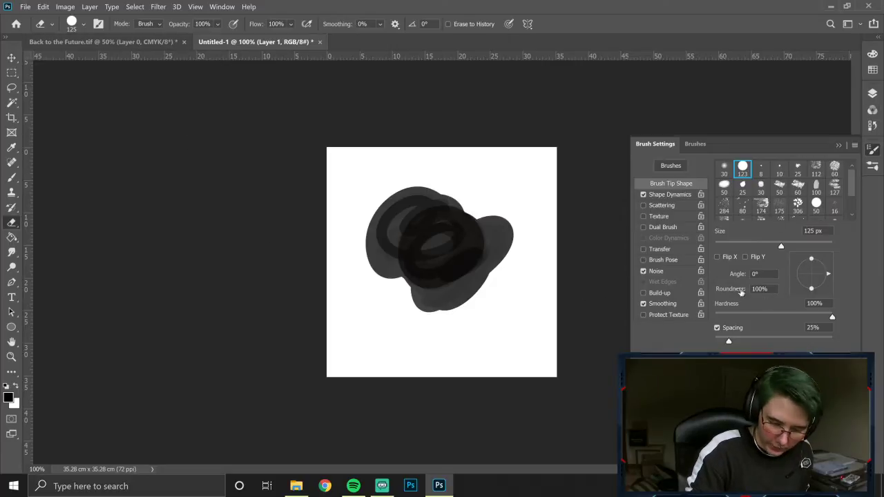
Step: Give the eraser the 174 px scratchy textured tip, enable Scattering and set the Angle Jitter control to Direction
left_click(765, 211)
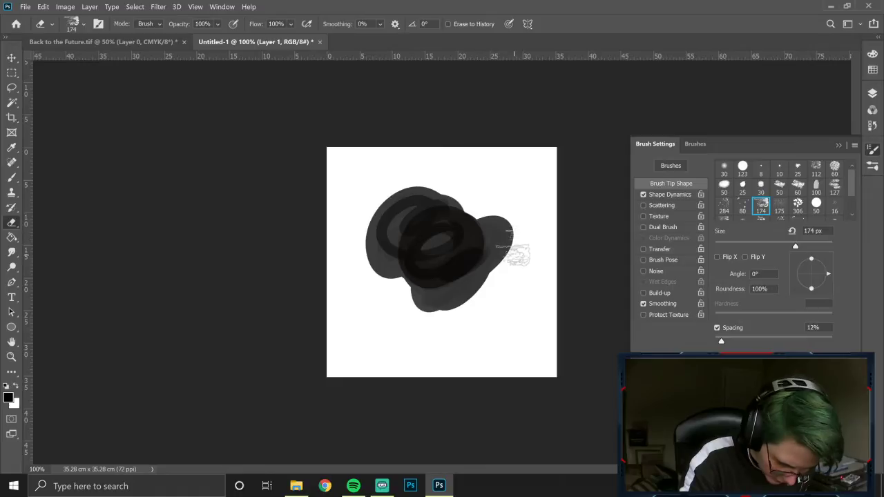
left_click(672, 206)
left_click(669, 196)
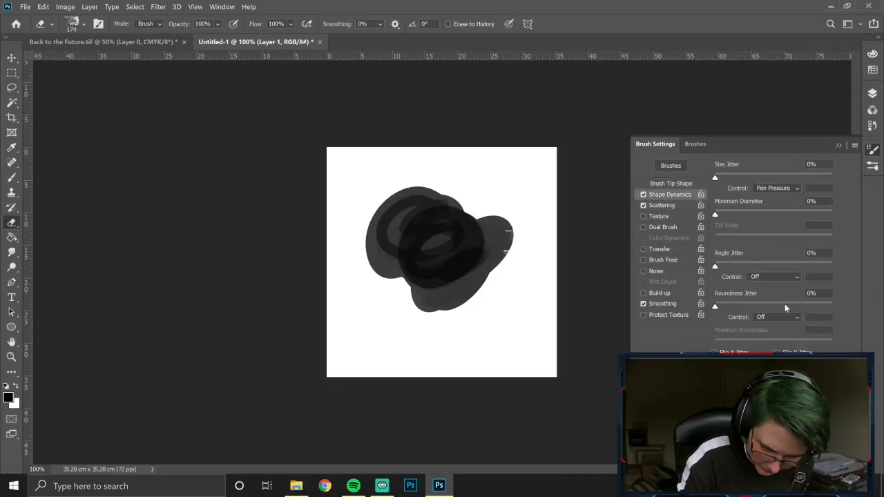
left_click(779, 278)
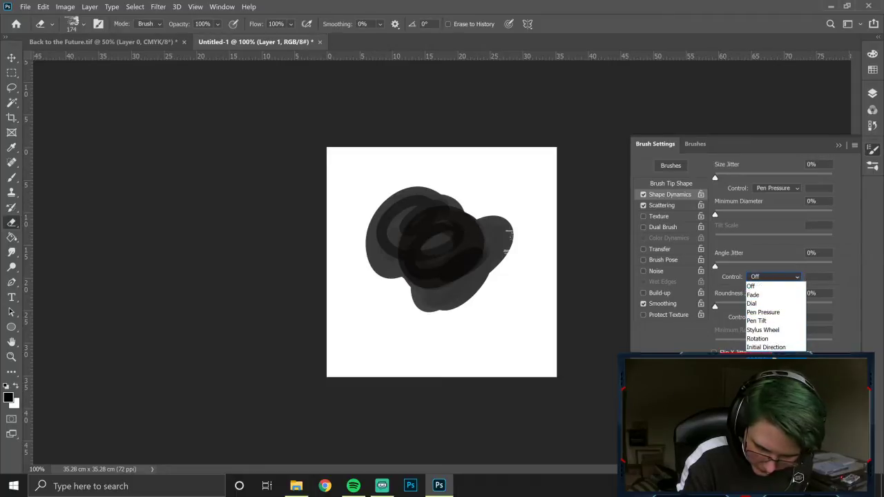
left_click(766, 357)
Step: Try roughening the blob's outer edge with the 174 px textured eraser, and undo all the textured strokes
mouse_move(513, 232)
left_mouse_down()
mouse_move(503, 276)
mouse_move(427, 317)
mouse_move(379, 265)
mouse_move(371, 222)
mouse_move(399, 187)
mouse_move(451, 188)
mouse_move(517, 223)
mouse_move(518, 248)
left_mouse_up()
mouse_move(476, 347)
left_mouse_down()
mouse_move(496, 301)
mouse_move(421, 319)
mouse_move(378, 269)
mouse_move(392, 192)
mouse_move(483, 203)
mouse_move(515, 279)
mouse_move(528, 266)
mouse_move(513, 255)
mouse_move(452, 303)
mouse_move(394, 281)
mouse_move(395, 203)
mouse_move(532, 257)
left_mouse_up()
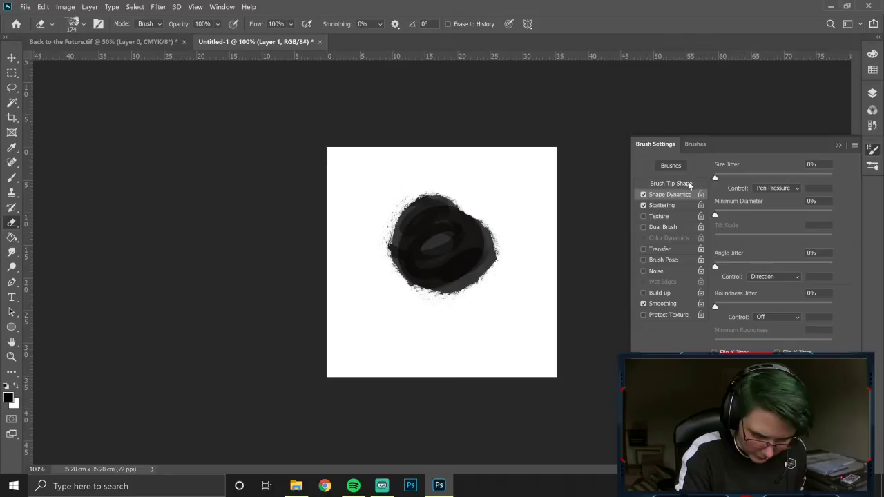
key("ctrl+z")
key("ctrl+z")
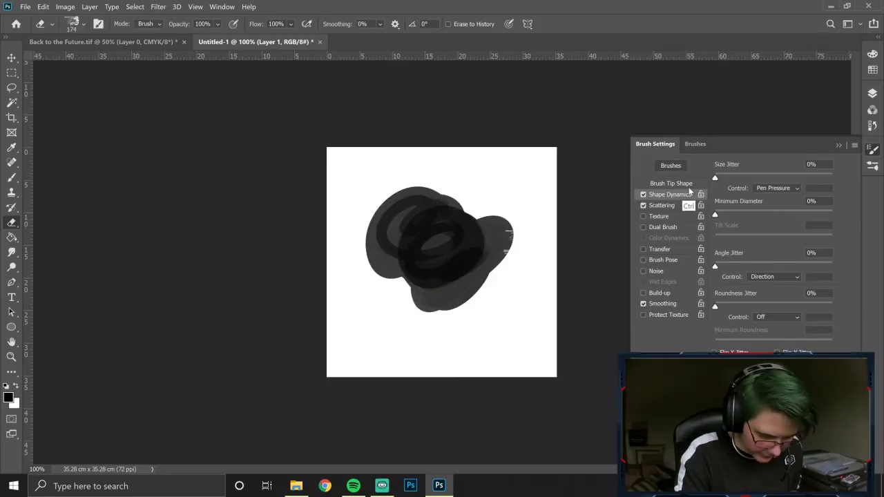
key("ctrl+z")
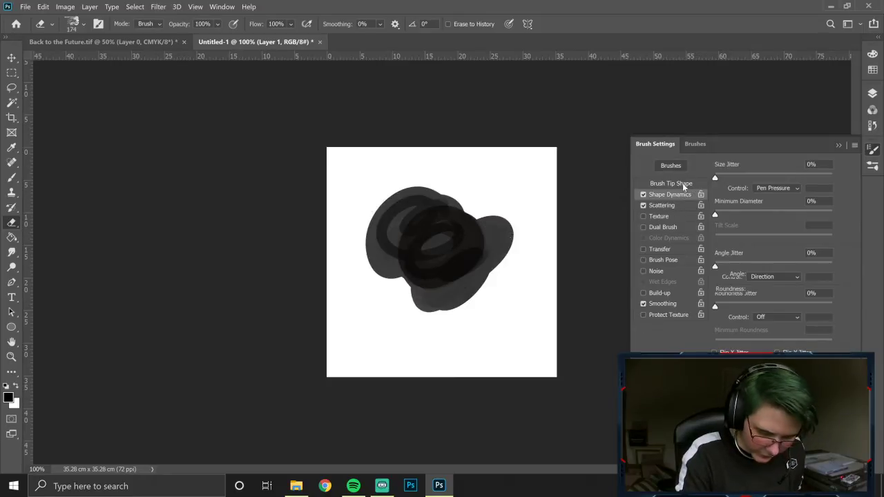
Step: Set the textured eraser tip's spacing to 64% and enable Flip X and Flip Y
left_click(681, 184)
left_click_drag(722, 343, 751, 342)
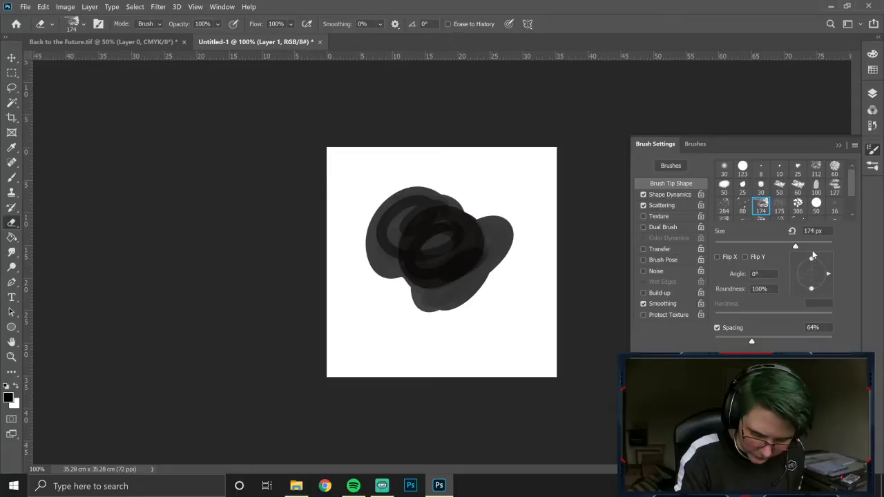
left_click(718, 258)
left_click(751, 258)
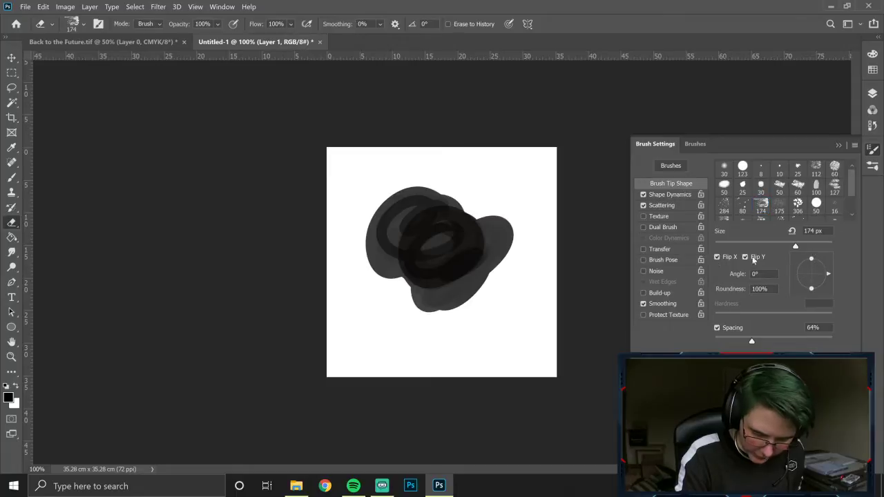
Step: Enable Flip X Jitter and Flip Y Jitter for the eraser, and erase scratchy texture across the whole blob
left_click(669, 194)
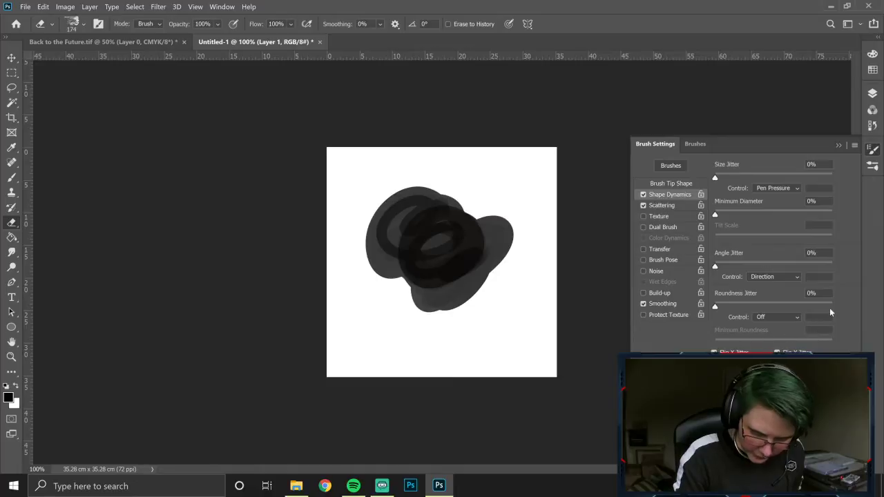
mouse_move(511, 225)
left_mouse_down()
mouse_move(496, 273)
mouse_move(434, 311)
mouse_move(374, 270)
mouse_move(407, 187)
mouse_move(507, 232)
mouse_move(506, 262)
mouse_move(407, 207)
mouse_move(448, 297)
mouse_move(501, 231)
mouse_move(386, 277)
mouse_move(509, 260)
mouse_move(428, 301)
mouse_move(450, 235)
mouse_move(442, 276)
mouse_move(414, 290)
left_mouse_up()
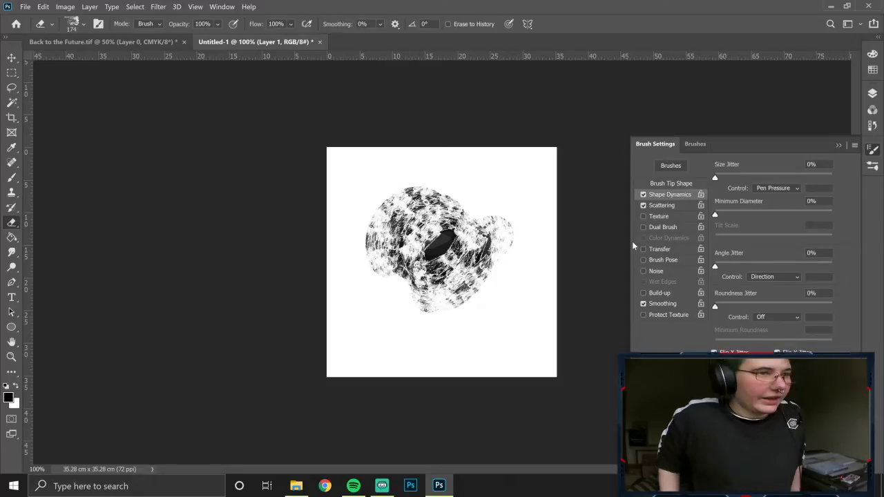
left_click_drag(447, 238, 417, 276)
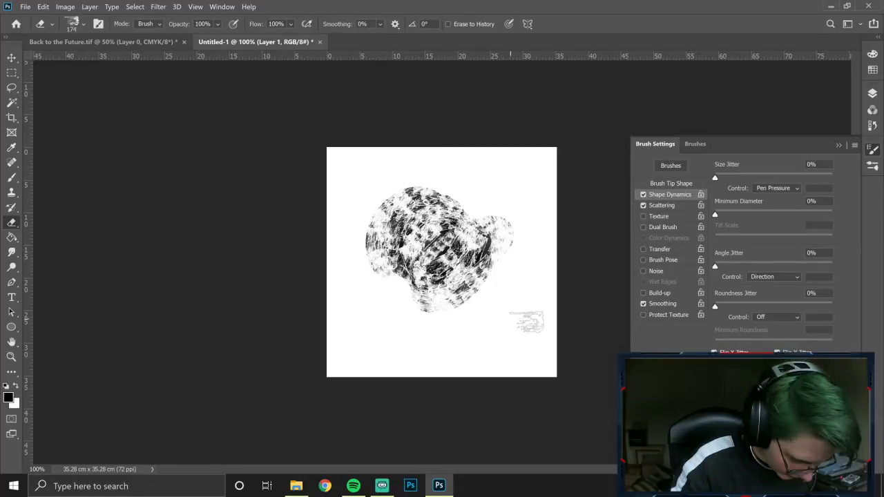
Step: Switch back to the Brush tool and collapse the General Brushes group
left_click(12, 178)
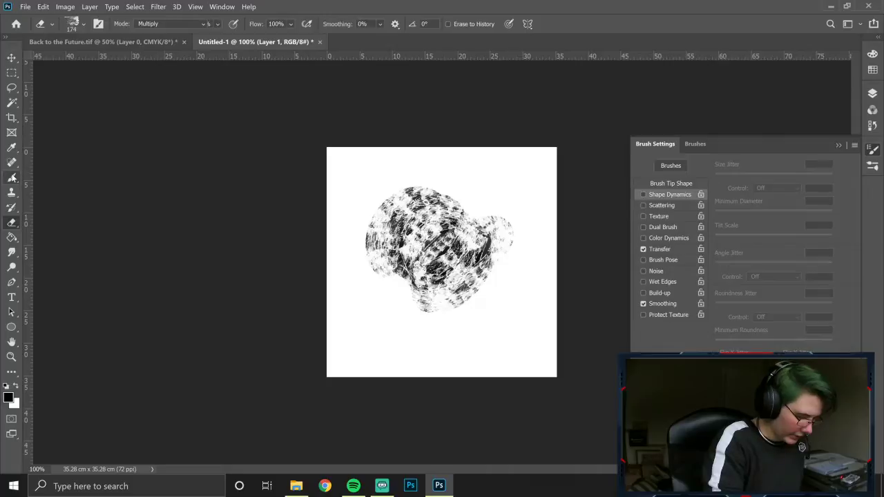
left_click(873, 166)
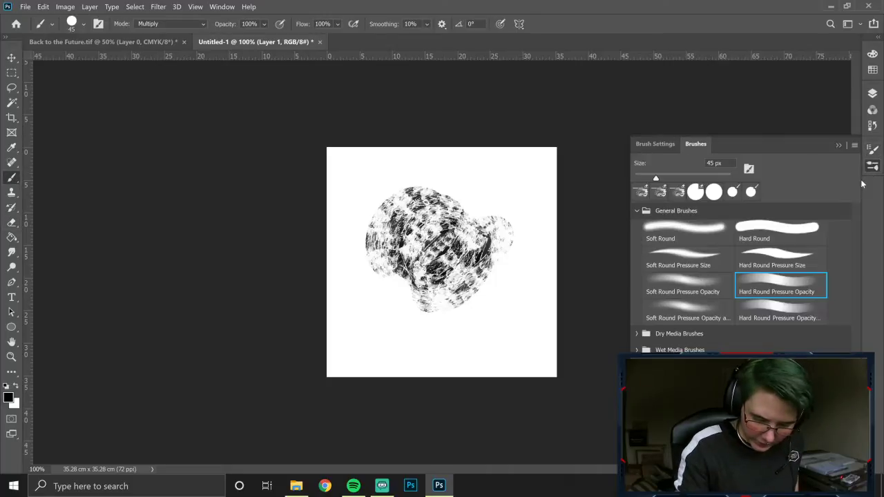
key("e")
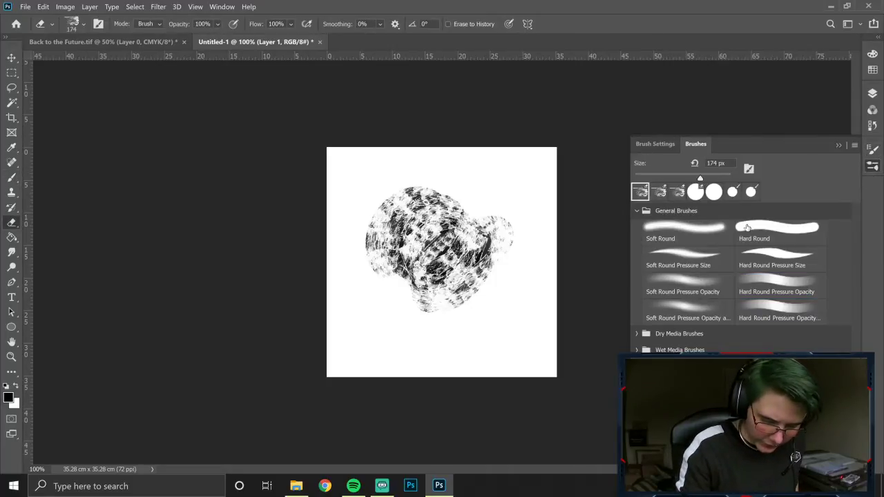
key("b")
left_click(748, 295)
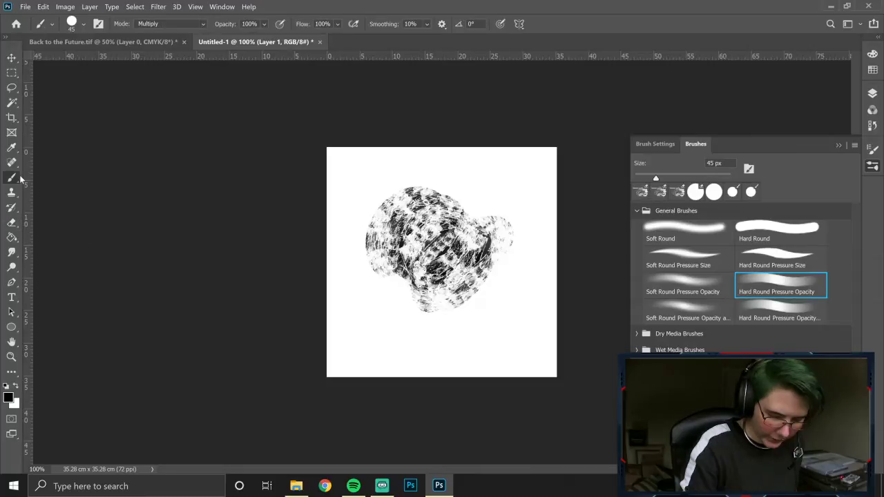
key("e")
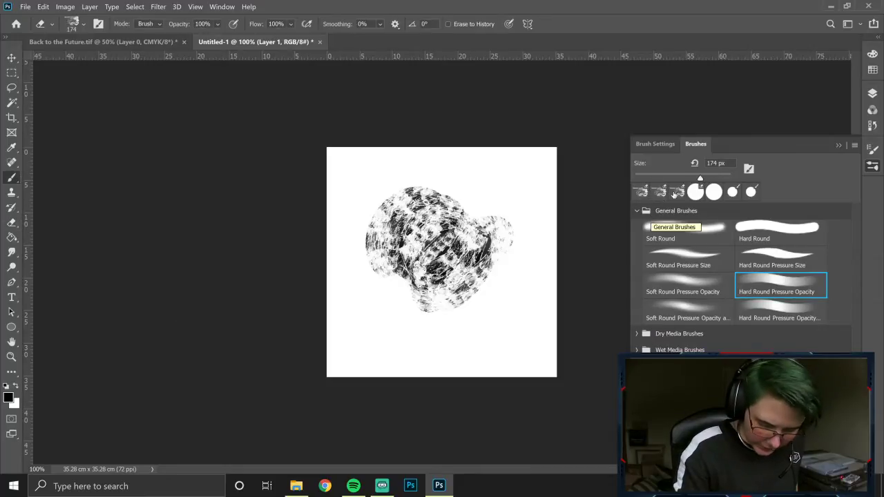
left_click(638, 211)
key("b")
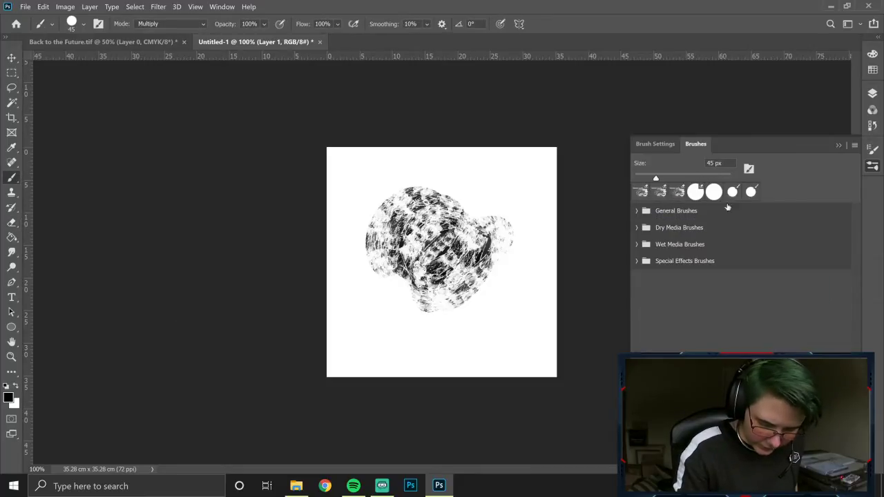
Step: Give the Brush tool the 174 px scratchy textured tip and widen its spacing to about 60%
left_click(871, 151)
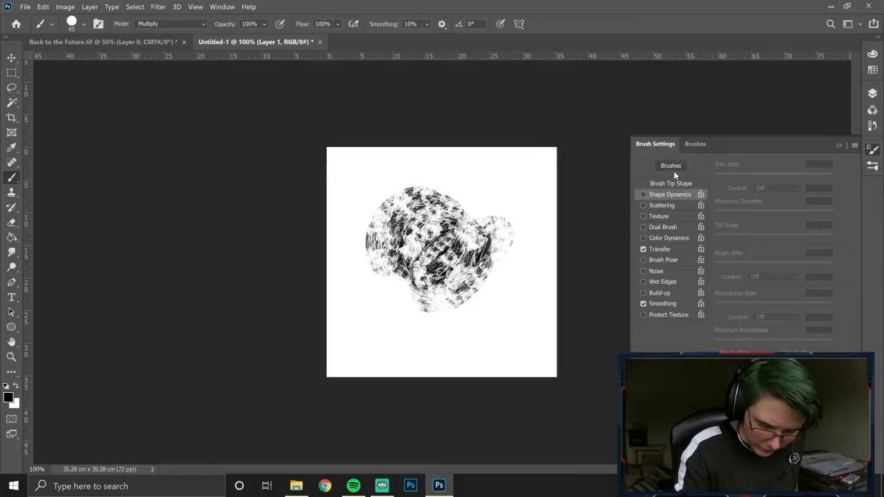
left_click(685, 183)
left_click(761, 205)
left_click_drag(722, 341, 752, 342)
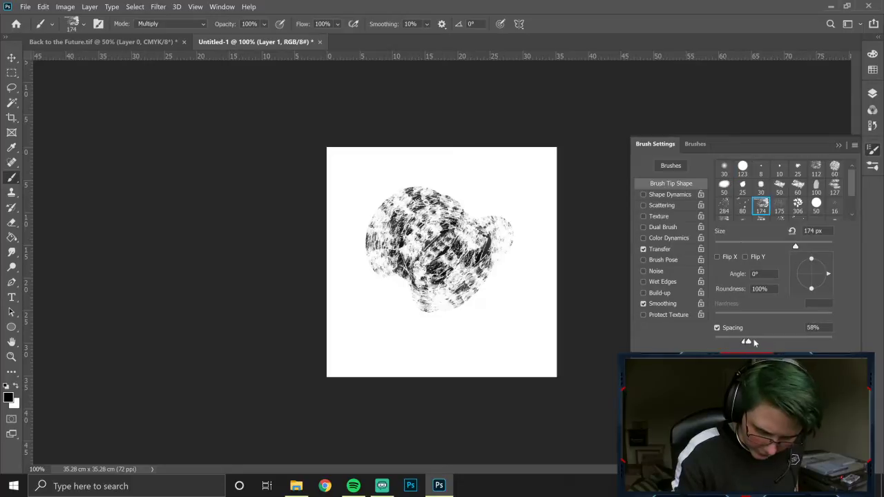
Step: Enable Shape Dynamics for the brush with Flip X Jitter and Flip Y Jitter
left_click(695, 195)
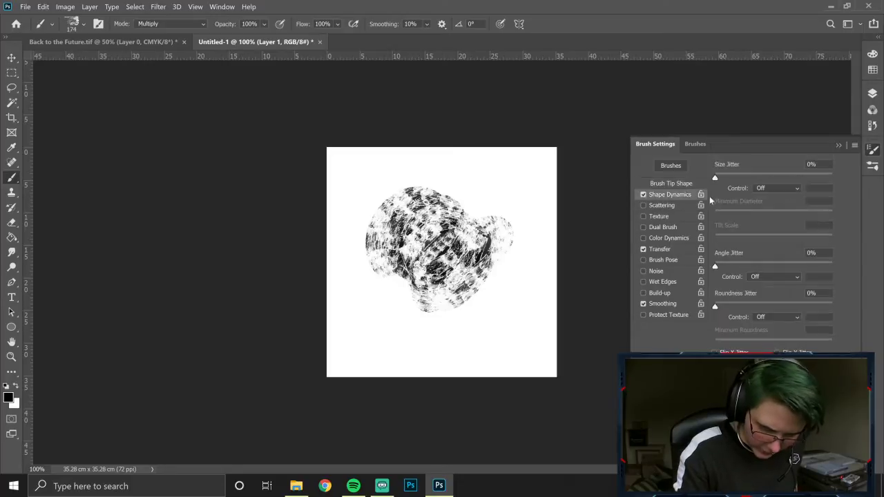
left_click(714, 353)
left_click(777, 353)
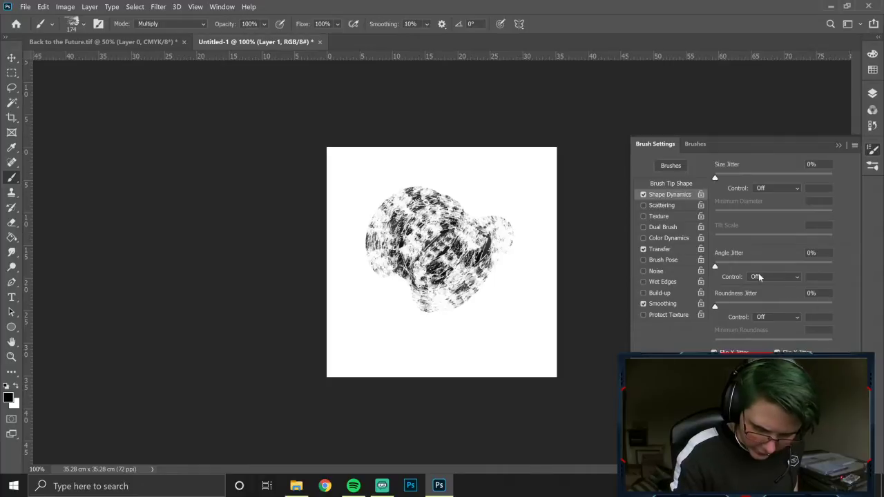
Step: Enable Scattering for the brush at 74% on both axes, with a count of 2 and 100% count jitter
left_click(675, 206)
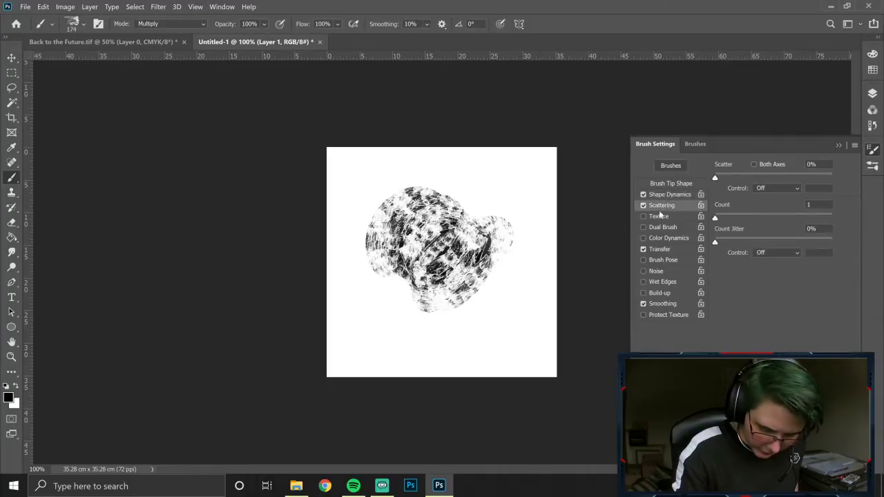
left_click_drag(718, 179, 724, 179)
left_click(754, 164)
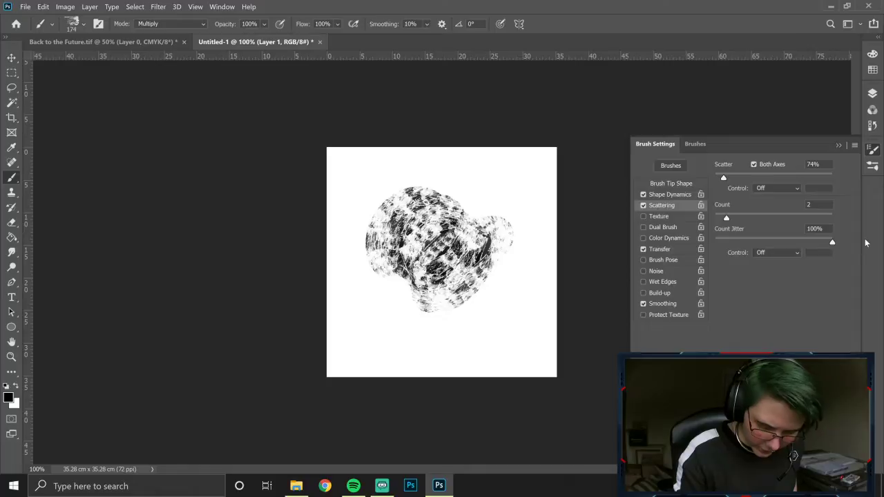
Step: Paint black scattered texture over the erased blob, filling its centre and roughening its edges
mouse_move(439, 231)
left_mouse_down()
mouse_move(452, 246)
mouse_move(449, 207)
mouse_move(467, 271)
mouse_move(409, 300)
mouse_move(434, 282)
mouse_move(425, 274)
left_mouse_up()
left_click(415, 238)
left_click(478, 257)
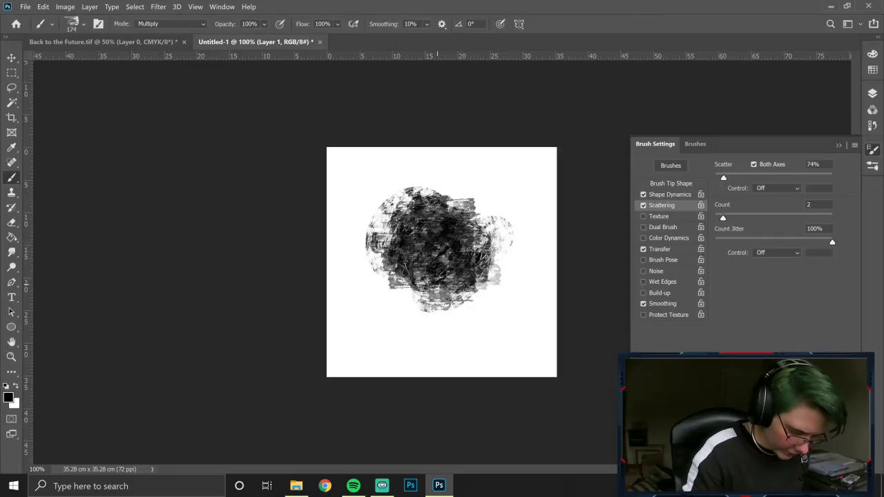
left_click(439, 248)
left_click(474, 265)
left_click(479, 265)
left_click(480, 265)
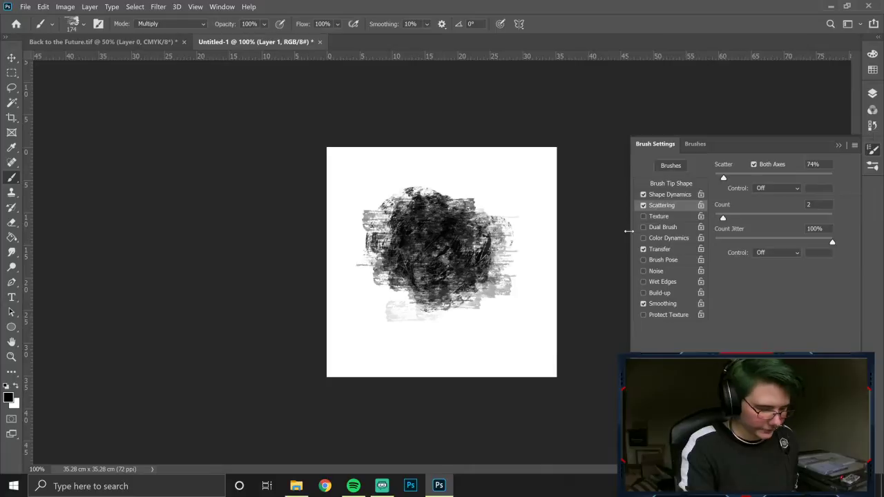
left_click(872, 93)
left_click(873, 149)
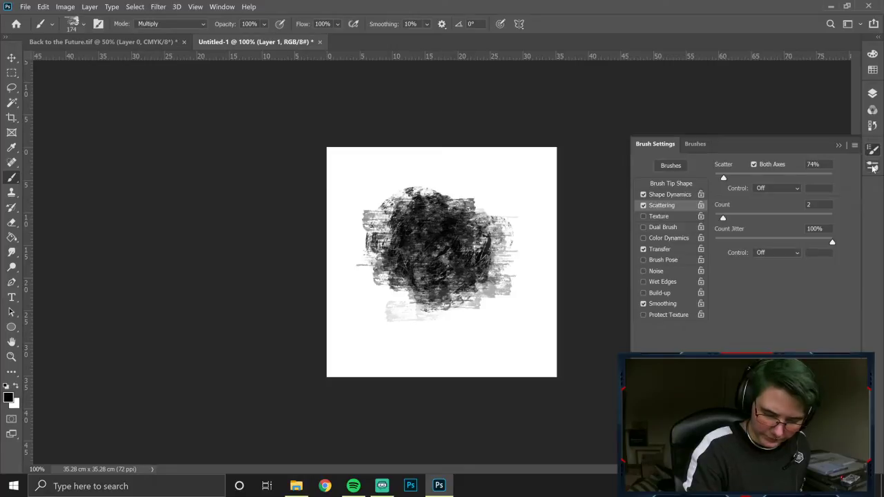
left_click(855, 146)
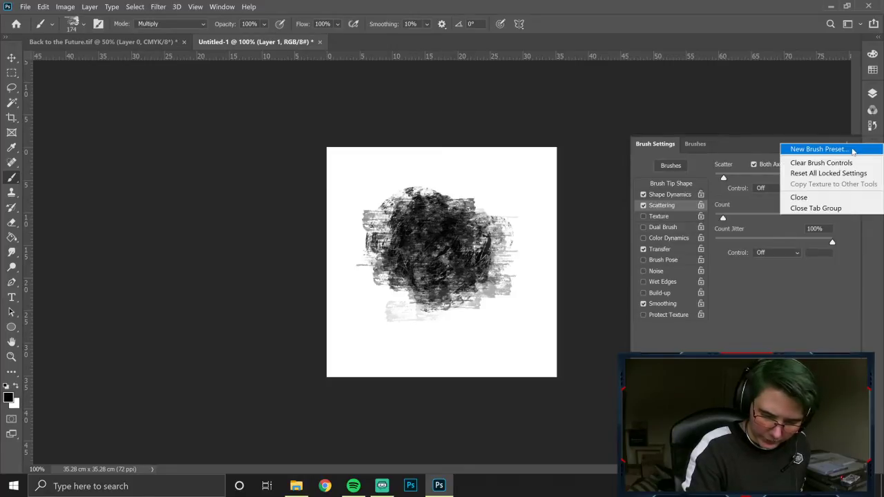
left_click(853, 150)
left_click(580, 163)
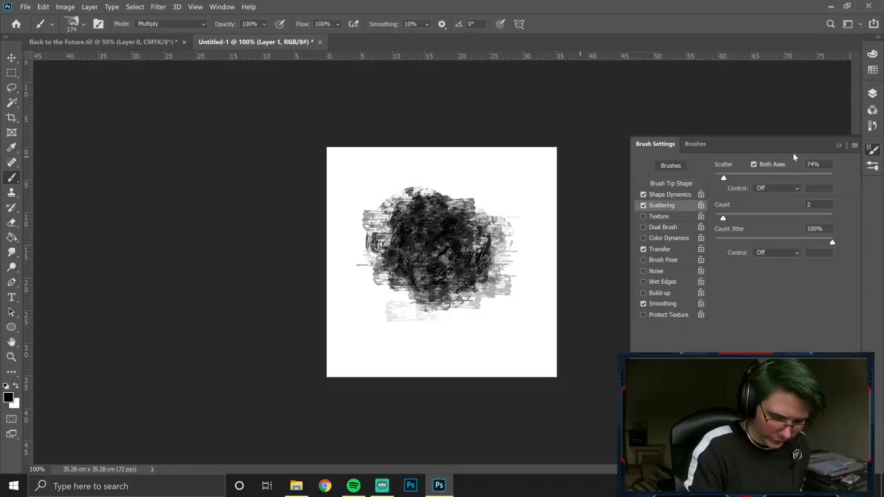
Step: Define the black textured blob as a new brush preset named Smudge 1
left_click(60, 8)
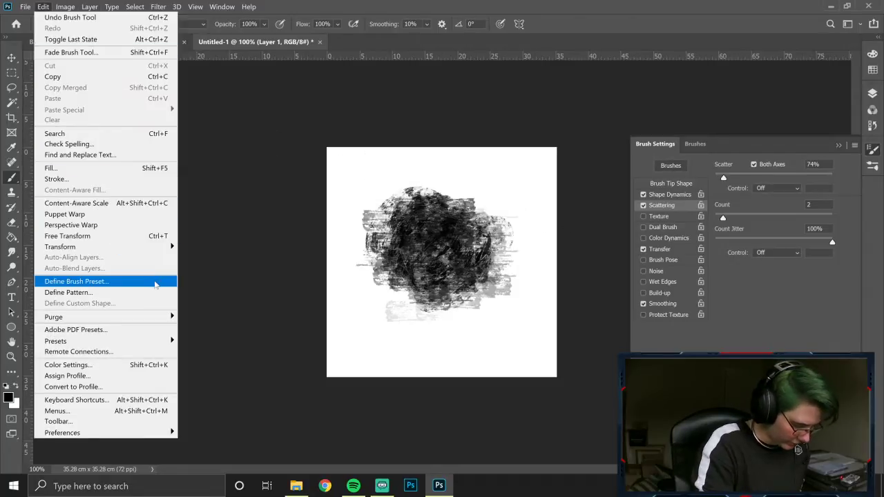
left_click(155, 281)
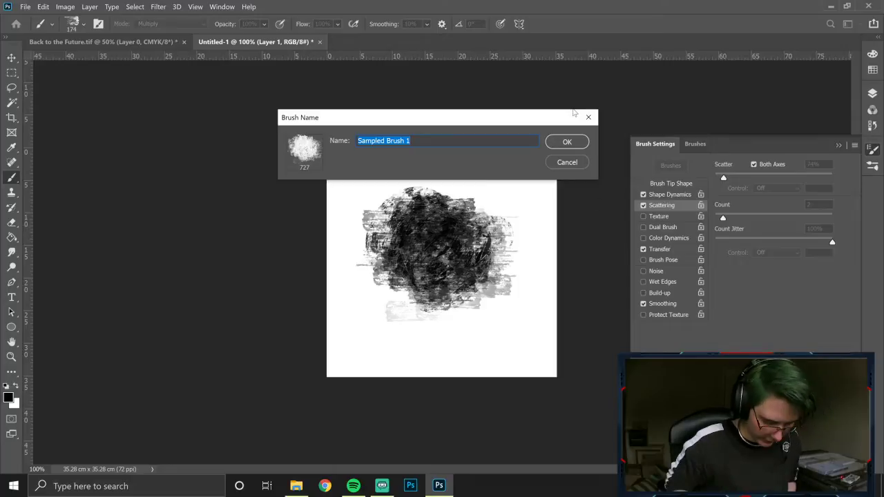
type("Smudge 1")
key("Return")
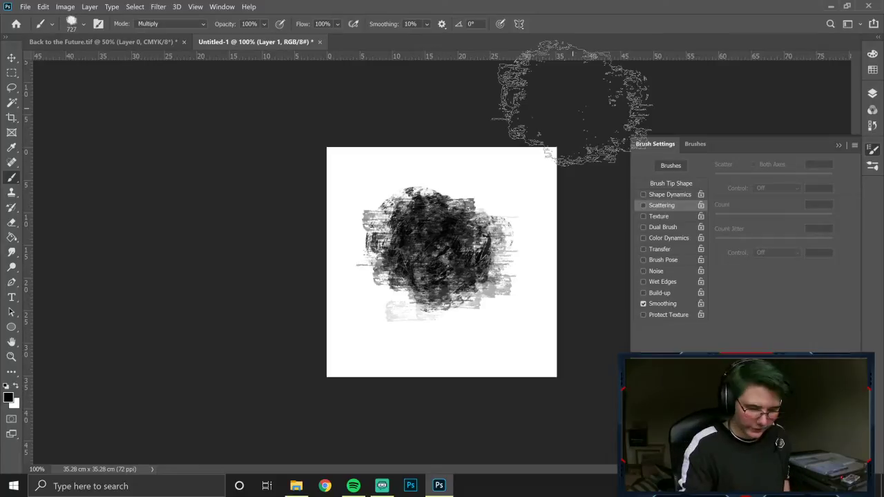
Step: Reduce the new brush tip to 56 px and clear most of the textured blob off the canvas
left_click(686, 186)
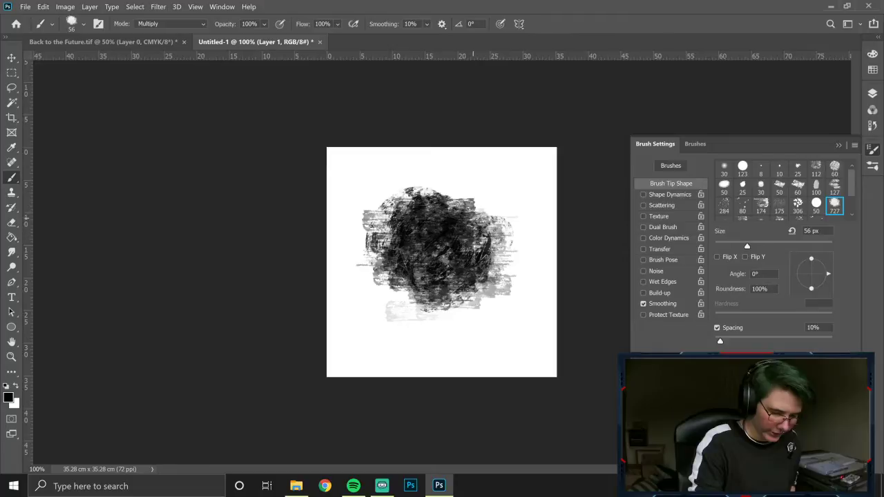
mouse_move(402, 268)
left_mouse_down()
mouse_move(446, 223)
mouse_move(373, 249)
mouse_move(389, 207)
mouse_move(408, 266)
mouse_move(453, 264)
mouse_move(505, 290)
mouse_move(546, 238)
mouse_move(477, 235)
mouse_move(454, 202)
mouse_move(346, 242)
mouse_move(399, 304)
mouse_move(493, 345)
mouse_move(512, 334)
left_mouse_up()
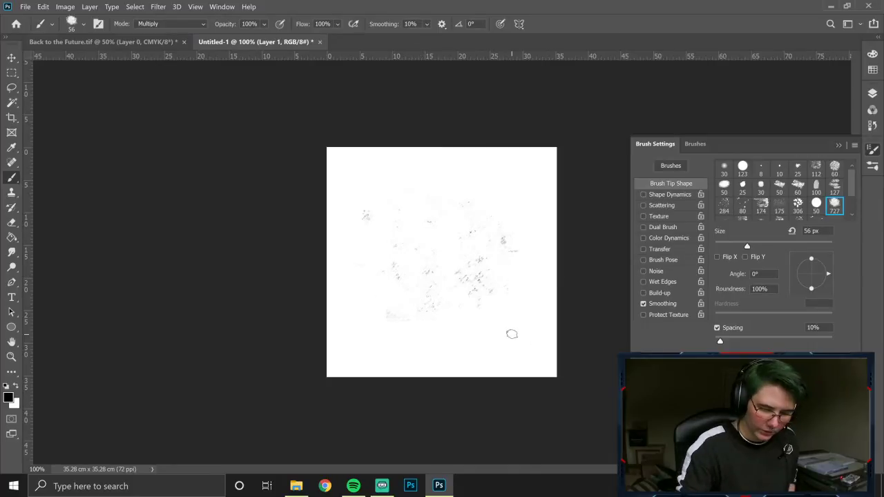
Step: Paint a straight horizontal black line across the canvas to its right edge with the 56 px Soft Round brush
left_click(872, 168)
left_click(707, 207)
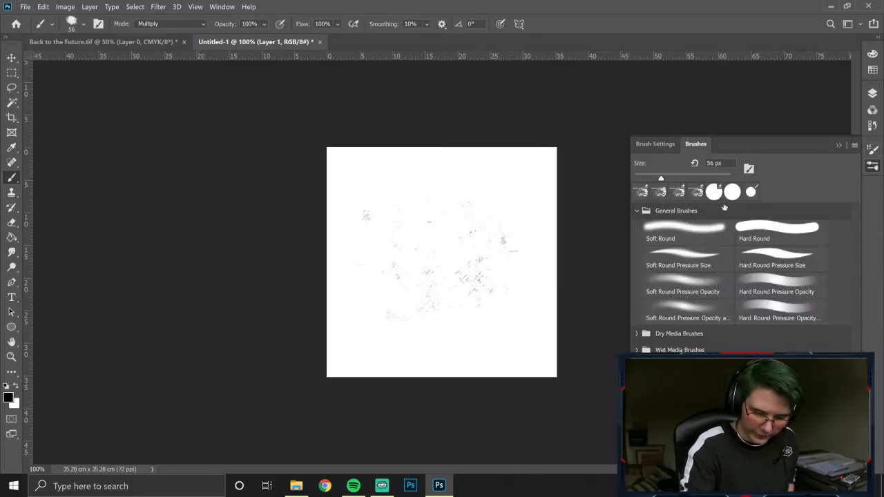
left_click(718, 235)
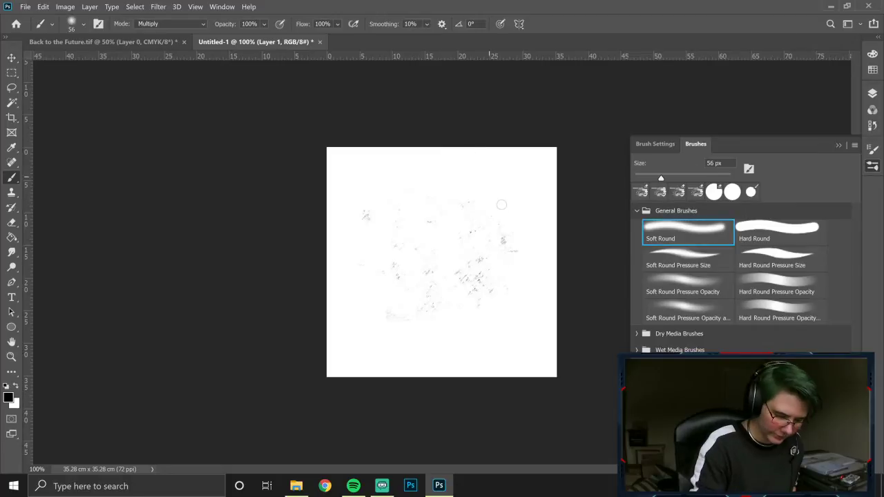
left_click(341, 235)
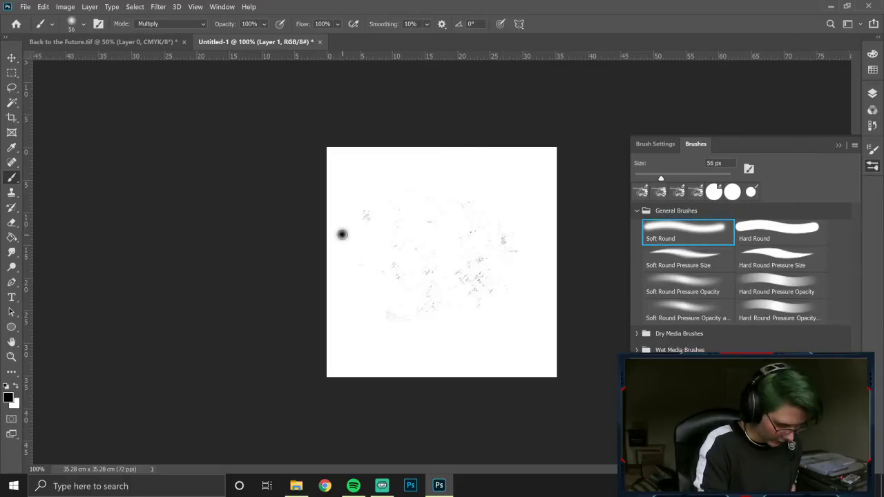
left_click(418, 235, "shift")
left_click(623, 236, "shift")
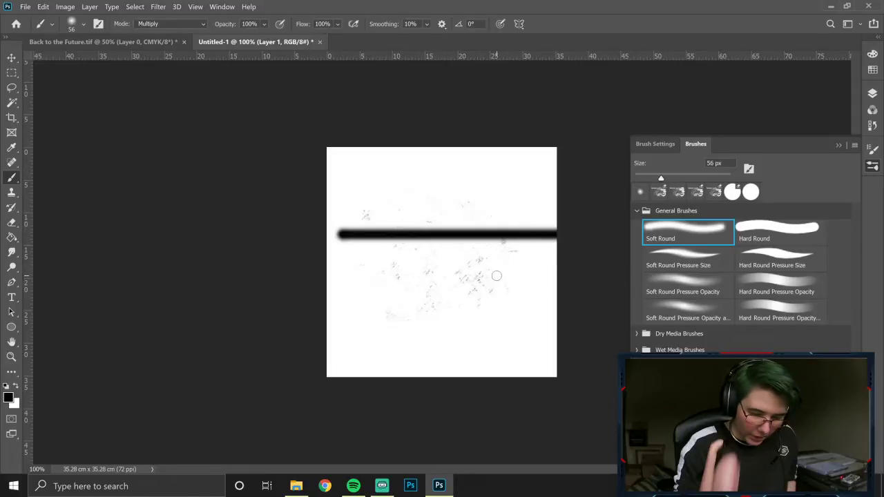
Step: Switch to the Smudge tool and set its Shape Dynamics to 8% size jitter and 9% roundness jitter
left_click(12, 252)
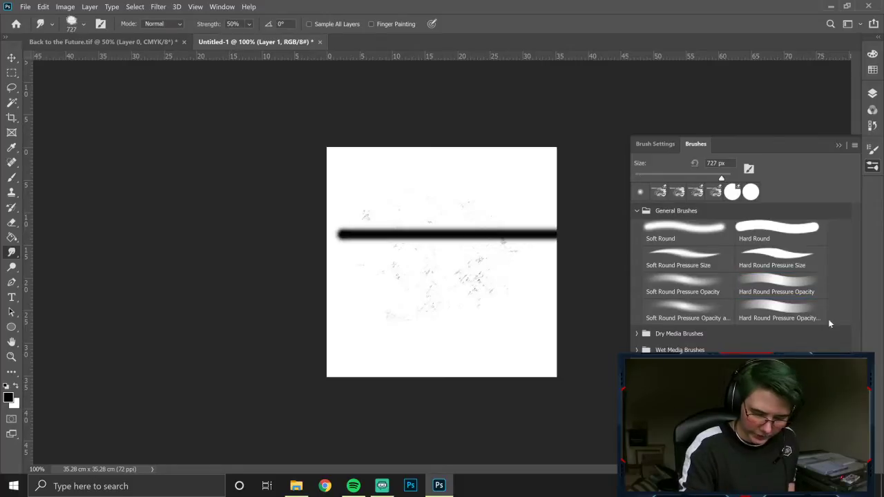
left_click(873, 150)
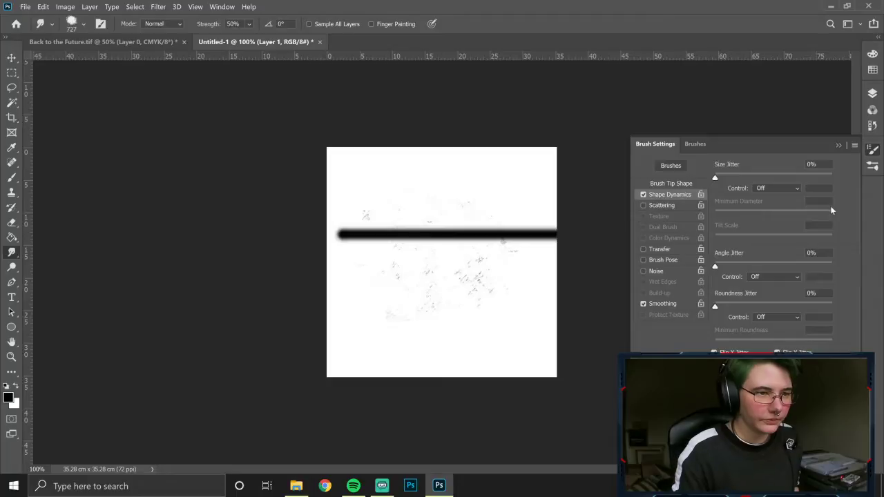
left_click_drag(715, 179, 722, 182)
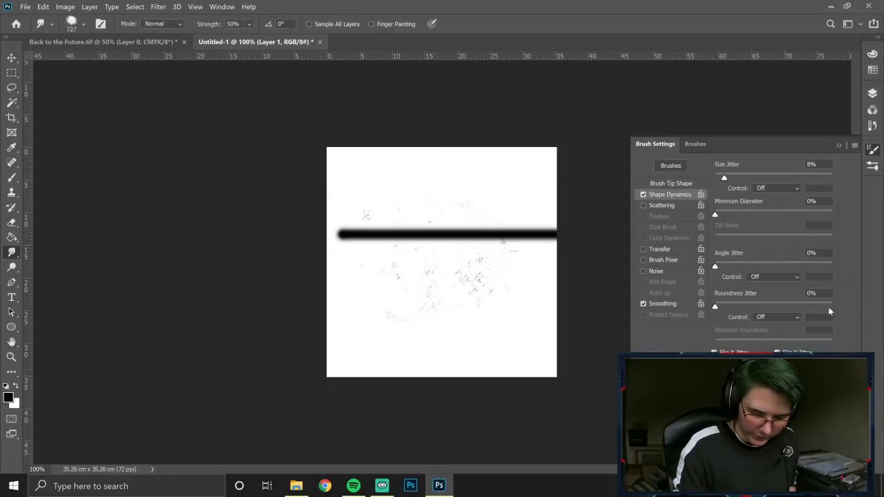
left_click_drag(716, 307, 726, 307)
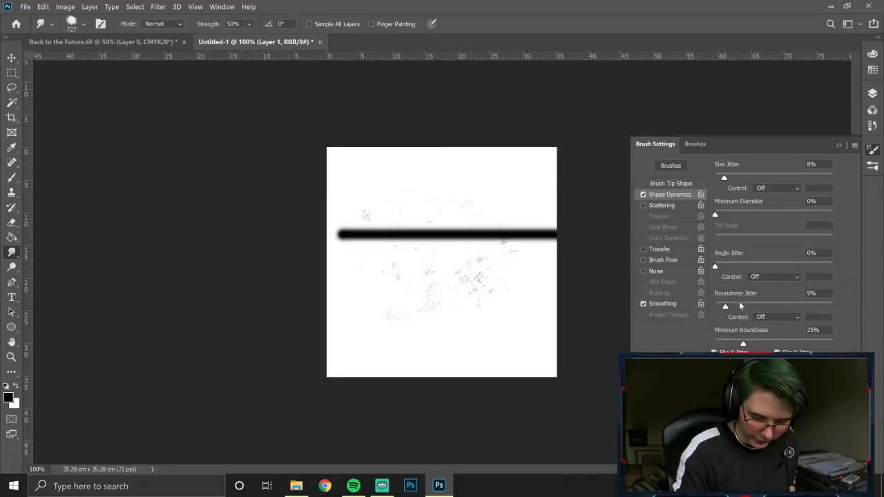
Step: Enable Scattering for the Smudge tool at 132% on both axes, with a count of 2 and 54% count jitter
left_click(661, 205)
left_click(754, 165)
left_click_drag(715, 177, 726, 180)
left_click_drag(718, 218, 725, 220)
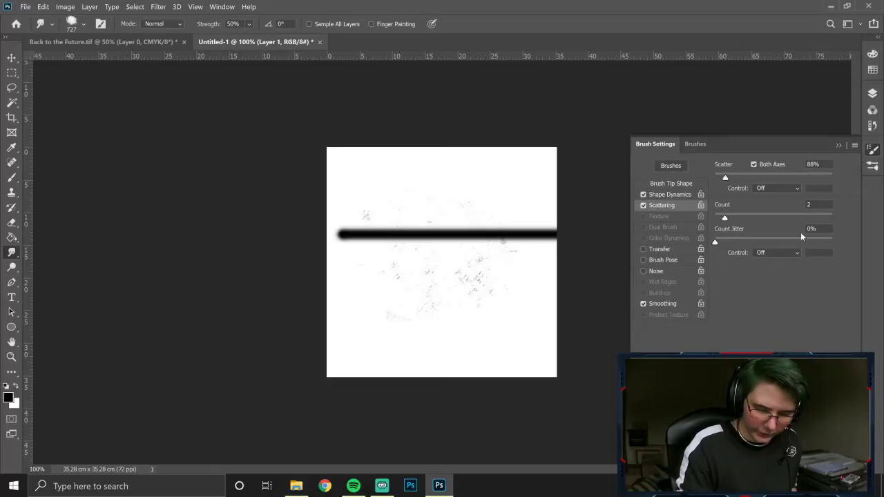
left_click_drag(726, 178, 731, 179)
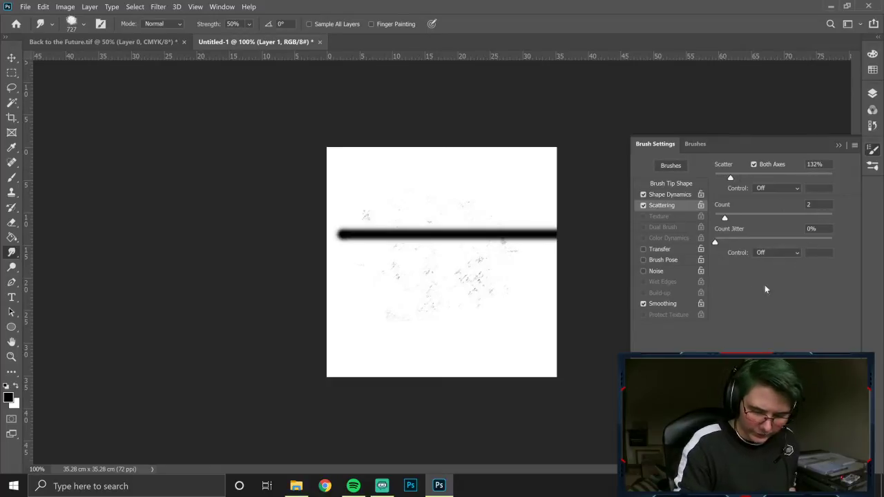
left_click_drag(715, 242, 780, 243)
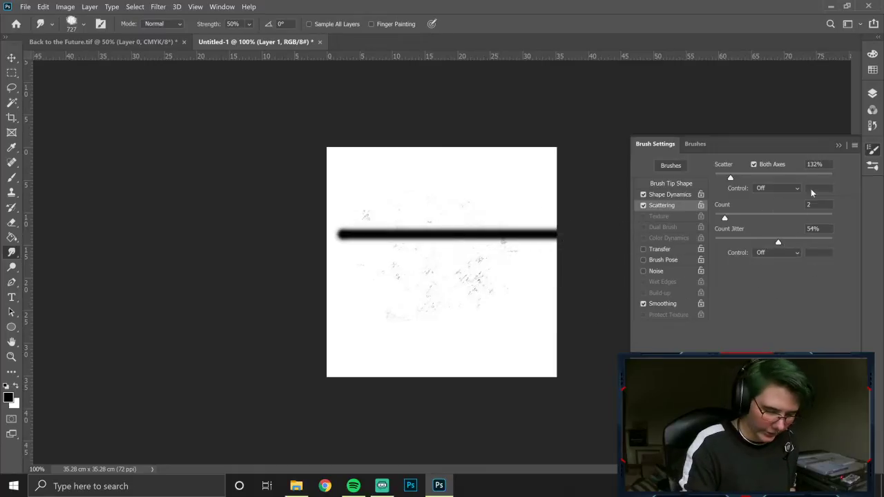
Step: Set the smudge tip size to 50 px and smudge the right part of the black line
left_click(671, 183)
left_click(737, 243)
left_click(748, 243)
left_click(778, 234)
type("50")
key("Return")
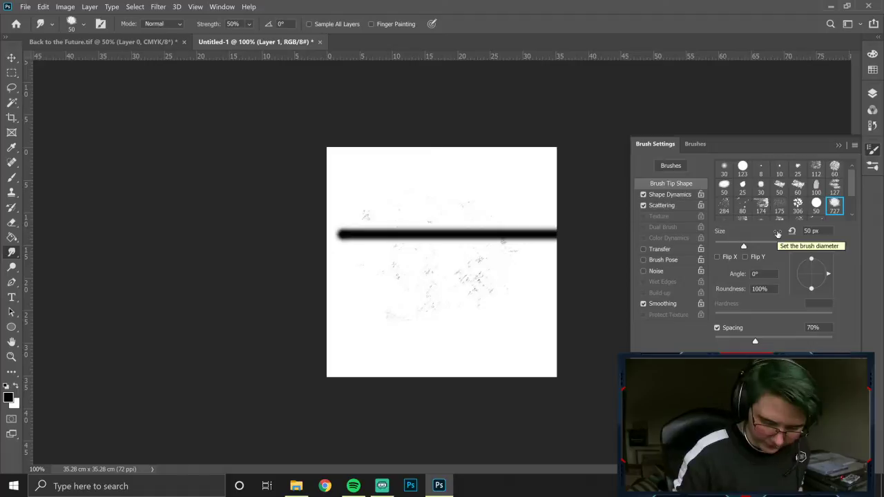
left_click_drag(474, 234, 560, 236)
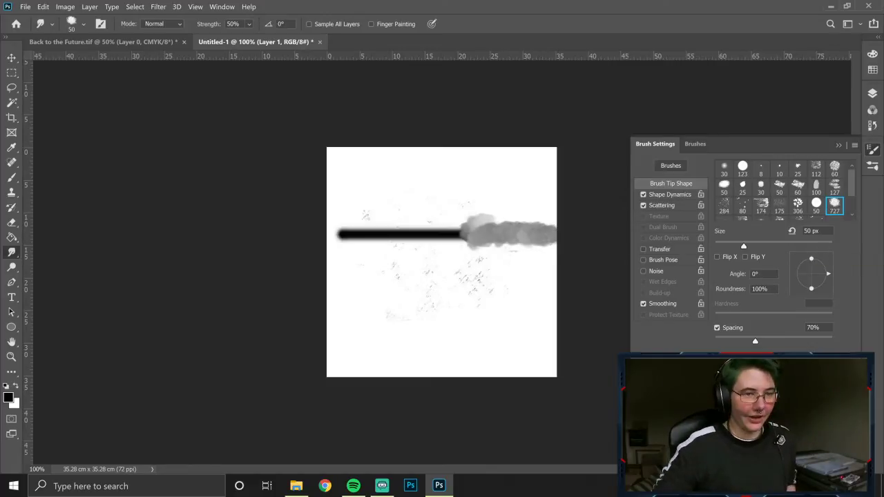
left_click(855, 145)
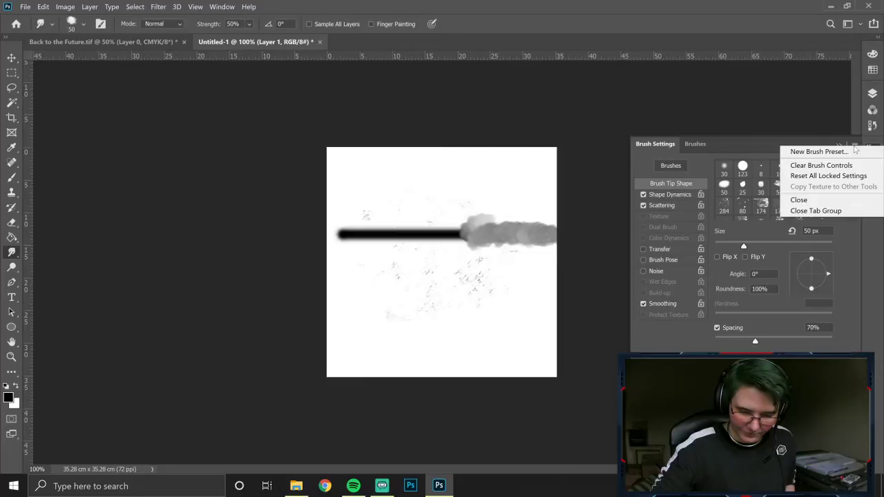
left_click(730, 142)
left_click(695, 143)
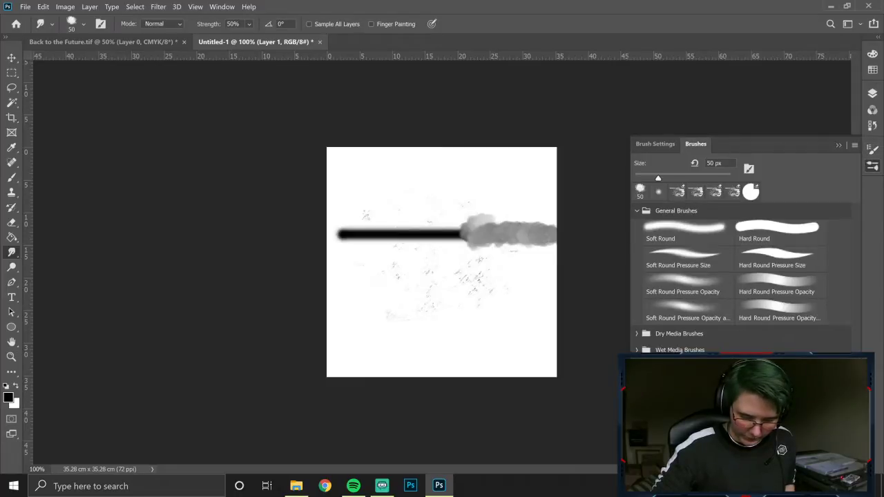
left_click(473, 199)
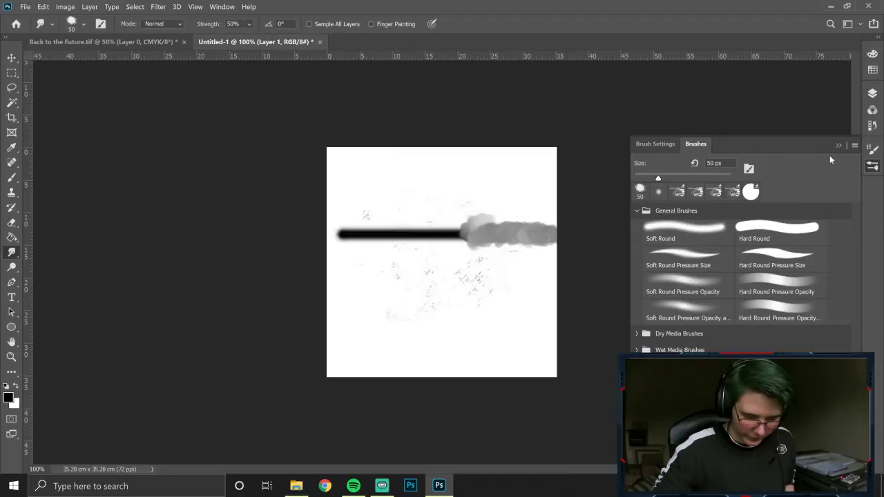
left_click(856, 145)
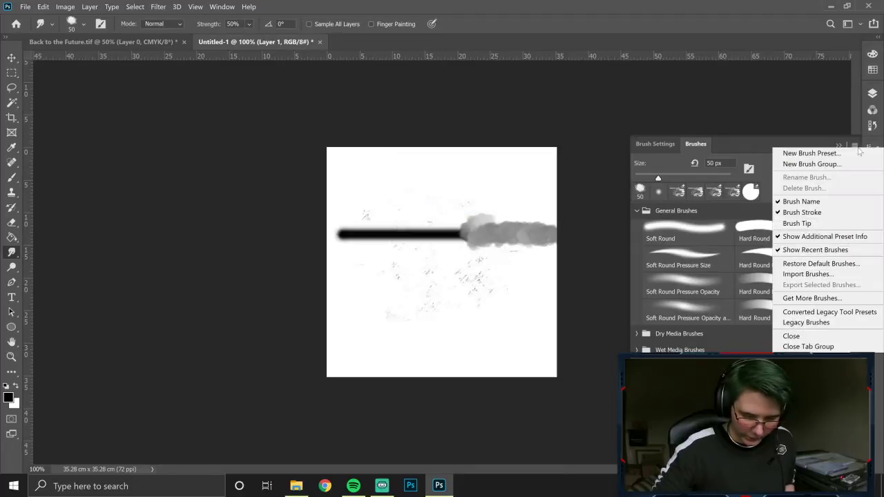
left_click(669, 147)
left_click(663, 145)
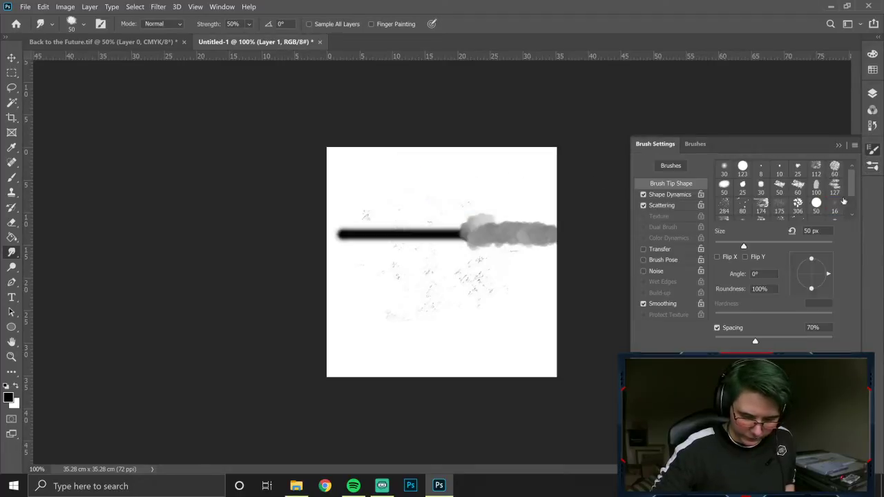
Step: Change the smudge scatter to 64% with a count of 3 and smudge the middle part of the black line
left_click(667, 207)
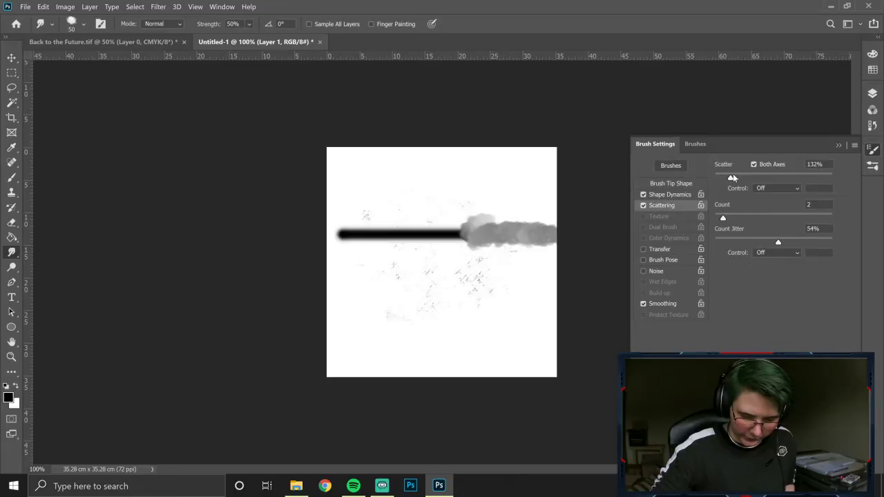
left_click_drag(731, 179, 722, 178)
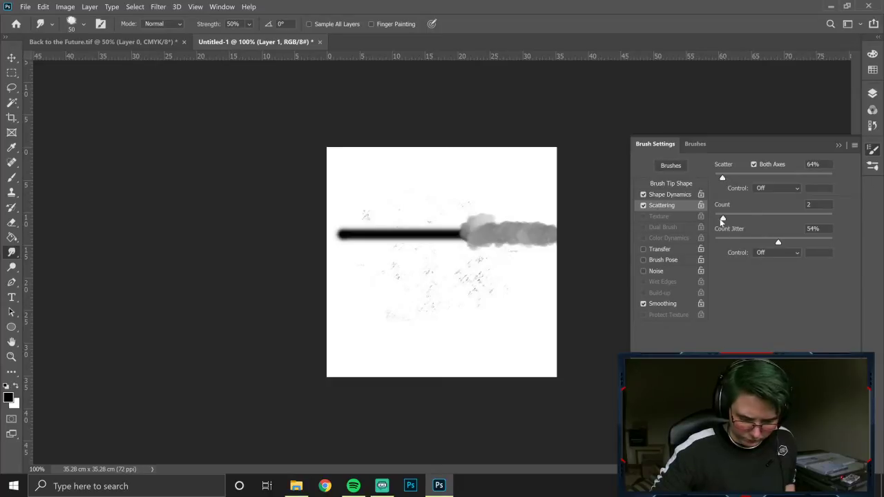
left_click_drag(725, 219, 735, 217)
left_click_drag(453, 235, 384, 231)
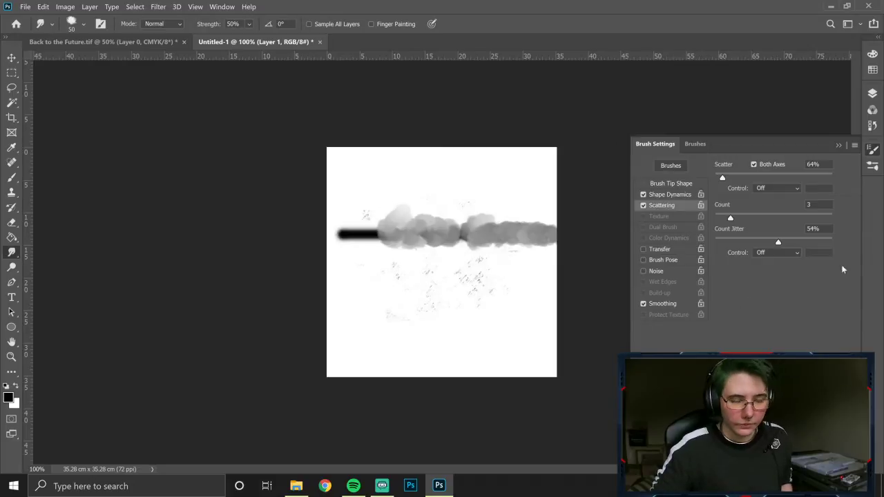
Step: Save the smudge setup as a brush preset named Smudge 1, capturing the brush size but not the tool settings
left_click(855, 145)
left_click(840, 151)
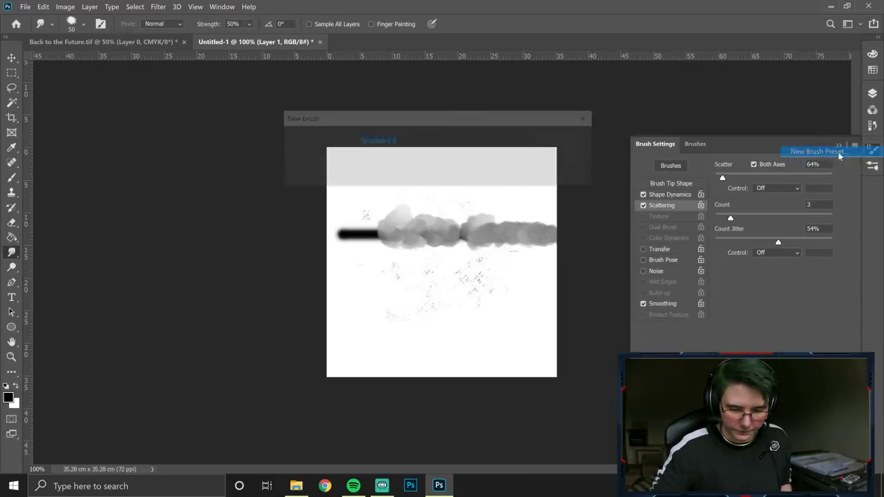
key("Right")
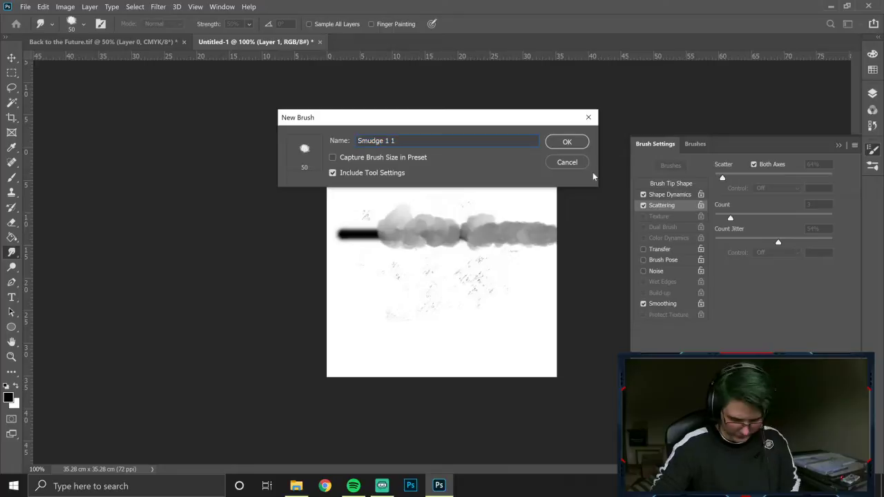
key("BackSpace")
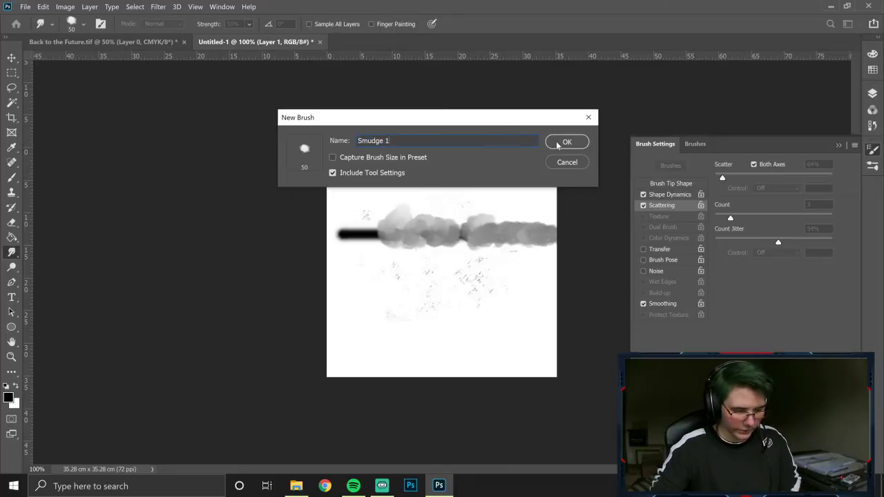
left_click(333, 158)
left_click(333, 173)
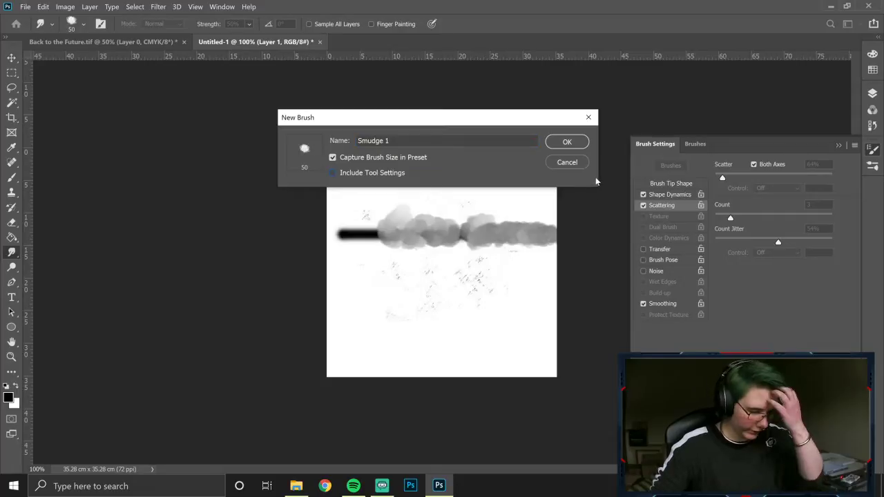
left_click(568, 142)
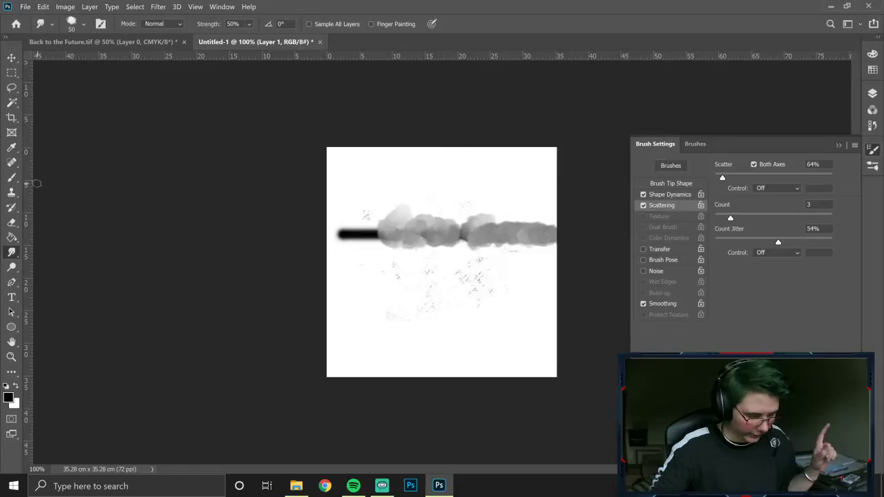
Step: Load the recent 50 px textured brush for the Brush tool and paint a black scribble below the smudged line
left_click(11, 178)
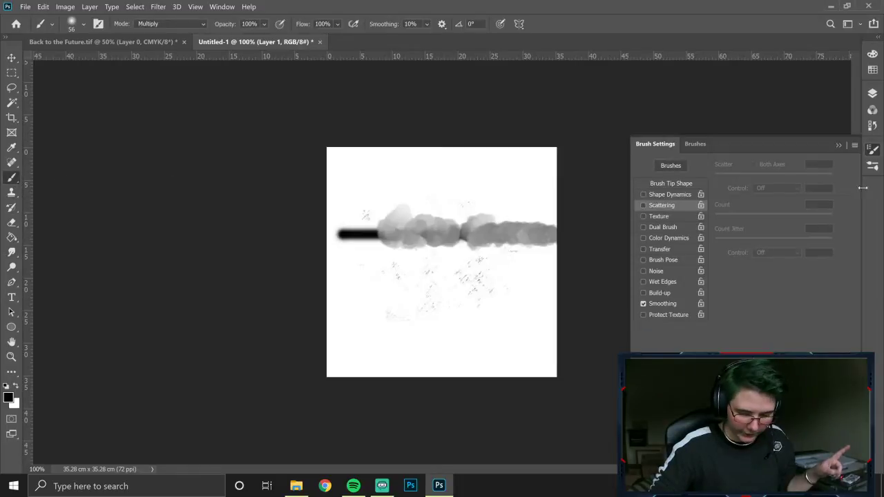
left_click(872, 166)
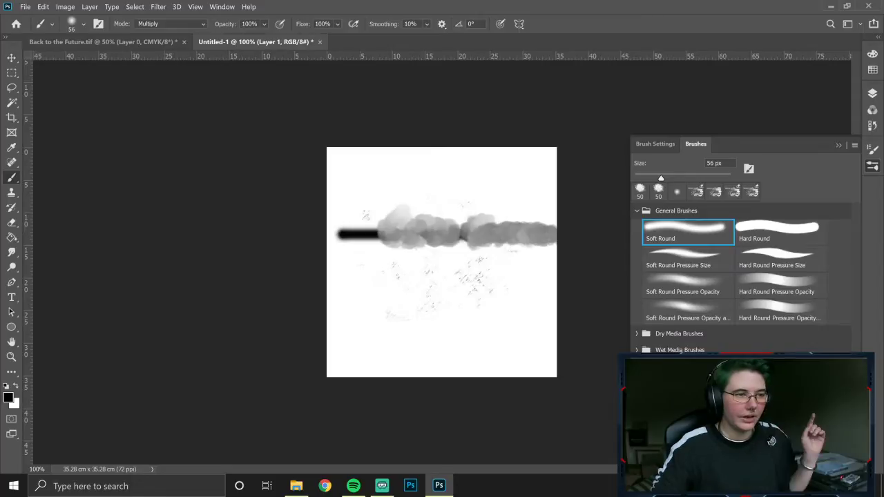
left_click(640, 191)
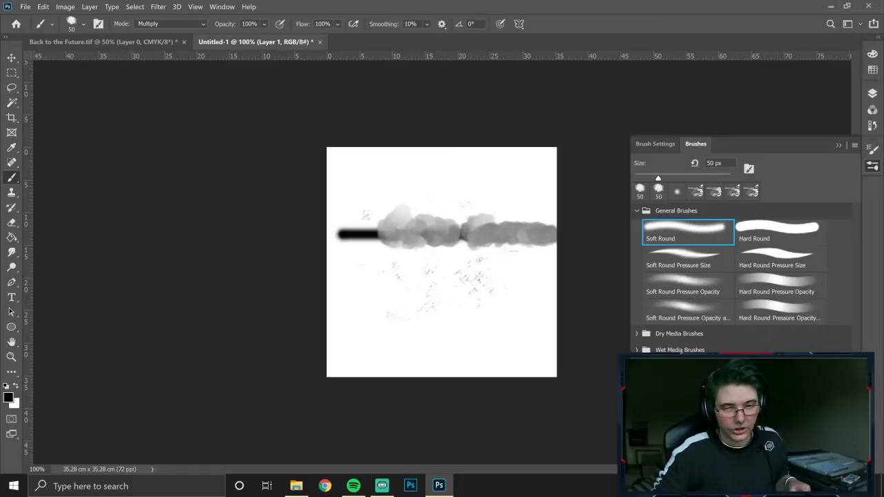
left_click(677, 192)
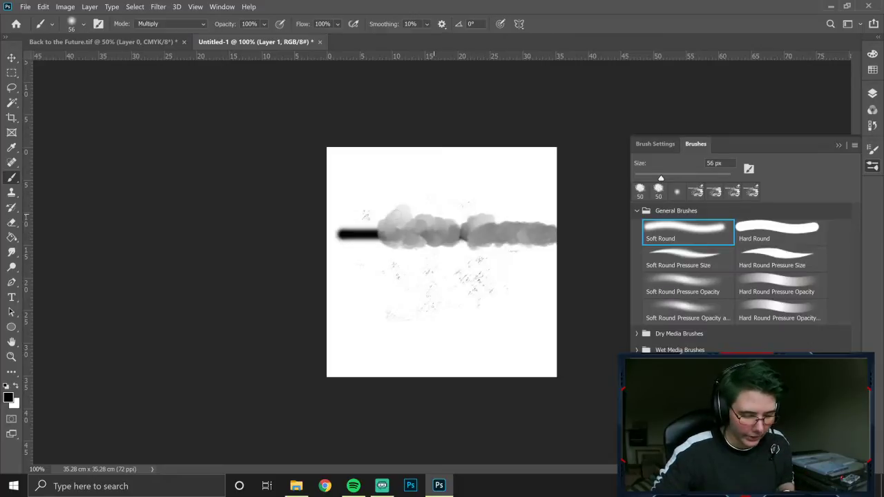
left_click(658, 191)
mouse_move(446, 293)
left_mouse_down()
mouse_move(416, 317)
mouse_move(513, 345)
mouse_move(503, 288)
mouse_move(380, 308)
mouse_move(454, 348)
mouse_move(487, 315)
left_mouse_up()
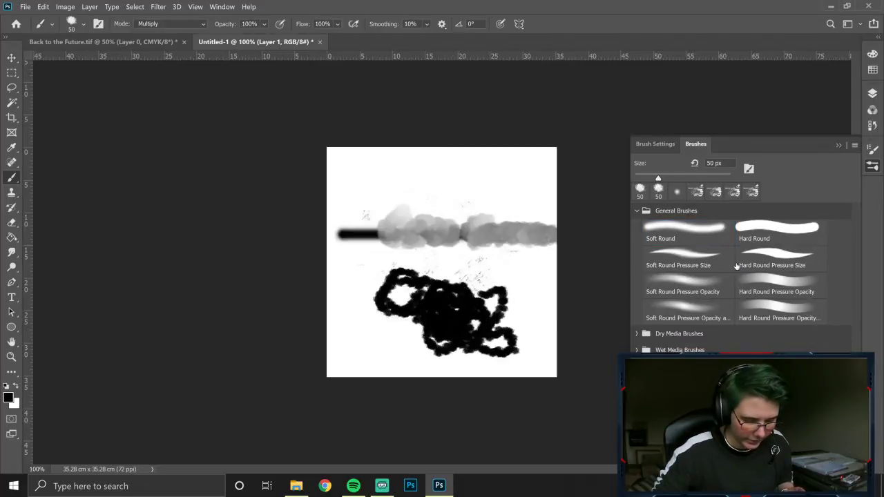
Step: Enable Transfer for the brush with flow controlled by Pen Pressure, and paint test strokes on both sides of the scribble
key("F5")
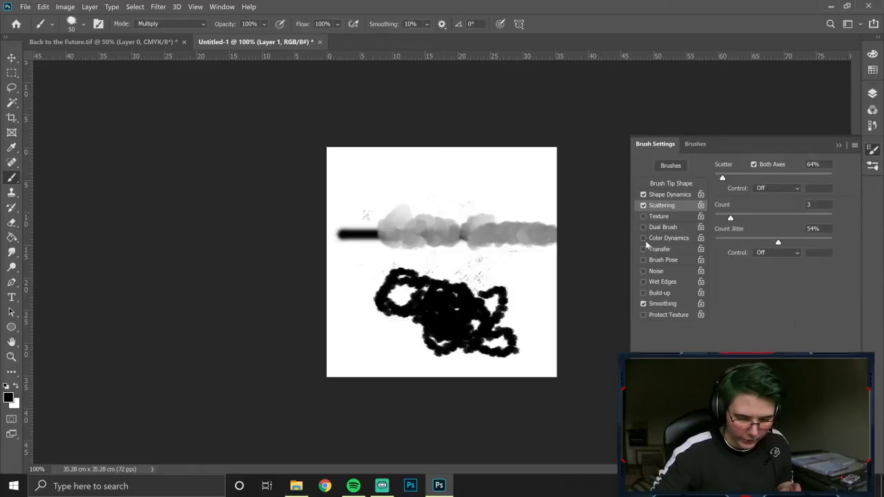
mouse_move(531, 297)
left_mouse_down()
mouse_move(528, 276)
mouse_move(522, 290)
mouse_move(547, 303)
left_mouse_up()
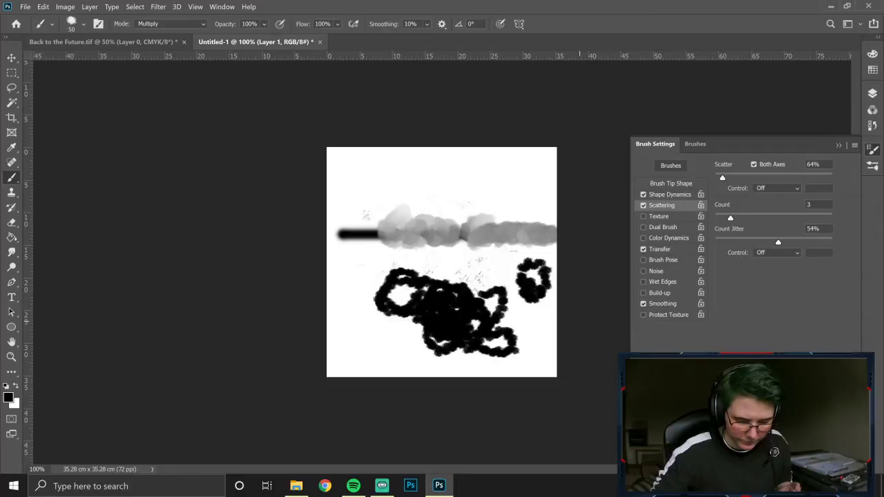
left_click(660, 250)
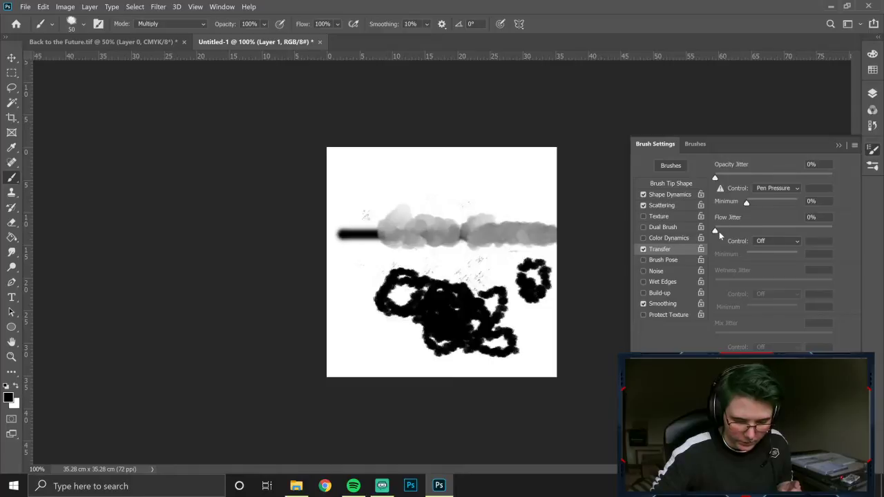
left_click(767, 242)
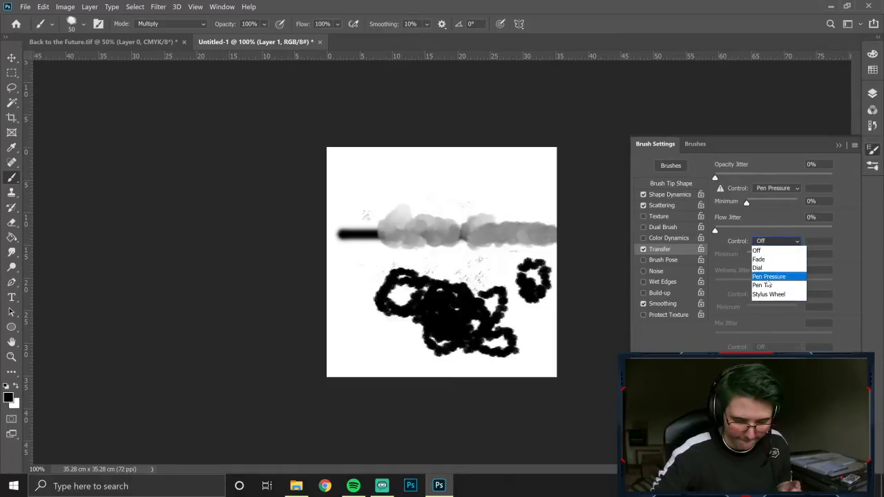
left_click(767, 276)
mouse_move(373, 273)
left_mouse_down()
mouse_move(346, 293)
mouse_move(378, 318)
left_mouse_up()
Step: Set the brush blending mode to Normal and paint test strokes above the smudged line
left_click(169, 24)
left_click(148, 31)
mouse_move(421, 211)
left_mouse_down()
mouse_move(483, 188)
mouse_move(520, 189)
left_mouse_up()
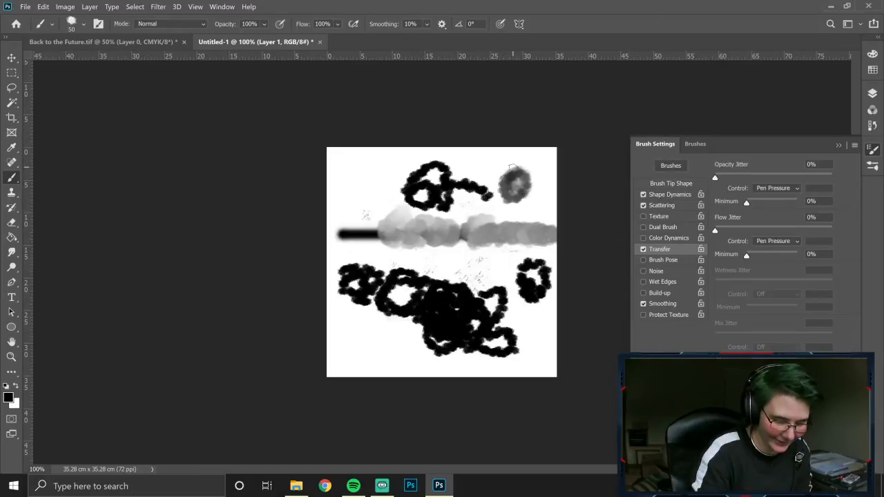
Step: Streak over the test marks across the canvas and close the Untitled-1 document without saving
mouse_move(523, 205)
left_mouse_down()
mouse_move(538, 188)
mouse_move(460, 184)
mouse_move(483, 188)
mouse_move(398, 205)
mouse_move(471, 199)
mouse_move(554, 216)
mouse_move(522, 345)
left_mouse_up()
left_click(320, 41)
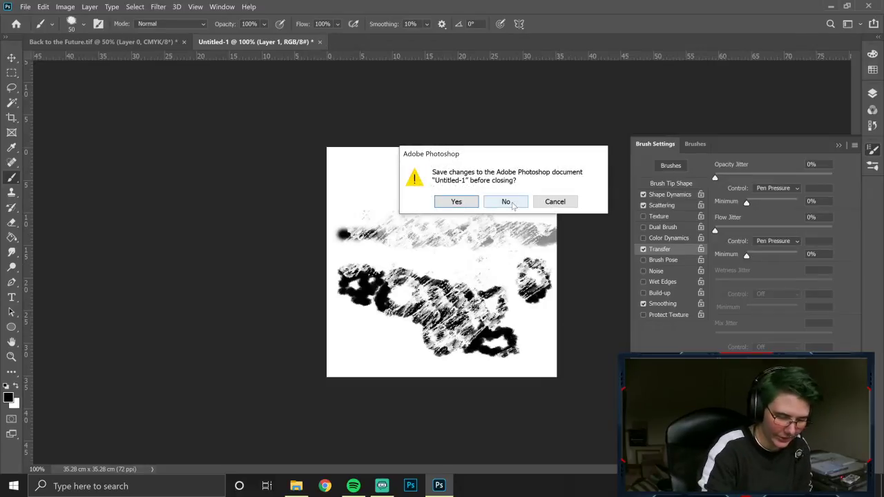
left_click(505, 202)
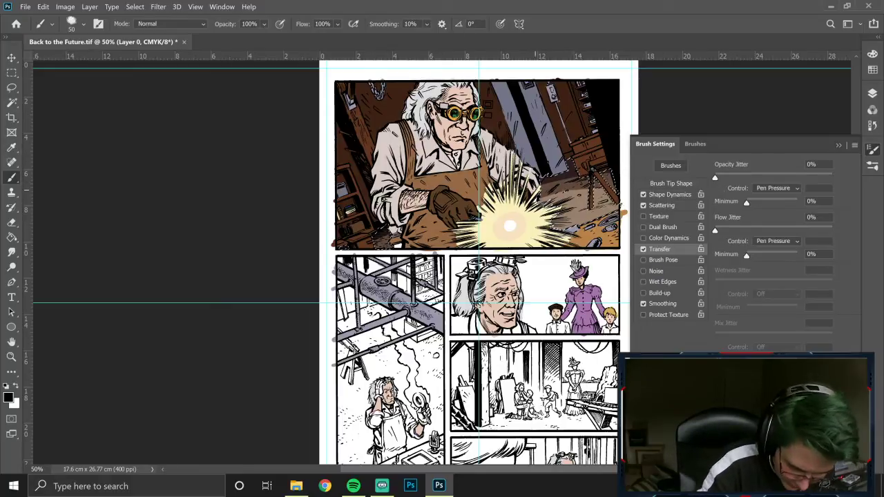
Step: Turn on Finger Painting for the Smudge tool and set a dark brown foreground colour
left_click(15, 253)
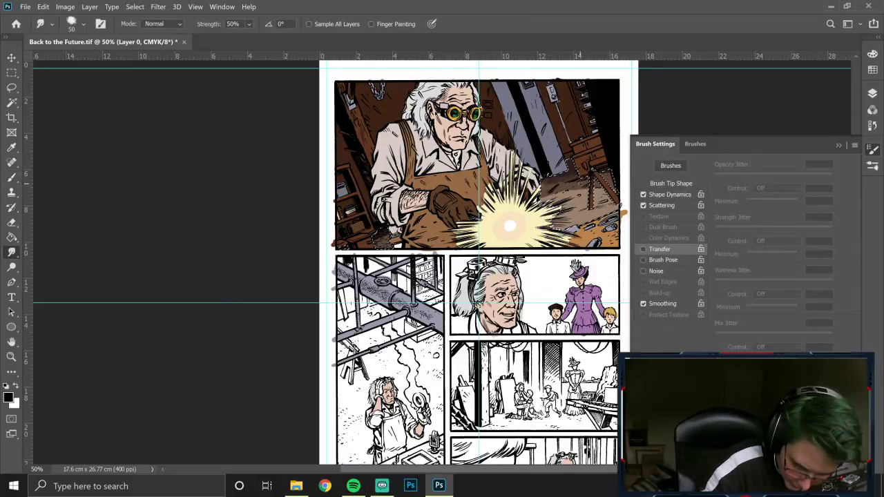
left_click(372, 24)
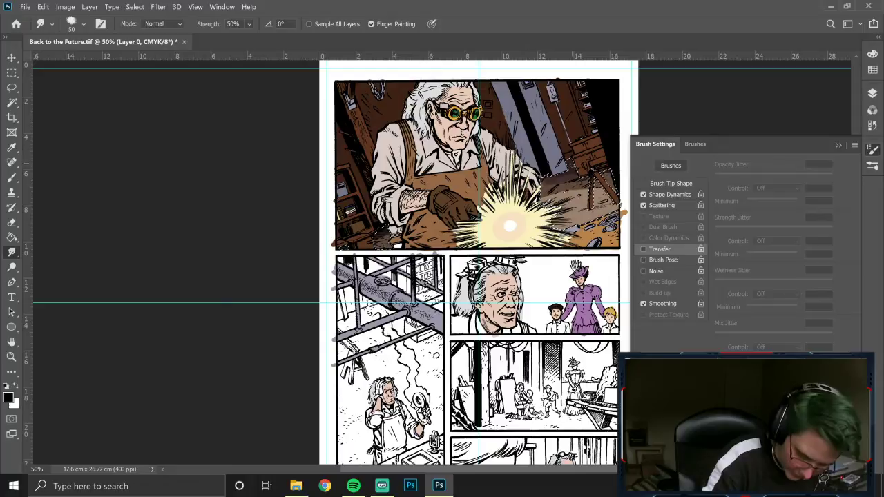
key("b")
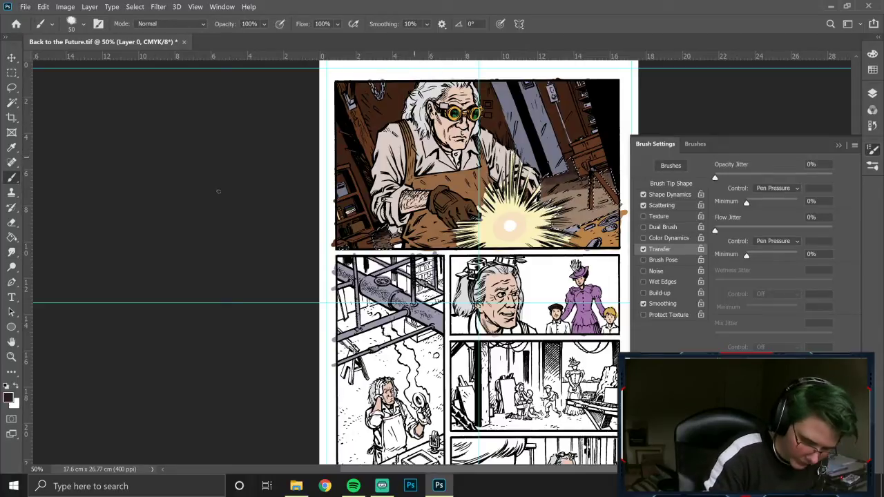
left_click(12, 253)
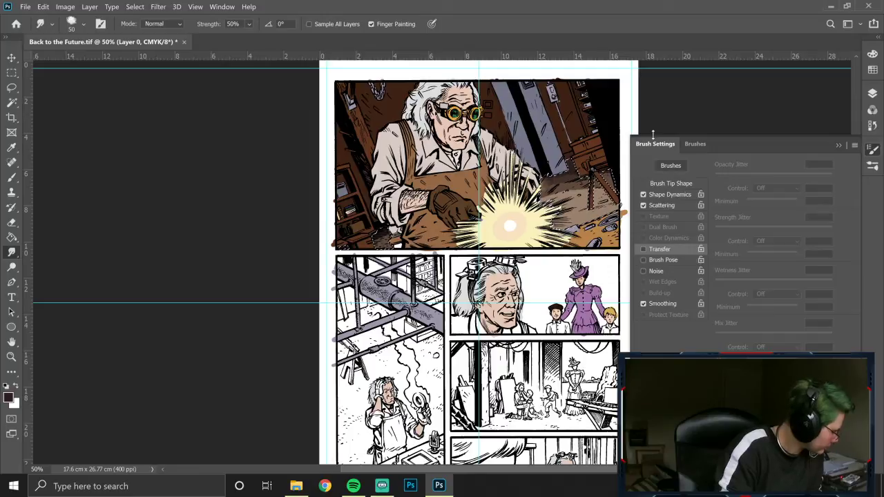
Step: Undo the last change and smudge the brown floor area beside the welding flash in the top panel
key("ctrl+z")
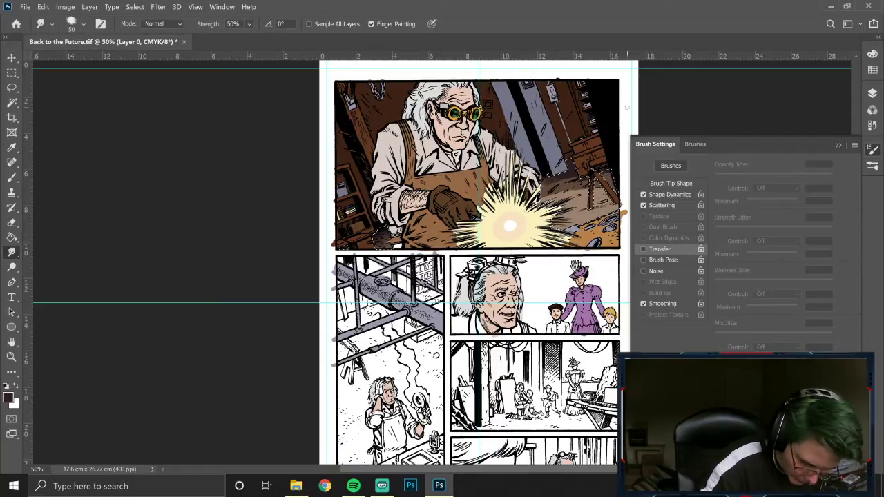
key("b")
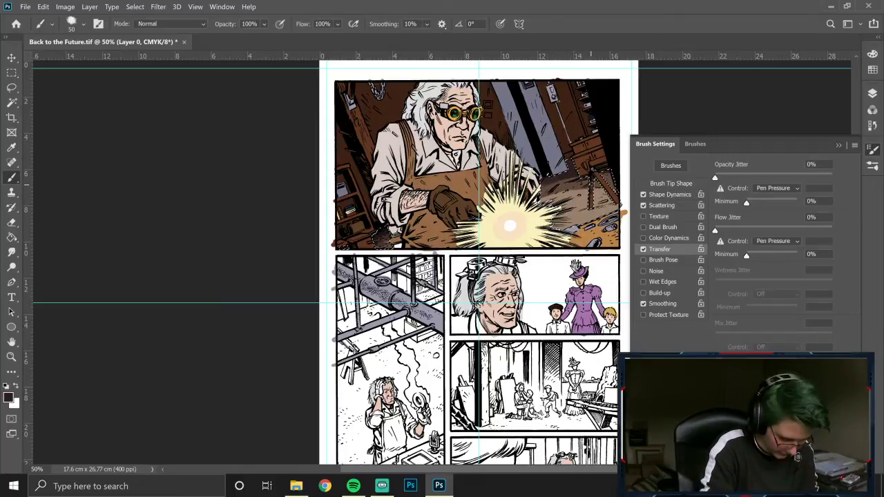
key("r")
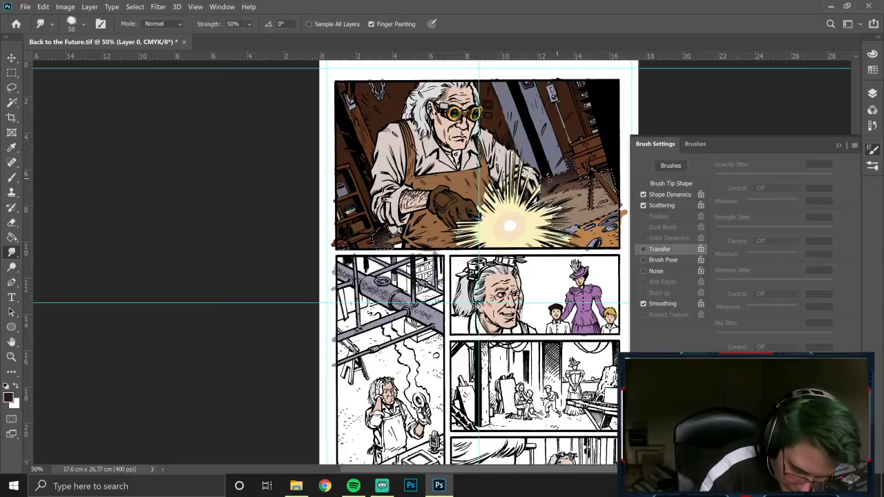
mouse_move(556, 190)
left_mouse_down()
mouse_move(571, 180)
mouse_move(573, 204)
mouse_move(583, 163)
left_mouse_up()
Step: Sample the lighter brown of the workshop floor as the foreground colour and return to the Smudge tool
left_click(11, 179)
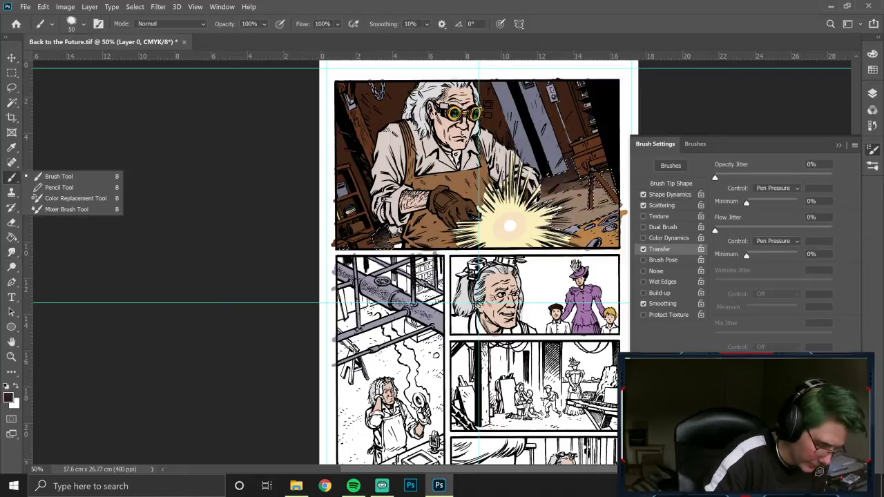
left_click(69, 181)
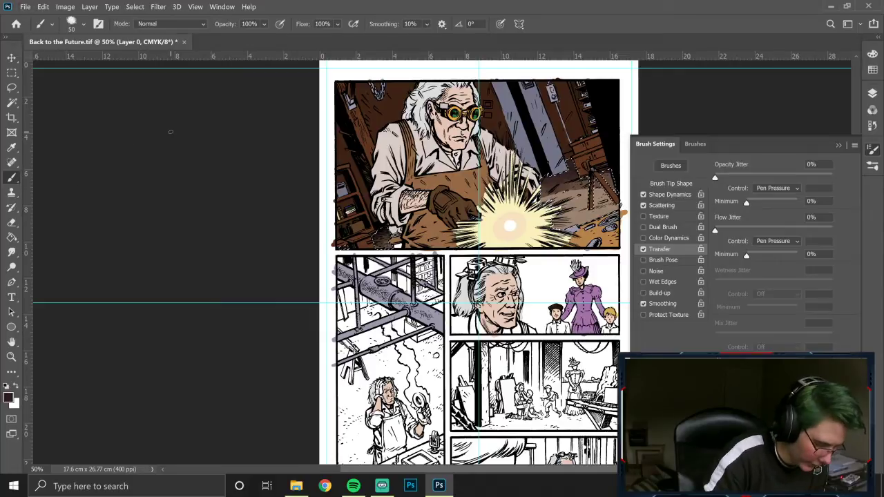
left_click(574, 204, "alt")
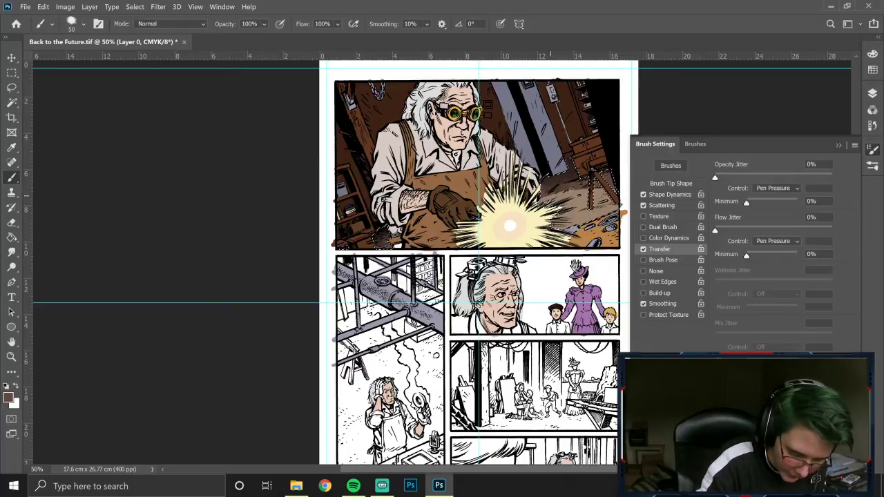
left_click(11, 253)
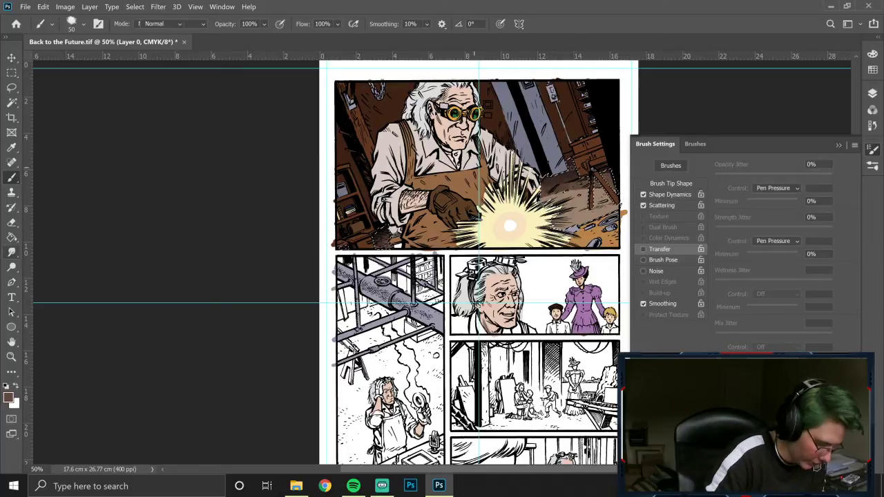
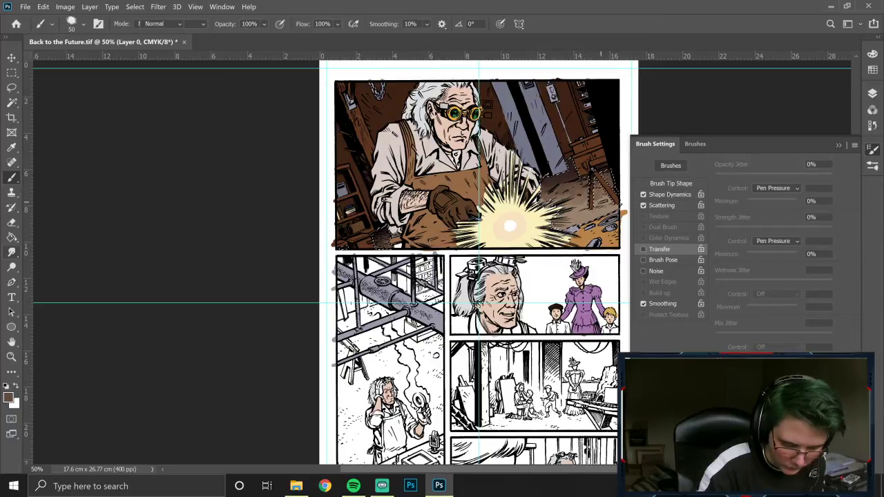
key("r")
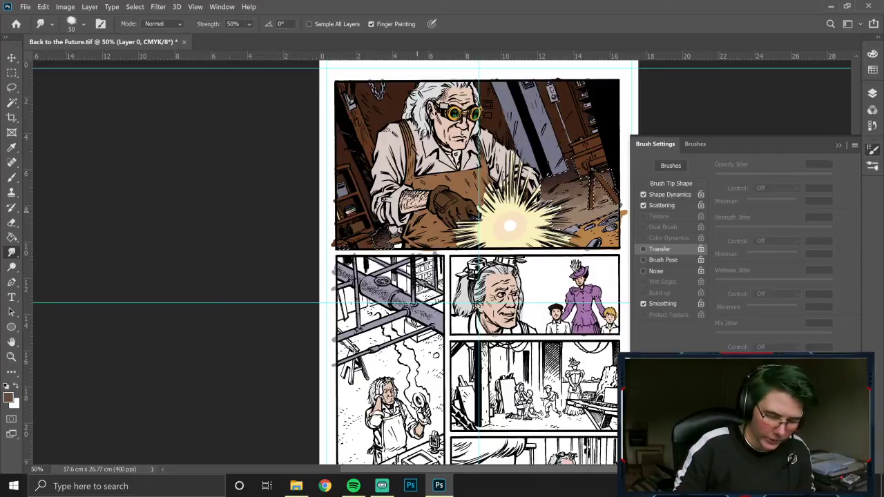
Step: Choose the Kyle's Spatter Brushes - Supre... preset from the Special Effects Brushes
left_click(874, 168)
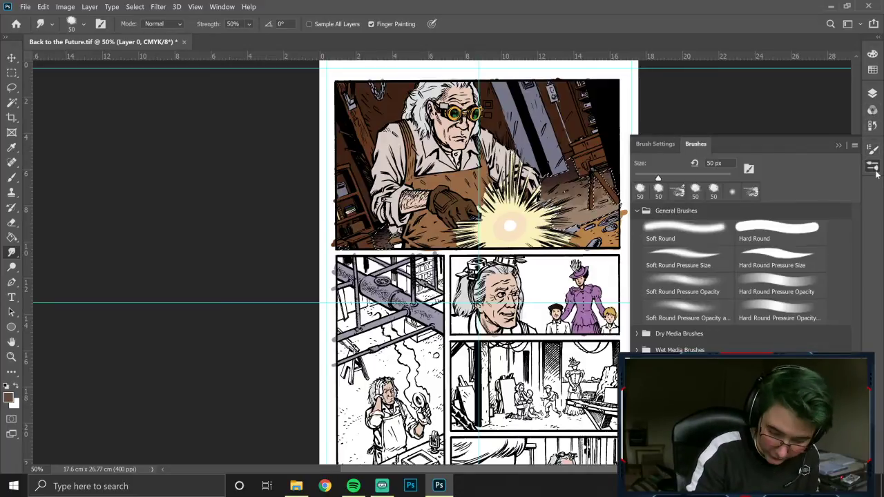
left_click(637, 211)
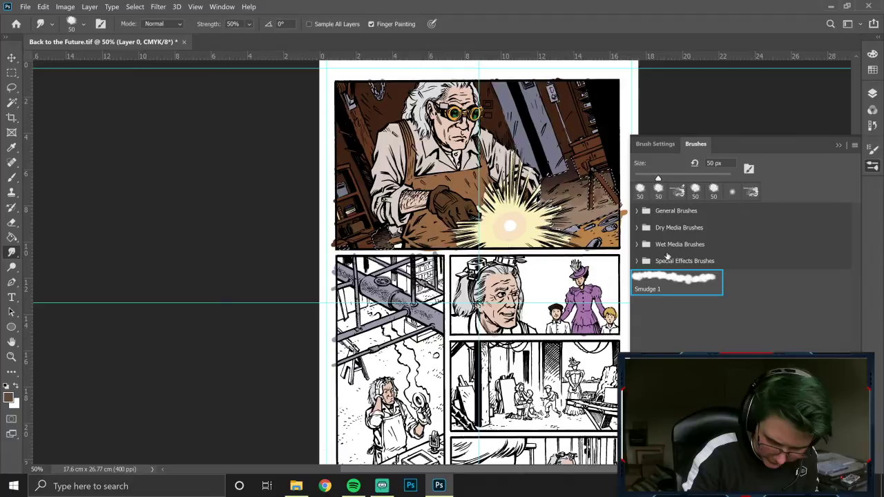
left_click(637, 262)
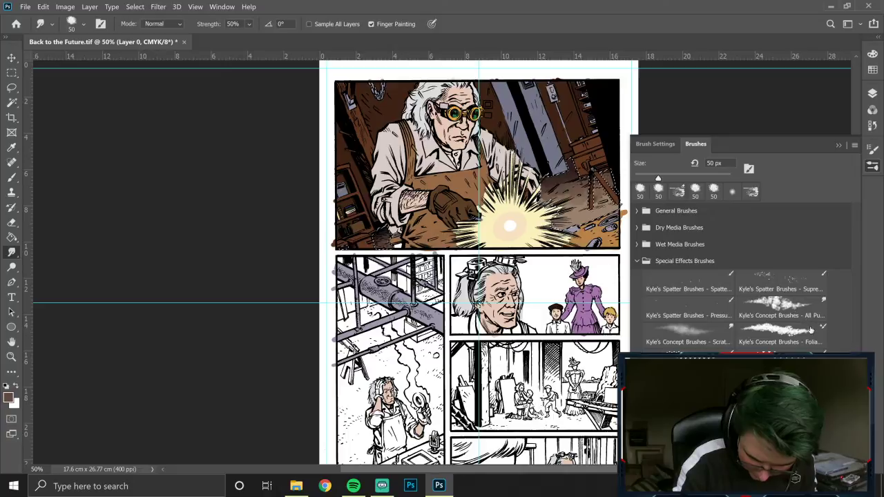
left_click(785, 285)
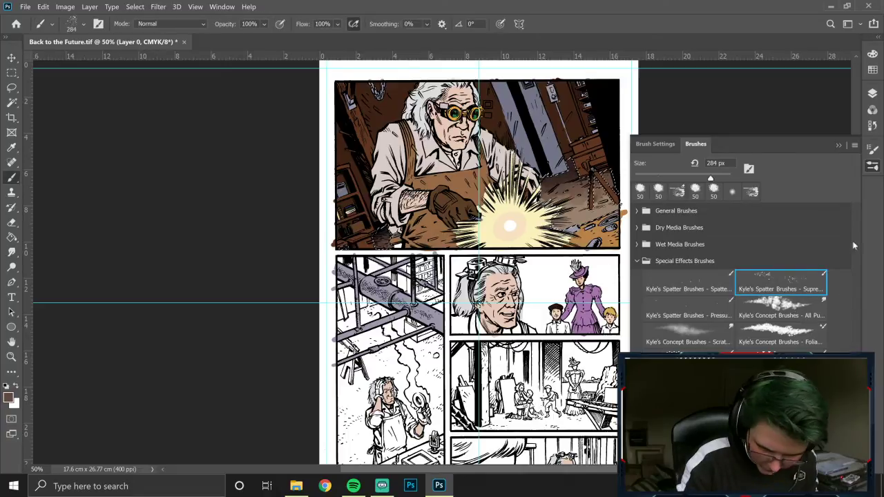
Step: Set the spatter brush's Shape Dynamics to 19% size jitter, 100% angle jitter, 7% roundness jitter and 1% minimum roundness
left_click(874, 151)
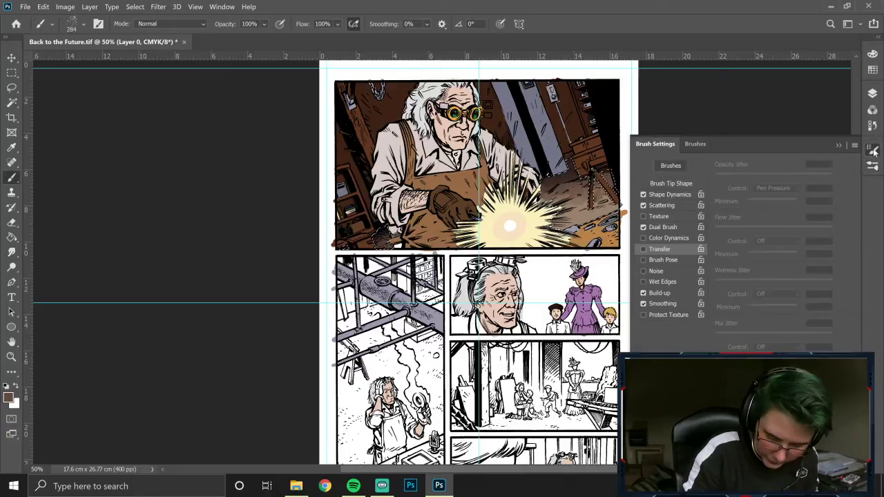
left_click(669, 194)
left_click_drag(798, 180, 736, 182)
mouse_move(833, 267)
left_mouse_down()
mouse_move(803, 268)
mouse_move(856, 268)
left_mouse_up()
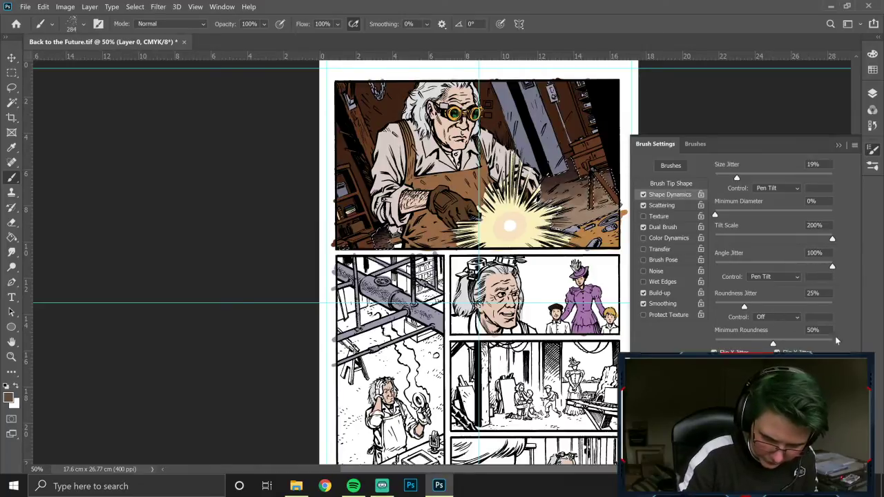
left_click_drag(774, 343, 715, 343)
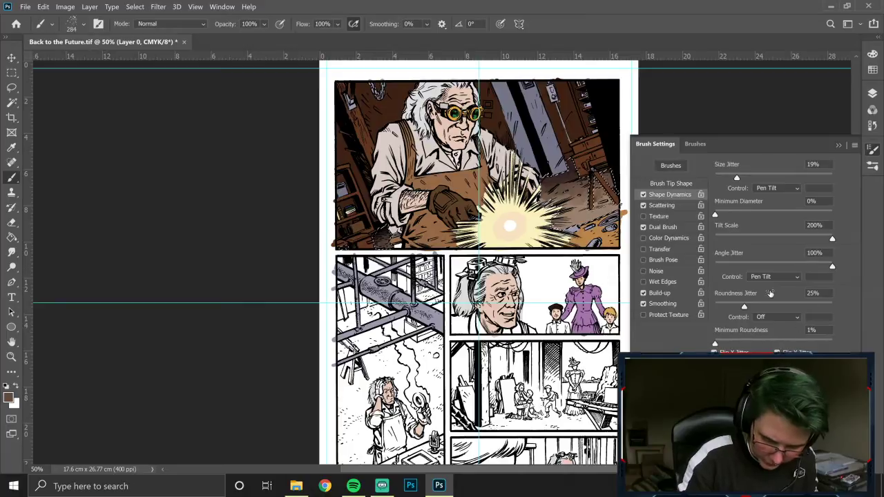
left_click_drag(744, 307, 723, 306)
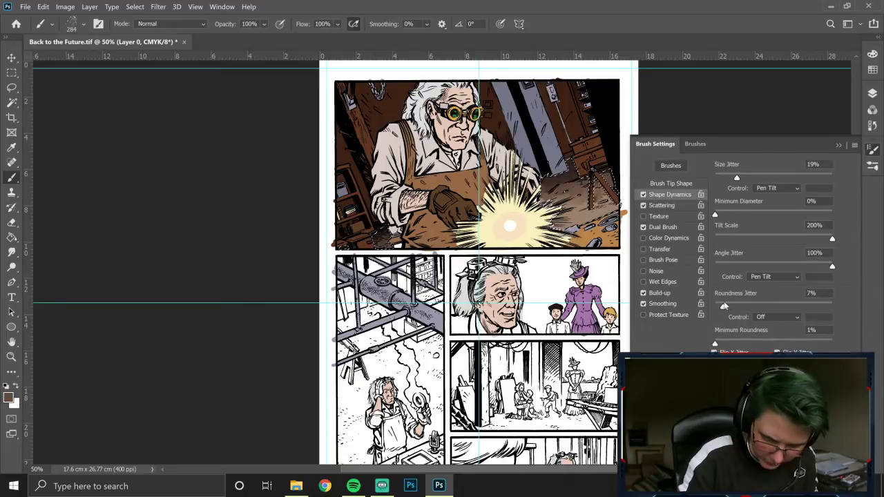
Step: Disable Dual Brush for the spatter brush and set its scatter to 0%
left_click(667, 226)
left_click(645, 227)
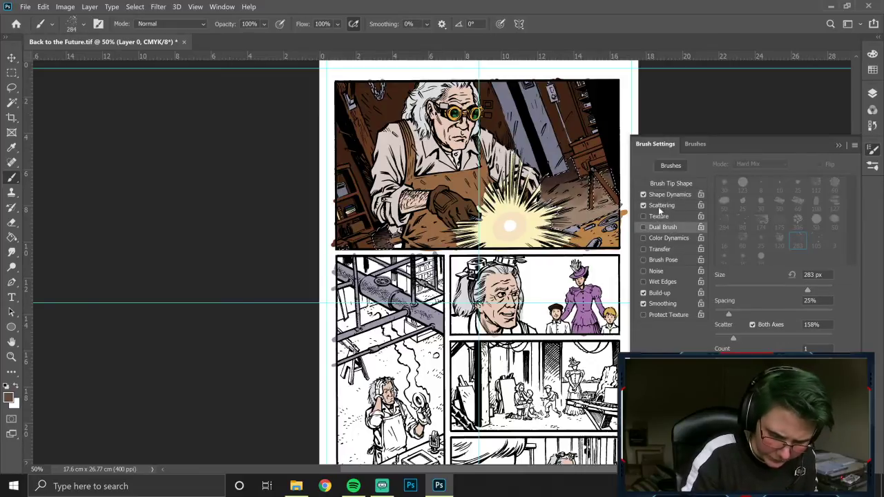
left_click(662, 206)
left_click_drag(733, 181, 712, 183)
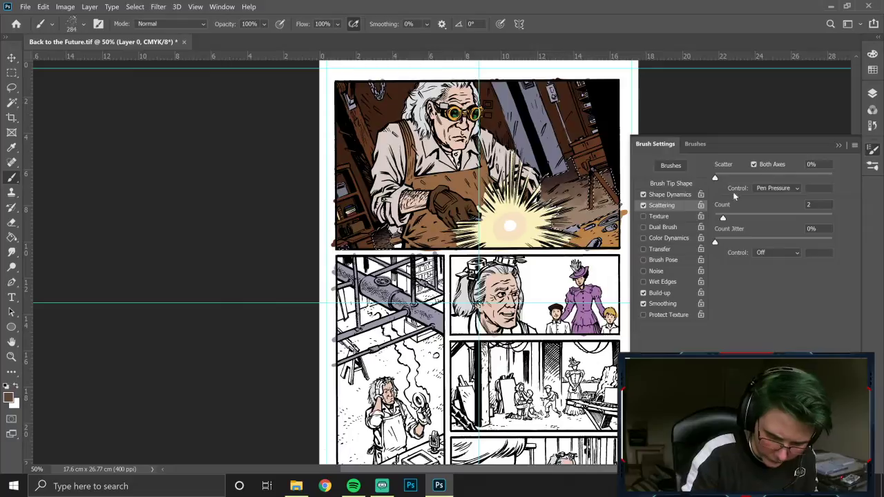
Step: Set the spatter brush's scatter count to 1 and its tip spacing to 65%, and create a new layer
left_click_drag(723, 218, 716, 219)
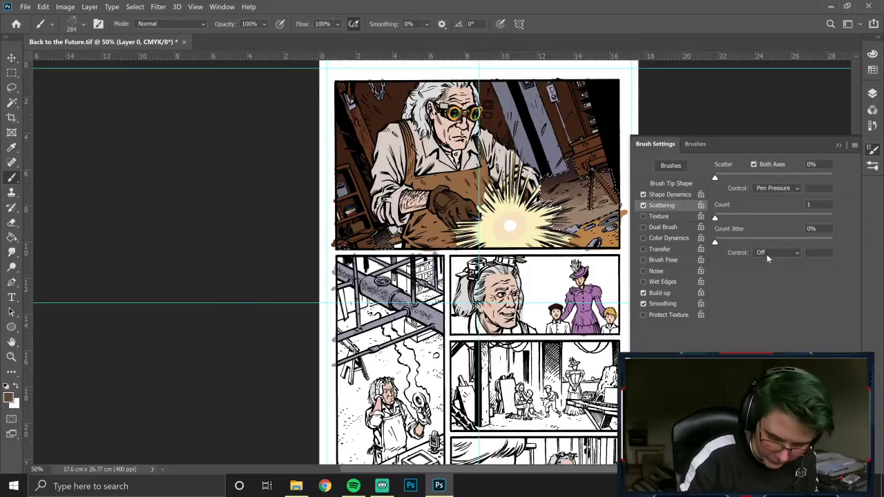
left_click(684, 184)
left_click_drag(723, 342, 753, 341)
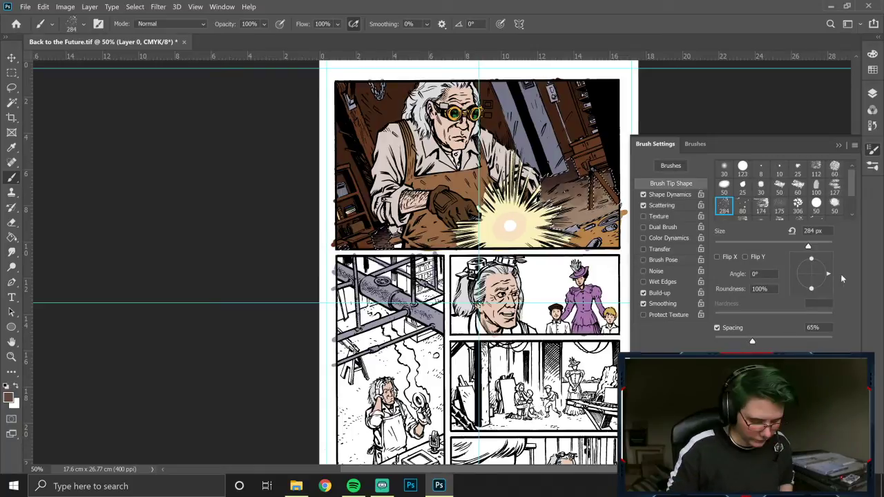
key("ctrl+shift+n")
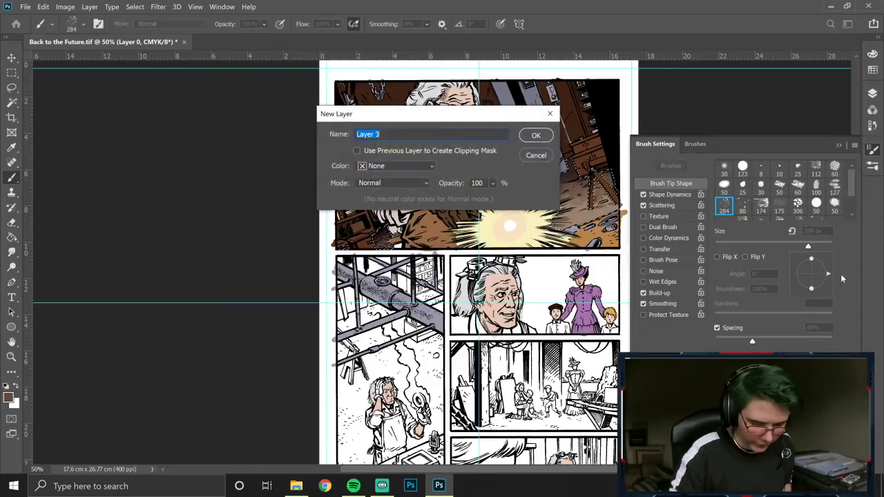
left_click(536, 135)
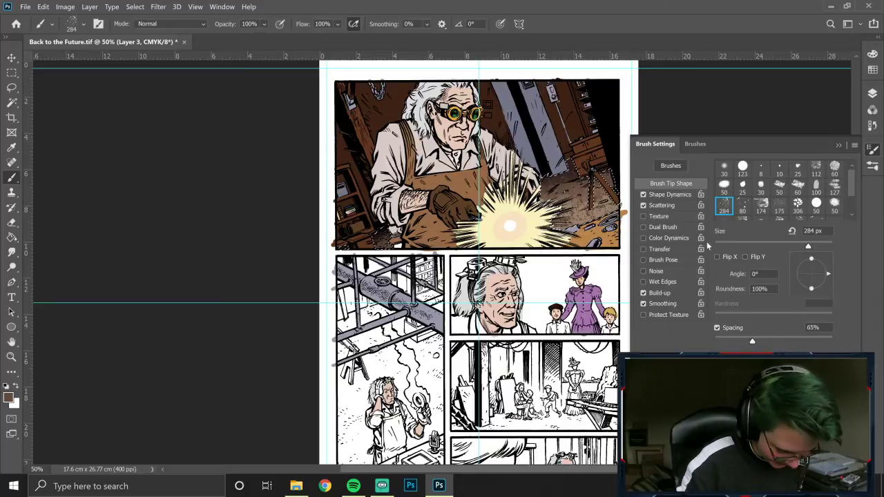
Step: Try spattering texture onto the workshop floor with the brush in Darken, Multiply, Overlay and Screen blending modes
left_click(170, 25)
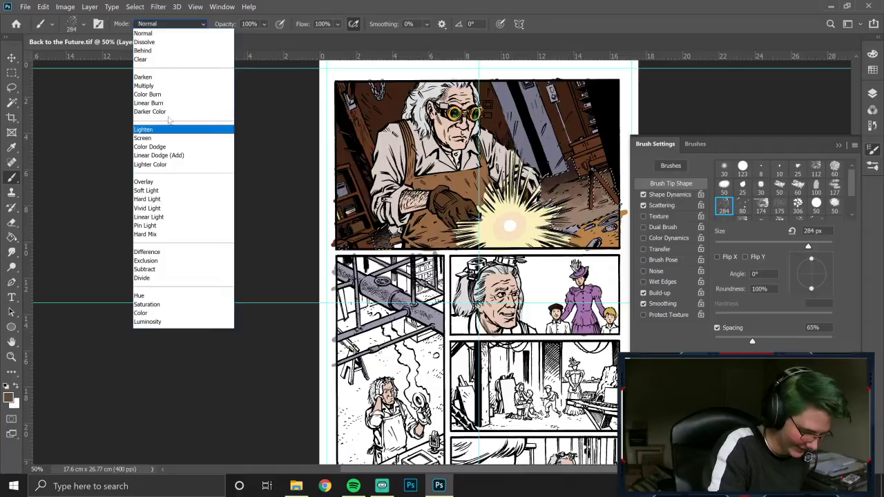
left_click(166, 77)
left_click(172, 25)
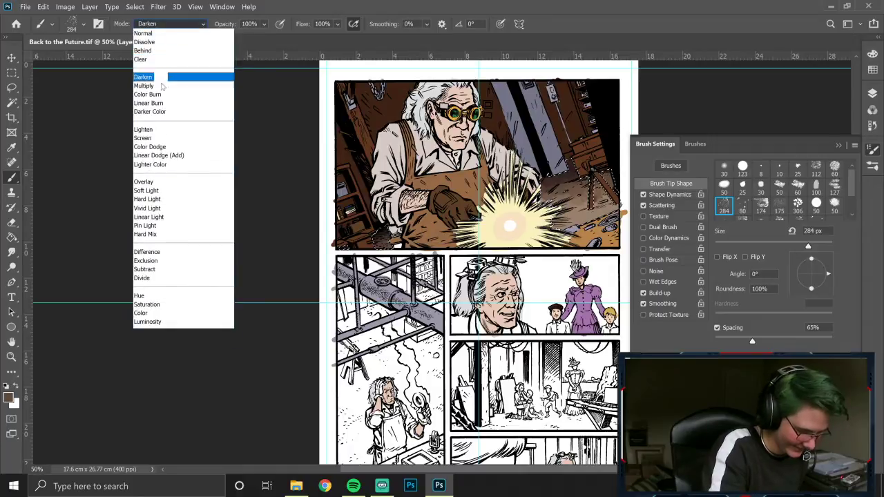
left_click(147, 86)
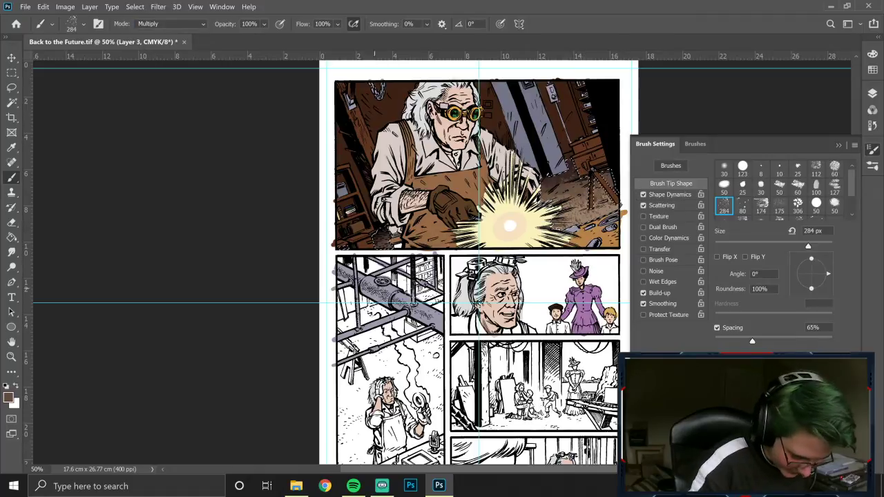
left_click(174, 25)
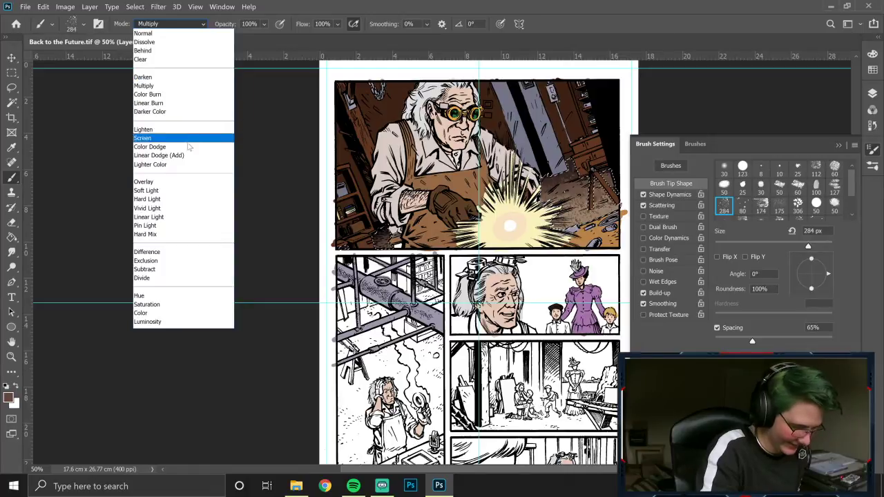
left_click(177, 183)
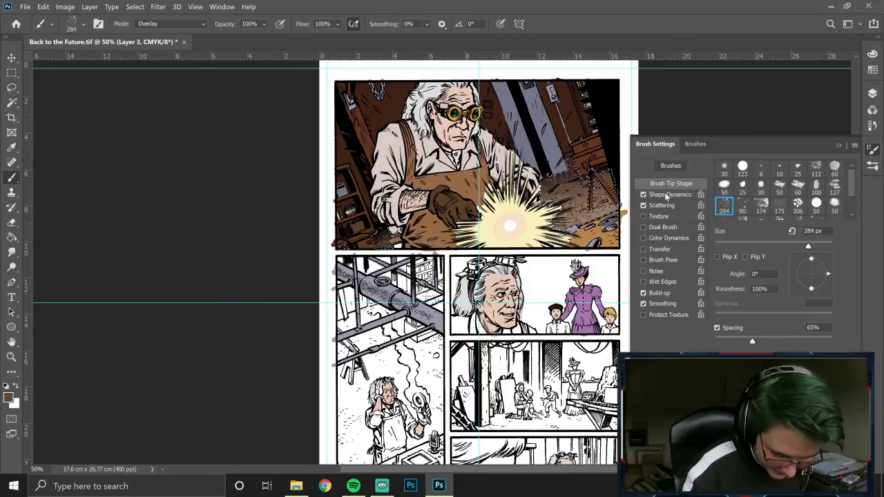
left_click(179, 23)
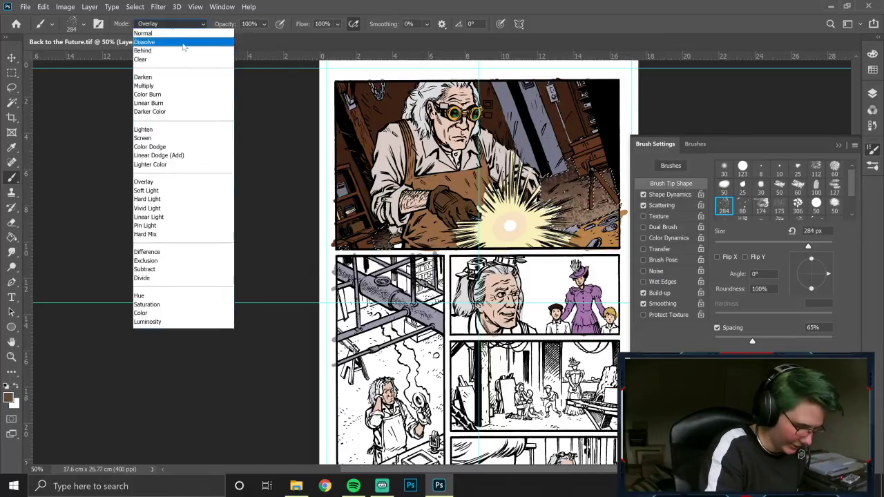
left_click(177, 139)
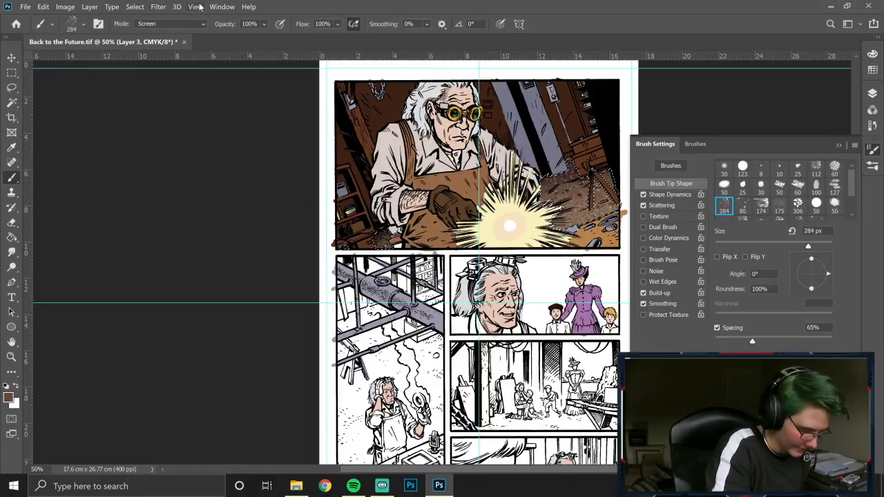
left_click(12, 58)
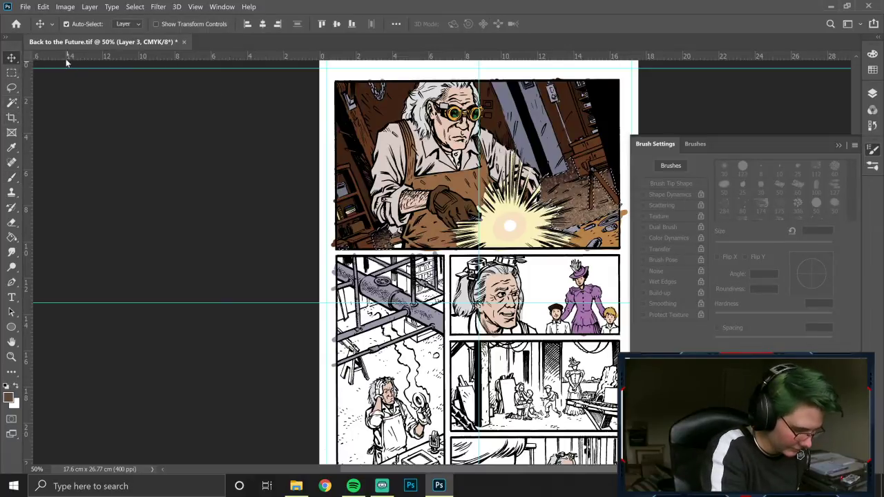
left_click(43, 6)
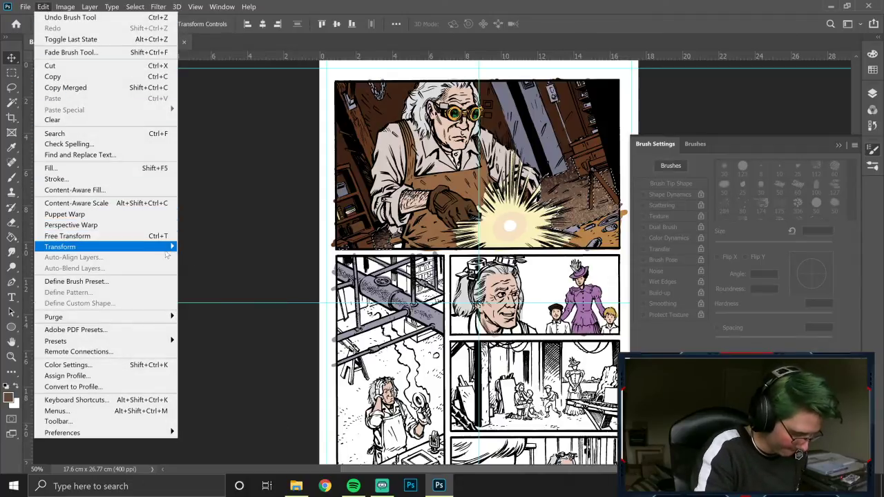
left_click(227, 206)
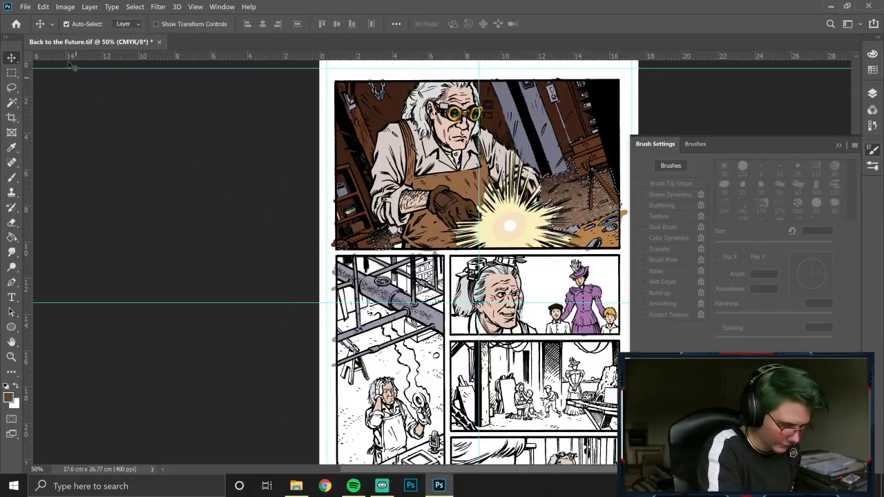
Step: Select Layer 3 and distort its spatter with Free Transform, narrowing the upper corners and spreading the lower corners beyond the panel
left_click(874, 170)
left_click(873, 100)
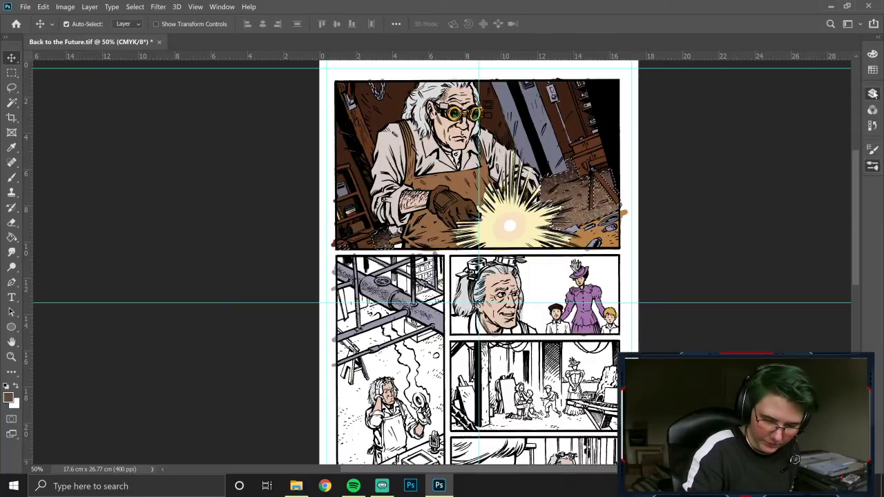
scroll(861, 178, "down", 5)
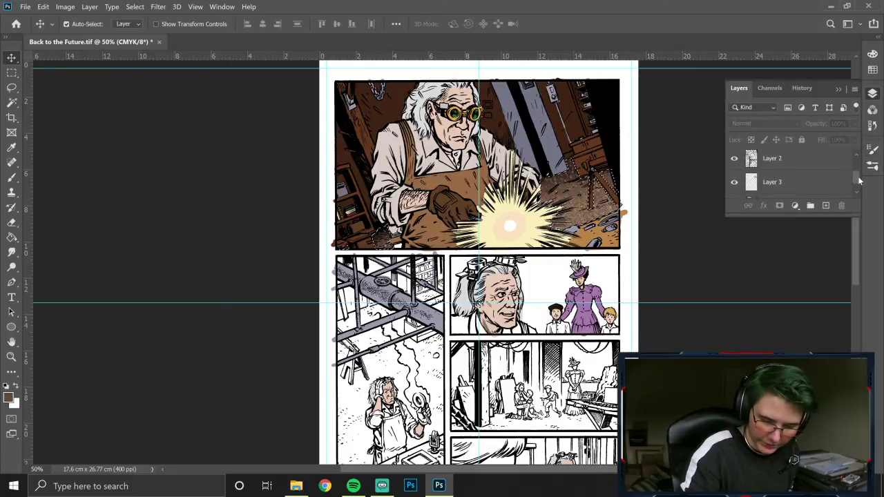
scroll(860, 180, "down", 1)
left_click(828, 179)
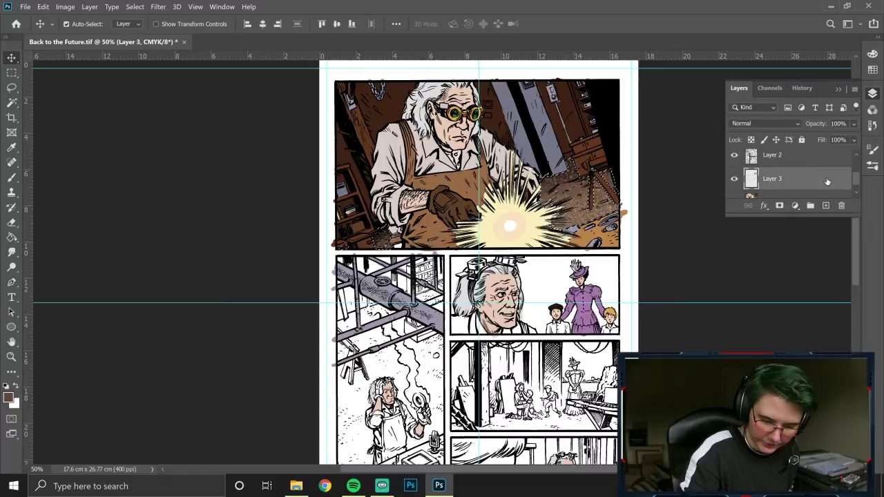
key("ctrl+t")
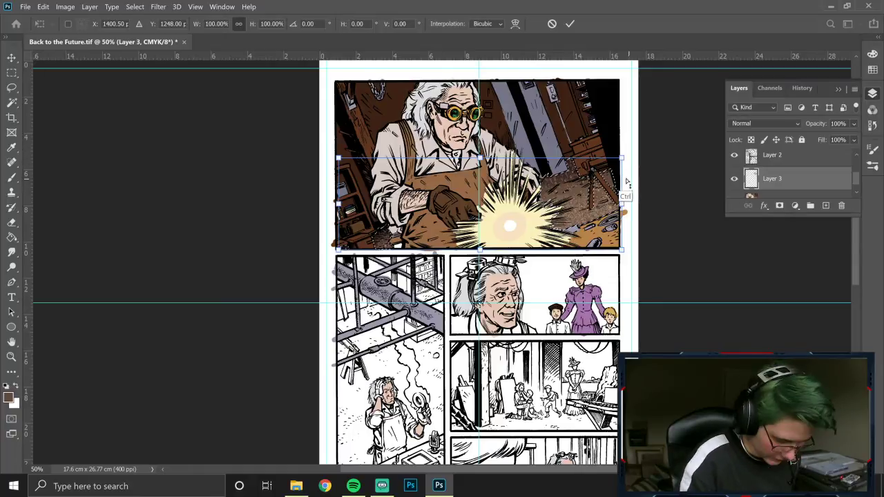
left_click_drag(624, 161, 602, 162)
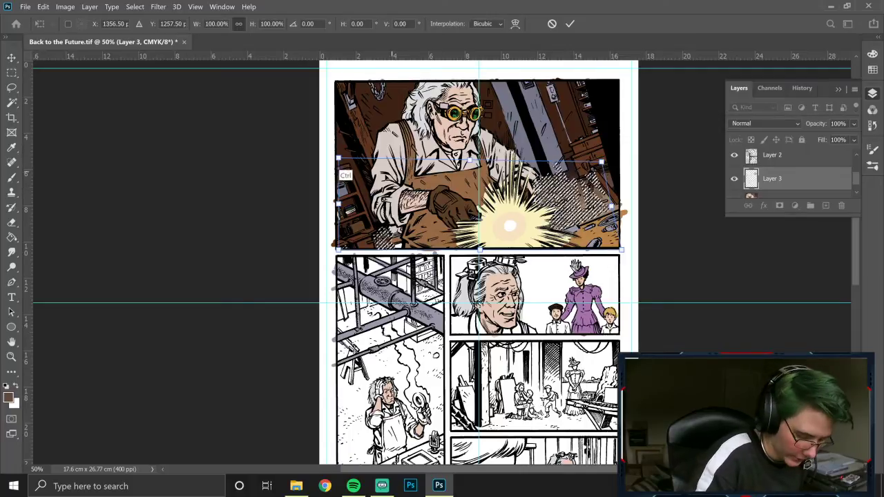
left_click_drag(353, 172, 363, 174)
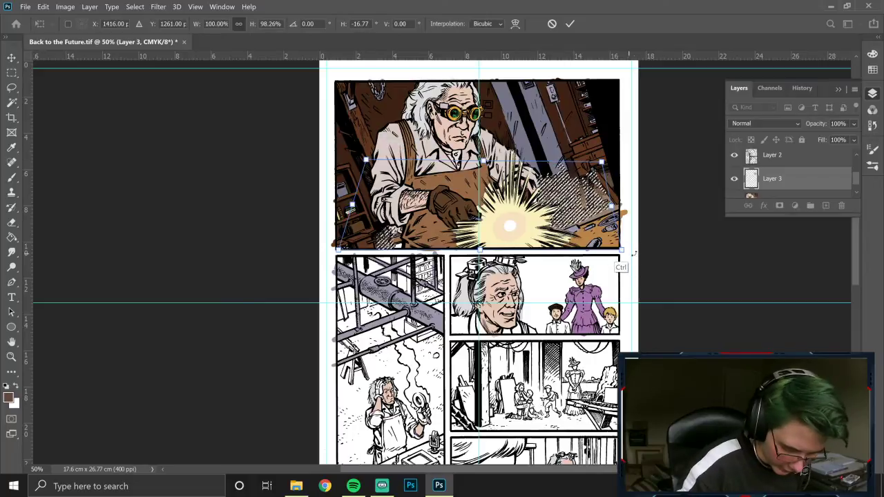
left_click_drag(647, 247, 637, 254)
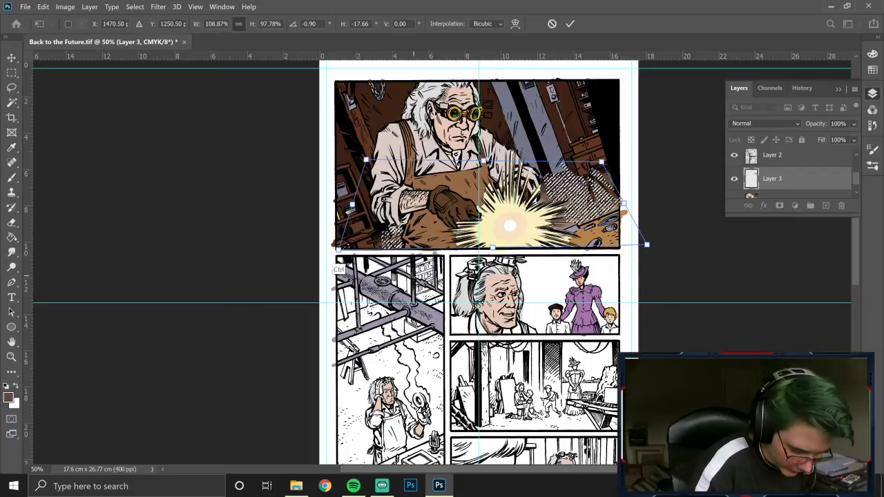
left_click_drag(335, 251, 301, 261)
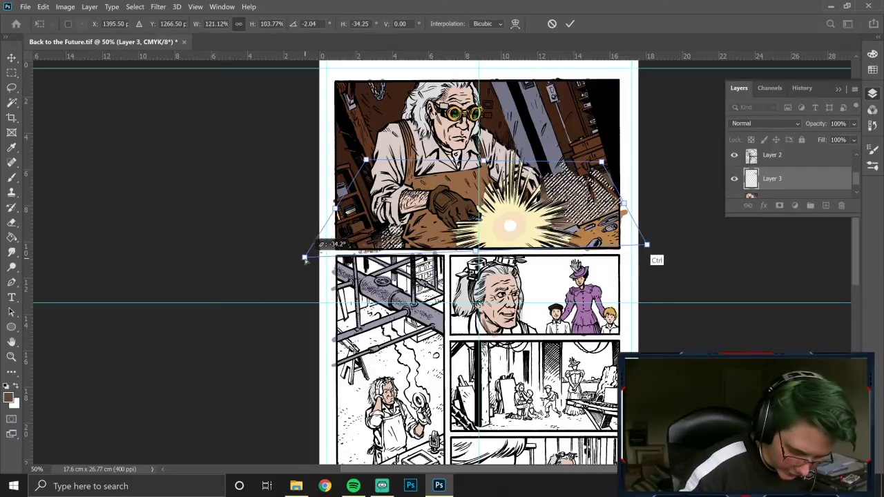
left_click_drag(646, 245, 657, 257)
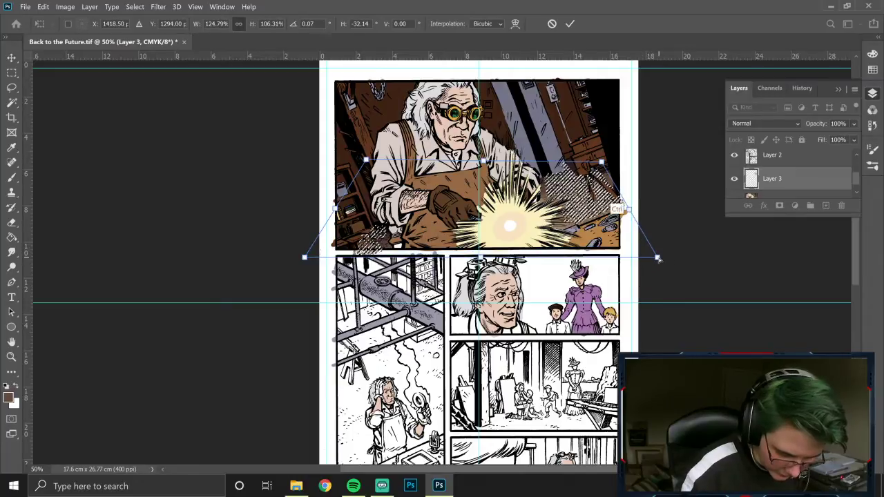
Step: Skew the spatter's corners along the sloping workshop floor and apply the transform
left_click_drag(603, 163, 606, 172)
left_click_drag(366, 160, 354, 230)
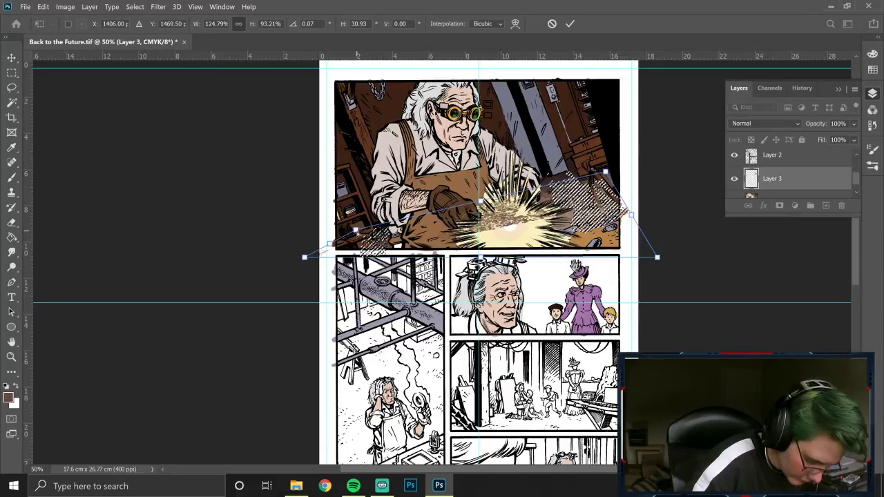
left_click_drag(606, 172, 597, 146)
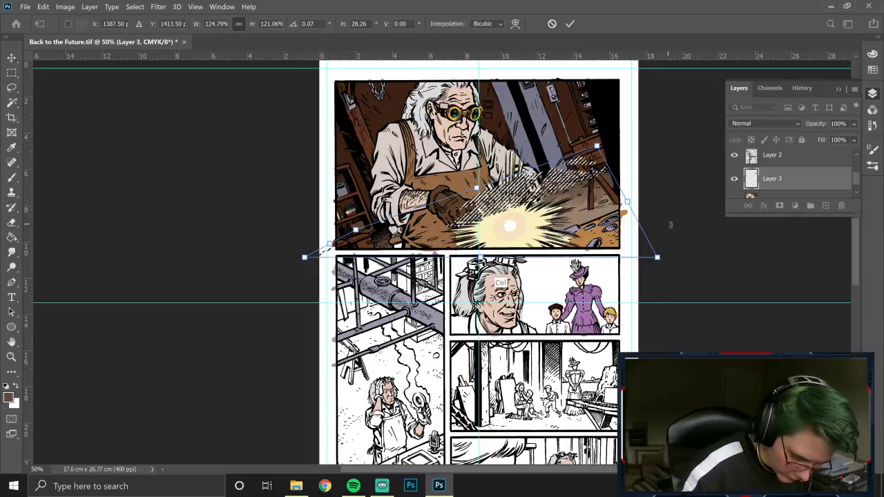
left_click_drag(305, 264, 299, 319)
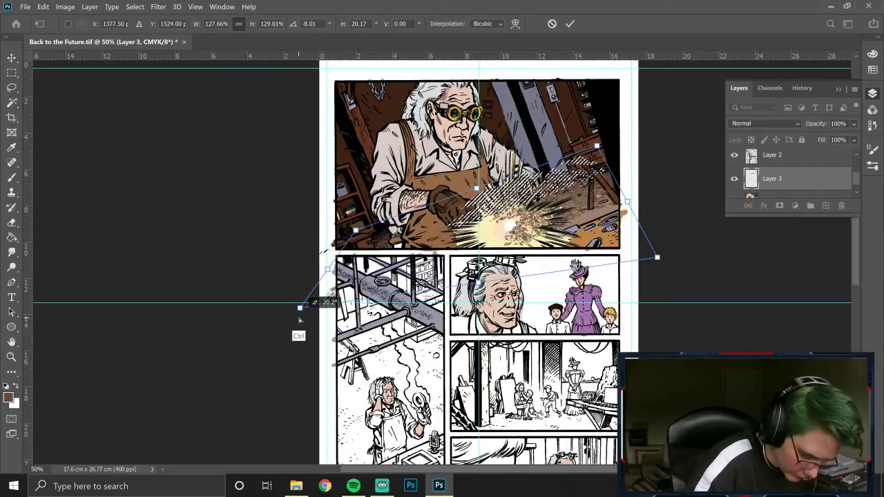
left_click_drag(658, 259, 669, 263)
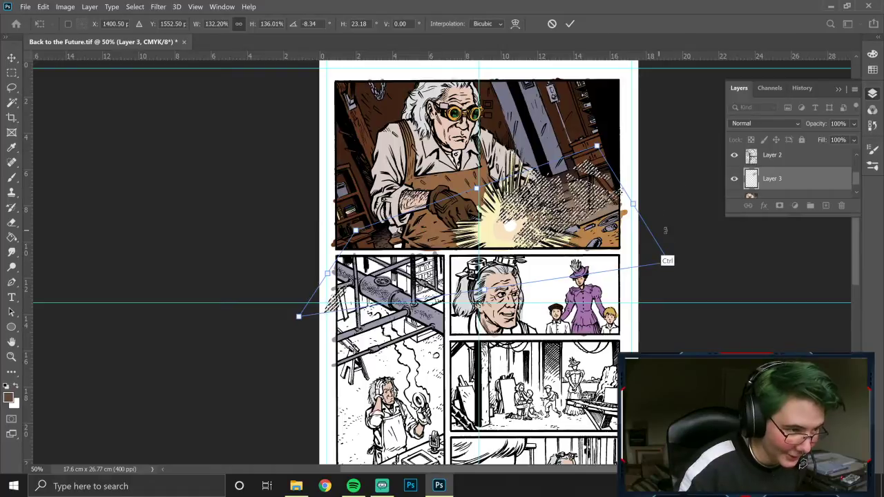
left_click(571, 23)
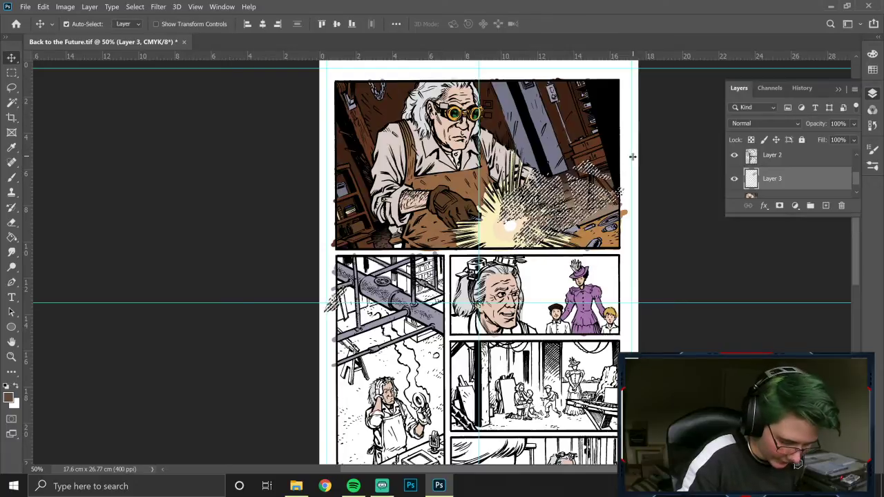
Step: Delete the distorted spatter from Layer 3 and clear the selection
key("Delete")
key("ctrl+d")
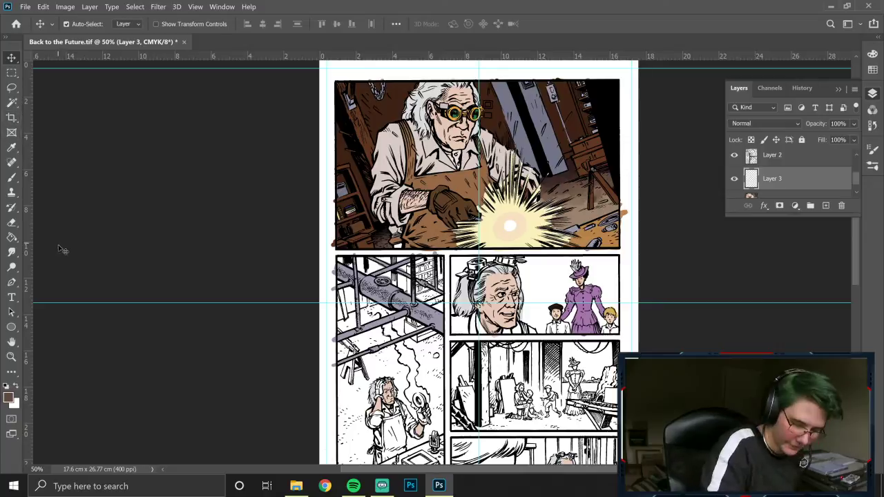
Step: Return to the Brush tool and try the spatter brush at 175 px in Lighten blending mode
left_click(12, 238)
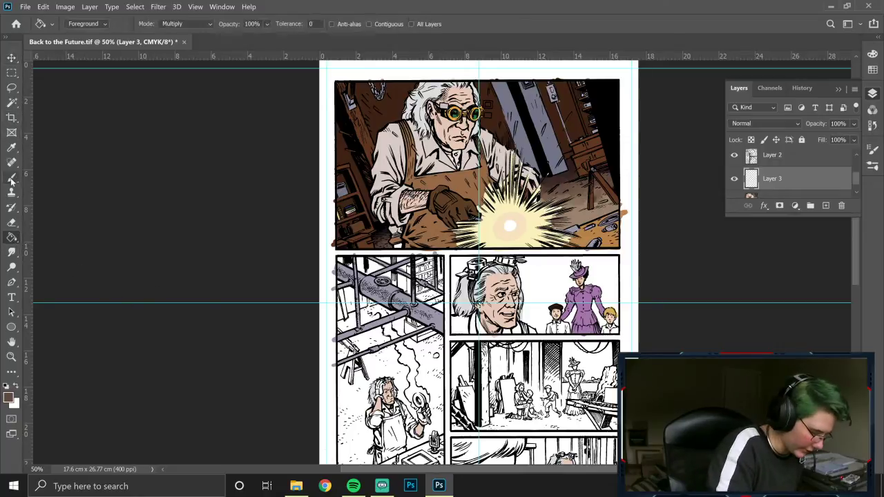
left_click(14, 178)
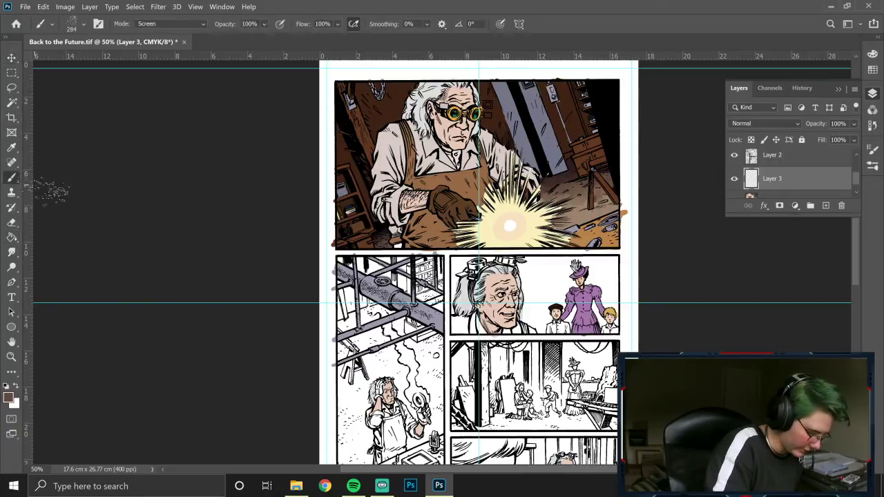
left_click(177, 23)
left_click(163, 131)
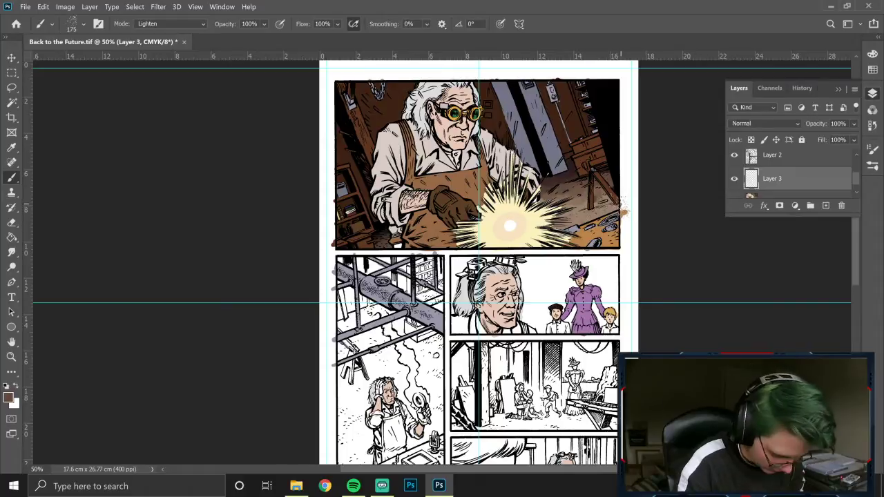
left_click(168, 24)
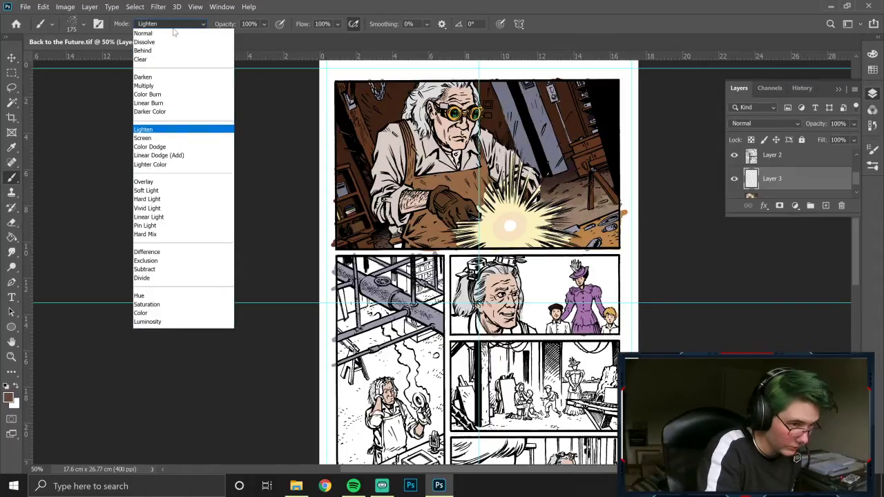
Step: Set the brush's blending mode to Soft Light
left_click(191, 147)
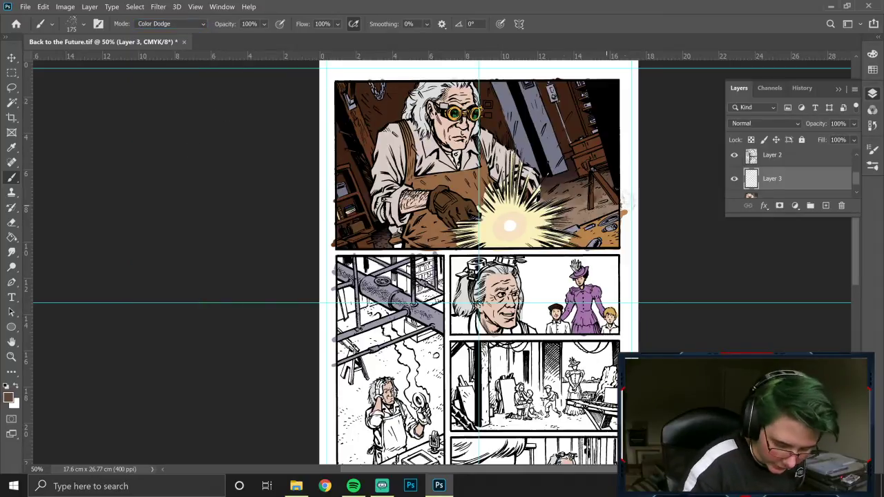
left_click(201, 26)
key("Escape")
key("shift+alt+f")
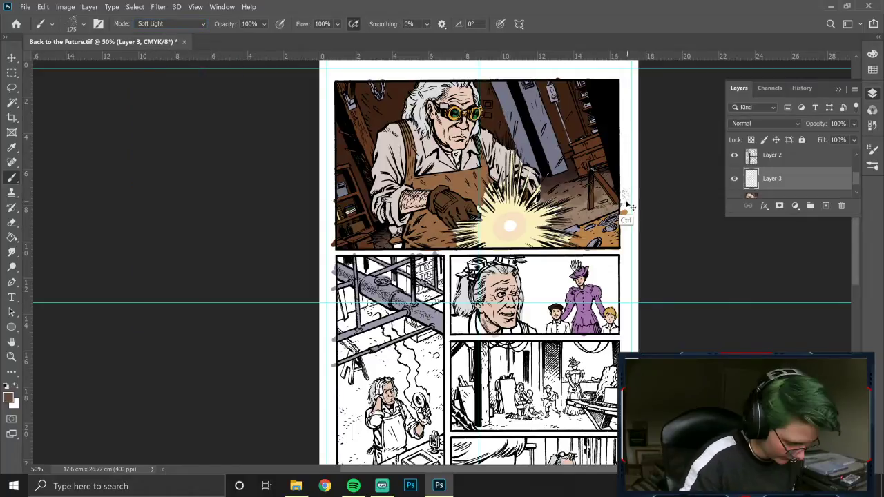
Step: Choose a pale beige foreground colour (H 21, S 14, B 88) and brush light speckles across the workshop floor and bench
left_click(8, 398)
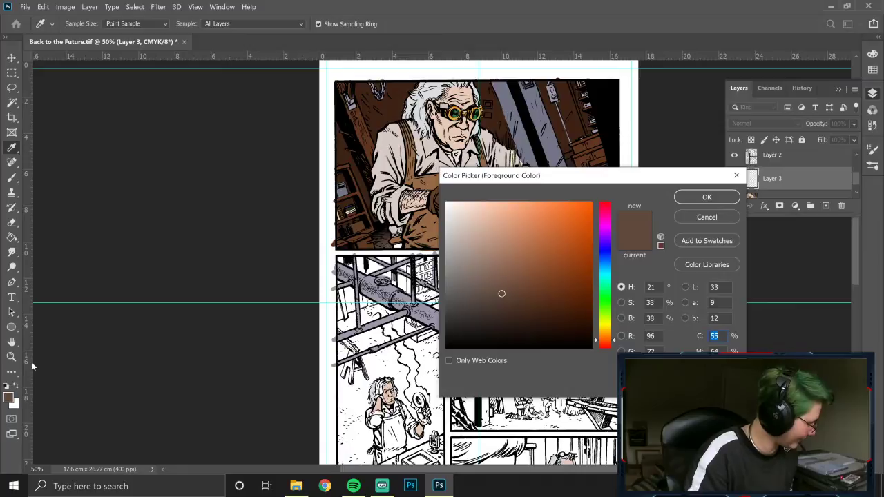
left_click(467, 218)
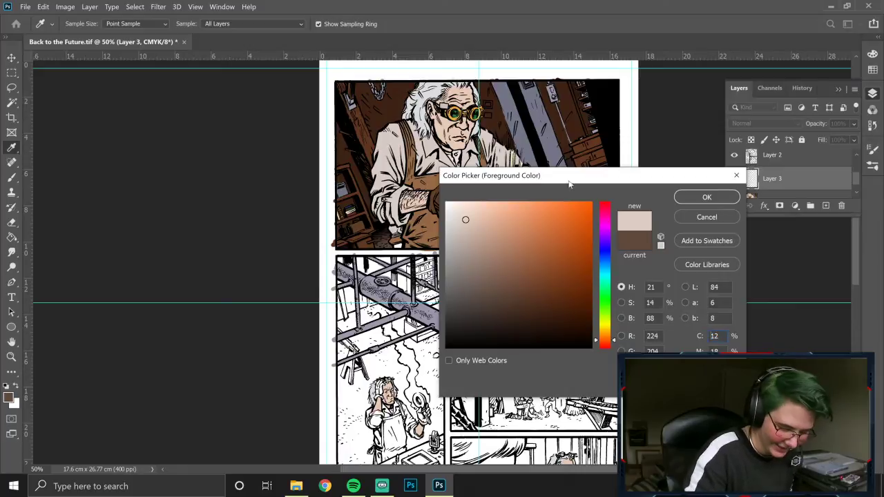
left_click(705, 197)
left_click_drag(552, 232, 641, 193)
left_click_drag(559, 221, 618, 183)
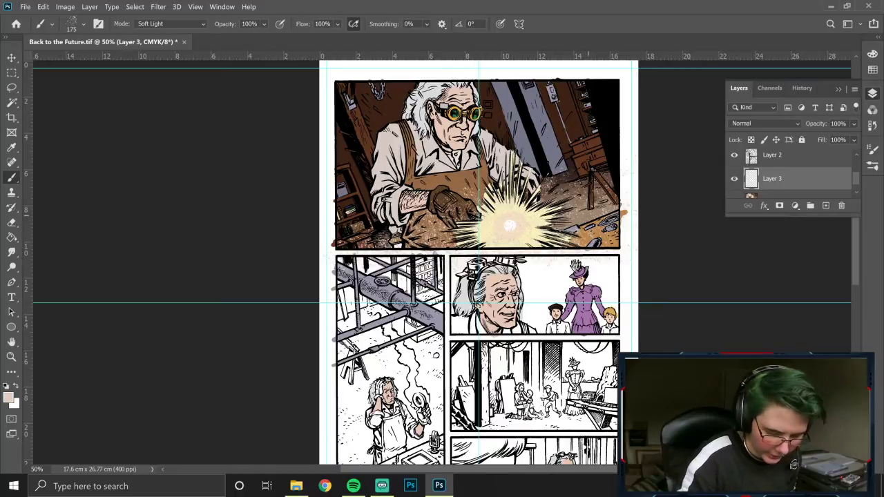
Step: Set the brush's blending mode to Multiply, undo the last speckle stroke and sample a dark brown from the artwork
left_click(169, 28)
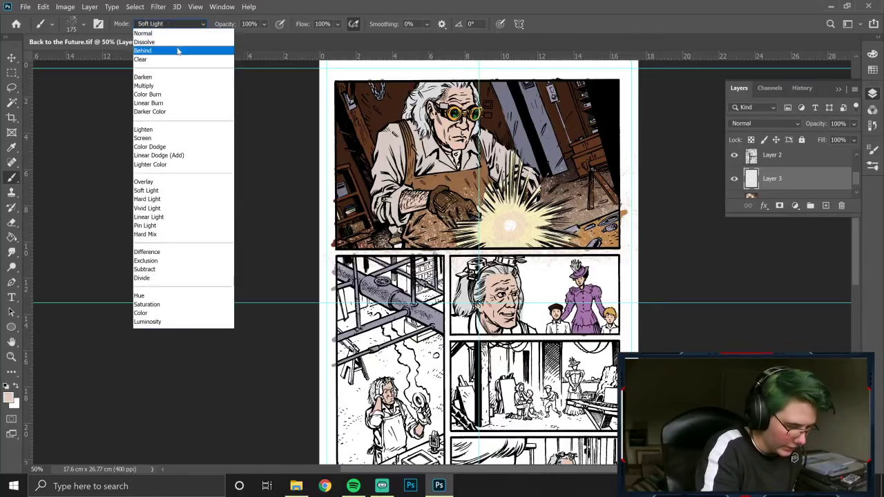
left_click(169, 82)
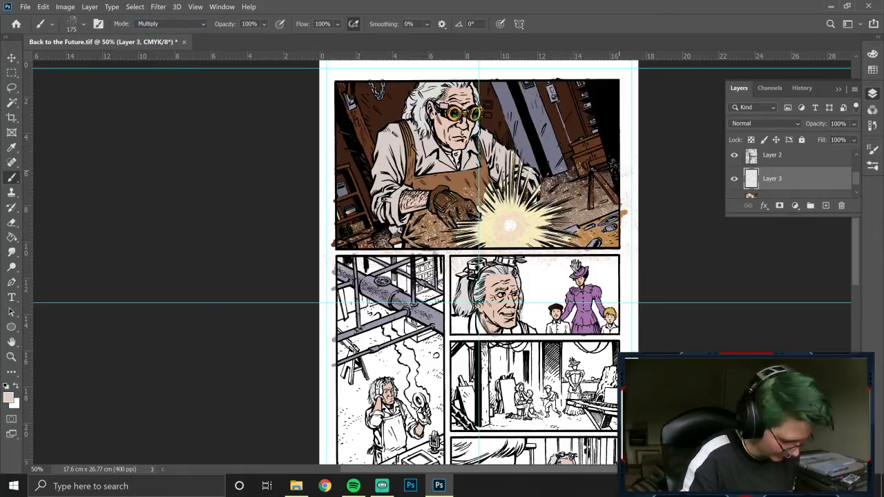
key("ctrl+alt+z")
left_click(573, 191, "alt")
Step: Brush dark speckles over the floor, the spark burst and the lower edge of the first panel
left_click(603, 163)
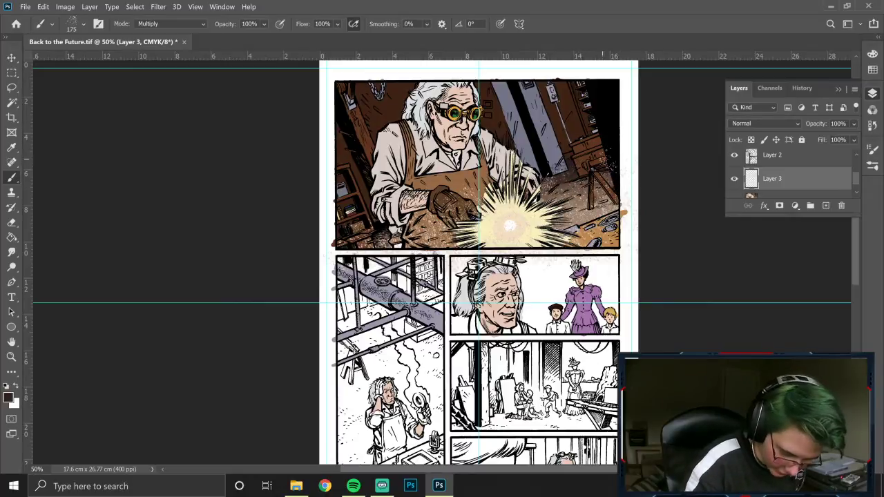
left_click(626, 169)
left_click(620, 177)
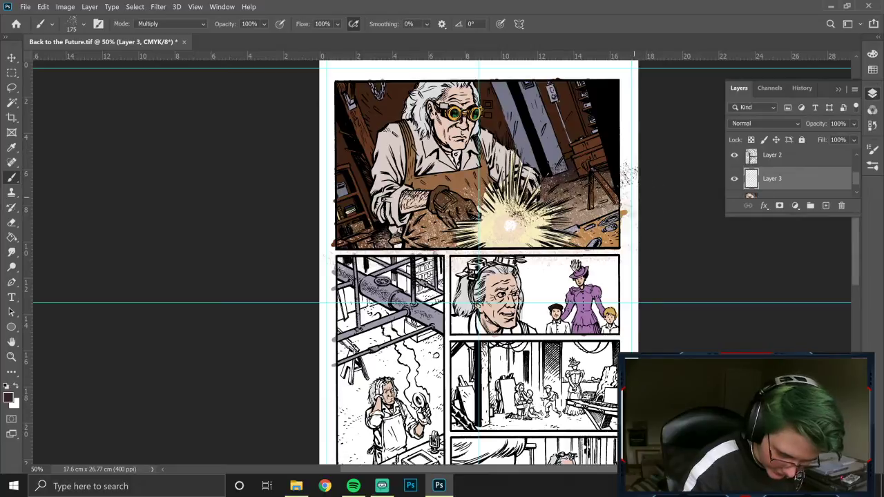
left_click(646, 215)
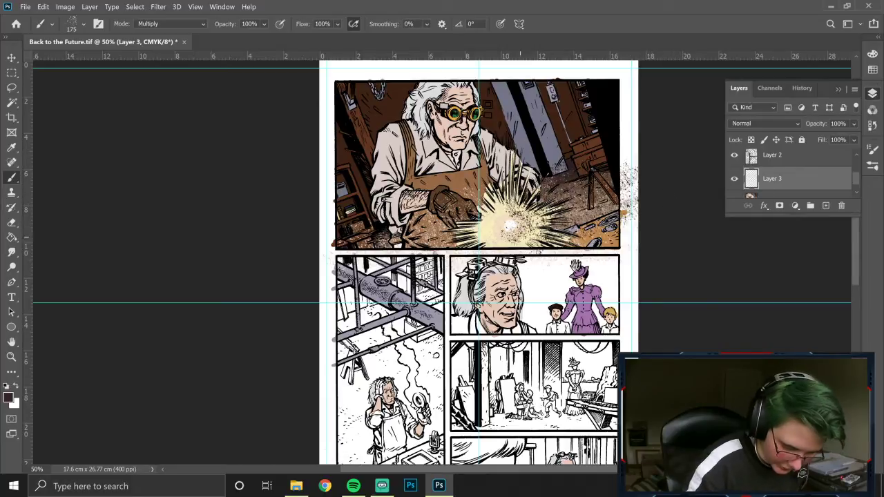
left_click(384, 242)
left_click(360, 246)
left_click(507, 228)
left_click(516, 240)
mouse_move(518, 197)
left_mouse_down()
mouse_move(470, 245)
mouse_move(650, 250)
left_mouse_up()
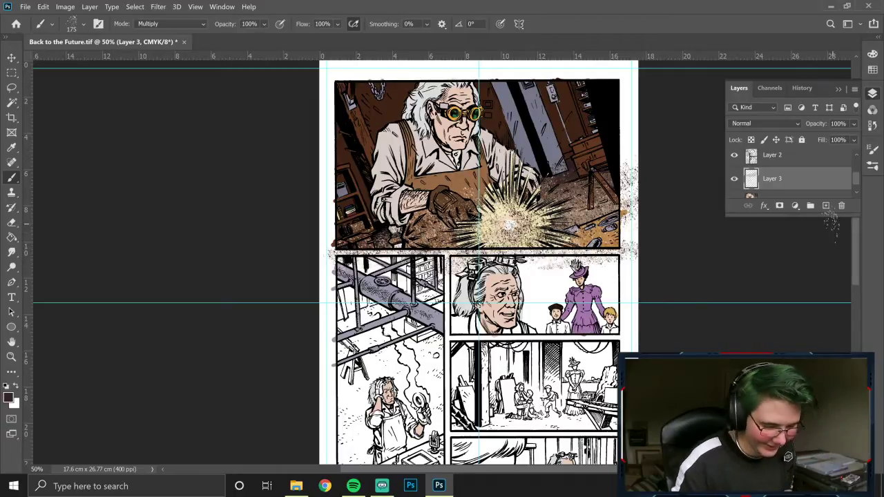
Step: Distort Layer 3 with Free Transform, moving its four corners to slant the speckle texture along the workshop floor
left_click(11, 58)
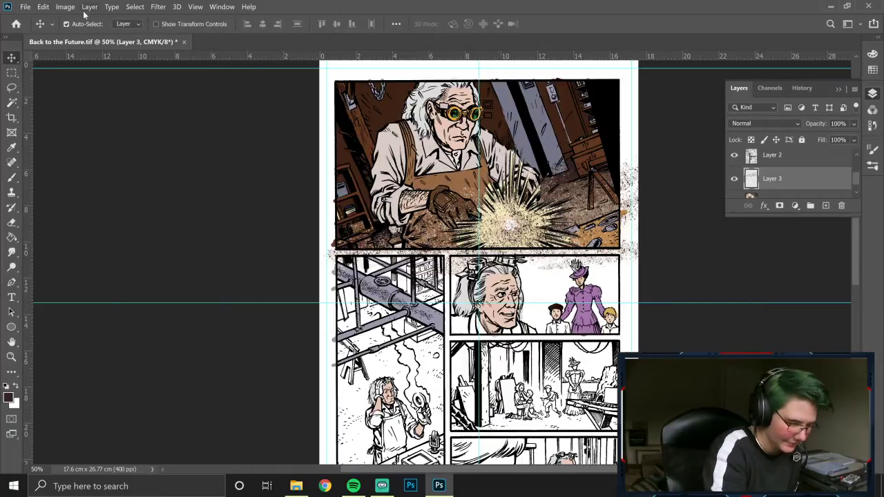
key("ctrl+t")
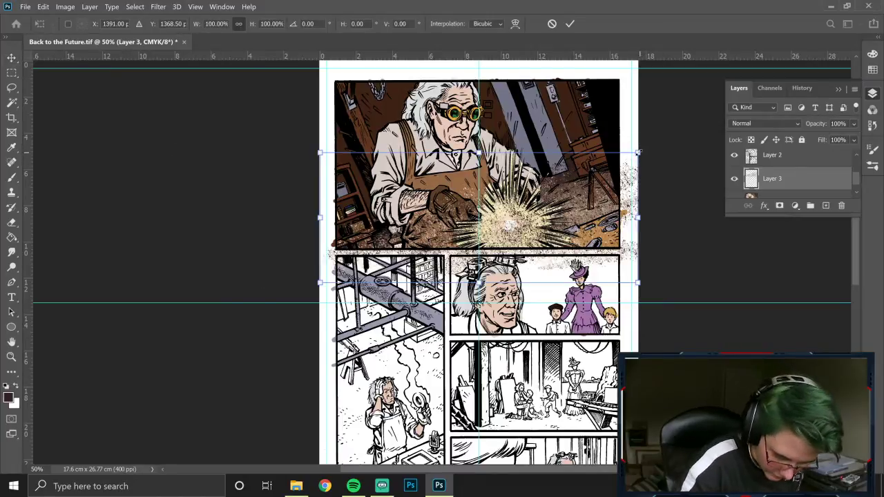
left_click_drag(322, 171, 330, 239)
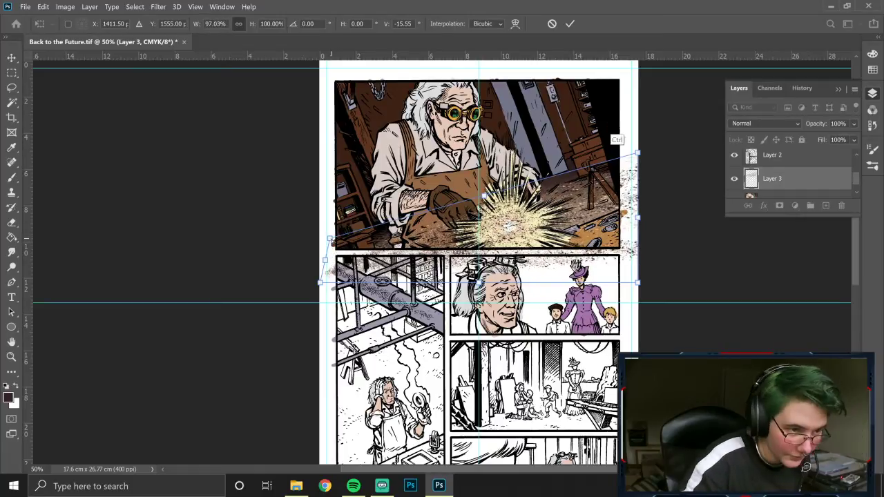
left_click_drag(638, 153, 633, 139)
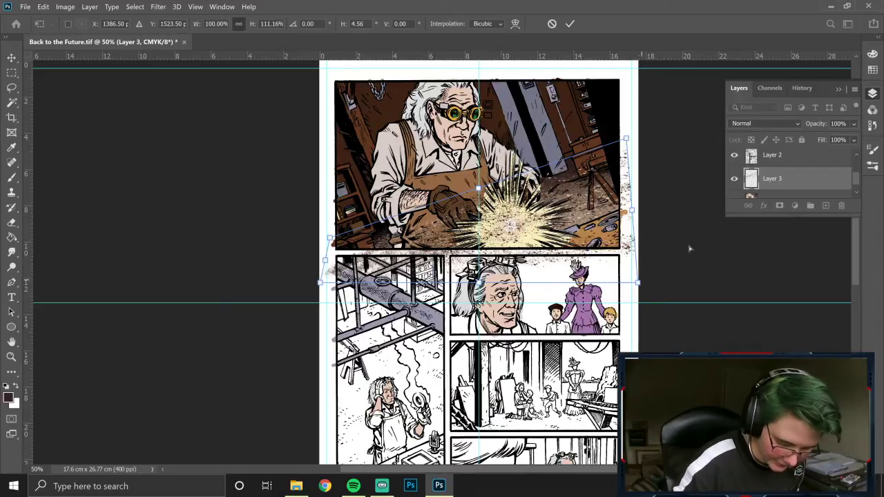
left_click_drag(638, 284, 682, 237)
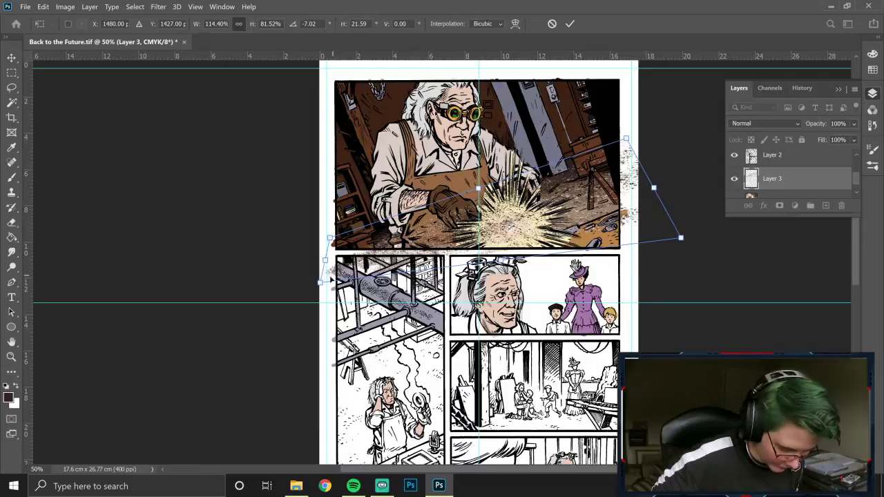
left_click_drag(322, 284, 323, 324)
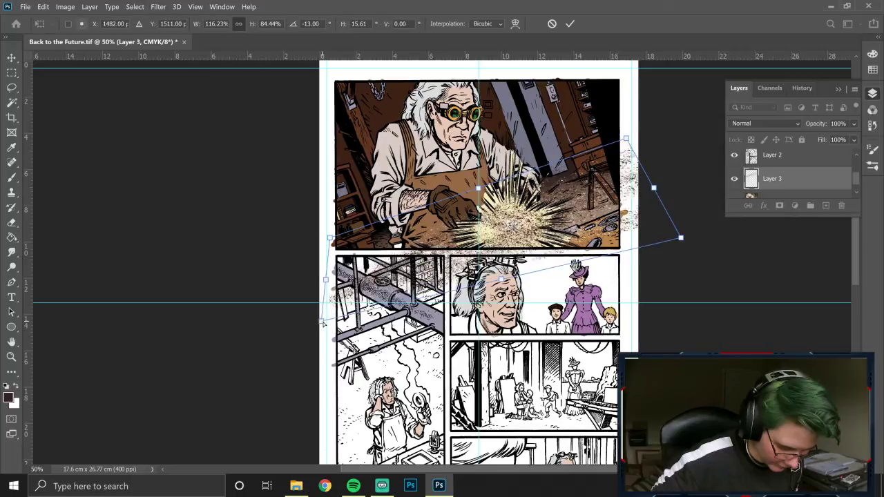
Step: Refine and apply the distortion of the speckle texture, and lower Layer 3's opacity to 41%
left_click_drag(474, 273, 473, 270)
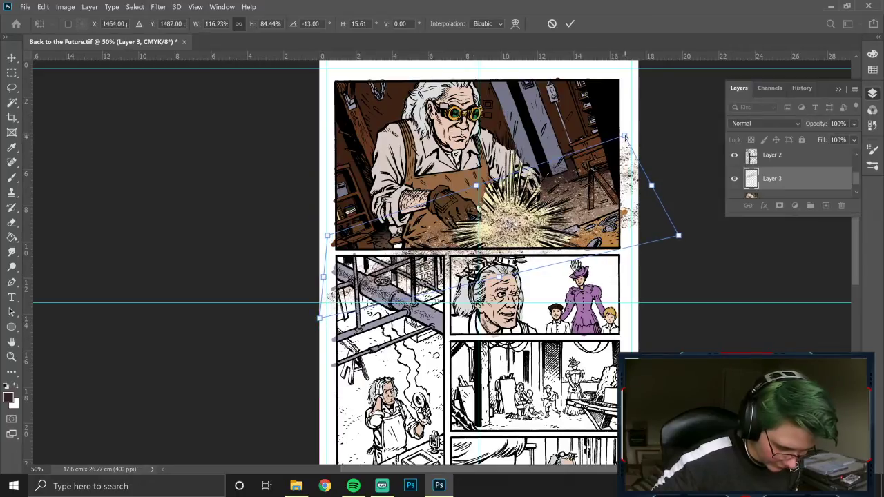
left_click_drag(629, 140, 630, 142)
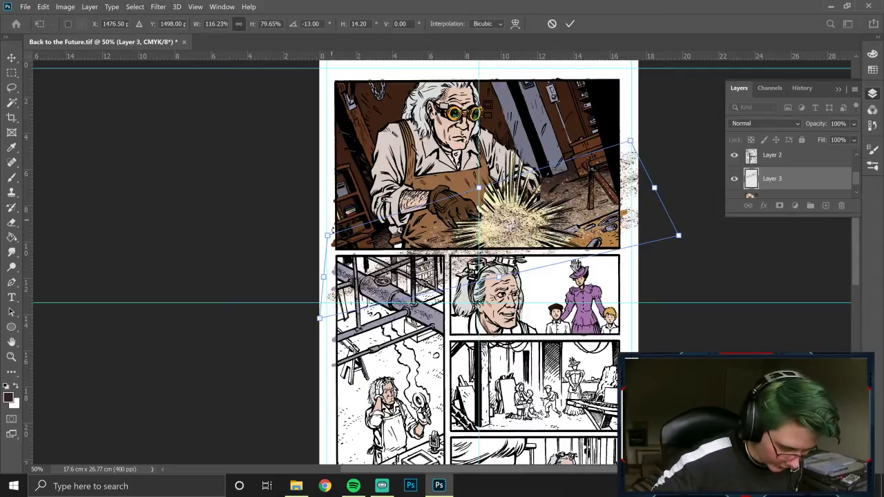
left_click_drag(327, 237, 268, 152)
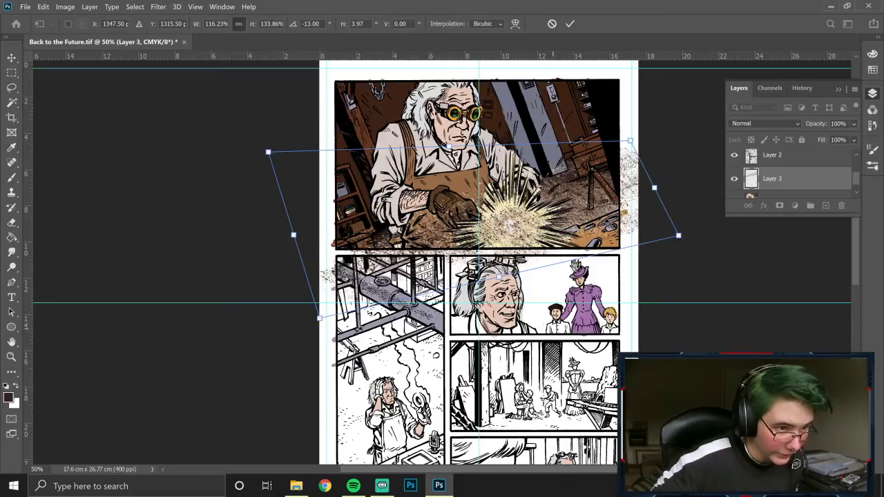
left_click_drag(497, 278, 493, 263)
left_click(570, 24)
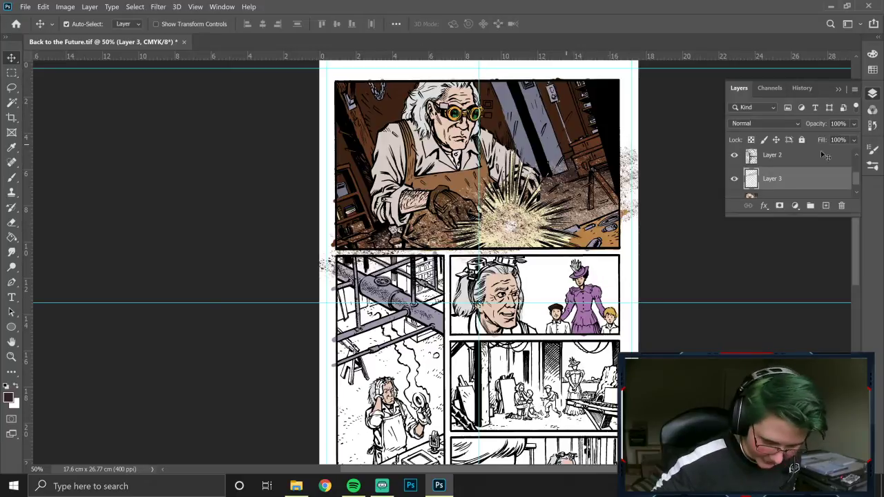
left_click(854, 124)
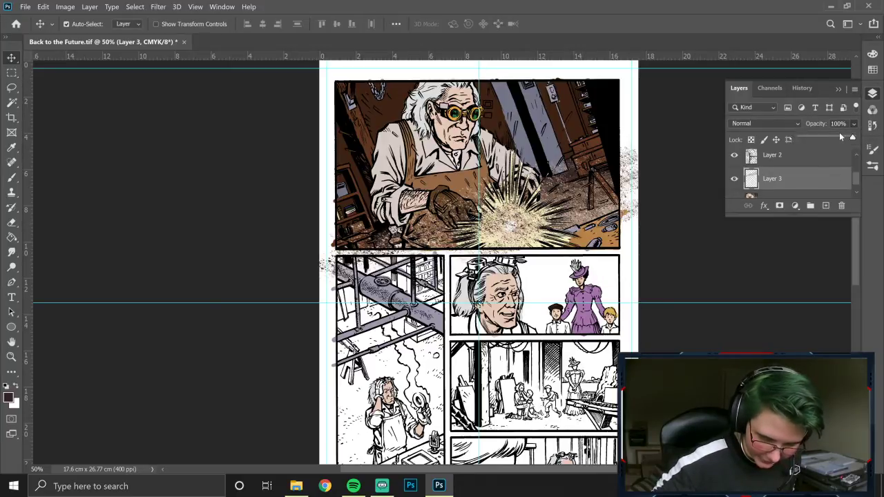
left_click(839, 137)
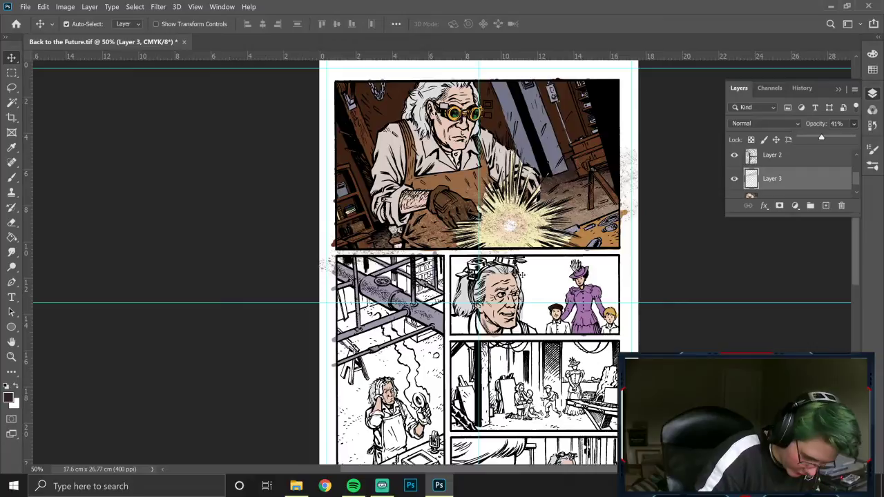
Step: Give the Eraser a Hard Round tip with 86% hardness
left_click(11, 177)
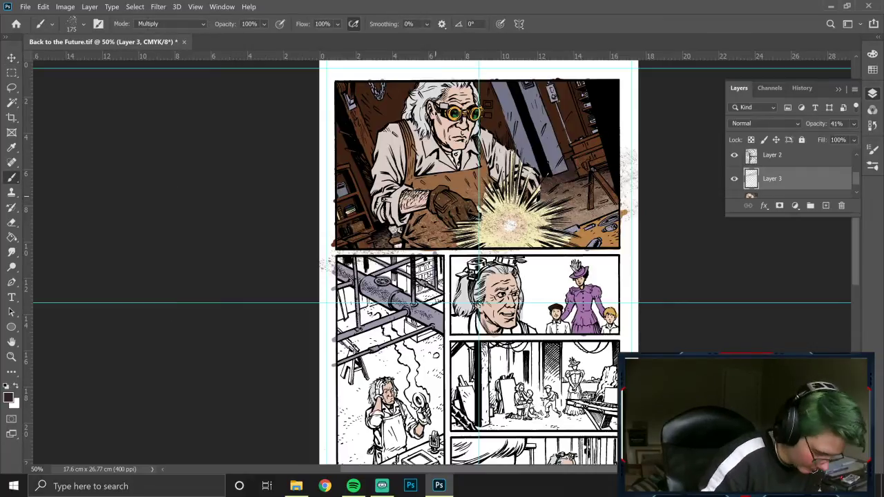
left_click(11, 222)
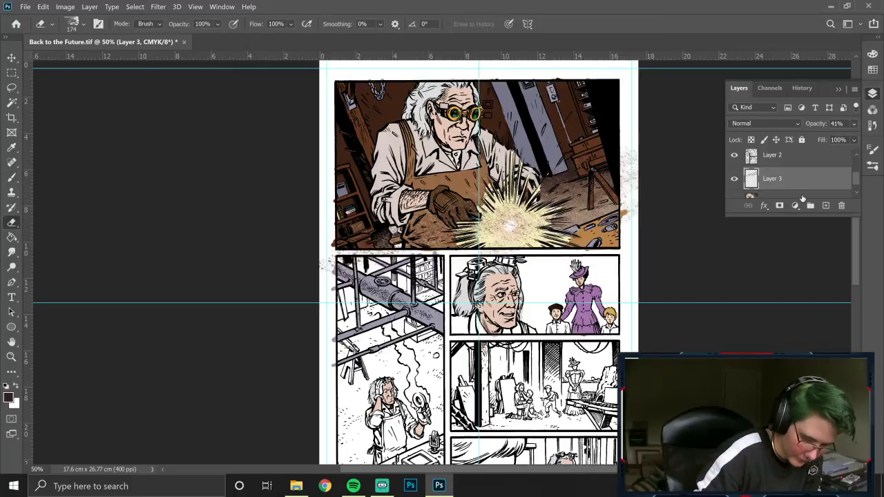
left_click(872, 127)
left_click(872, 149)
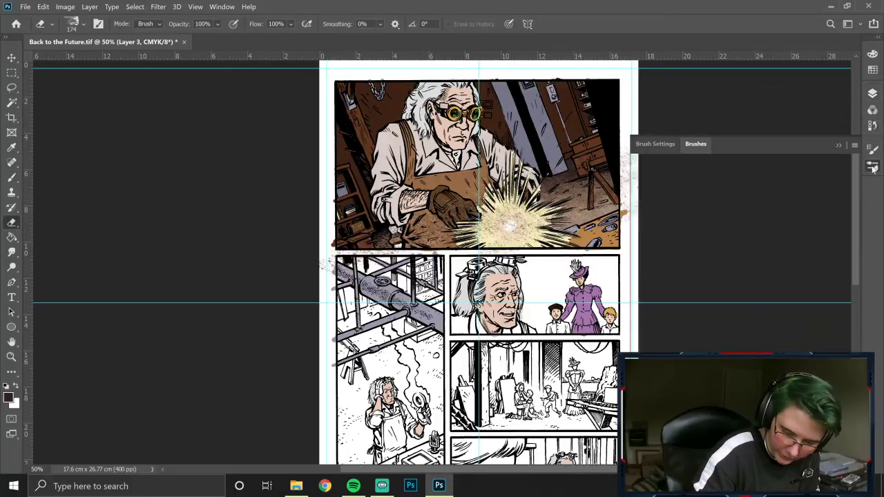
left_click(637, 212)
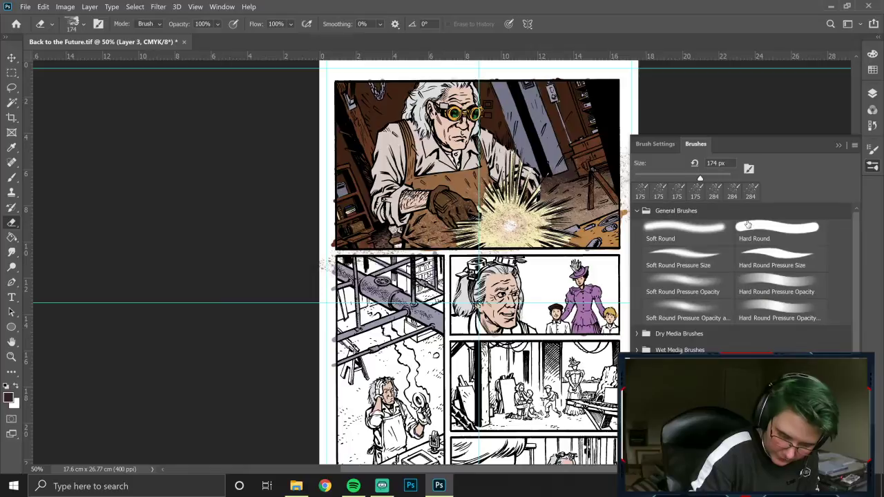
left_click(792, 237)
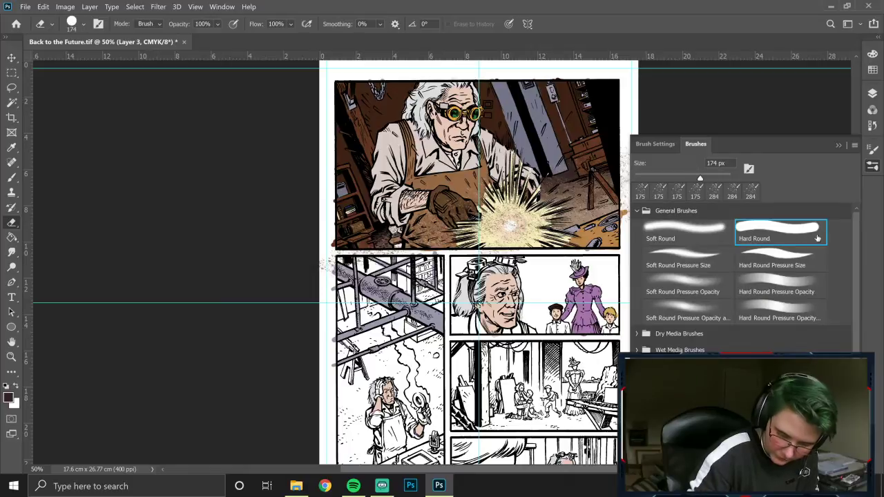
left_click(873, 165)
left_click_drag(833, 319, 818, 321)
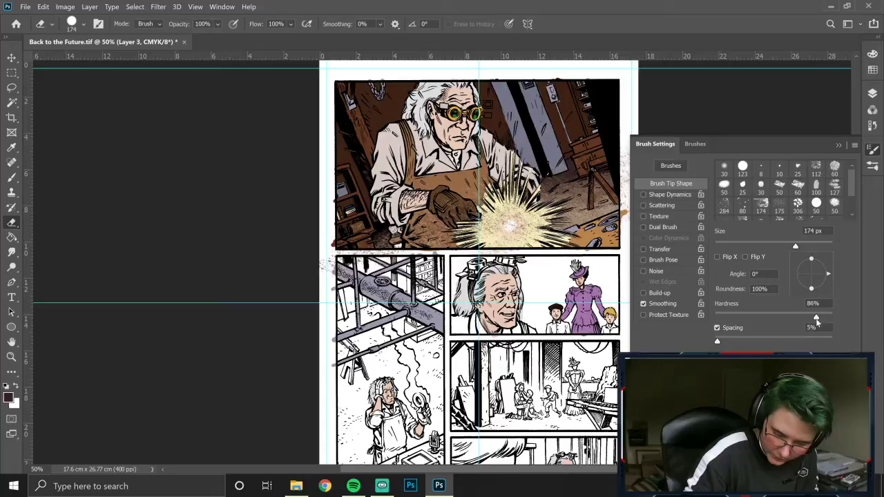
left_click(873, 151)
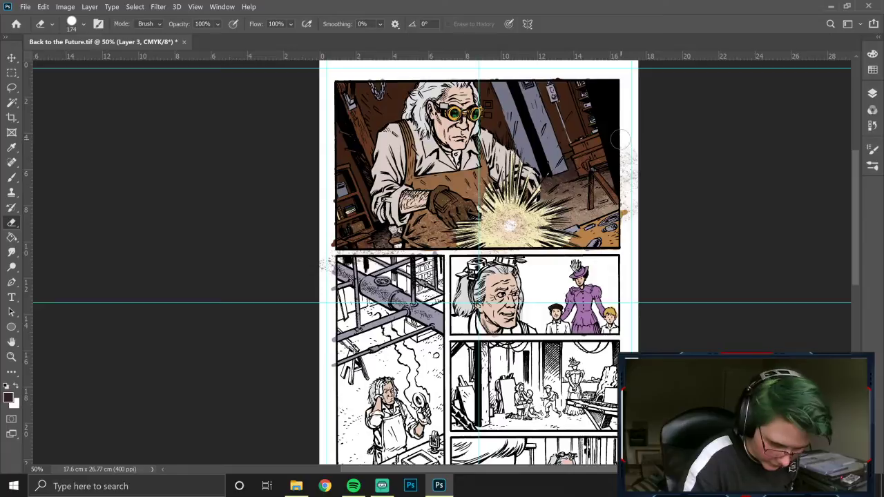
Step: Use the Magic Wand on Layer 0 to select the first panel's beams, furniture and walls, and clear the speckles over them on Layer 3
left_click(12, 102)
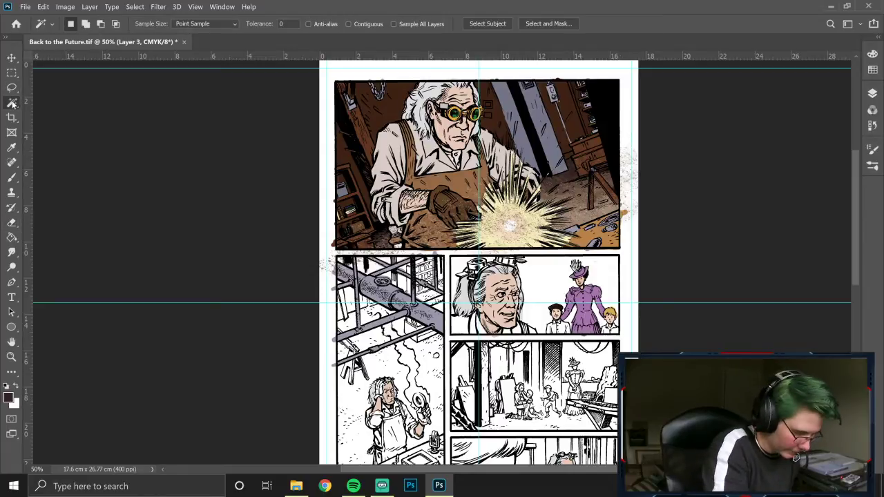
left_click(549, 123)
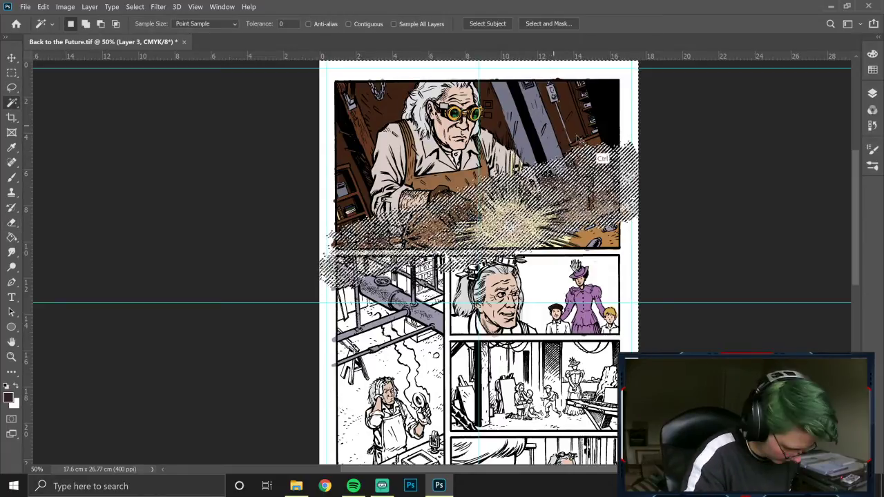
left_click(872, 94)
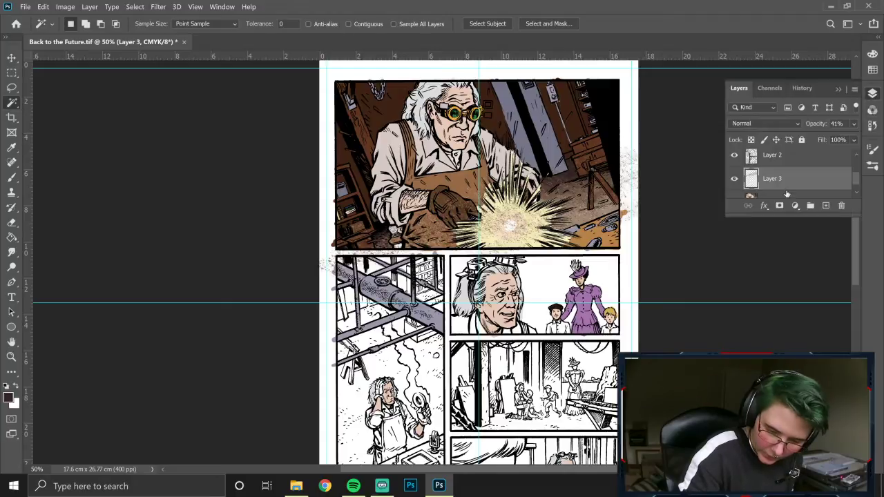
left_click(788, 195)
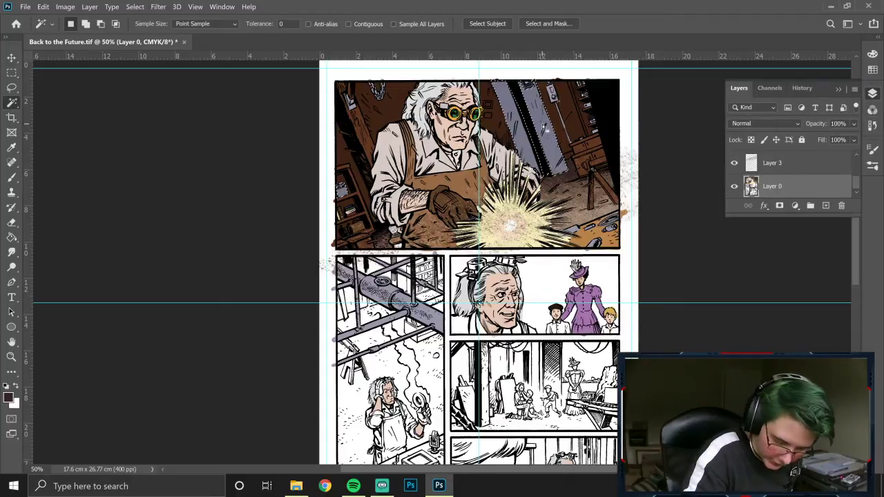
left_click(798, 164)
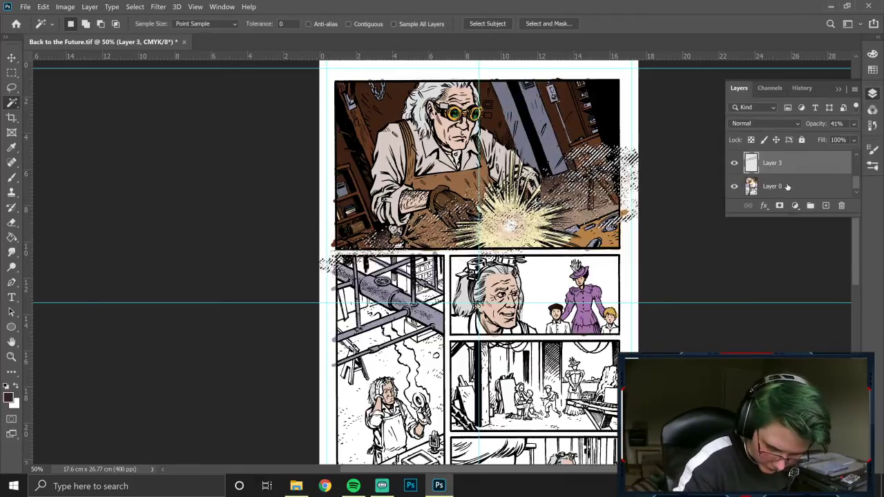
left_click(788, 186)
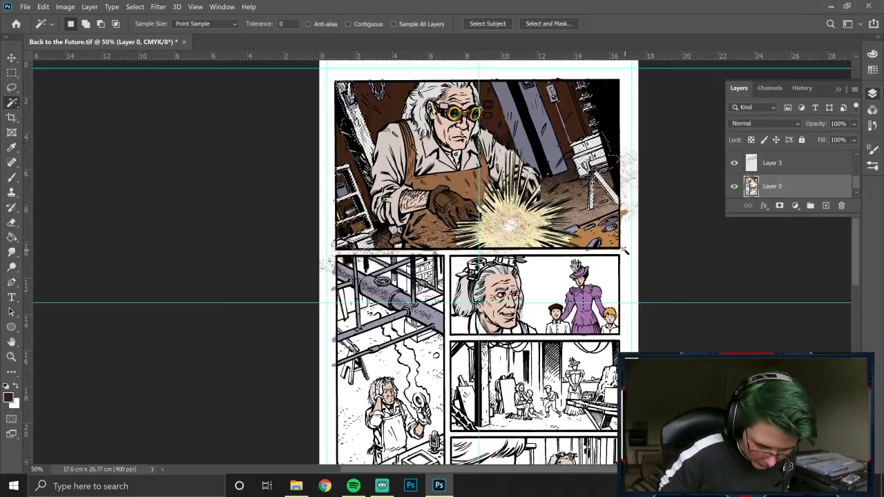
left_click(803, 163)
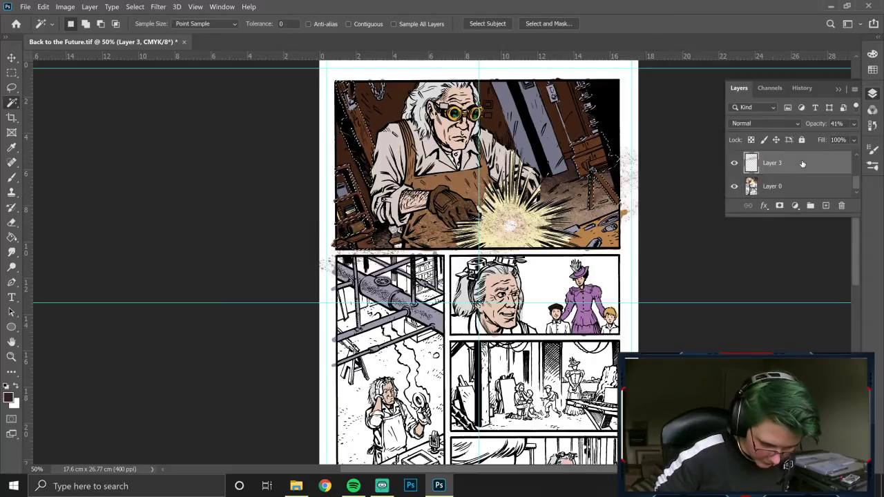
Step: Select the spark burst, glove and apron from Layer 0 and clear the speckles over them on Layer 3
left_click(789, 189)
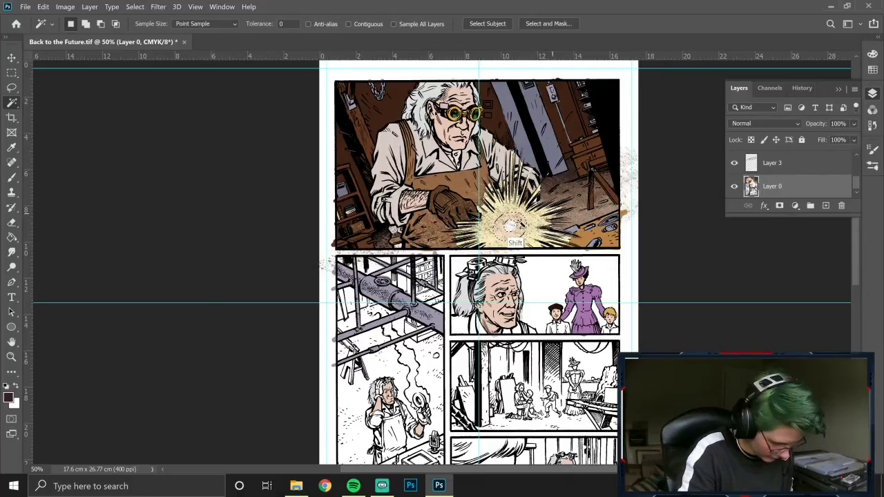
left_click(529, 231, "shift")
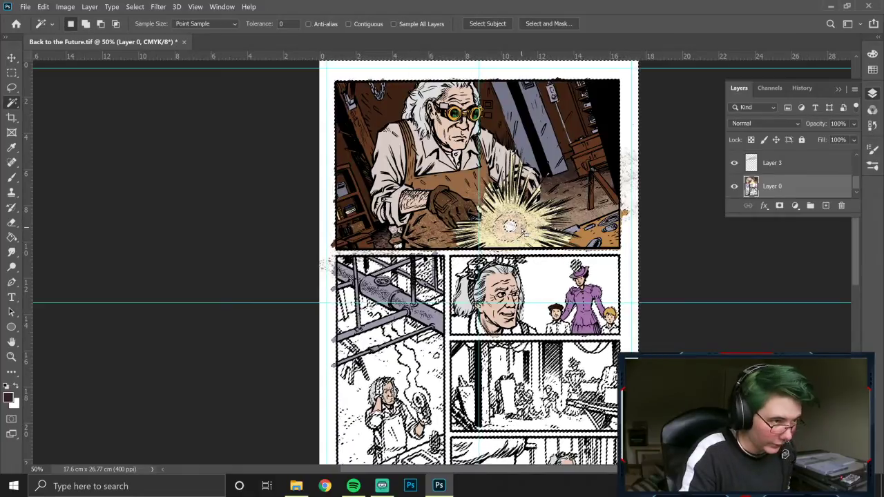
key("ctrl+d")
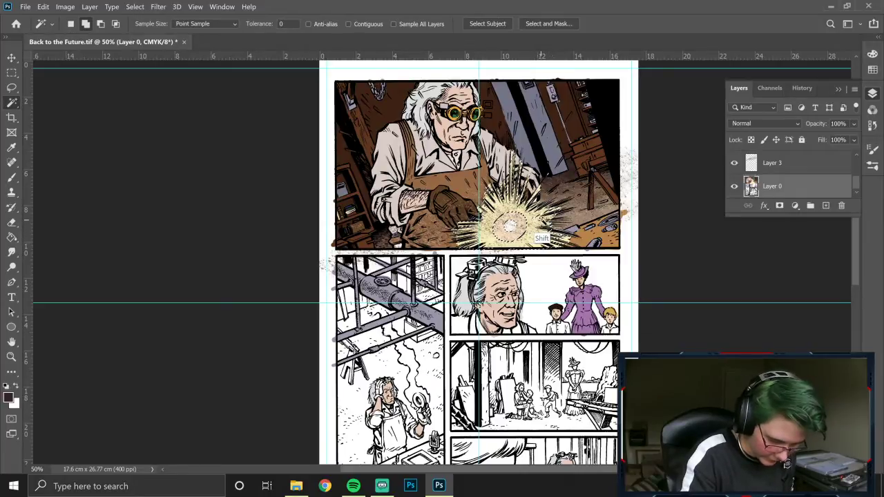
left_click(474, 213, "shift")
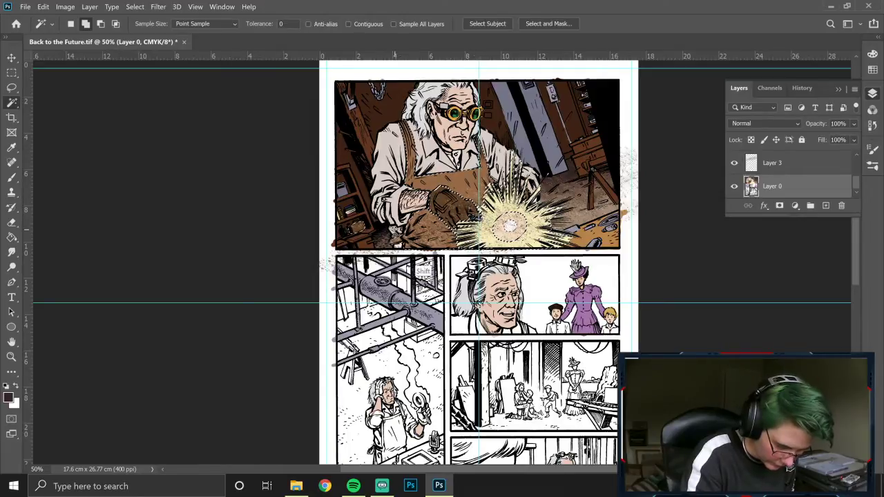
left_click(799, 163)
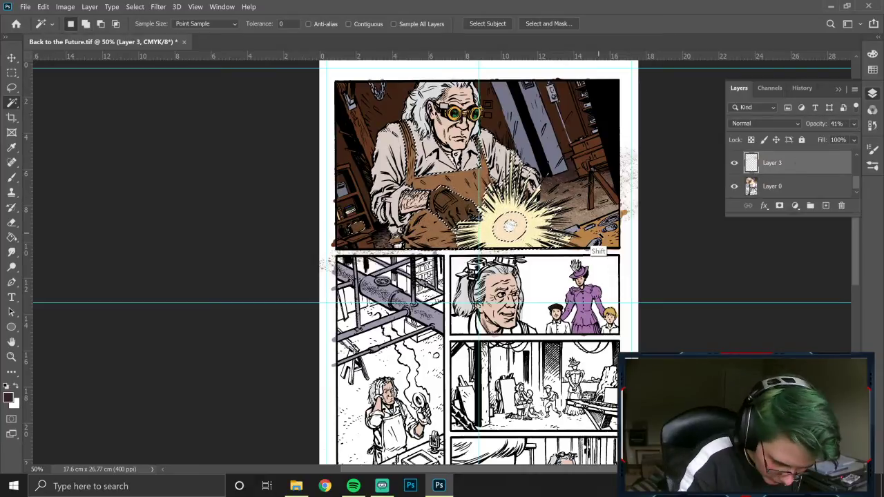
Step: Select the orange workbench in the first panel from Layer 0 and clear the speckles over it on Layer 3
left_click(594, 243, "shift")
left_click(800, 194)
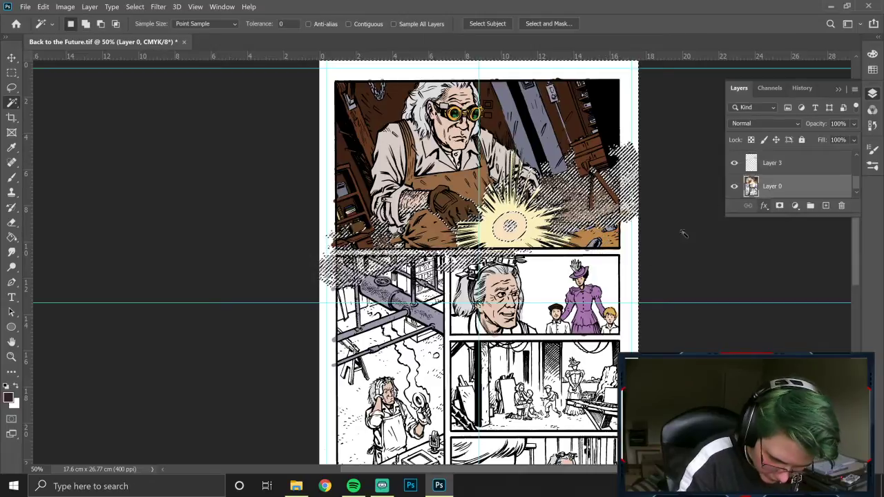
key("ctrl+d")
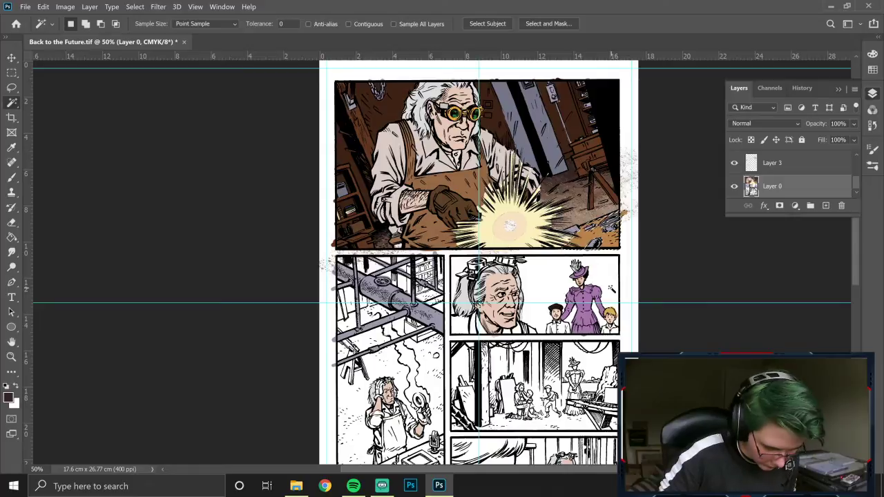
key("Delete")
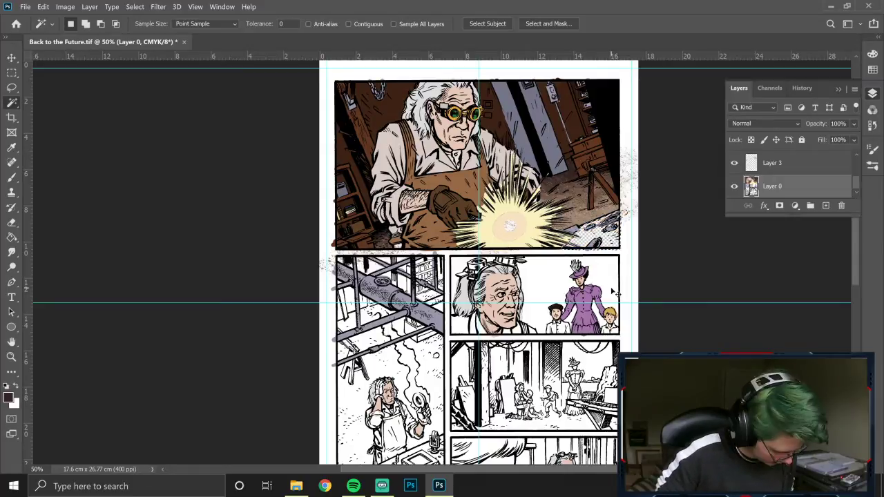
left_click(798, 162)
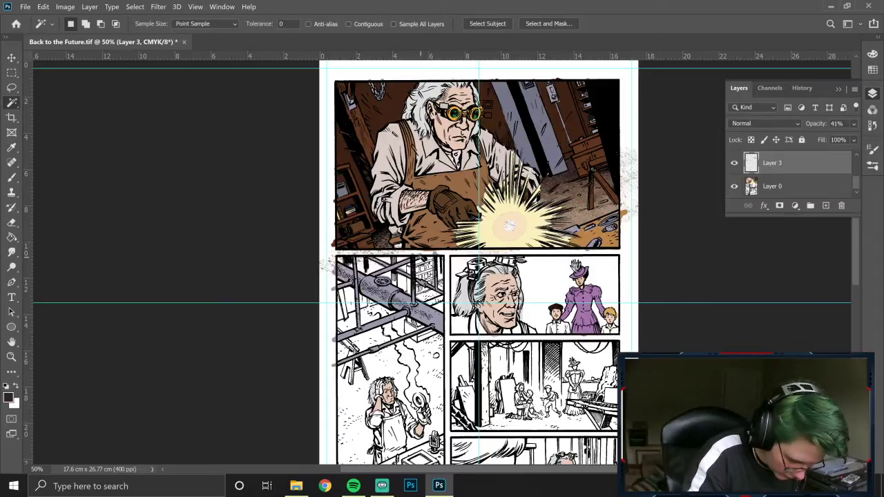
Step: Select the white areas of the page on Layer 0 and sample the shirt's light grey as the brush colour
left_click(785, 192)
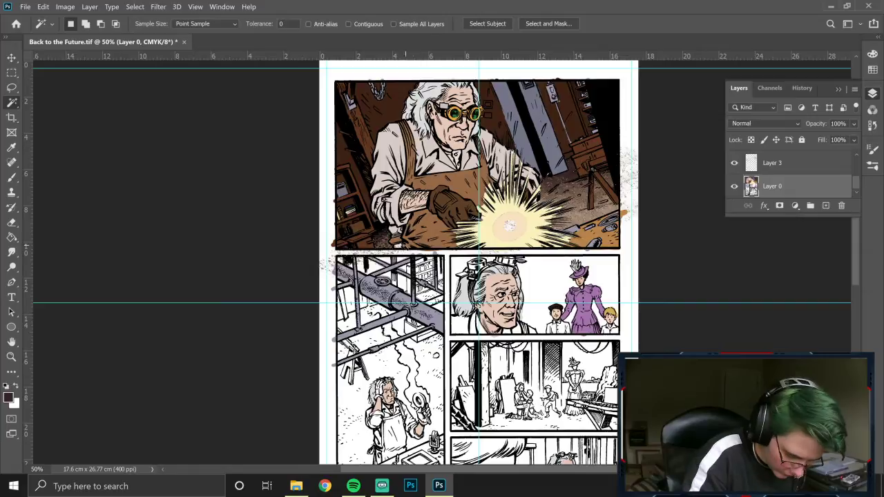
left_click(402, 248)
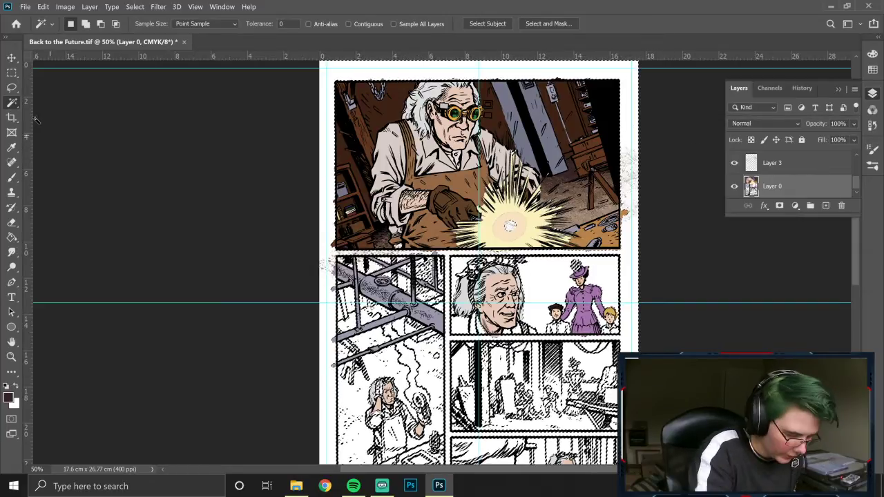
left_click(12, 177)
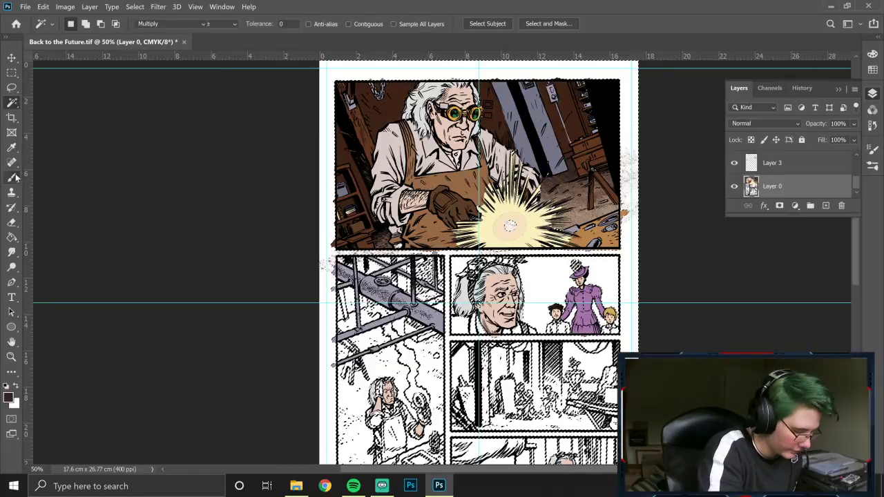
left_click(386, 159, "alt")
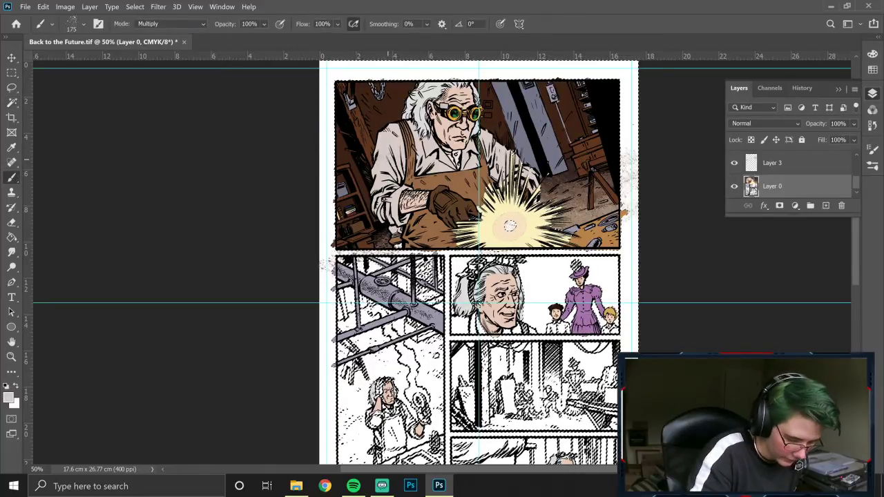
Step: Give the Brush a 50 px Hard Round tip with 86% hardness
left_click(874, 147)
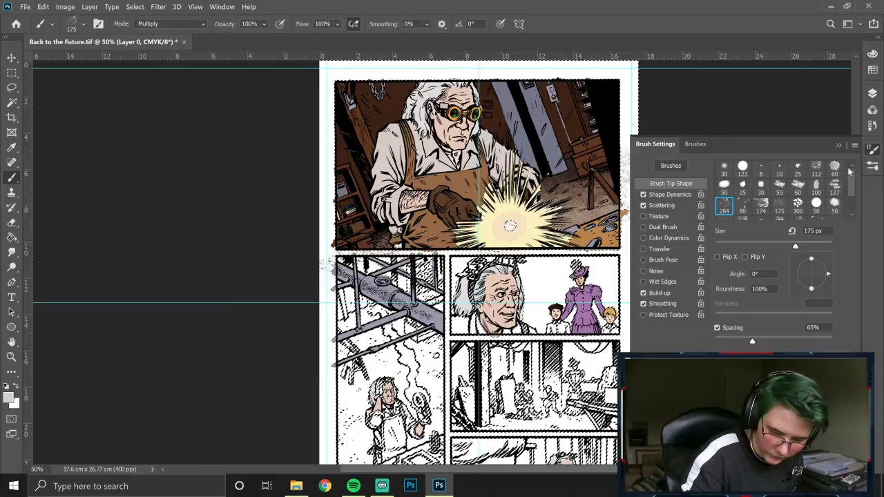
left_click(742, 168)
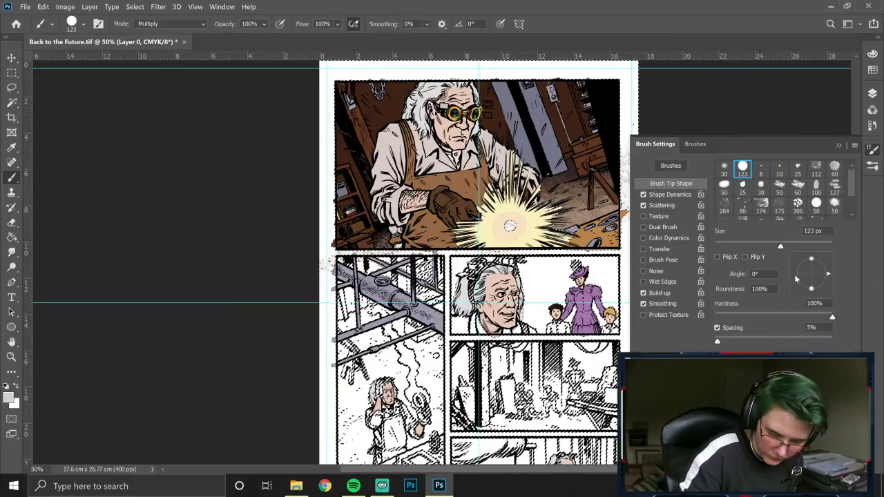
left_click(817, 206)
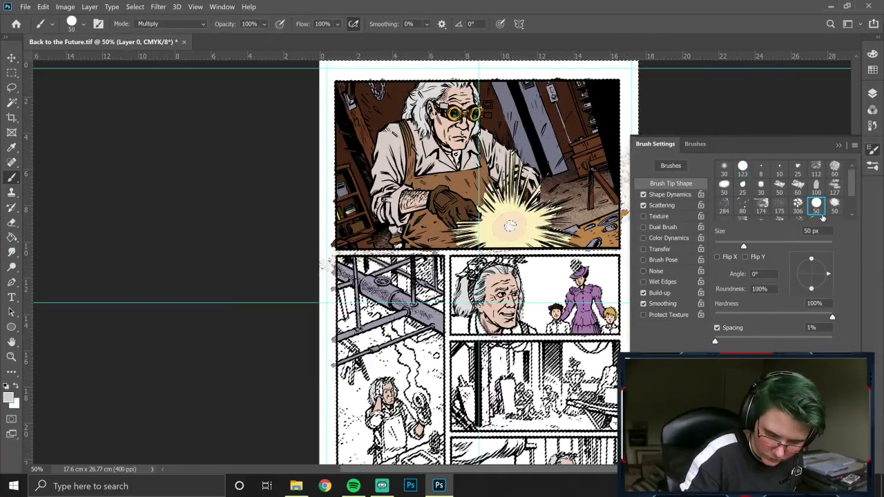
left_click(872, 166)
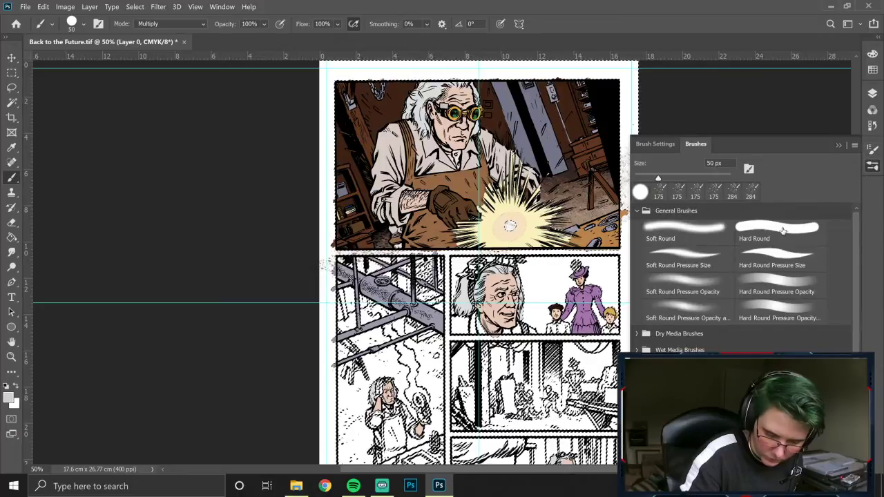
left_click(872, 149)
left_click(821, 318)
left_click(819, 318)
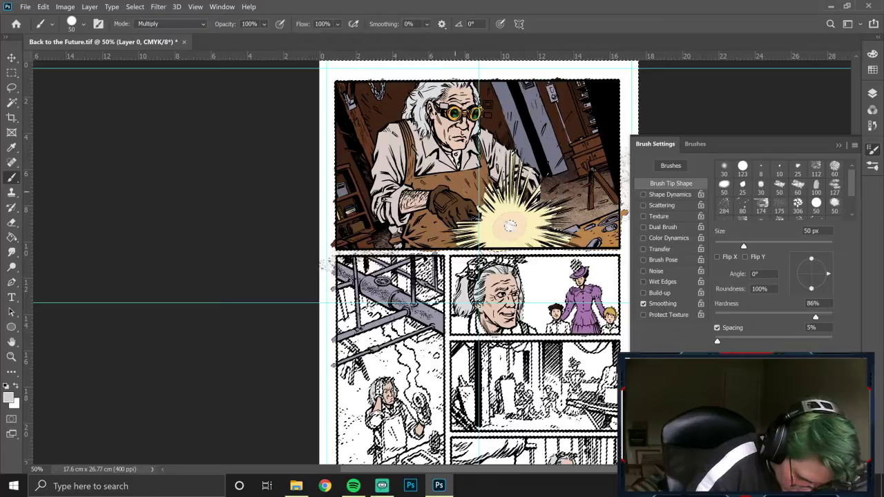
left_click(873, 167)
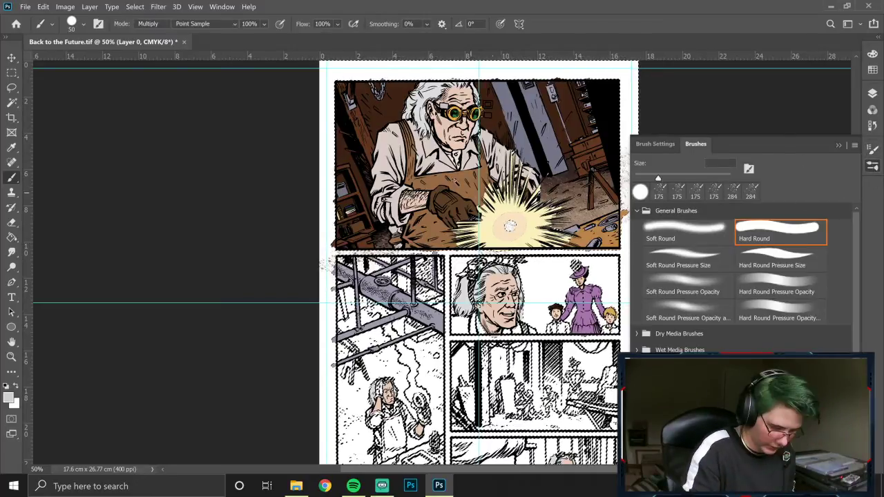
Step: Drop the white-area selection, select the man's shirt and apron from Layer 0 with the Magic Wand, and return to Layer 3
key("ctrl+d")
key("w")
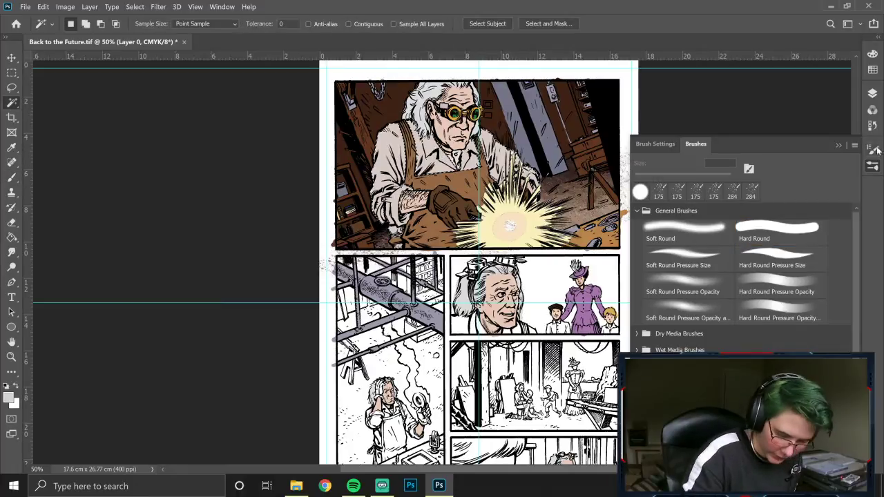
left_click(874, 149)
left_click(872, 94)
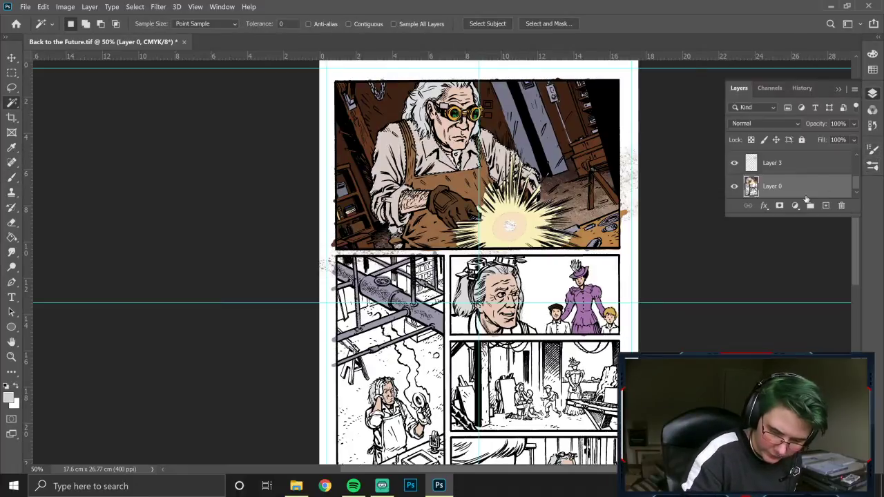
left_click(801, 164)
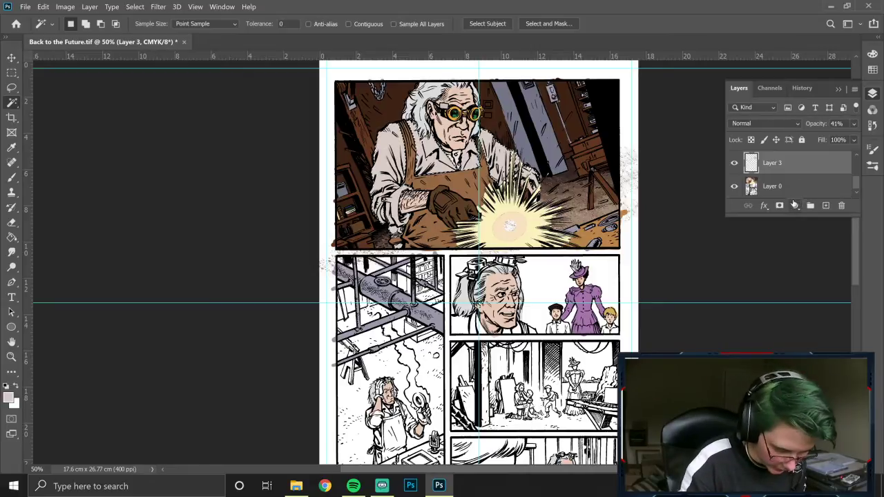
left_click(798, 185)
left_click(796, 165)
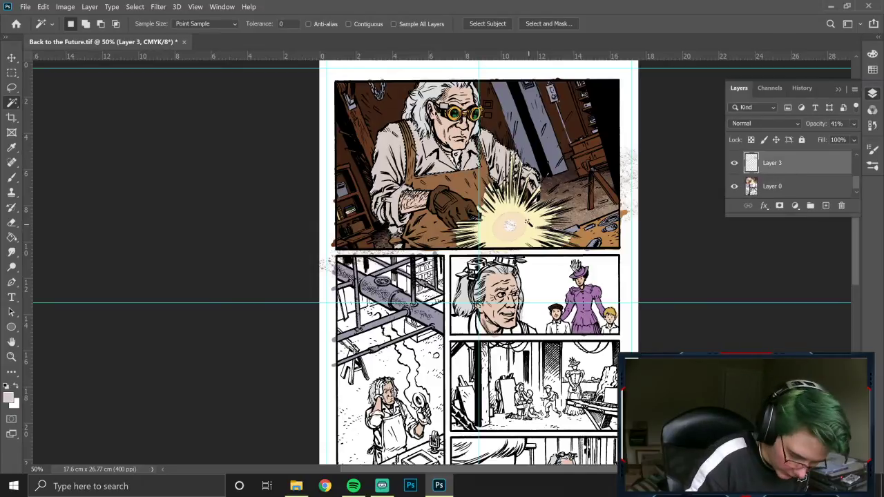
Step: Try to draw a rectangular marquee selection starting outside the page on Layer 3
key("e")
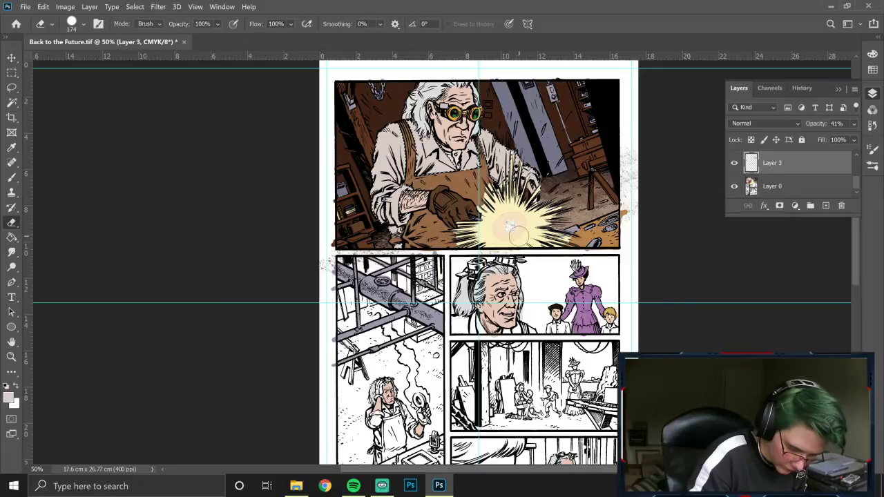
left_click(11, 72)
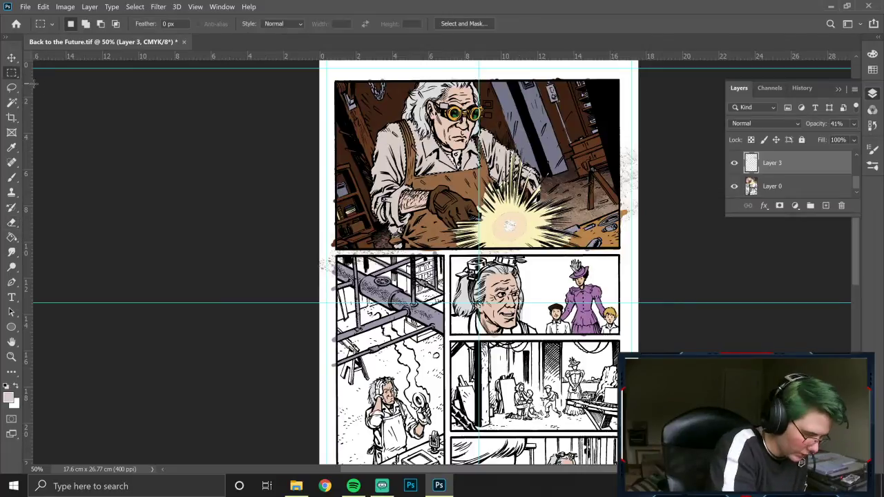
left_click_drag(58, 103, 58, 106)
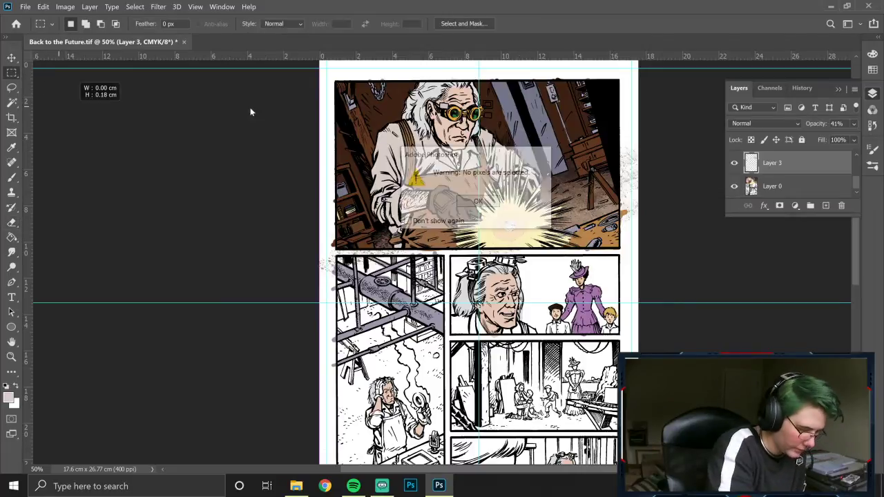
left_click(480, 200)
left_click_drag(289, 137, 289, 146)
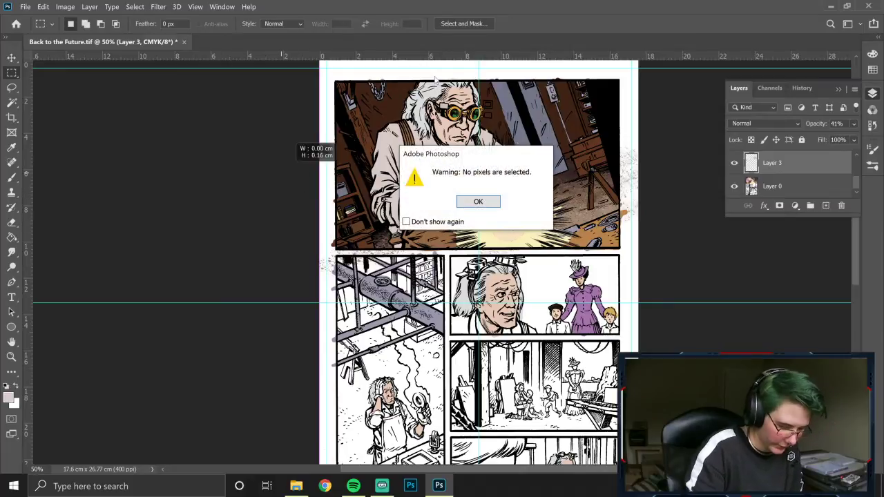
left_click(486, 202)
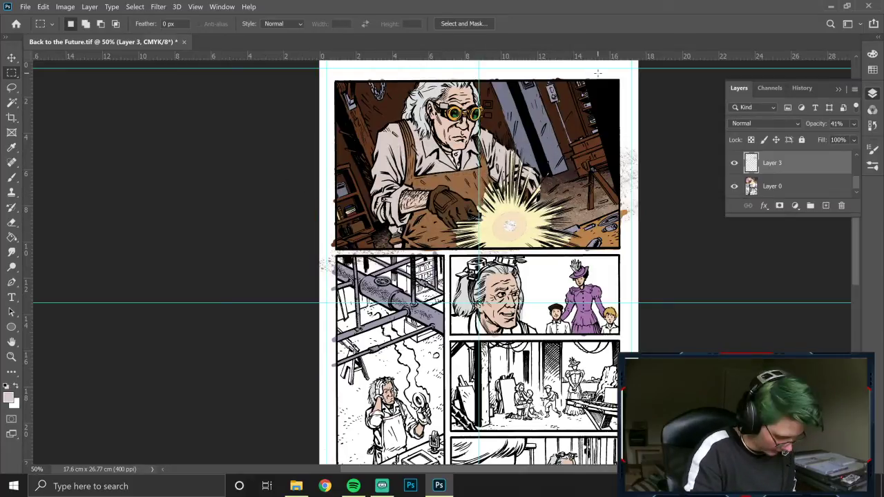
Step: Set Layer 3's blend mode to Pin Light and the Brush tool's painting mode to Normal
key("b")
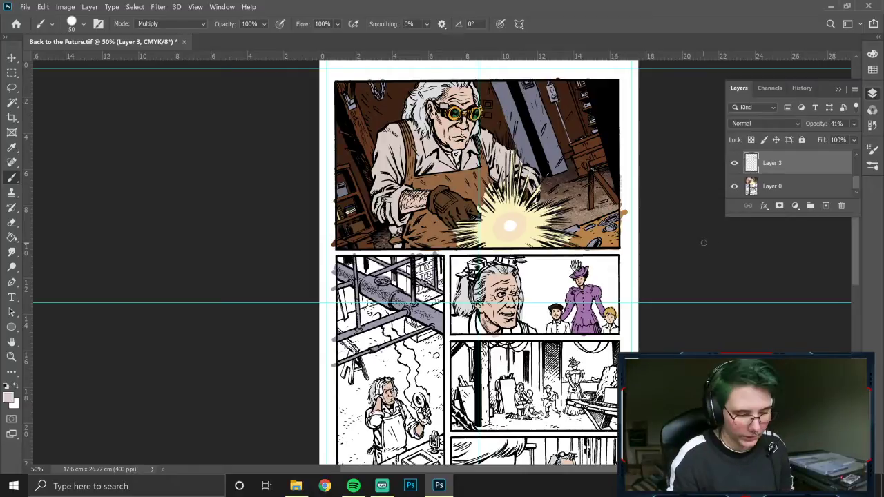
left_click(784, 126)
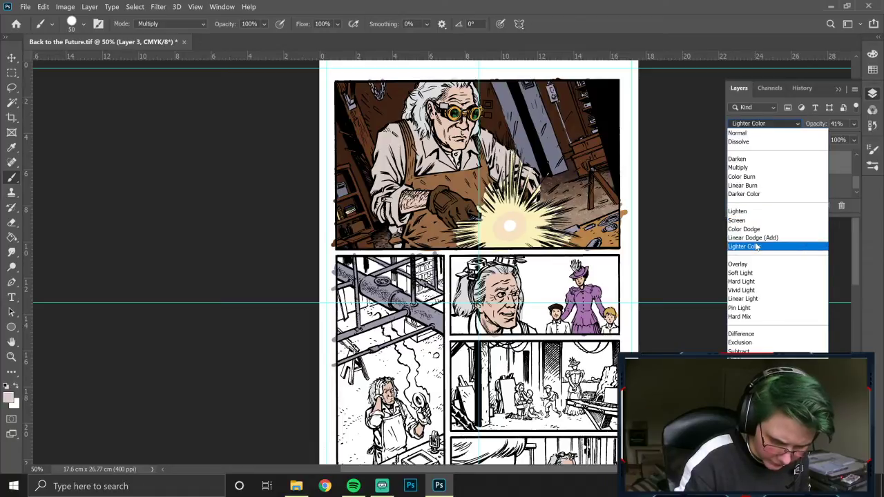
left_click(755, 309)
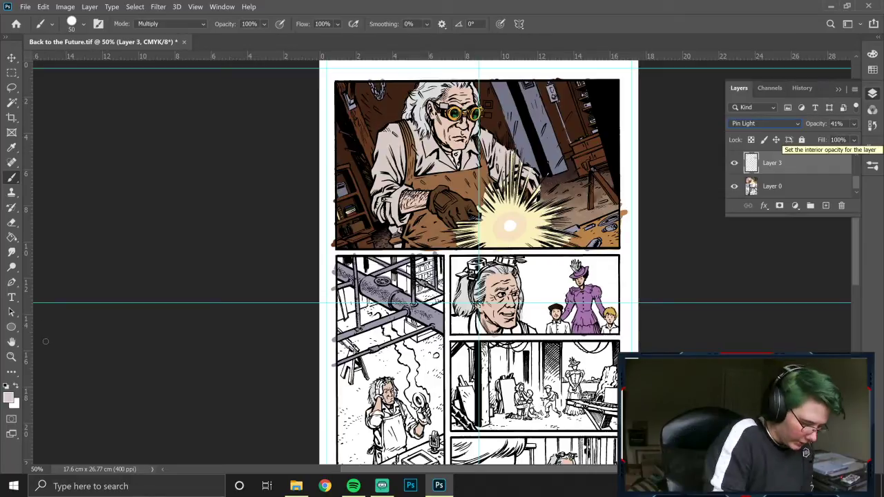
left_click(177, 25)
left_click(183, 32)
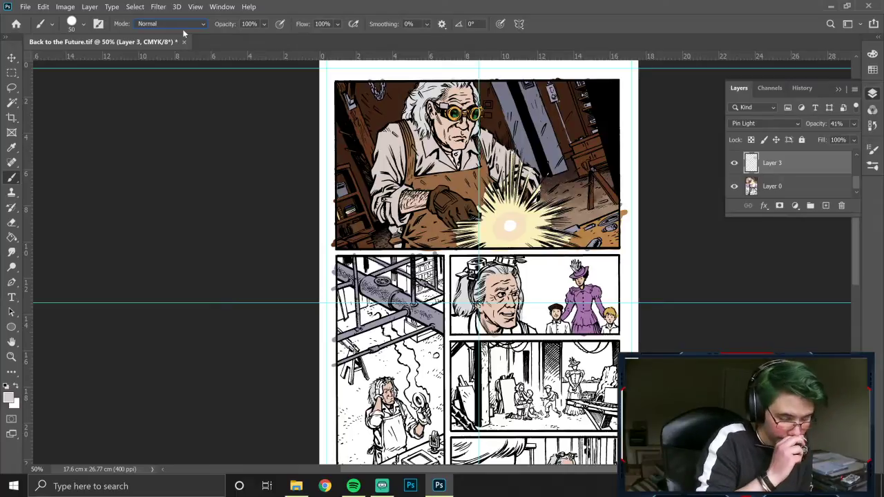
Step: Pick a very light, warm yellow as the foreground colour for highlights on the man's face
left_click(11, 356)
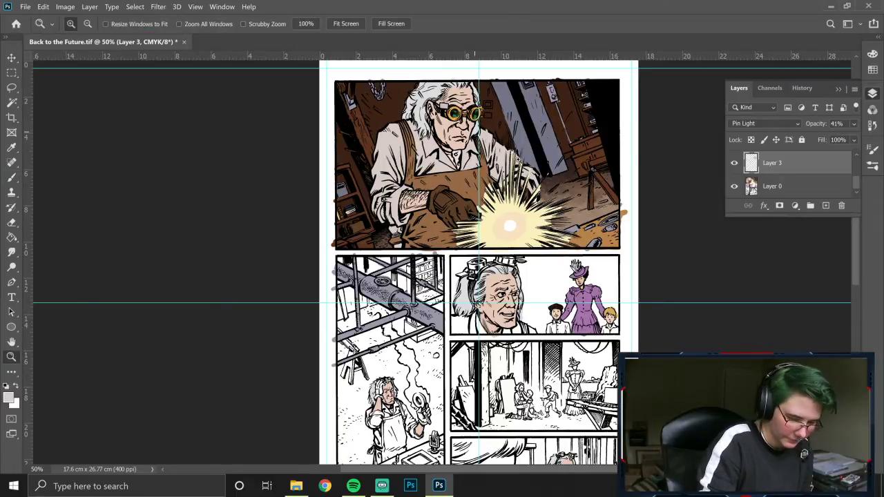
left_click(476, 217)
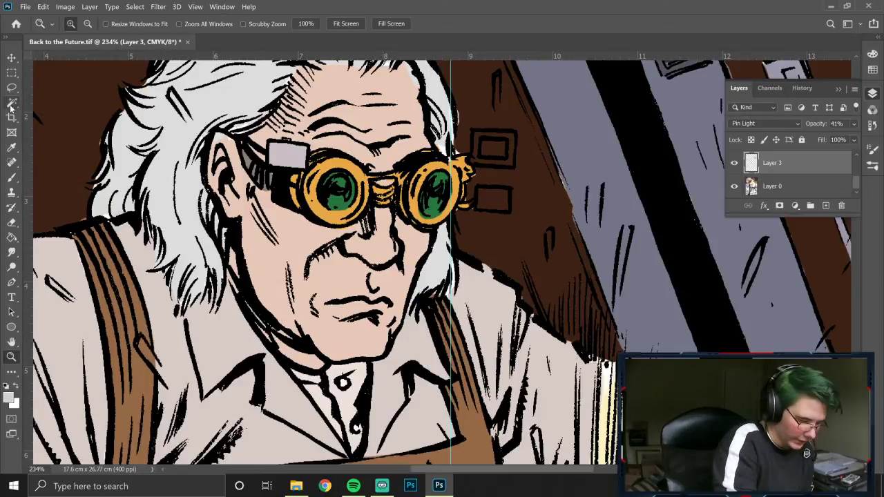
left_click(9, 397)
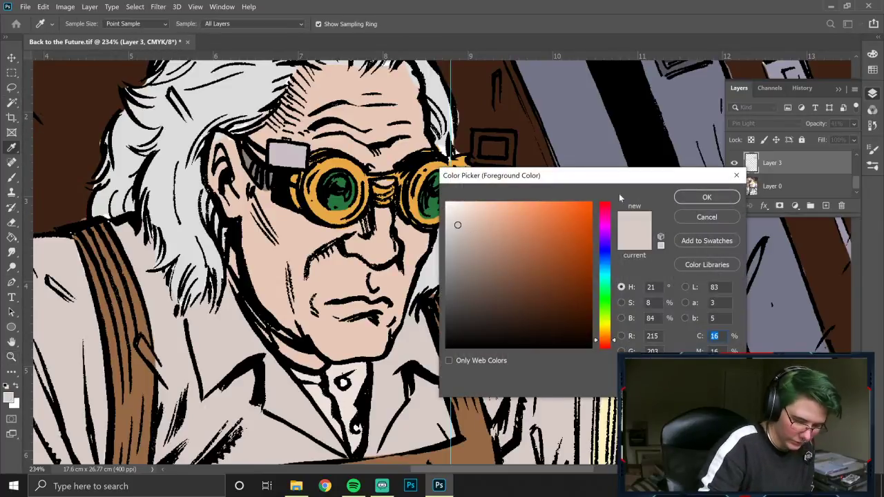
left_click_drag(610, 335, 617, 324)
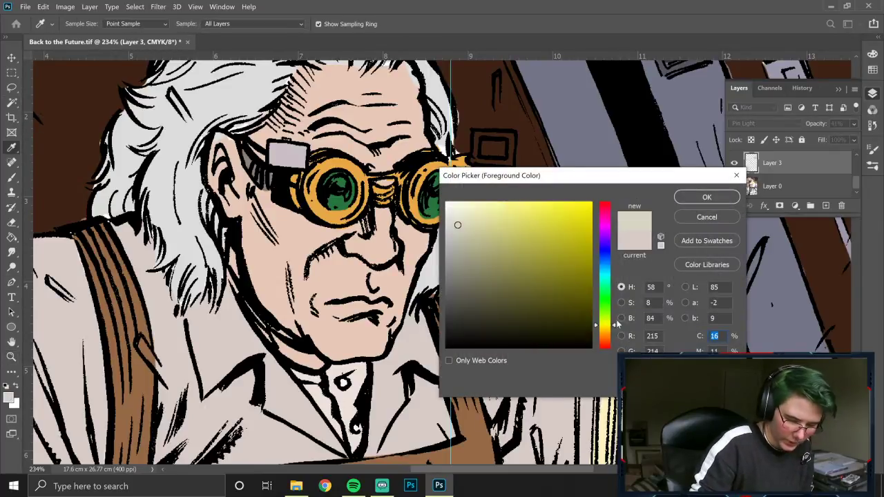
left_click(474, 205)
left_click(707, 197)
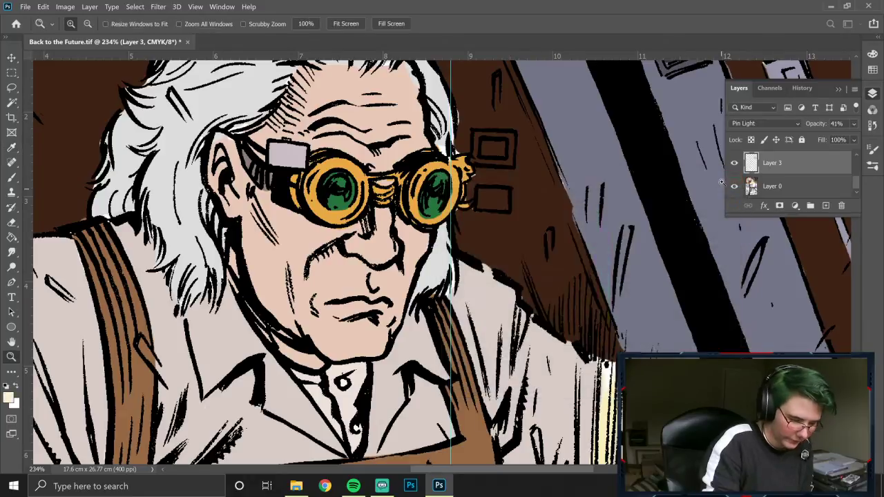
Step: Try painting pale yellow highlights in Overlay mode over the man's face, goggles and strap plate on Layer 3
key("b")
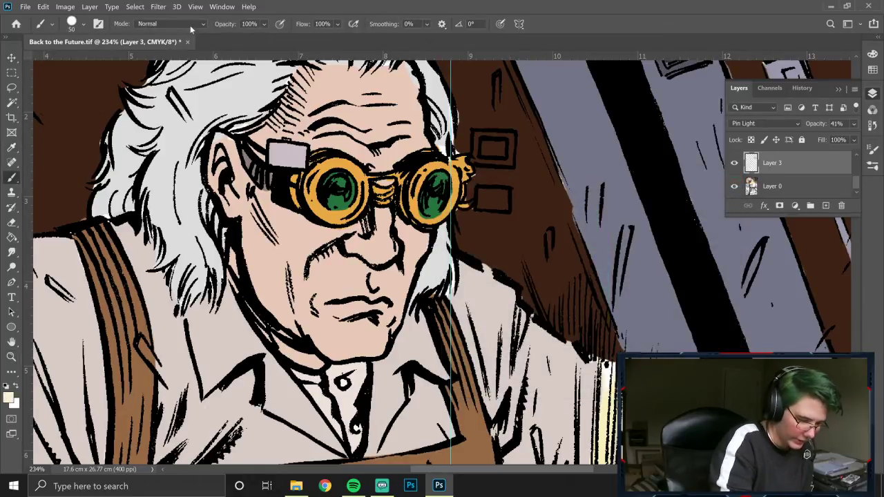
left_click(191, 25)
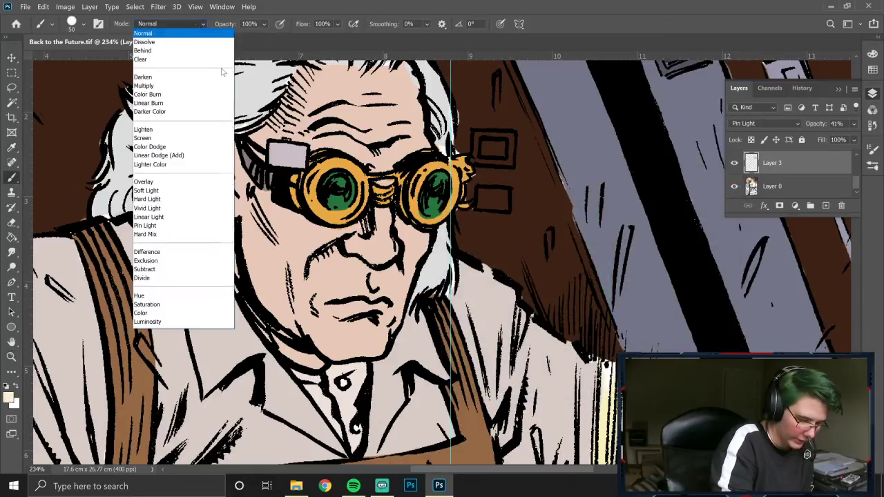
left_click(163, 182)
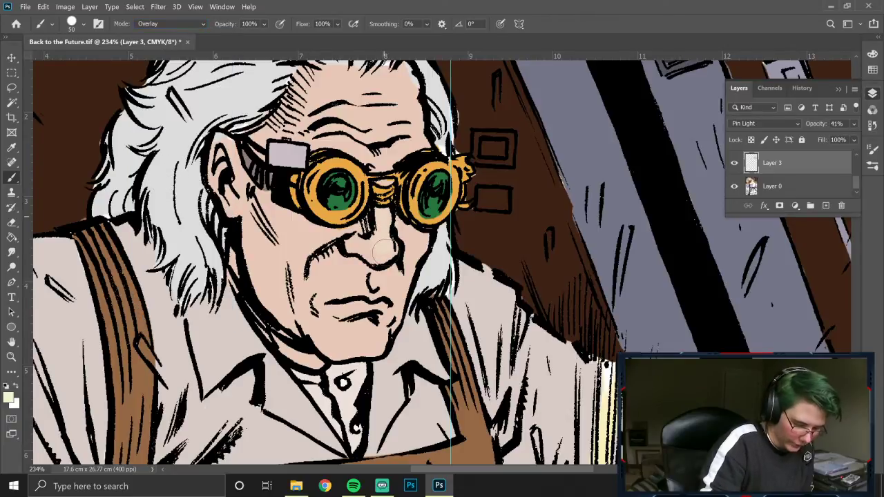
mouse_move(383, 256)
left_mouse_down()
mouse_move(368, 241)
mouse_move(398, 253)
mouse_move(387, 251)
mouse_move(414, 231)
mouse_move(387, 305)
mouse_move(375, 274)
mouse_move(380, 284)
mouse_move(338, 305)
mouse_move(384, 296)
mouse_move(376, 339)
mouse_move(363, 328)
mouse_move(340, 342)
mouse_move(370, 344)
left_mouse_up()
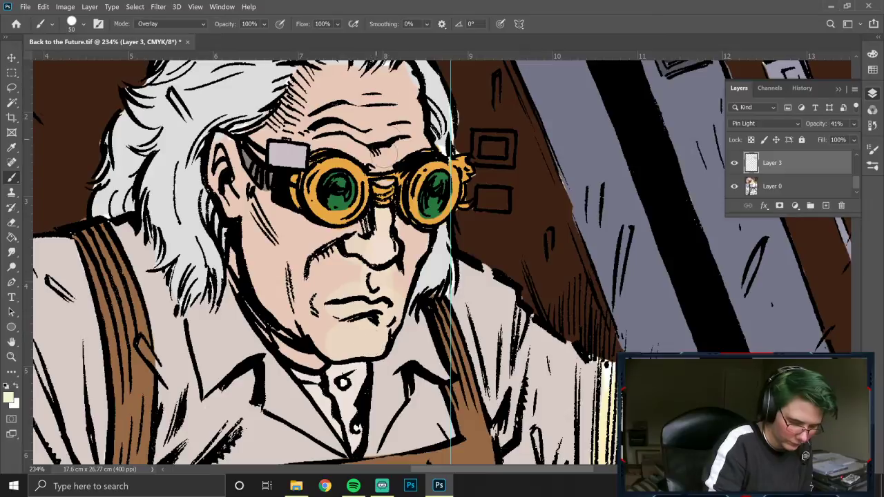
mouse_move(384, 159)
left_mouse_down()
mouse_move(361, 148)
mouse_move(396, 143)
mouse_move(367, 128)
mouse_move(376, 130)
mouse_move(379, 83)
mouse_move(394, 138)
mouse_move(365, 125)
left_mouse_up()
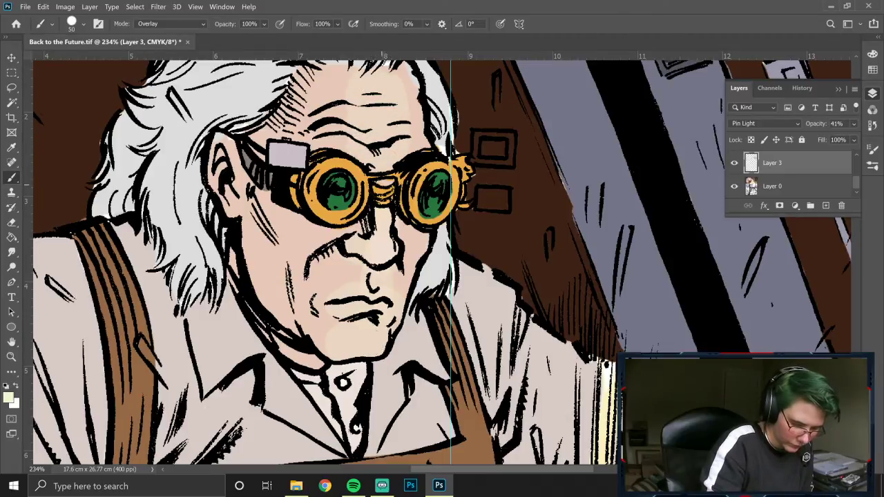
mouse_move(388, 188)
left_mouse_down()
mouse_move(356, 194)
mouse_move(339, 216)
mouse_move(317, 181)
mouse_move(354, 185)
mouse_move(340, 202)
left_mouse_up()
mouse_move(445, 211)
left_mouse_down()
mouse_move(418, 203)
mouse_move(456, 204)
left_mouse_up()
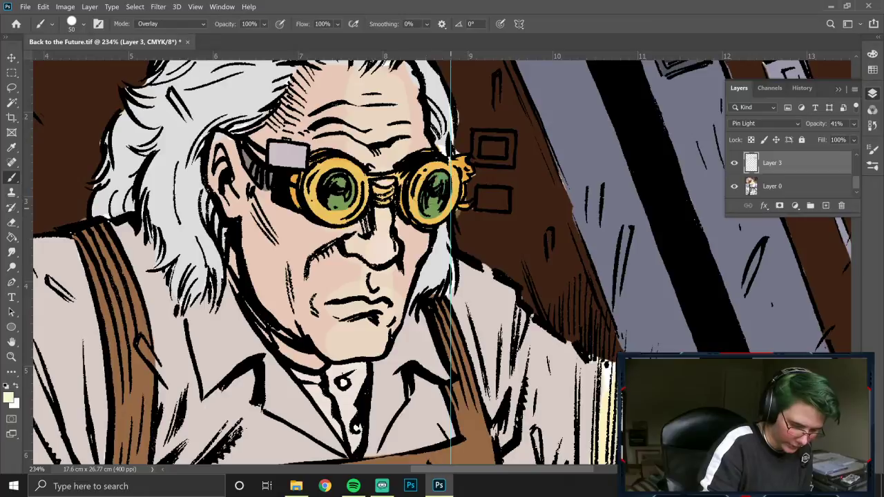
left_click_drag(294, 141, 277, 171)
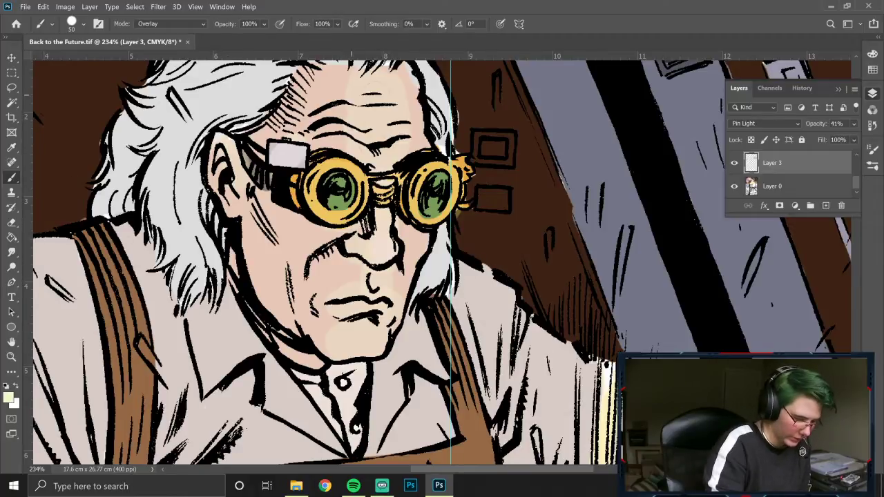
Step: Sample the man's skin tone, return the brush mode to Normal and try painting across his face
left_click(330, 103, "alt")
left_click(183, 25)
left_click(181, 32)
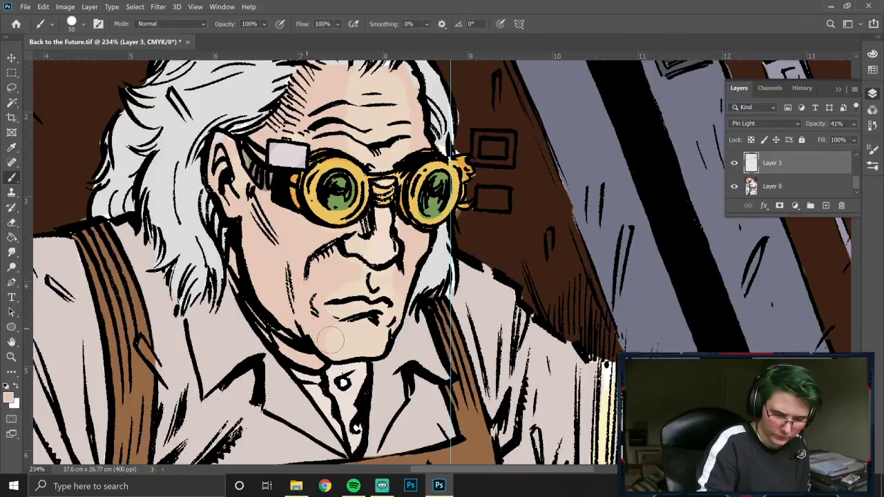
mouse_move(396, 80)
left_mouse_down()
mouse_move(349, 117)
mouse_move(363, 128)
mouse_move(353, 166)
mouse_move(405, 224)
mouse_move(376, 315)
mouse_move(314, 273)
left_mouse_up()
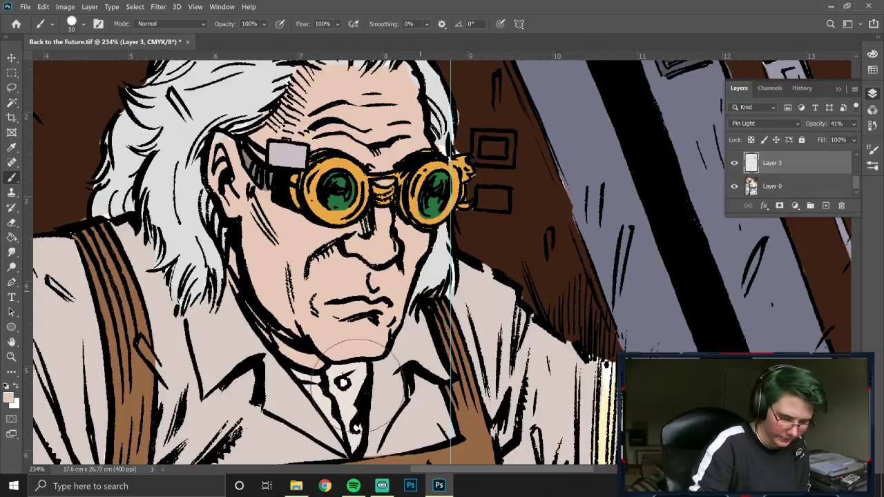
Step: Make Layer 0 active, try a brush stroke across the man's hair and undo it
left_click(766, 185)
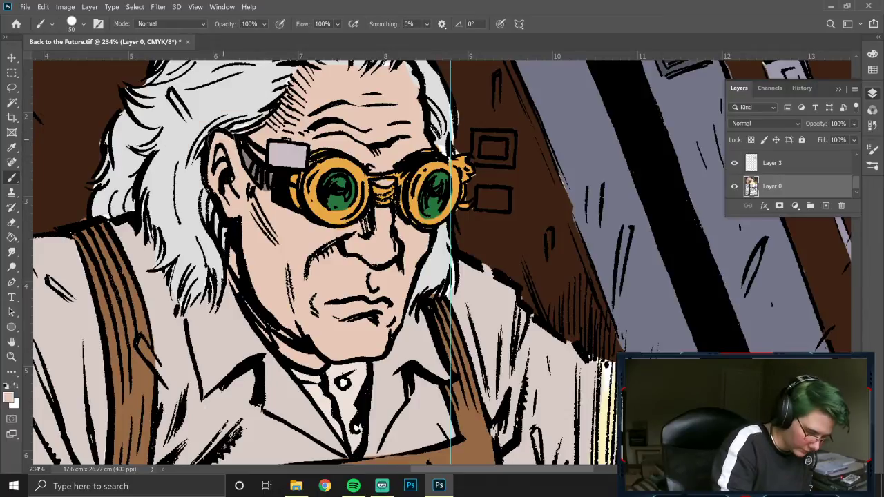
mouse_move(237, 110)
left_mouse_down()
mouse_move(203, 152)
mouse_move(261, 82)
left_mouse_up()
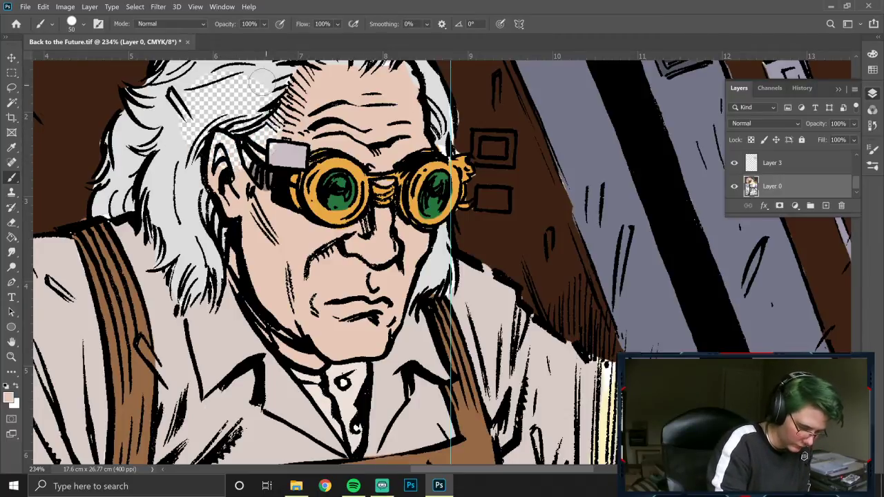
key("ctrl+z")
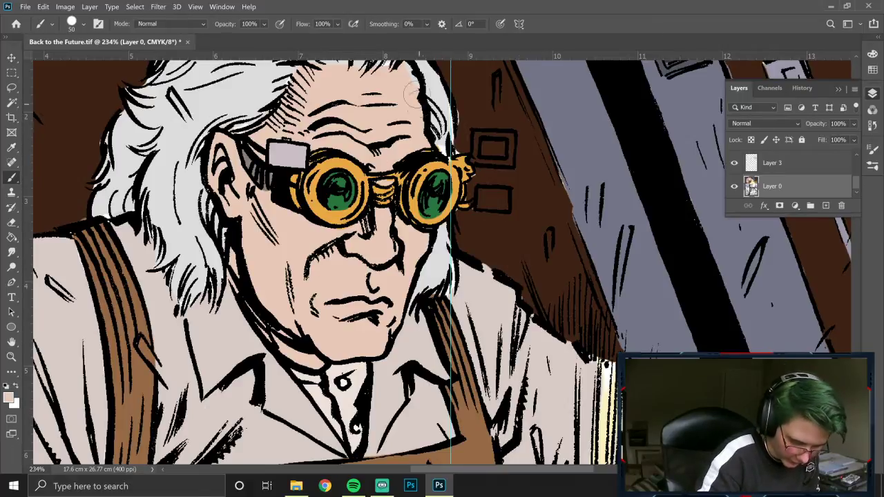
Step: Touch up the man's hairline on Layer 0 with sampled hair grey and skin tone, reducing the brush to 25 px
left_click(873, 93)
scroll(860, 181, "up", 2)
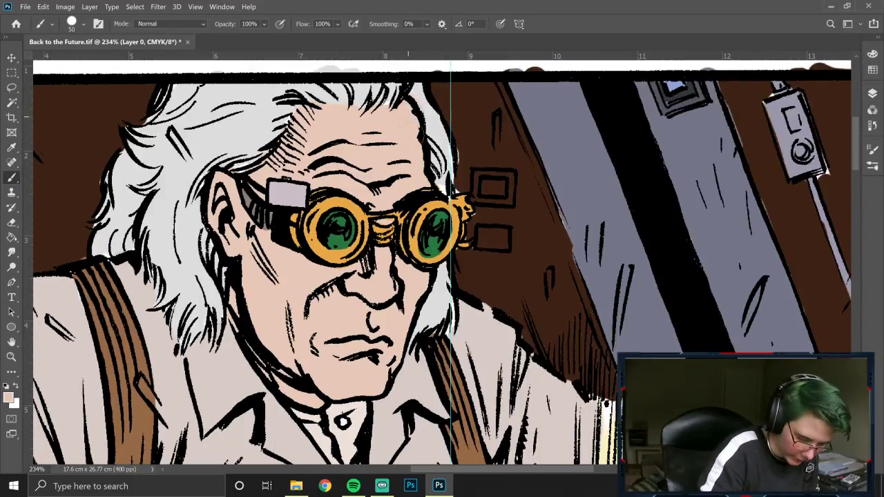
left_click(431, 123, "alt")
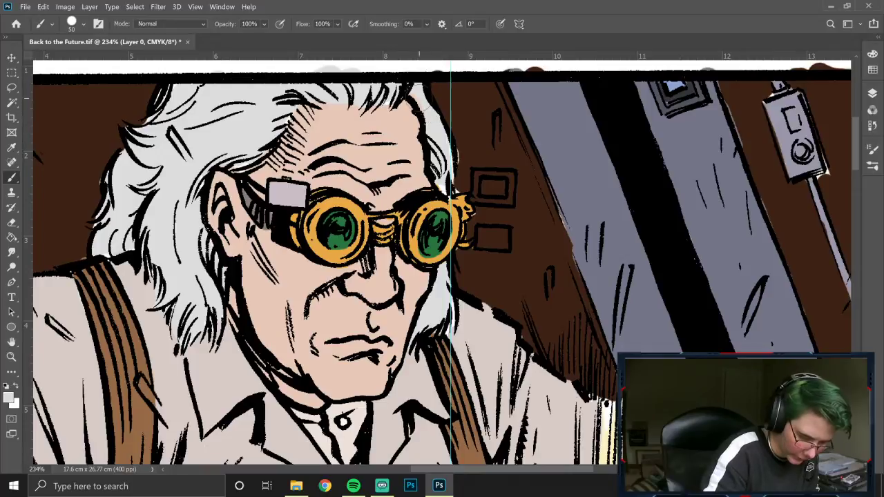
left_click(406, 123, "alt")
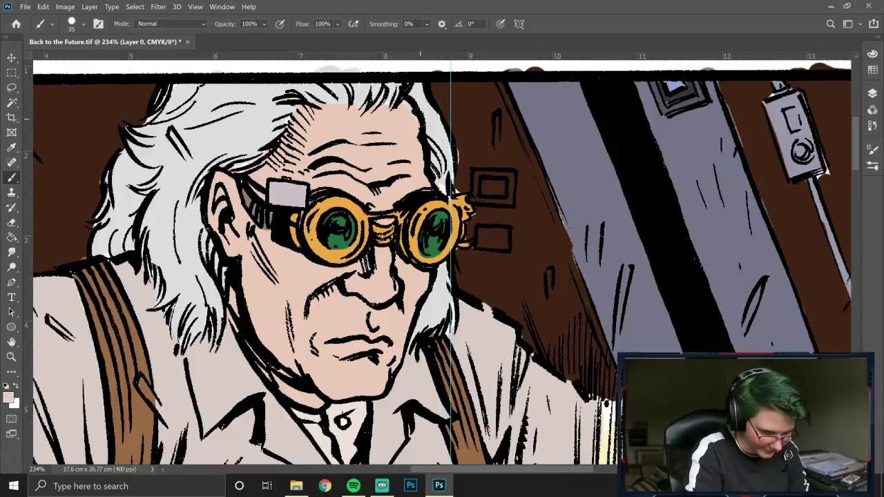
key("bracketleft")
key("bracketleft")
key("bracketleft")
key("bracketleft")
key("bracketleft")
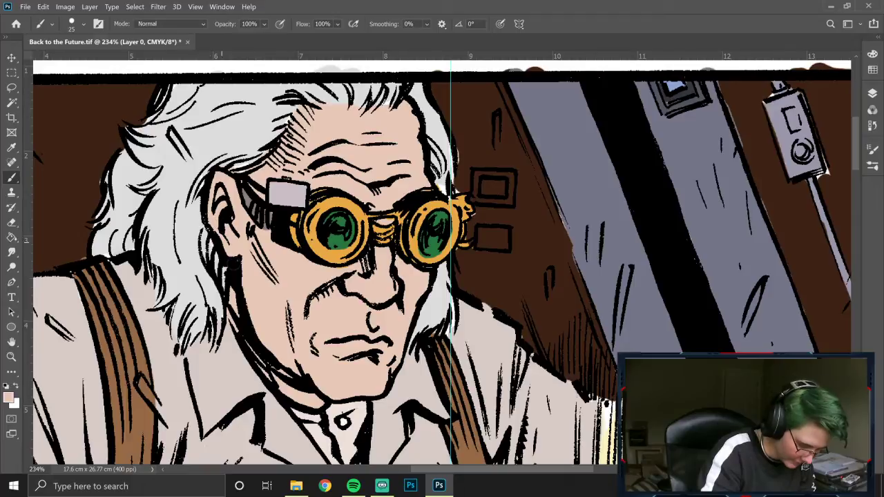
Step: Touch up the edges of the hair and goggles with sampled hair grey, wall brown and goggle orange
left_click(193, 222, "alt")
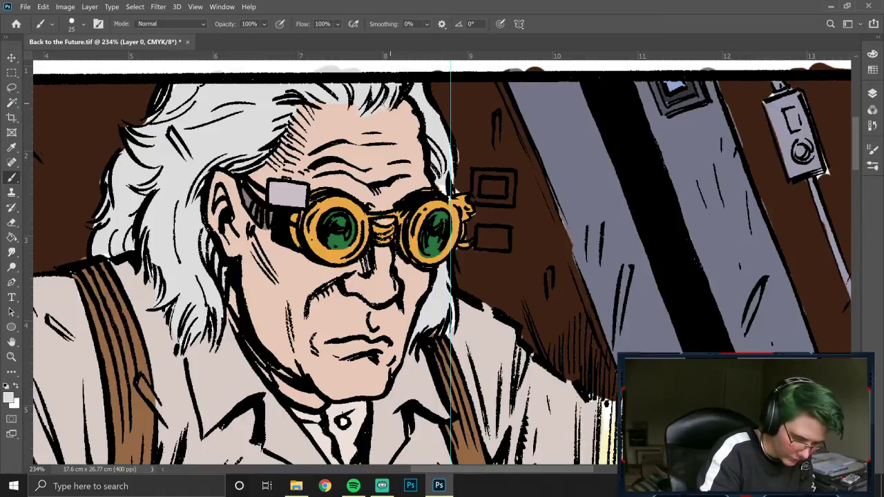
left_click(409, 138, "alt")
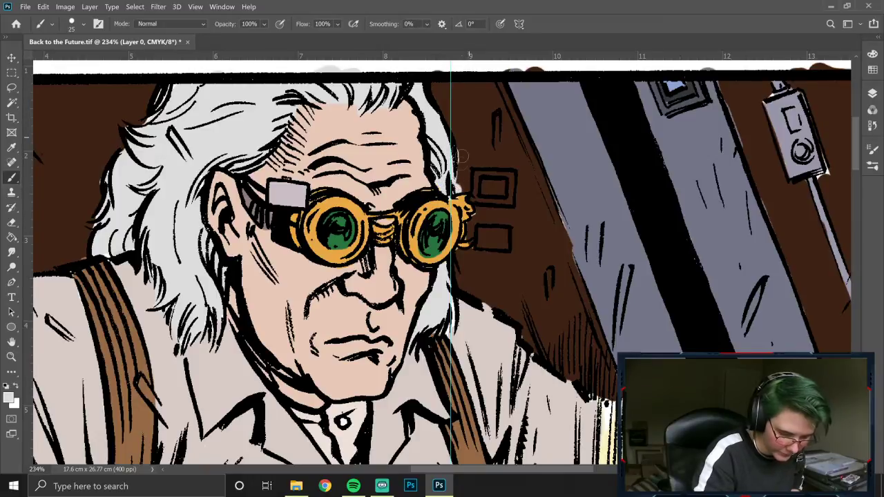
left_click(467, 173, "alt")
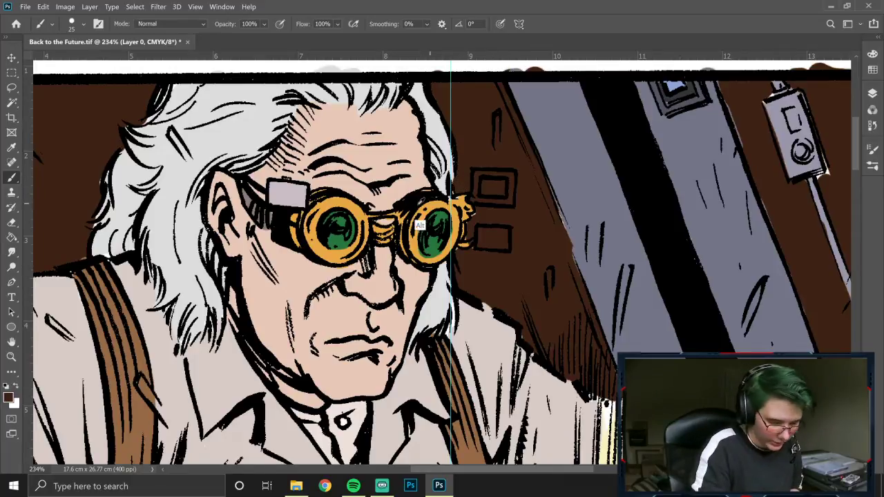
left_click(437, 205, "alt")
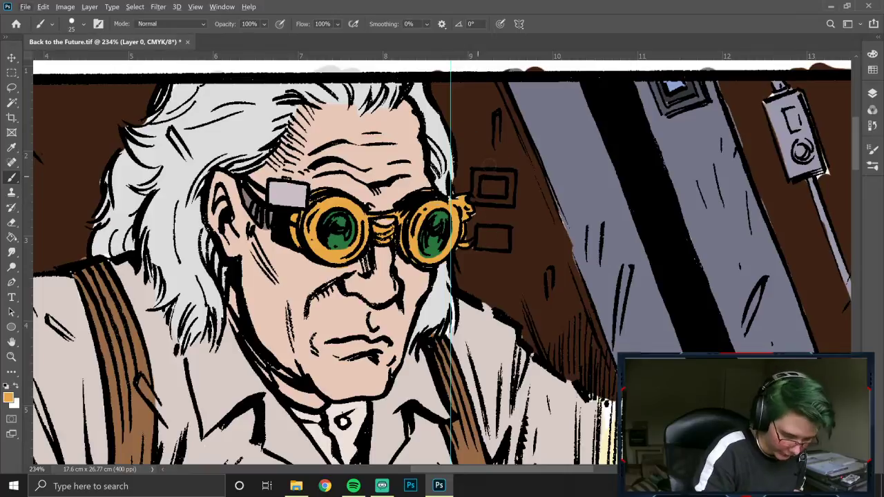
Step: Zoom out to 66.7% to check the whole first panel and save the comic page
key("z")
left_click(483, 325, "alt")
left_click(484, 324, "alt")
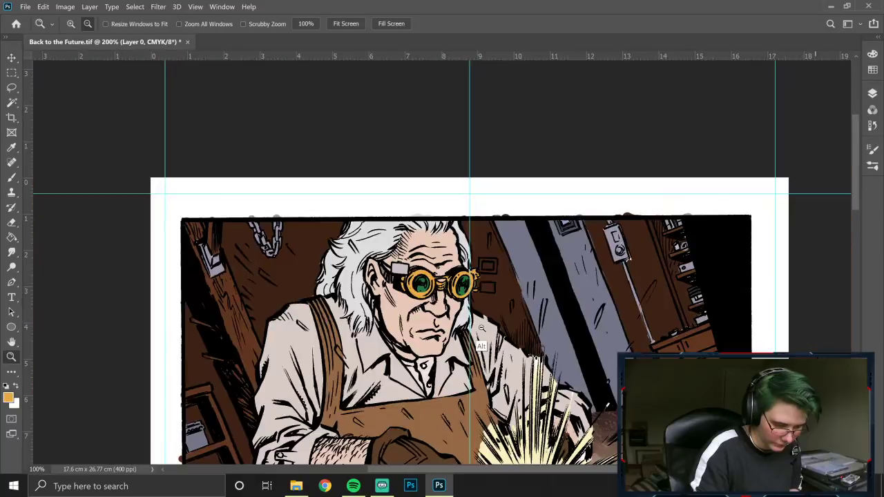
left_click(481, 328, "alt")
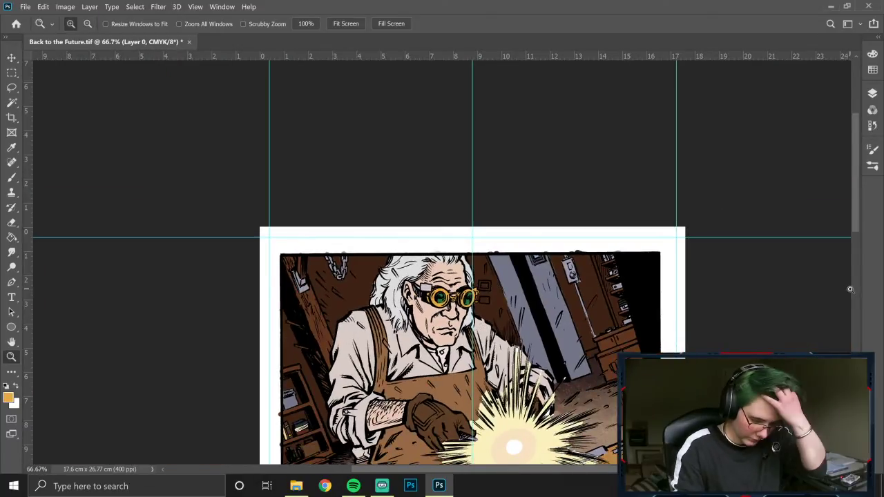
scroll(855, 215, "down", 3)
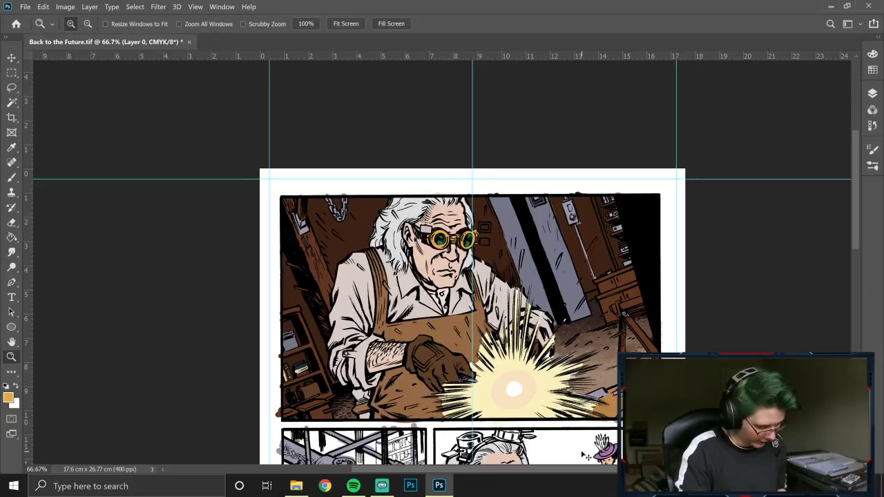
key("ctrl+s")
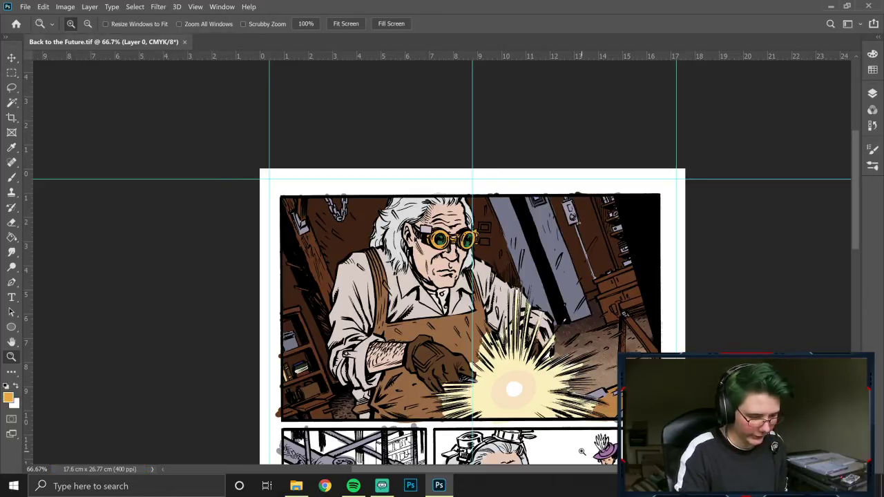
Step: Close Photoshop and minimise the Streamlabs OBS window to uncover the Spring 2020 folder
left_click(872, 6)
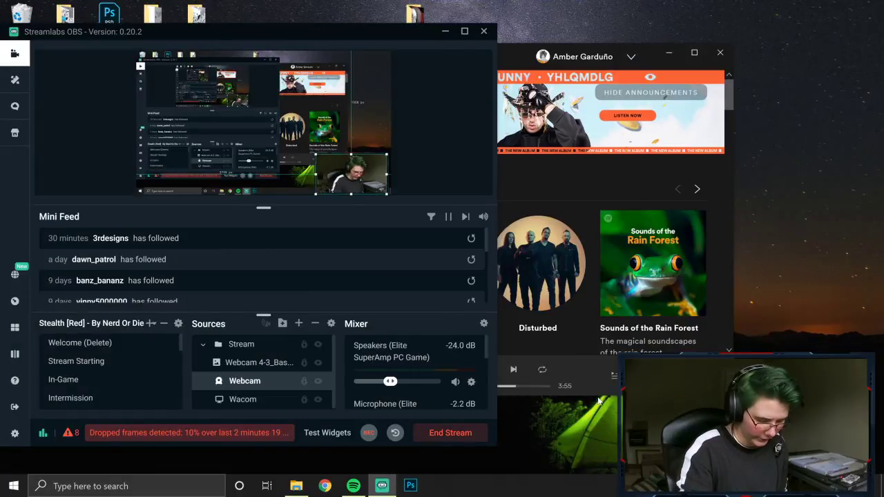
left_click(446, 33)
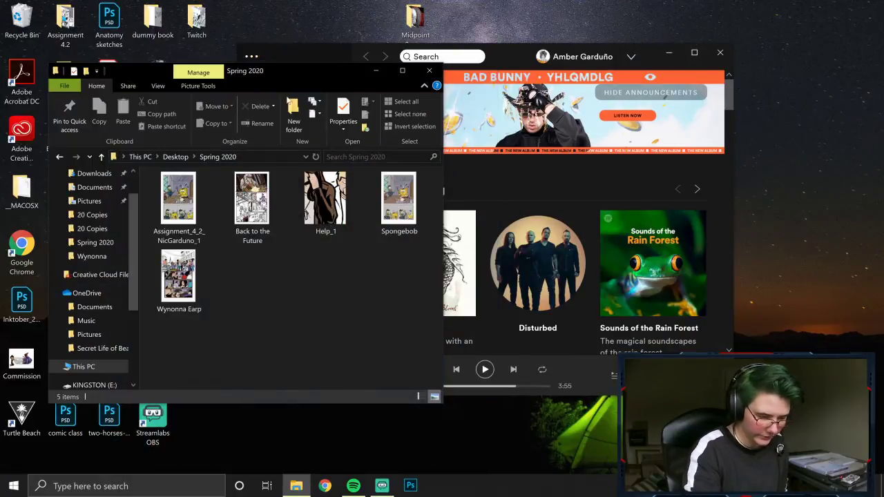
Step: Minimise Spotify, reopen the Back to the Future comic page in Photoshop and close the Lazy Nezumi Pro window
left_click(660, 48)
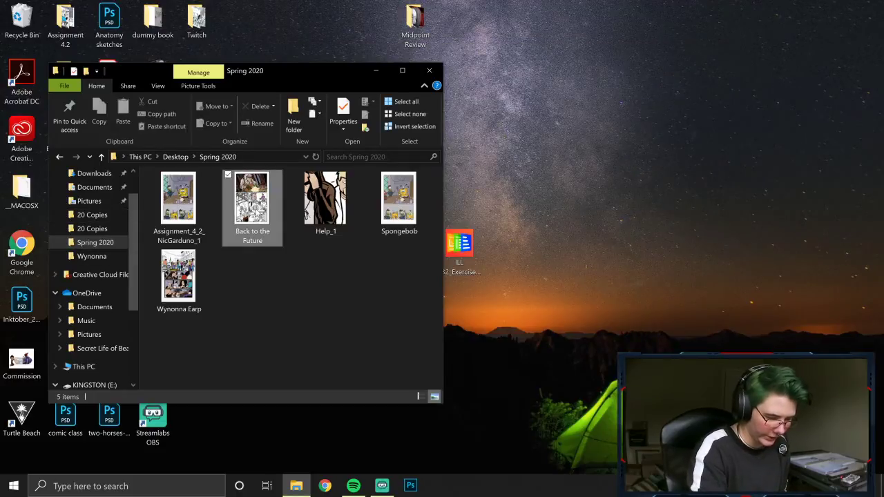
right_click(257, 211)
mouse_move(219, 333)
left_click(332, 341)
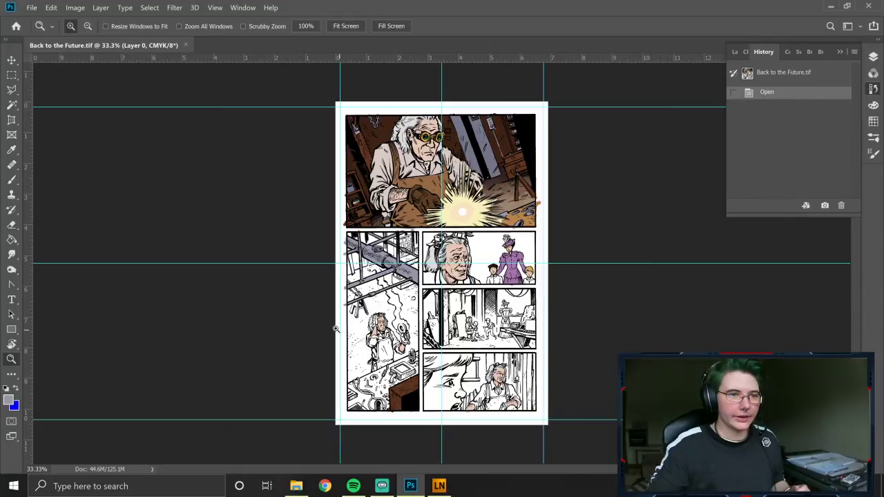
left_click(449, 491)
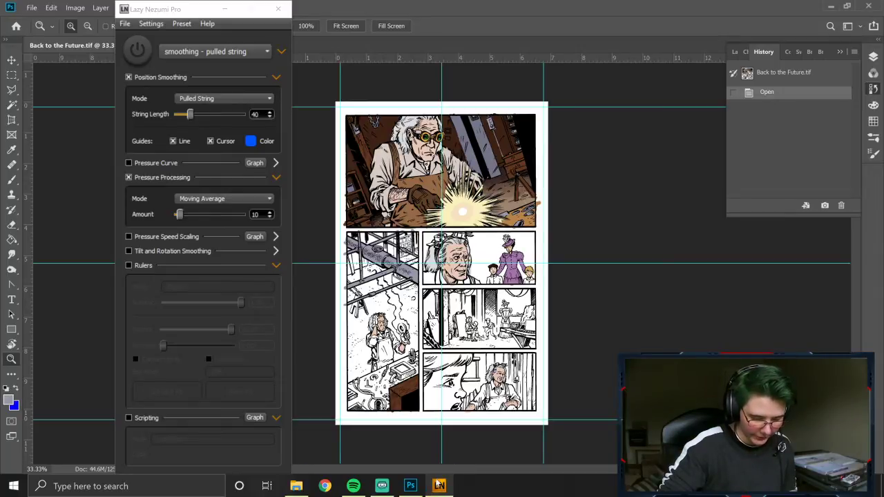
left_click(278, 9)
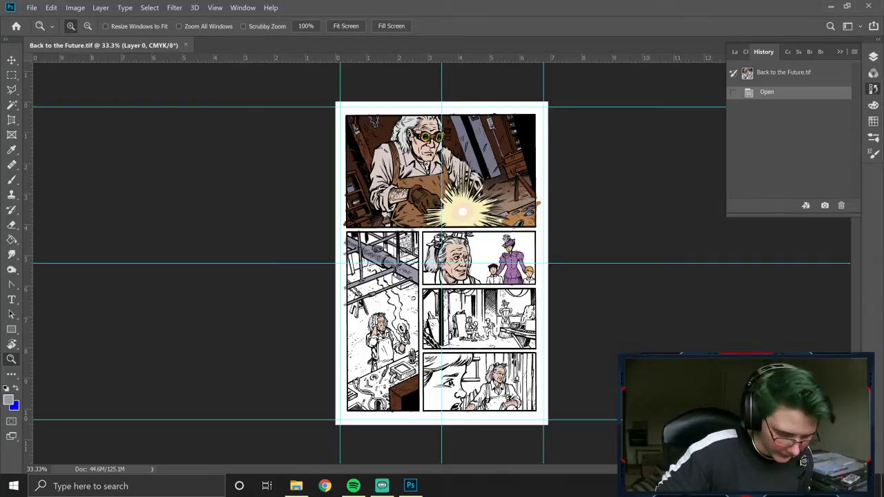
Step: Choose the Wood Grain 2 brush from the Mine brush group
left_click(875, 153)
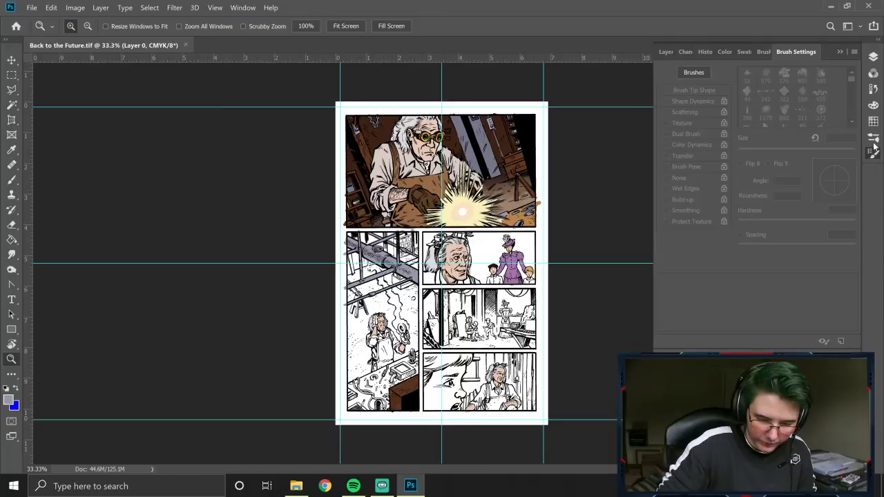
left_click(875, 139)
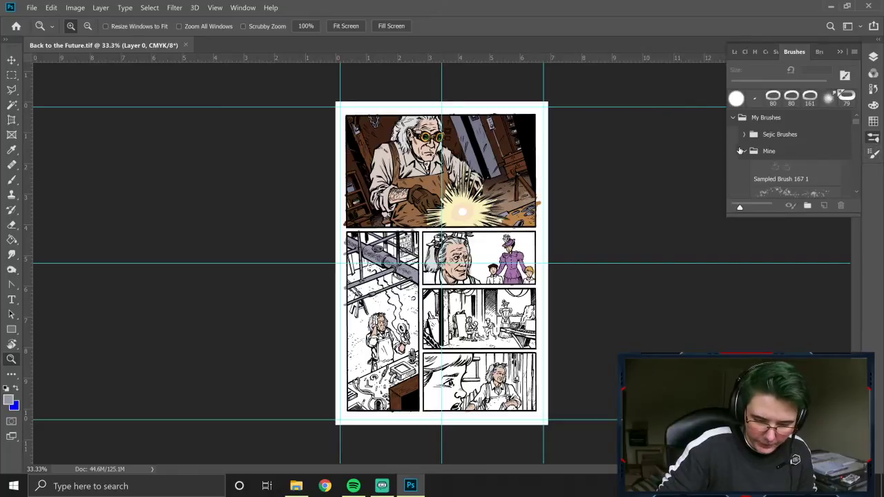
scroll(795, 148, "down", 5)
scroll(796, 148, "down", 8)
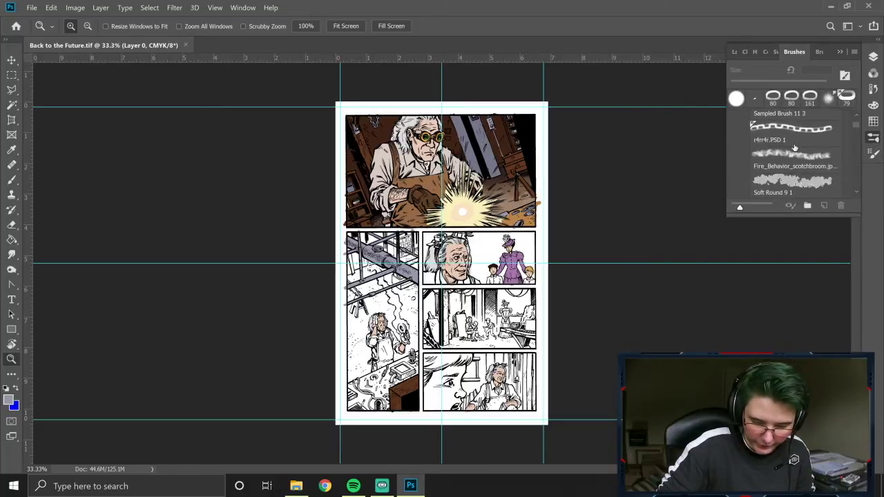
scroll(796, 148, "down", 8)
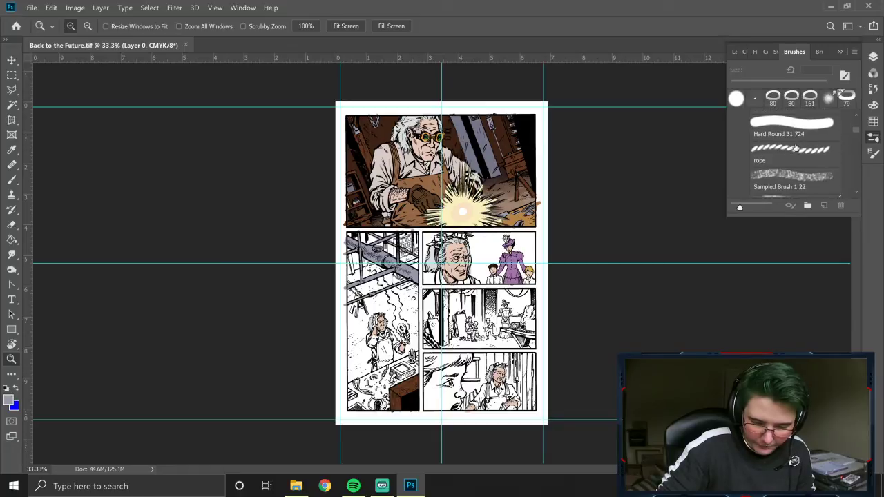
scroll(797, 148, "down", 6)
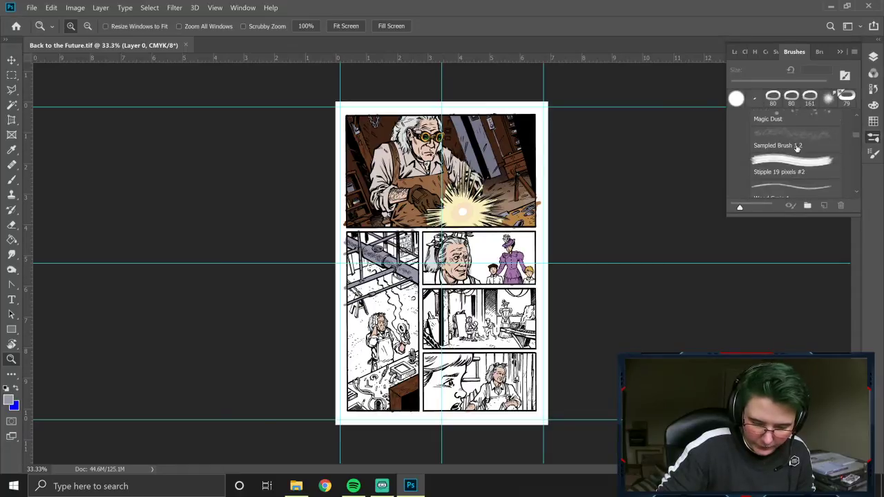
key("b")
left_click(791, 158)
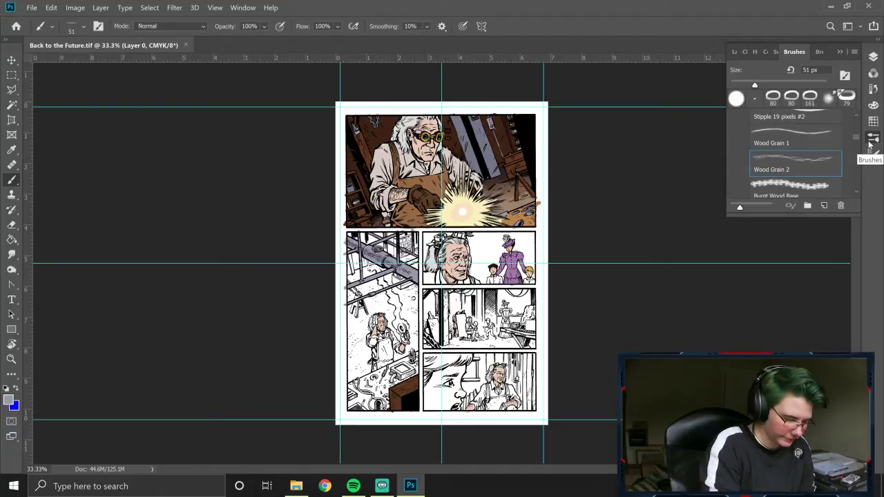
Step: Set the foreground colour to the pale yellow sampled from the spark burst in the first panel
left_click(11, 359)
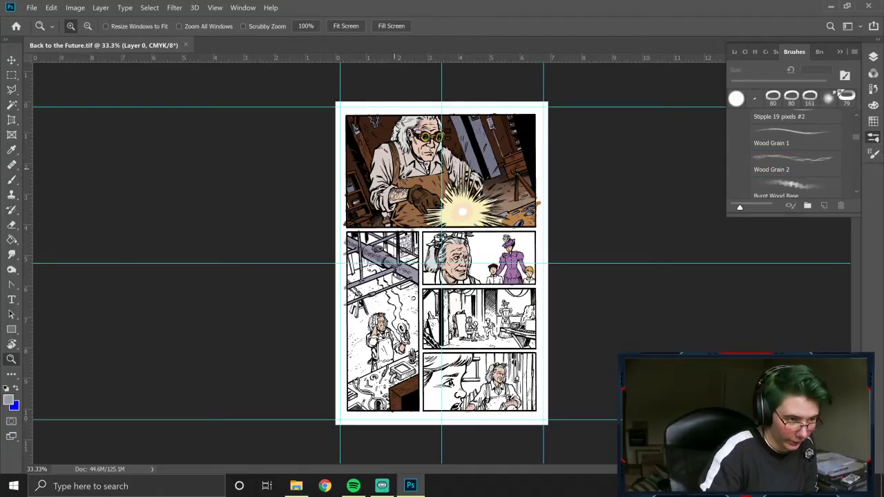
left_click(440, 201)
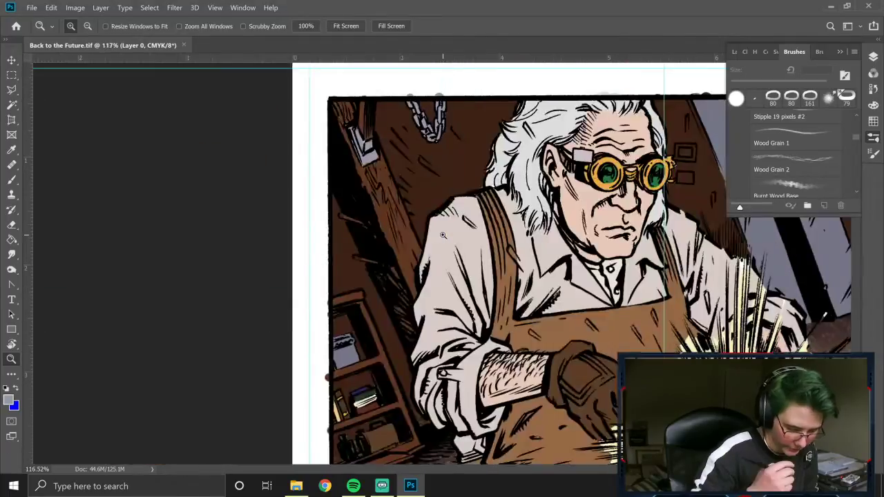
left_click(8, 403)
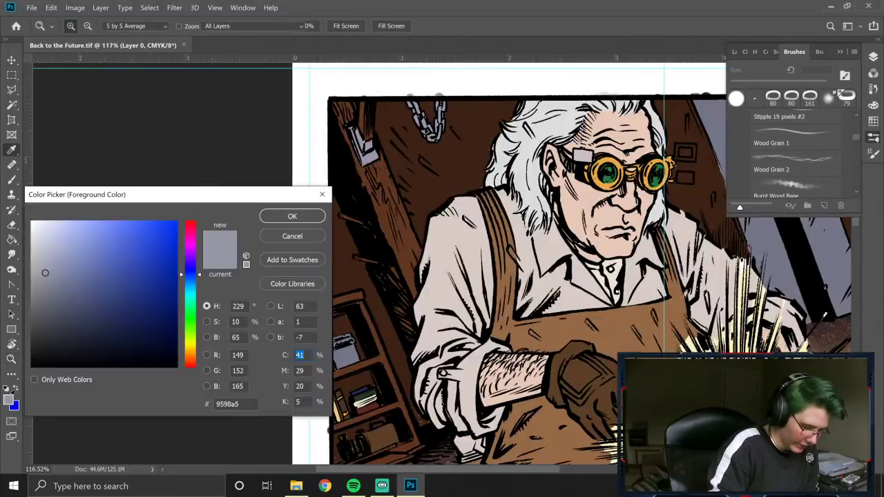
left_click(738, 265)
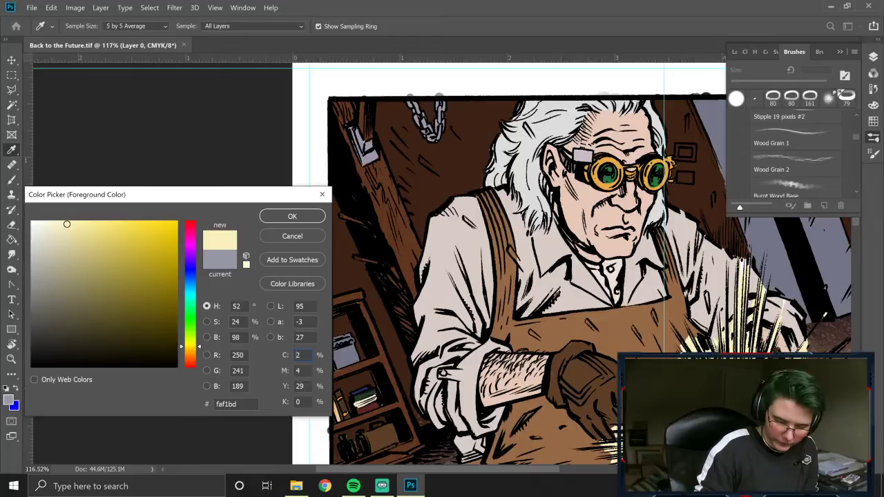
left_click(292, 217)
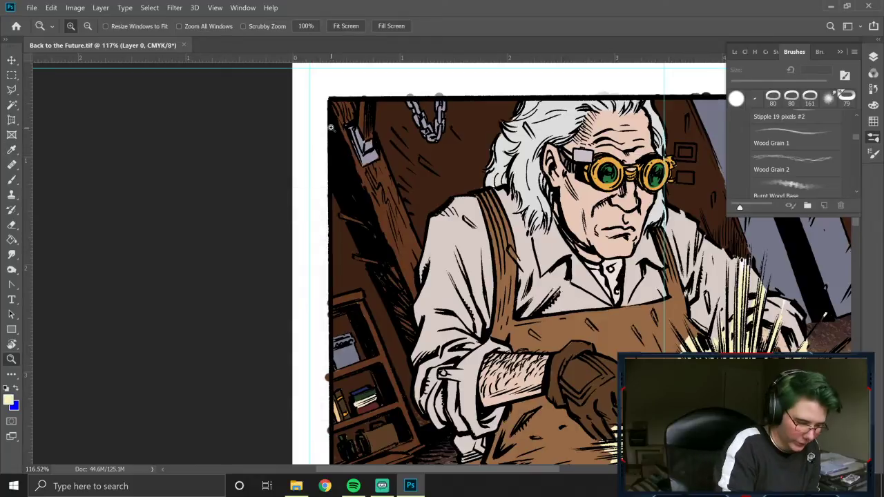
Step: Paint pale yellow wood-grain highlights along the slanted beam beside the man, with the 51 px brush in Overlay mode
left_click(13, 179)
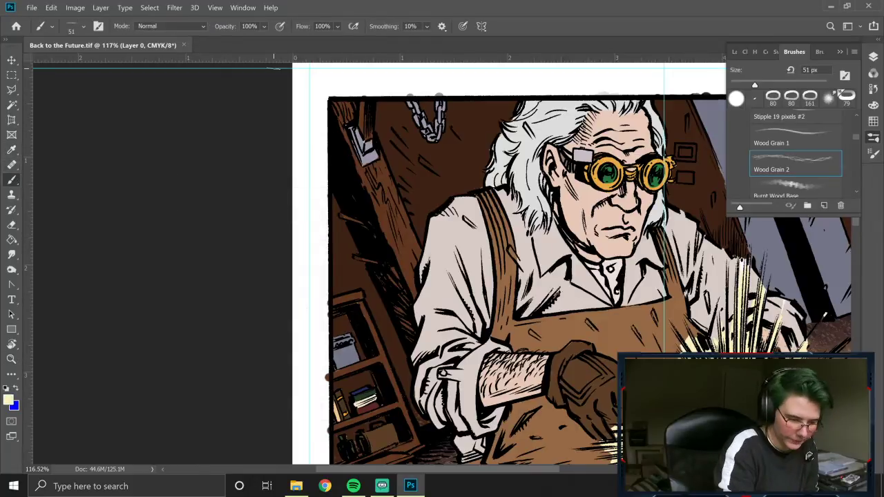
left_click(170, 26)
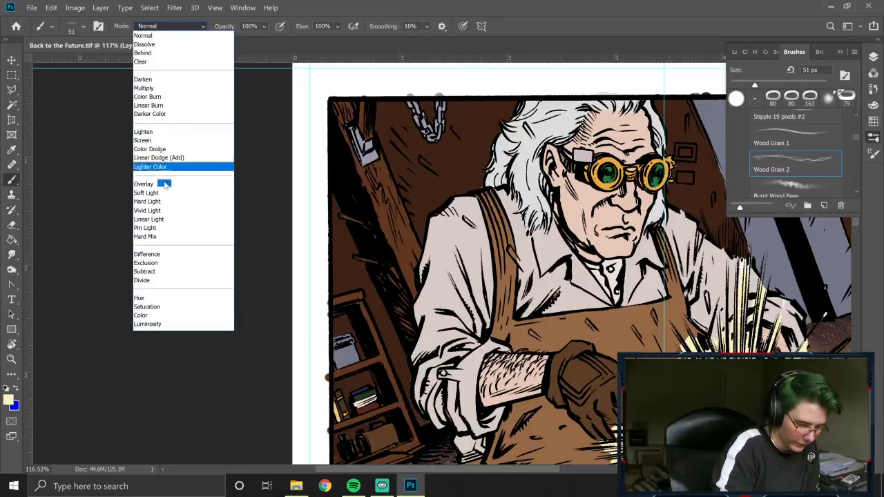
left_click(162, 184)
mouse_move(380, 180)
left_mouse_down()
mouse_move(390, 221)
mouse_move(378, 163)
mouse_move(420, 283)
left_mouse_up()
mouse_move(390, 235)
left_mouse_down()
mouse_move(400, 263)
mouse_move(393, 273)
mouse_move(412, 297)
left_mouse_up()
left_click_drag(403, 264, 416, 291)
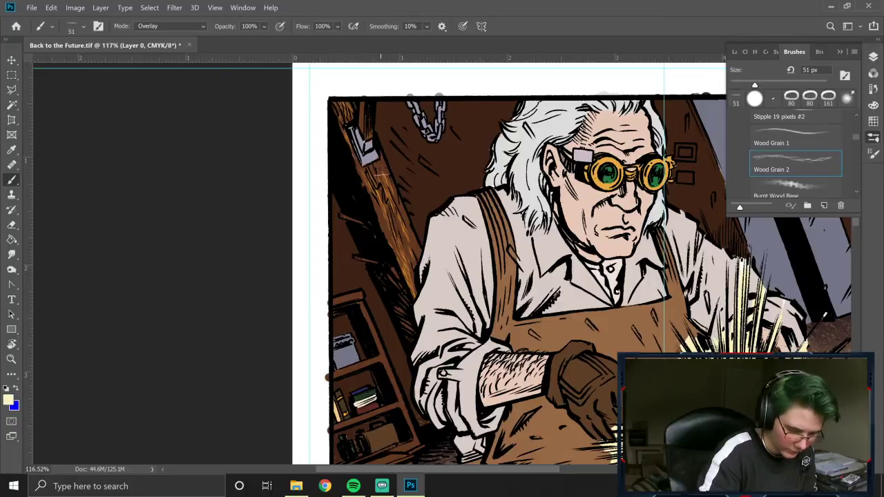
Step: Add darker grain to the slanted beam and its upper end with sampled brown in Multiply mode
left_click(158, 31)
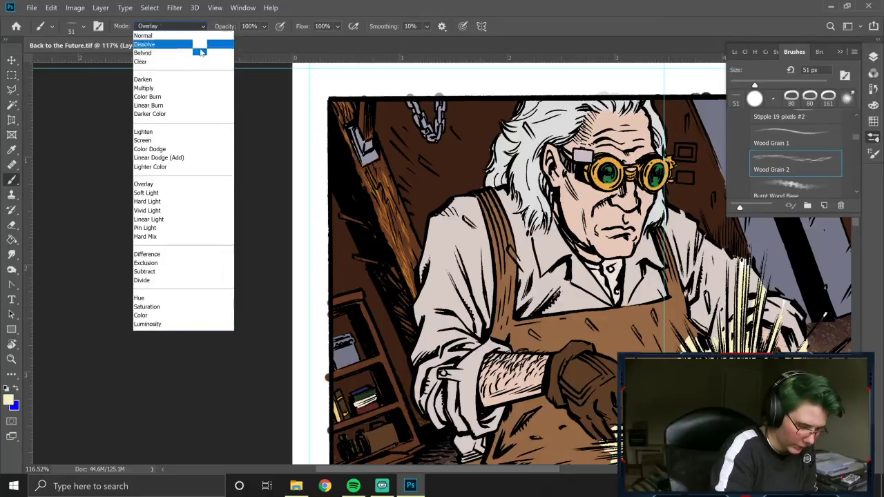
left_click(173, 87)
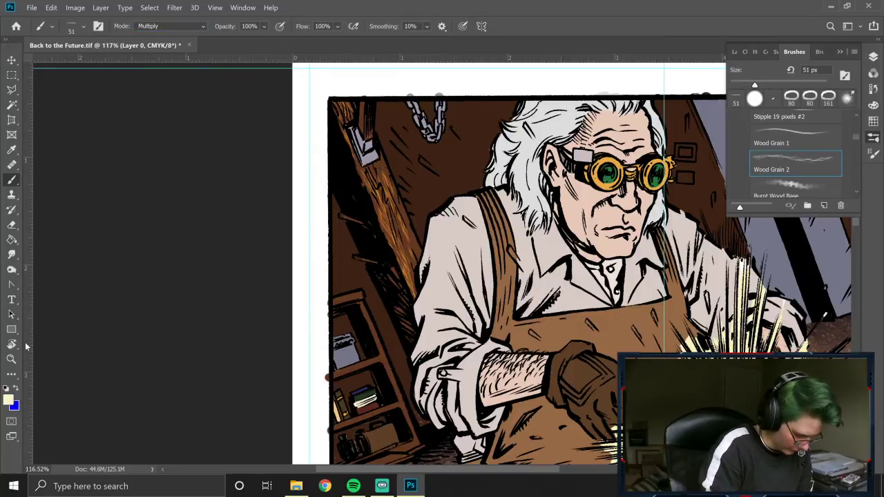
key("x")
left_click(403, 228, "alt")
mouse_move(384, 164)
left_mouse_down()
mouse_move(407, 235)
mouse_move(387, 205)
mouse_move(408, 283)
left_mouse_up()
left_click_drag(386, 219, 402, 266)
mouse_move(362, 169)
left_mouse_down()
mouse_move(394, 238)
mouse_move(368, 164)
mouse_move(382, 184)
left_mouse_up()
left_click_drag(338, 116, 346, 107)
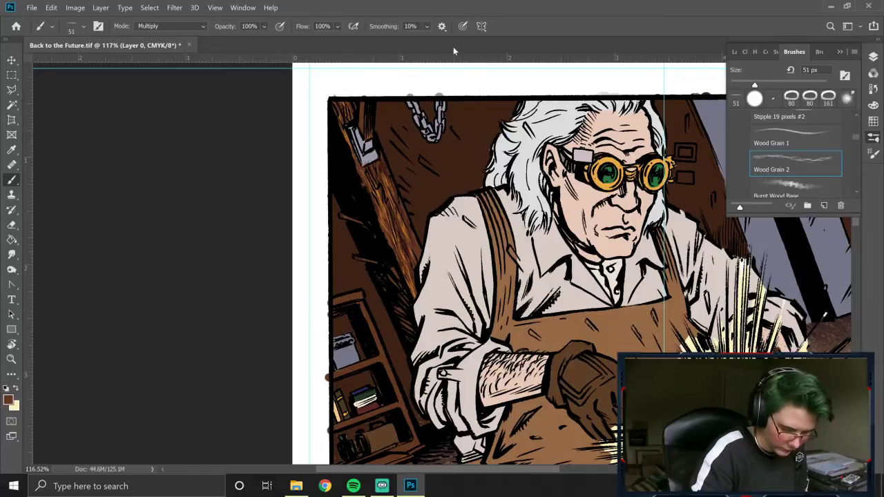
Step: Switch the wood-grain brush back to pale yellow in Overlay mode
key("x")
left_click(170, 26)
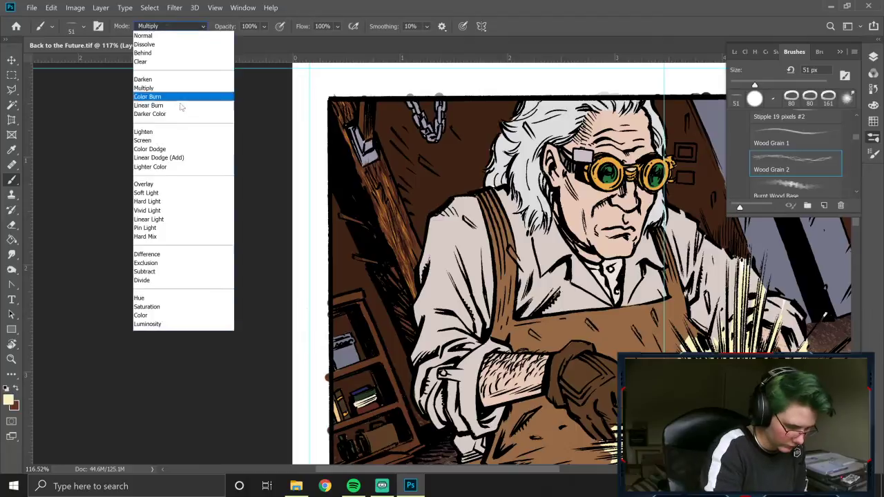
left_click(177, 185)
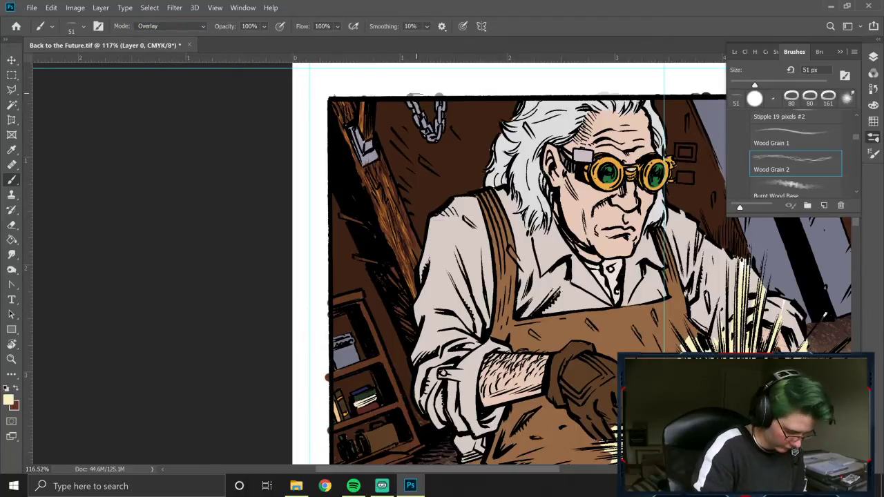
Step: Sample the wall's brown, return the brush to Multiply mode and deepen the grain along the whole slanted beam
left_click(407, 111, "alt")
left_click(202, 26)
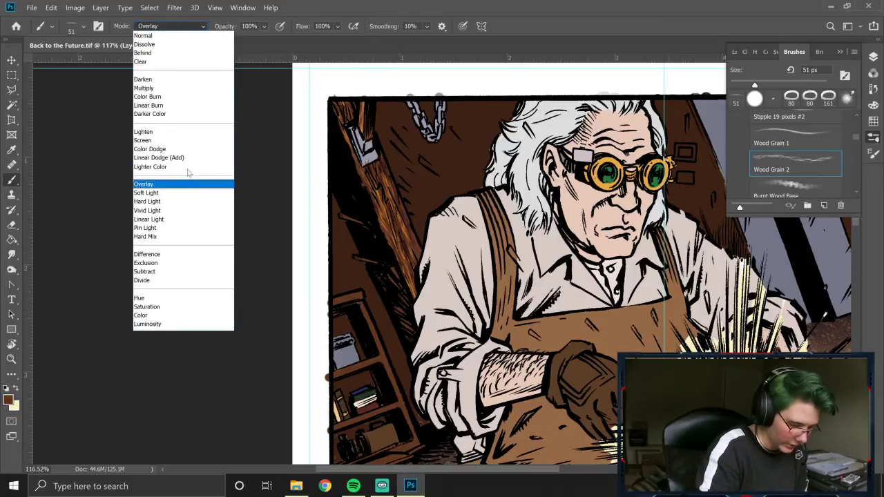
left_click(176, 89)
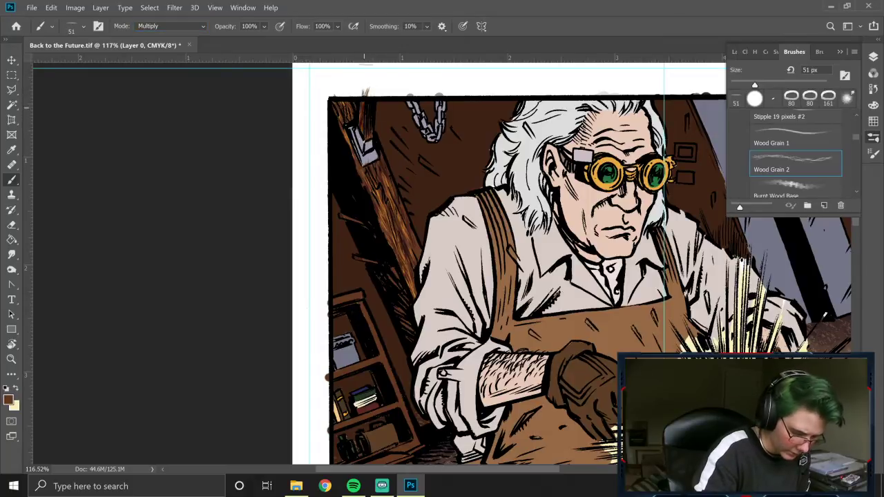
left_click(371, 80)
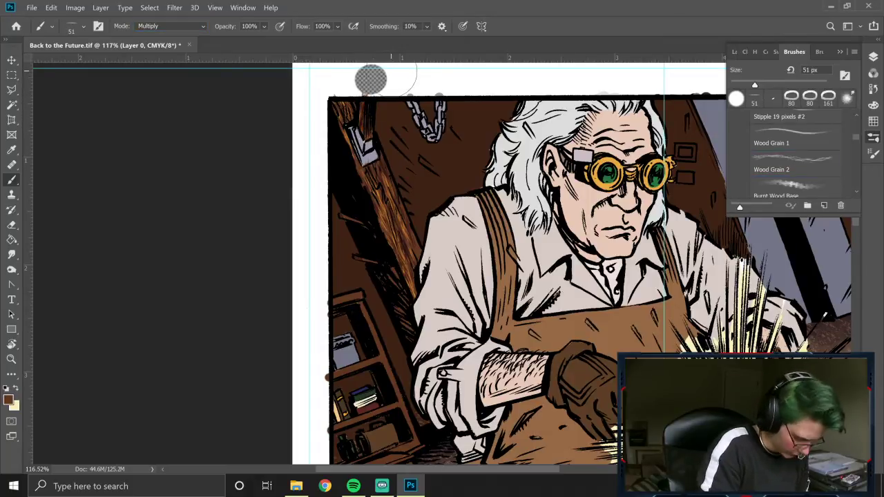
key("ctrl+z")
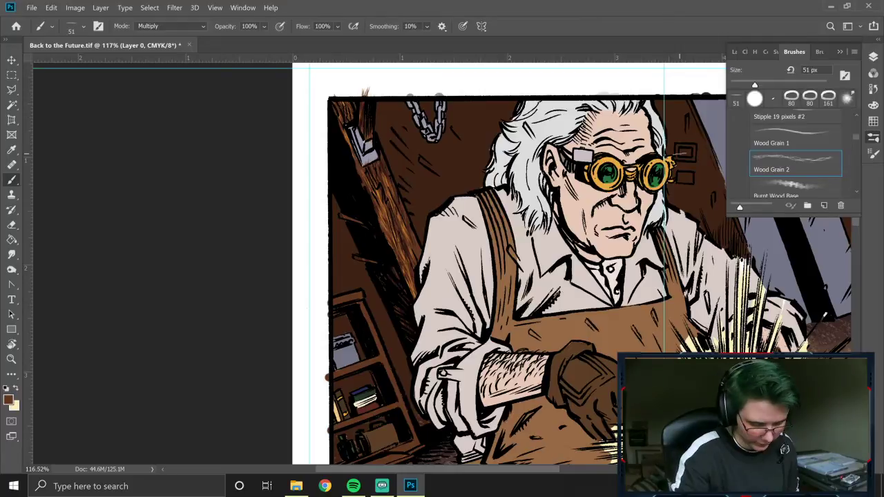
left_click_drag(417, 252, 395, 206)
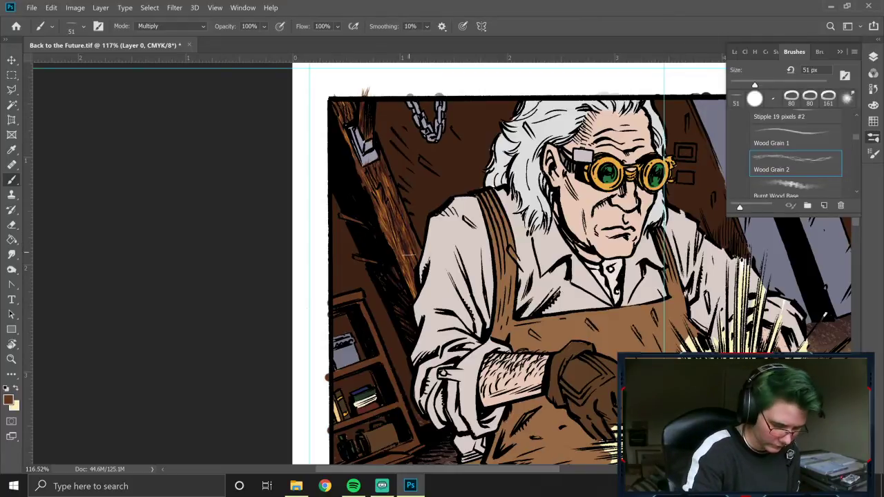
left_click_drag(414, 293, 387, 217)
left_click_drag(398, 252, 371, 185)
left_click_drag(395, 232, 372, 170)
left_click_drag(405, 213, 386, 176)
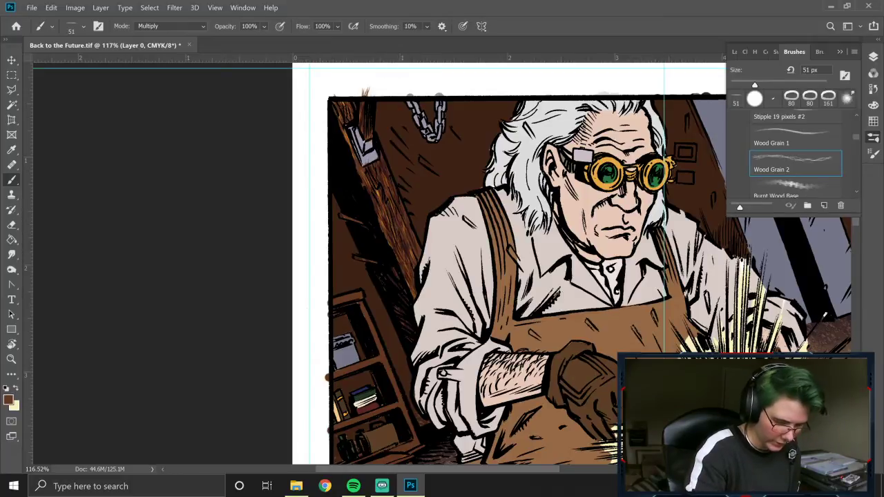
left_click_drag(392, 230, 375, 185)
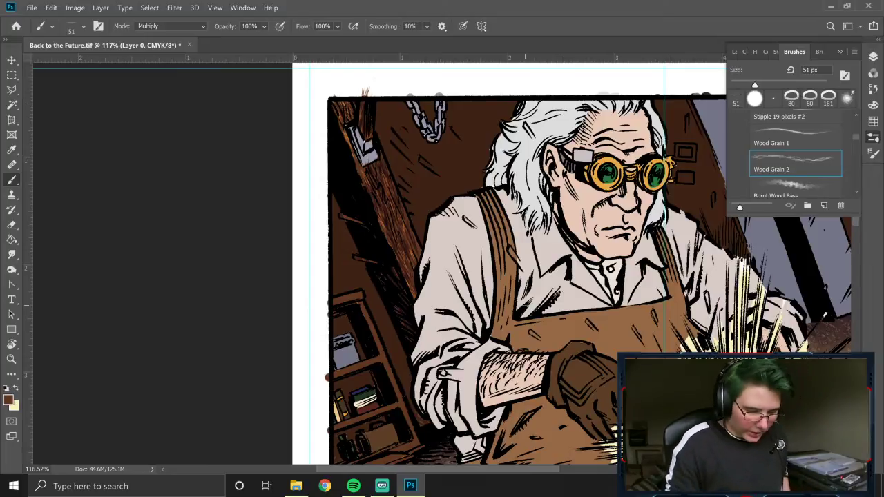
Step: Try 51 px wood-grain strokes on the brown wall below the chain and undo them
left_click_drag(388, 146, 398, 156)
left_click_drag(427, 192, 411, 165)
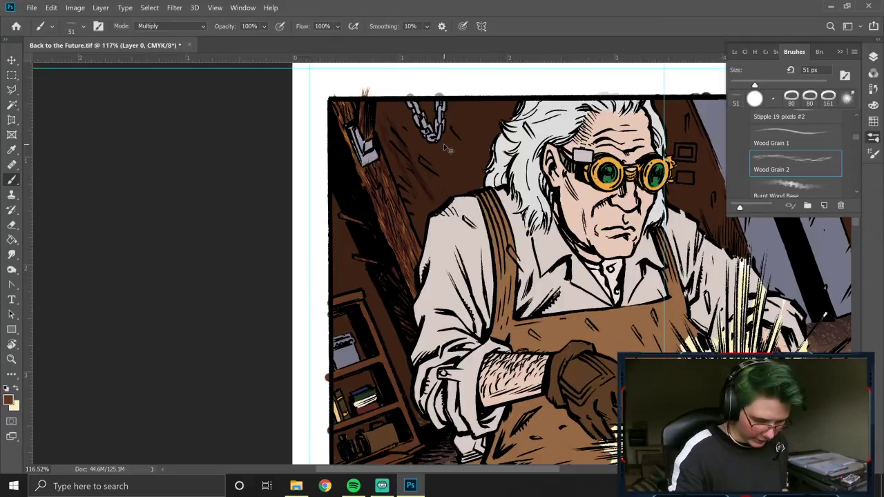
key("ctrl+z")
key("ctrl+z")
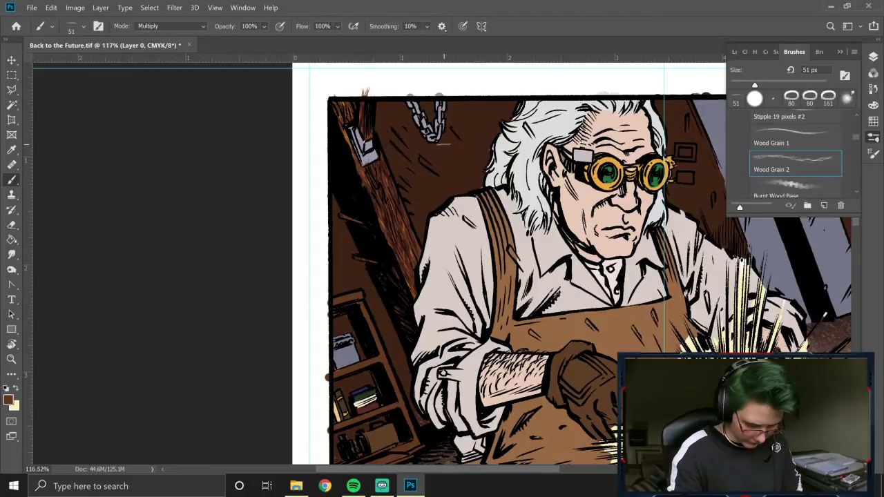
Step: Enlarge the brush to 100 px and paint wood grain across the wall around the chain, undoing the unwanted strokes
key("bracketright")
key("bracketright")
key("bracketright")
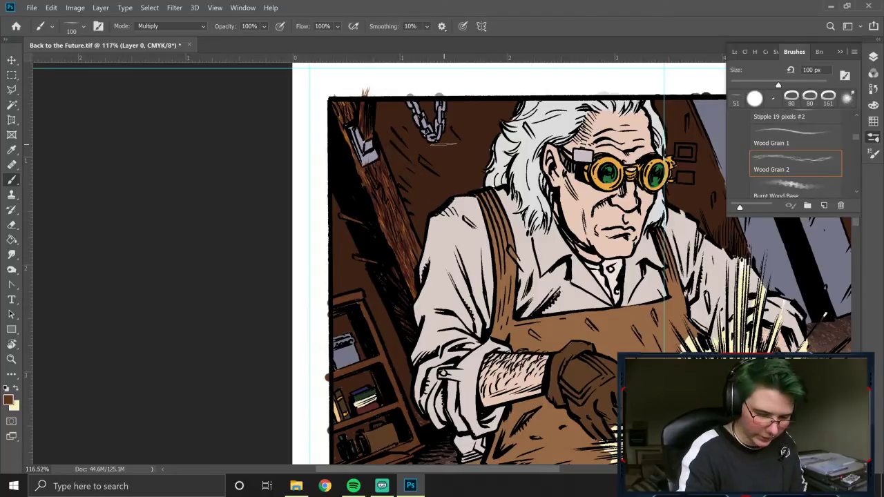
mouse_move(409, 143)
left_mouse_down()
mouse_move(441, 166)
mouse_move(436, 136)
mouse_move(472, 171)
mouse_move(461, 109)
mouse_move(485, 147)
mouse_move(500, 116)
left_mouse_up()
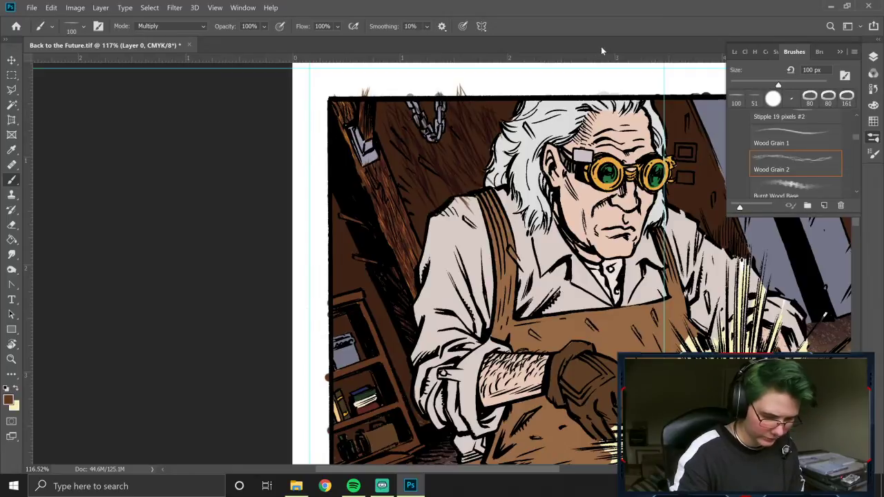
key("ctrl+z")
key("ctrl+z")
key("ctrl+z")
key("ctrl+z")
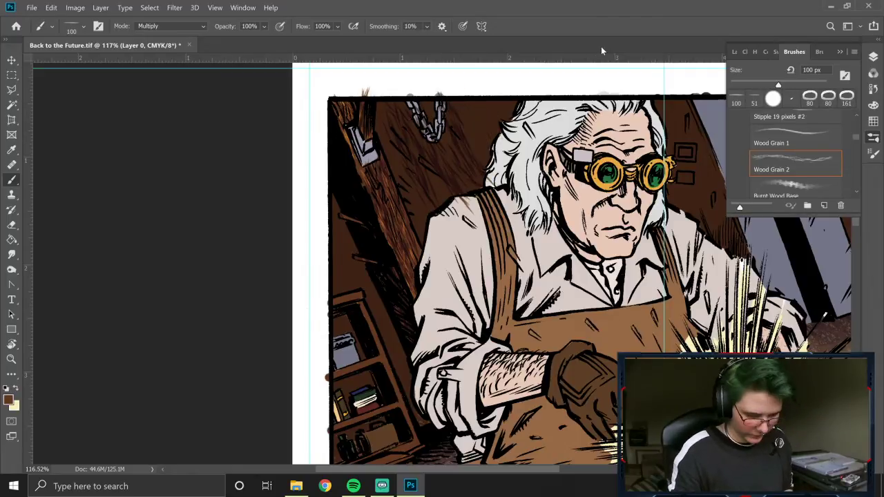
Step: Undo the last wood-grain stroke on the wall and reduce the Wood Grain 2 brush to 40 px
key("ctrl+z")
left_click_drag(744, 326, 462, 326)
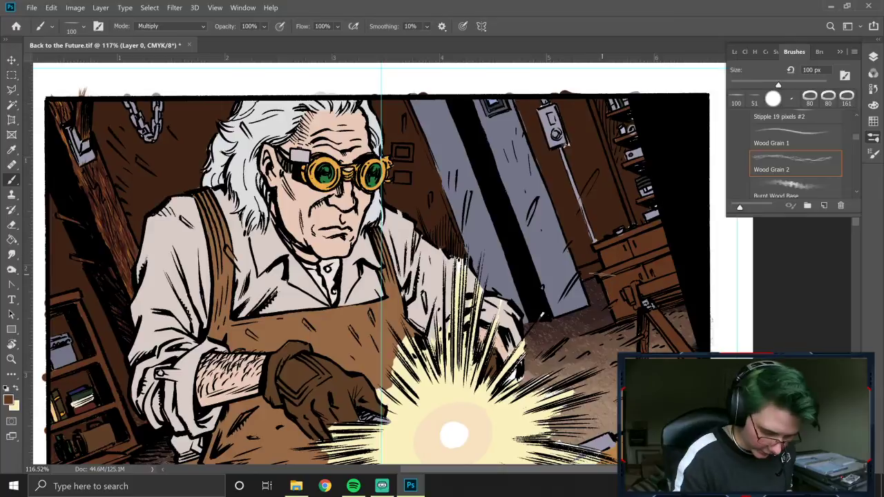
key("p")
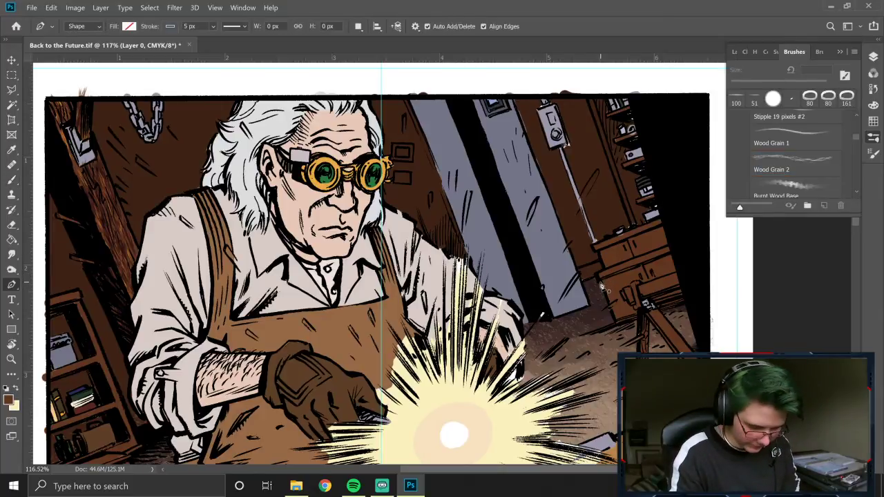
left_click(11, 180)
key("bracketleft")
key("bracketleft")
key("bracketleft")
key("bracketleft")
key("bracketleft")
key("bracketleft")
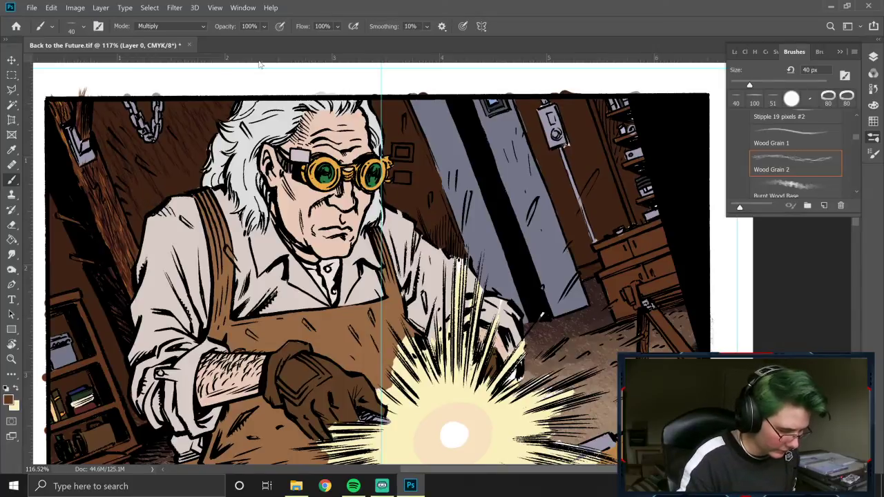
Step: Step back through the document's history to the Open state, discarding all the wood-grain brush strokes
left_click(873, 57)
left_click(874, 88)
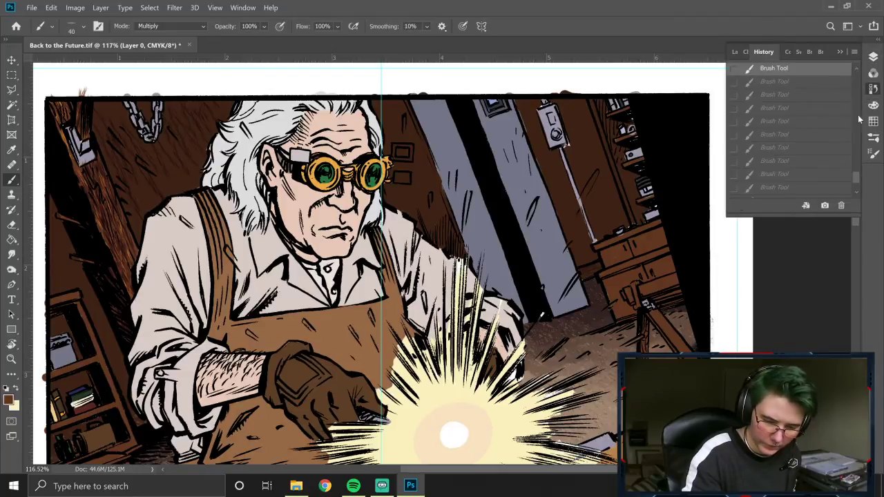
left_click(856, 113)
left_click(856, 113)
left_click(803, 130)
left_click(803, 89)
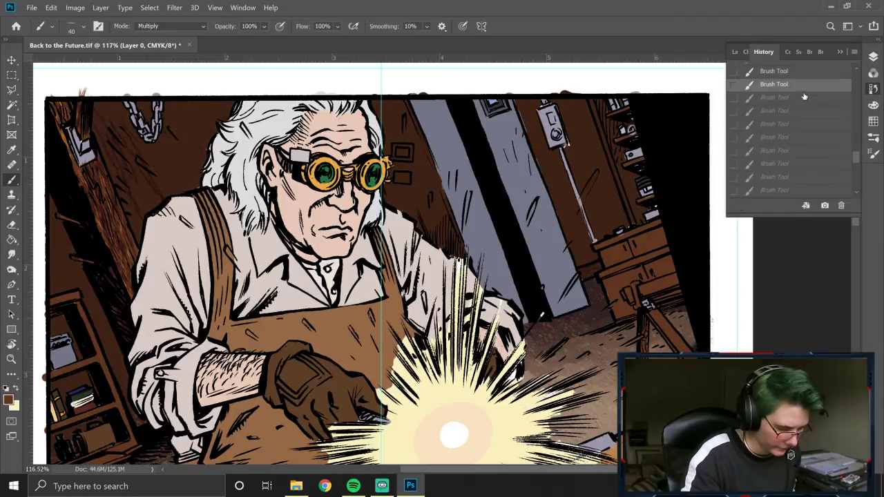
left_click(800, 70)
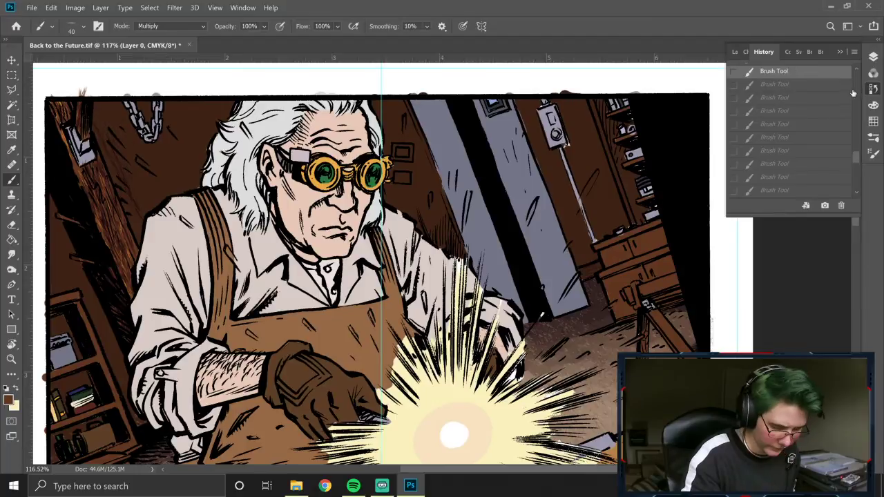
left_click(788, 172)
left_click(785, 172)
left_click(786, 160)
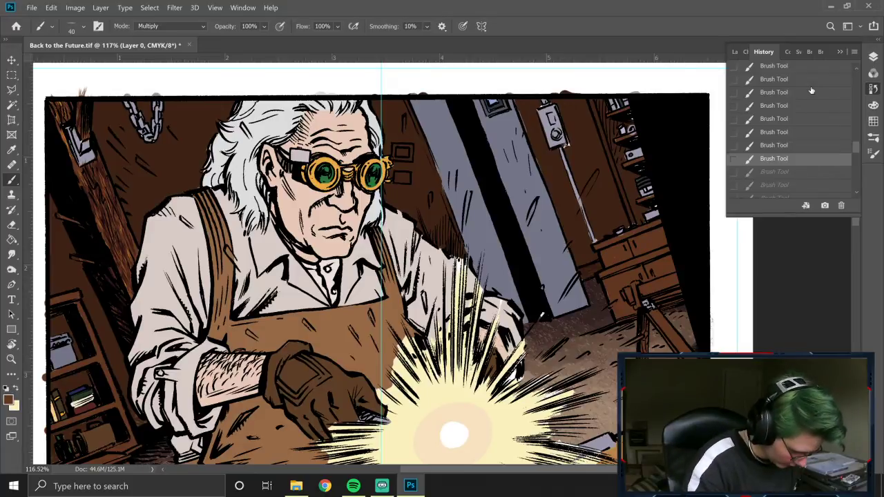
left_click(779, 79)
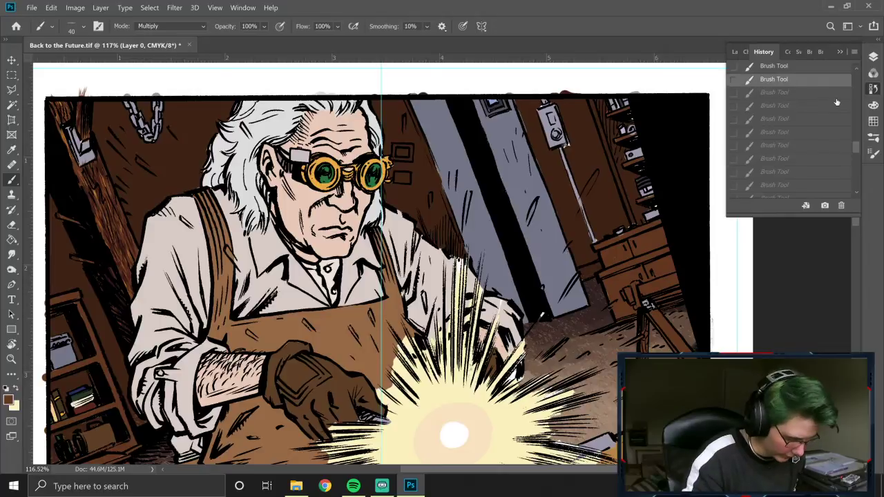
left_click(855, 96)
left_click(859, 91)
left_click(858, 90)
left_click(857, 90)
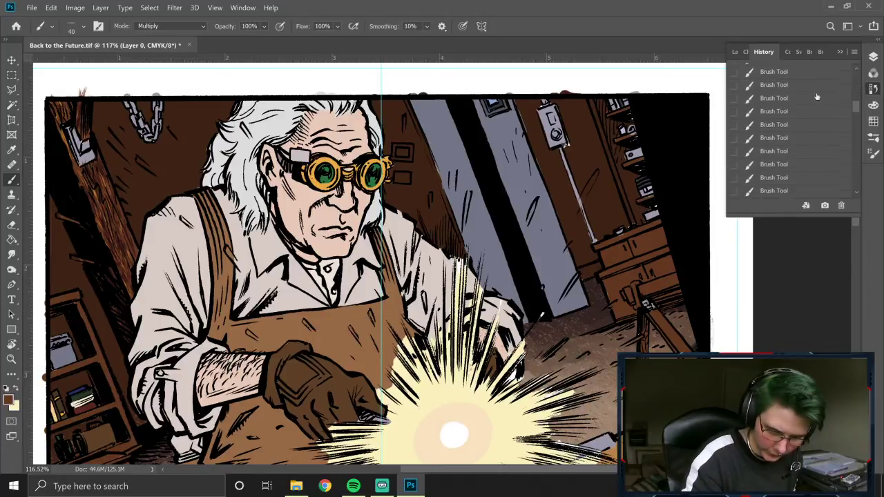
left_click(819, 89)
left_click(805, 75)
left_click(857, 86)
left_click(816, 99)
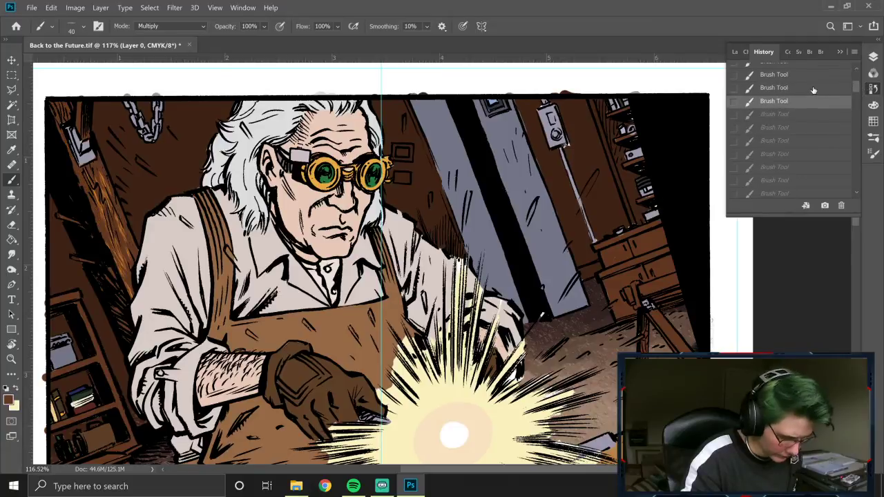
left_click(812, 75)
left_click_drag(857, 77, 858, 72)
left_click(818, 75)
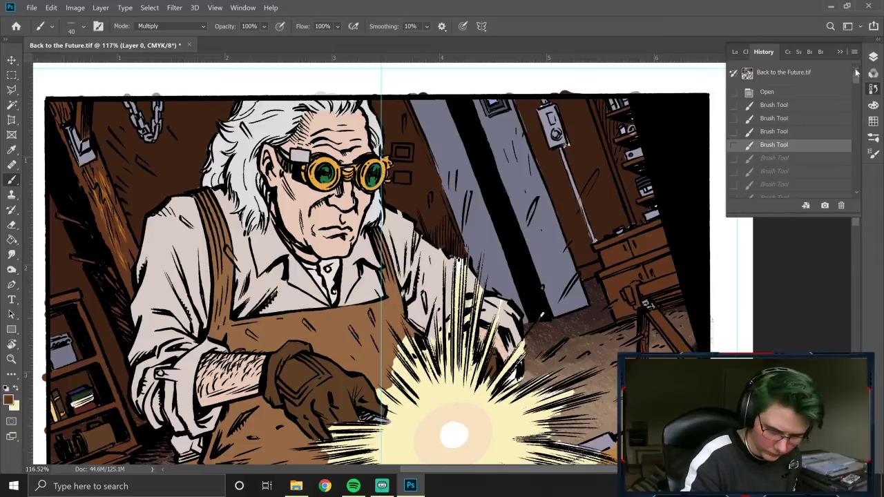
left_click(792, 94)
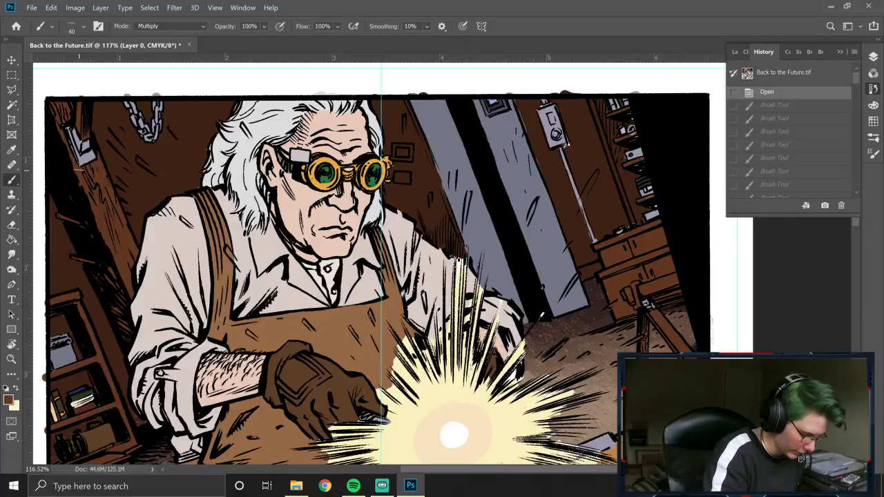
Step: Repaint brown wood grain along the slanted beam with the 40 px brush in Multiply mode
left_click_drag(79, 172, 95, 209)
left_click_drag(102, 282, 117, 263)
left_click_drag(105, 228, 118, 254)
left_click_drag(94, 180, 92, 207)
mouse_move(91, 167)
left_mouse_down()
mouse_move(140, 253)
mouse_move(133, 286)
mouse_move(124, 265)
left_mouse_up()
left_click_drag(98, 226, 83, 152)
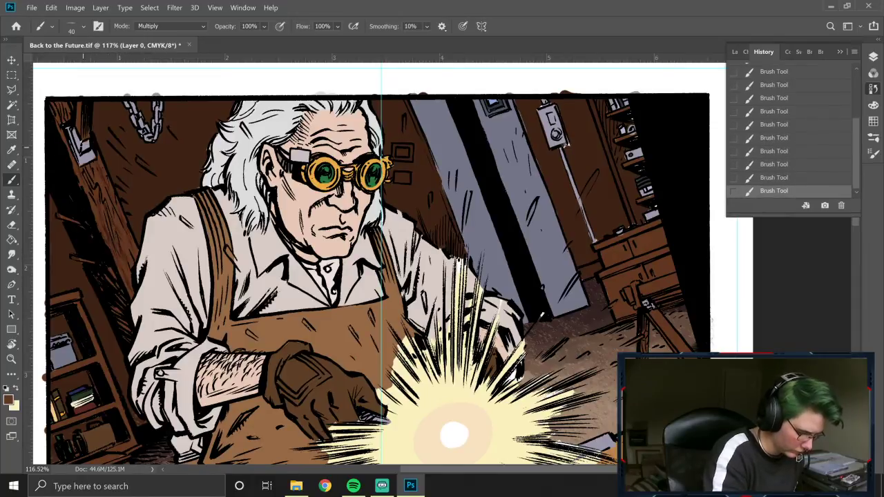
mouse_move(83, 187)
left_mouse_down()
mouse_move(54, 101)
mouse_move(65, 130)
left_mouse_up()
left_click_drag(65, 130, 84, 98)
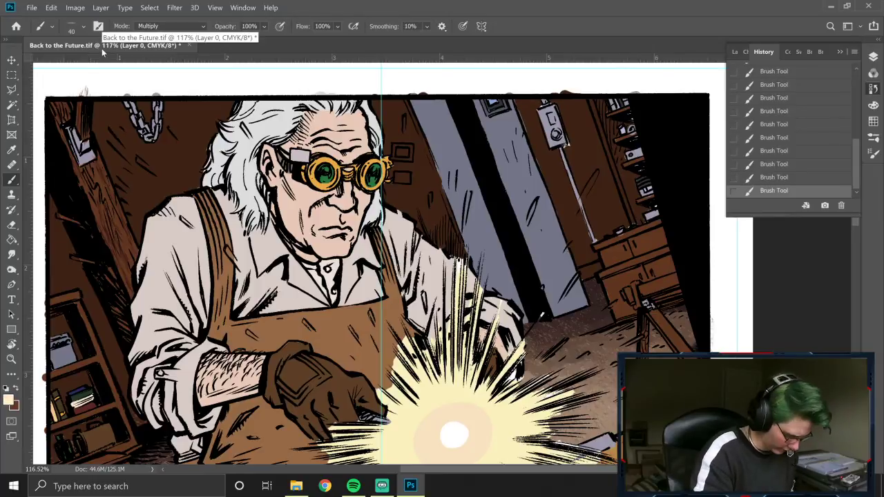
Step: Set the pale yellow brush to Soft Light mode and compare the beam's grain highlights by undoing and redoing the latest strokes
left_click(169, 26)
left_click(173, 193)
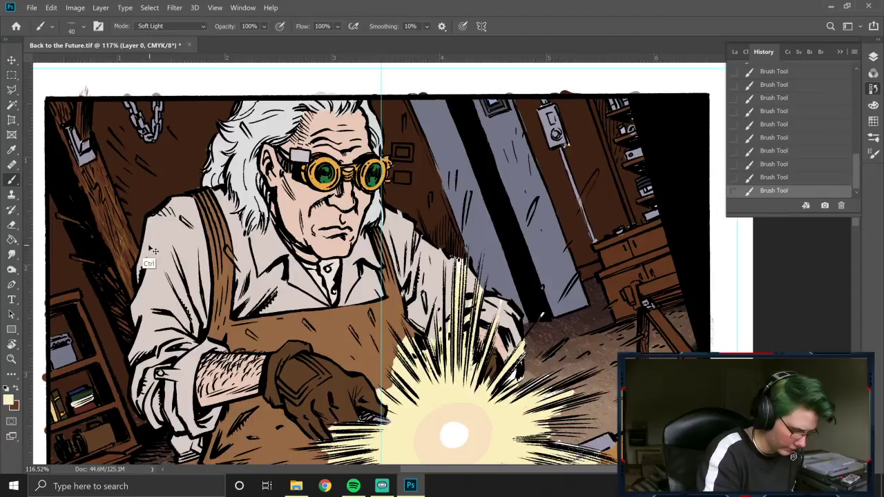
key("ctrl+z")
key("ctrl+z")
key("ctrl+z")
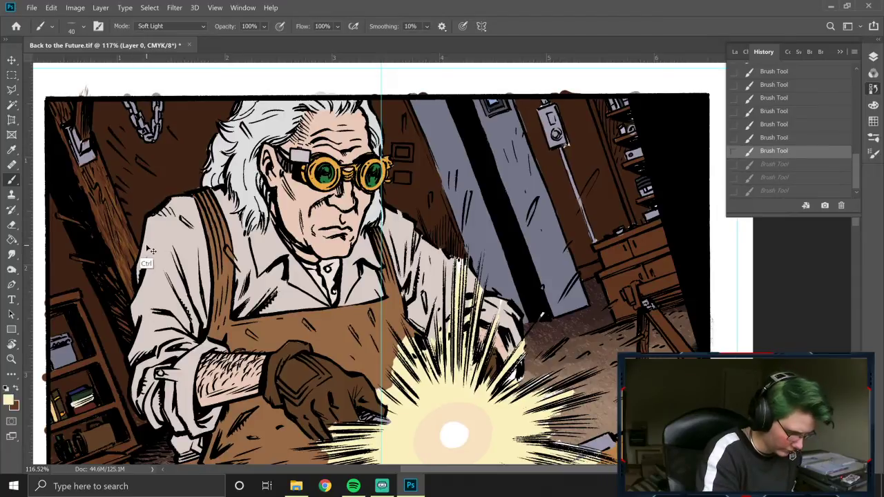
key("ctrl+z")
key("ctrl+z")
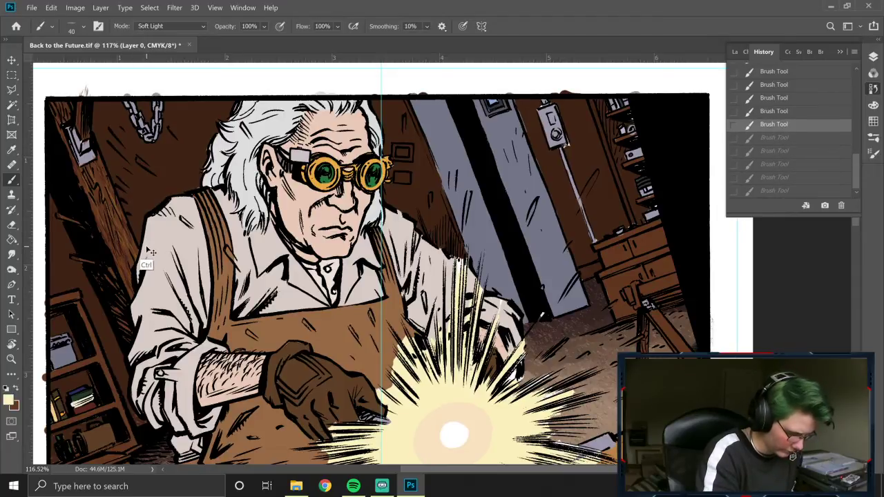
key("ctrl+shift+z")
key("ctrl+shift+z")
key("ctrl+shift+z")
key("ctrl+shift+z")
key("ctrl+shift+z")
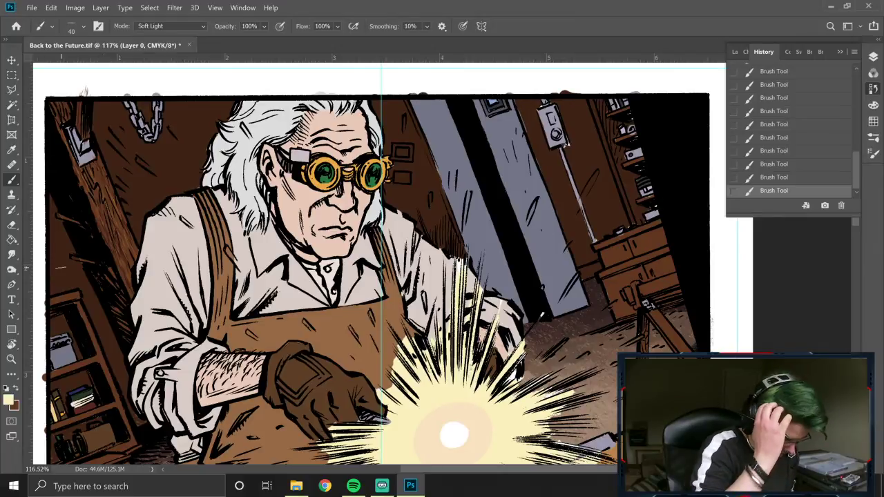
Step: Try brown wood-grain strokes in Soft Light mode and undo them
key("x")
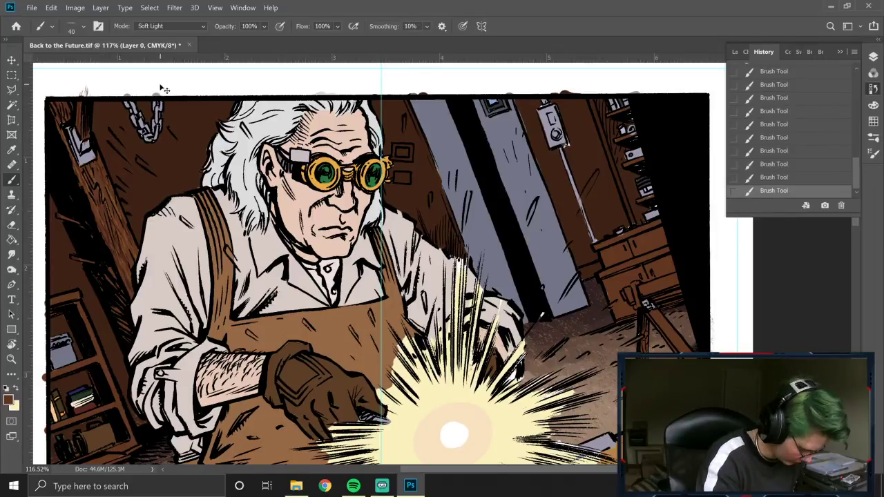
key("ctrl+z")
key("ctrl+z")
key("ctrl+z")
key("ctrl+z")
key("ctrl+z")
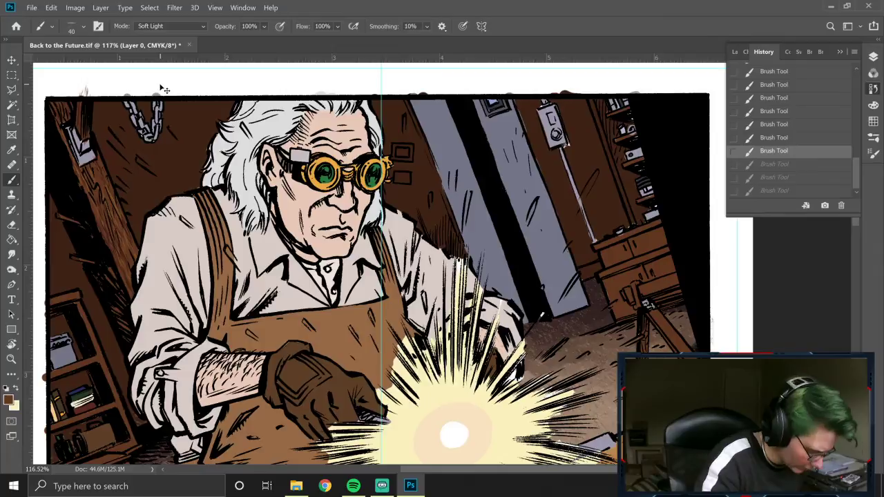
Step: Return the brush to Multiply mode, sample the wall's dark brown and try wood grain beside the beam, undoing the strokes
left_click(196, 26)
left_click(188, 88)
left_click(101, 123, "alt")
left_click_drag(93, 129, 139, 196)
key("ctrl+z")
key("ctrl+z")
key("ctrl+z")
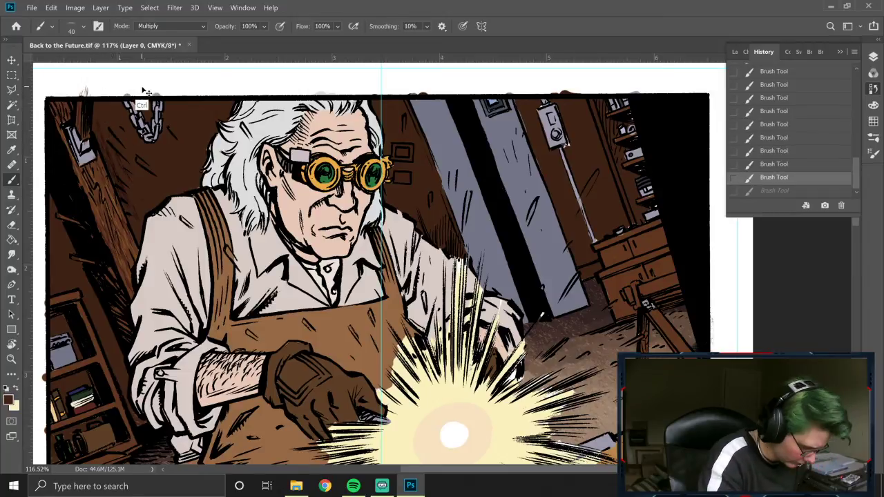
Step: Enlarge the brush to 50 px and compare the wall grain by undoing and redoing the recent strokes
key("ctrl+z")
key("ctrl+z")
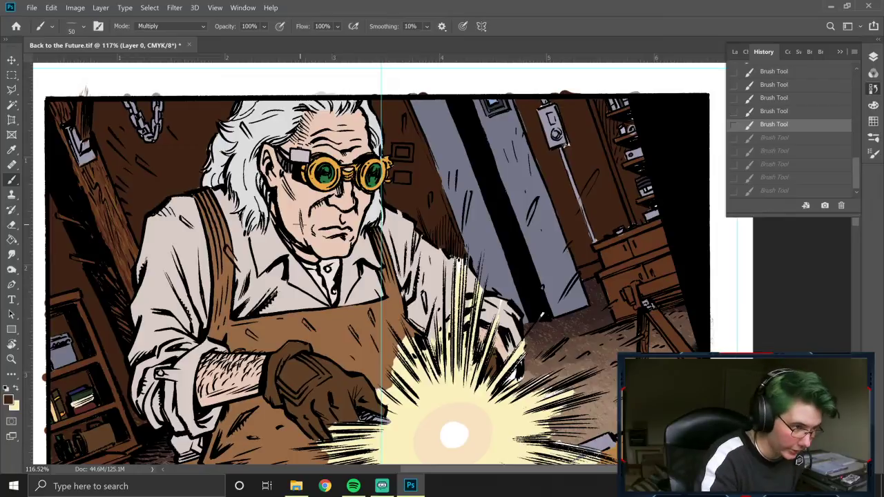
key("ctrl+shift+z")
key("ctrl+shift+z")
key("ctrl+shift+z")
key("ctrl+shift+z")
key("ctrl+shift+z")
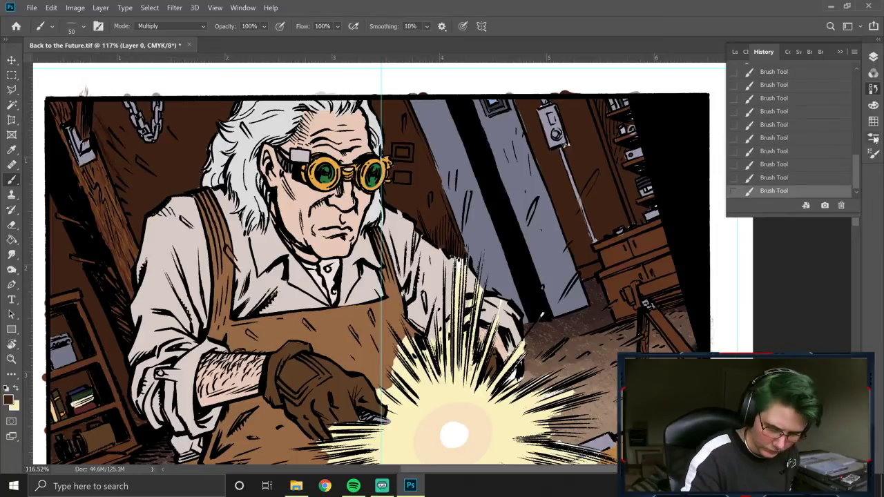
Step: Adjust the wood-grain brush's spacing, raise its Scatter to 186% and set the scattering Count to 1
left_click(874, 138)
left_click(874, 153)
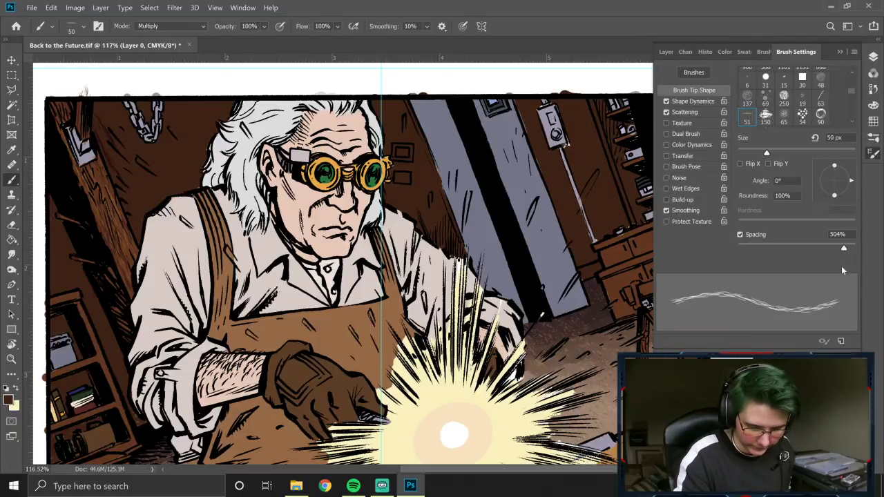
mouse_move(850, 249)
left_mouse_down()
mouse_move(861, 251)
mouse_move(845, 248)
left_mouse_up()
left_click(687, 112)
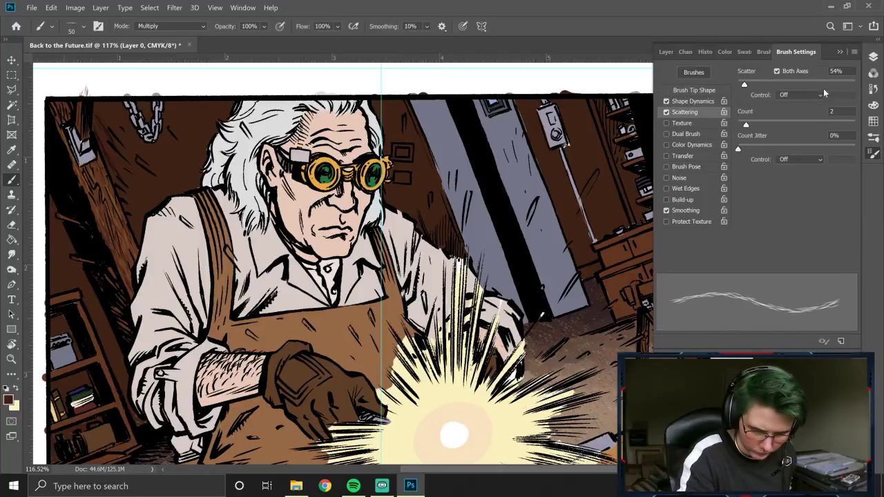
left_click_drag(745, 84, 761, 85)
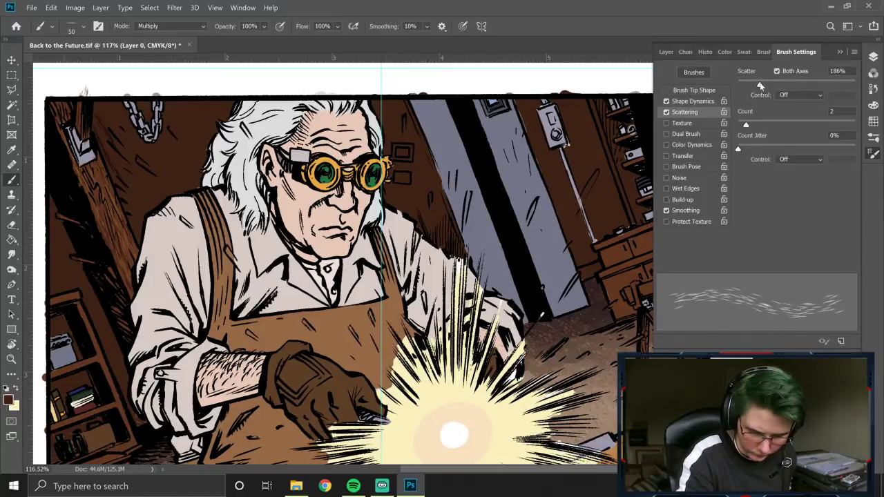
left_click_drag(746, 125, 737, 127)
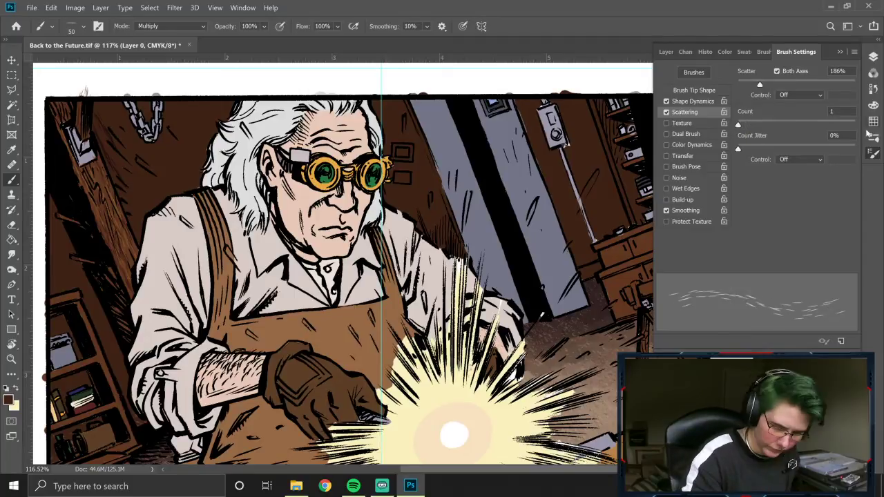
left_click(873, 153)
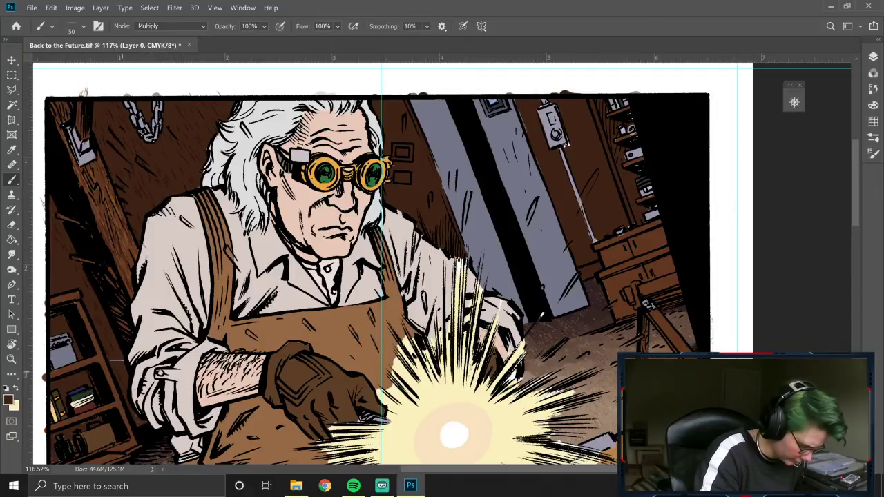
Step: Try scattered 50 px grain strokes on the brown wall, then revert the history to the state before the wall strokes
mouse_move(72, 290)
left_mouse_down()
mouse_move(39, 219)
mouse_move(46, 253)
left_mouse_up()
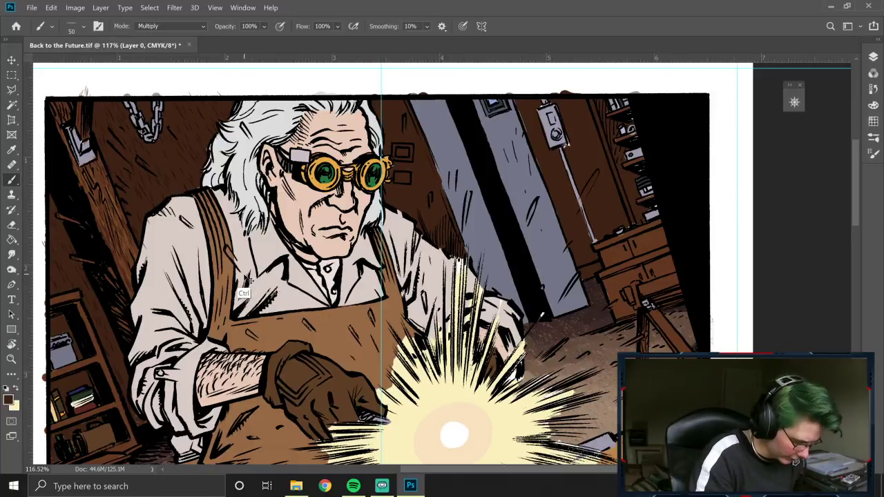
left_click(876, 89)
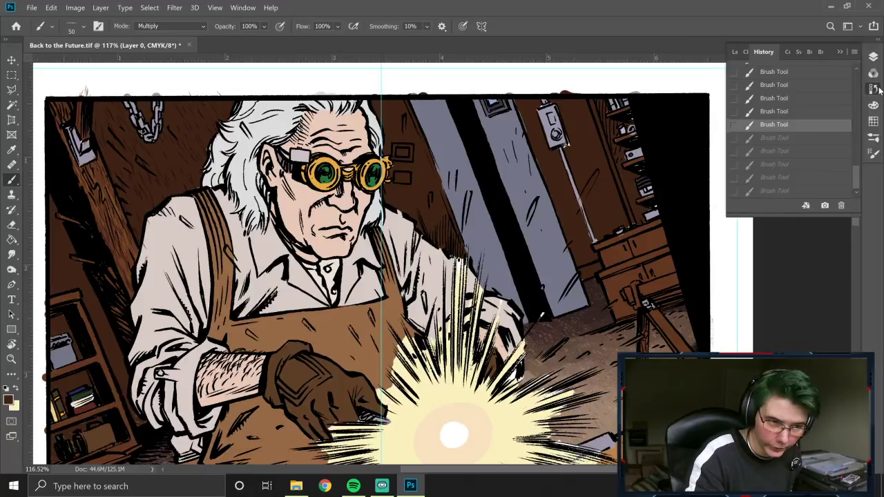
scroll(850, 111, "up", 1)
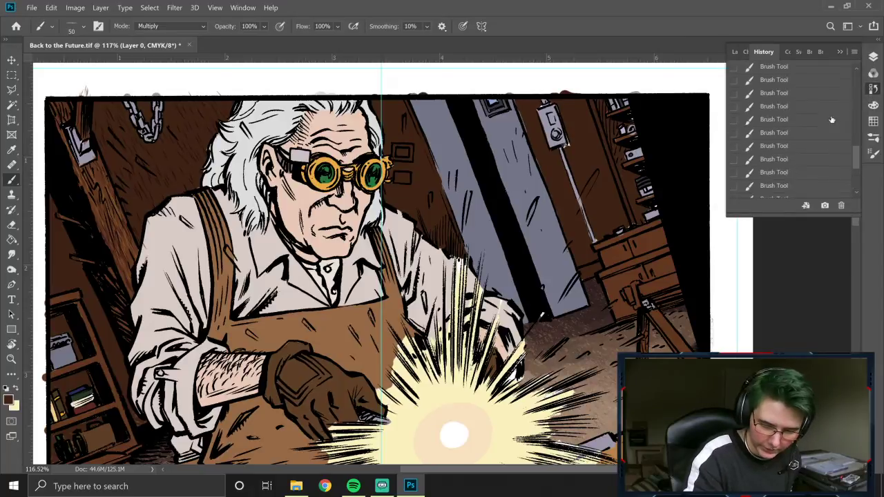
left_click(810, 94)
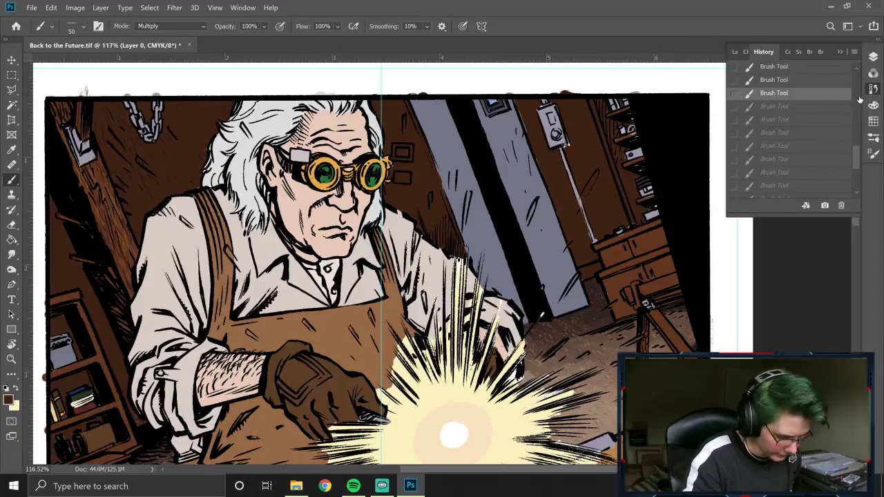
left_click(830, 69)
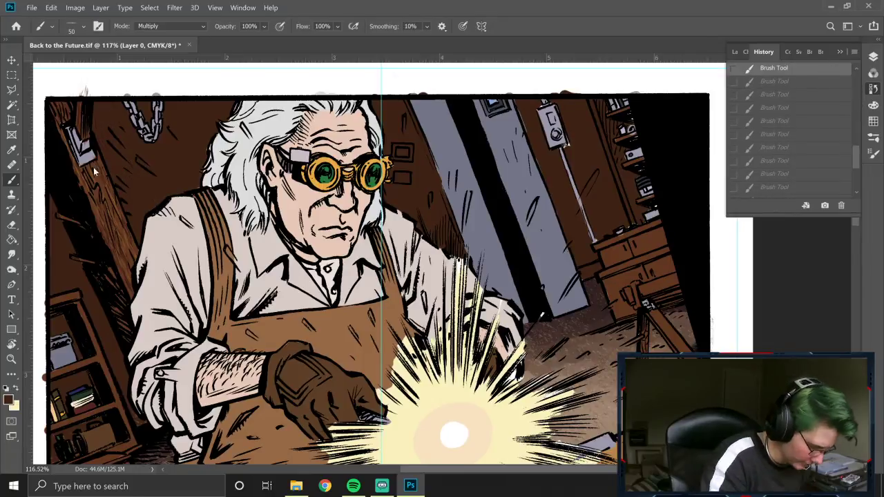
Step: Repaint scattered 50 px wood grain over the brown wall around the chain and beside the beam, then open the brush presets
left_click_drag(98, 113, 111, 112)
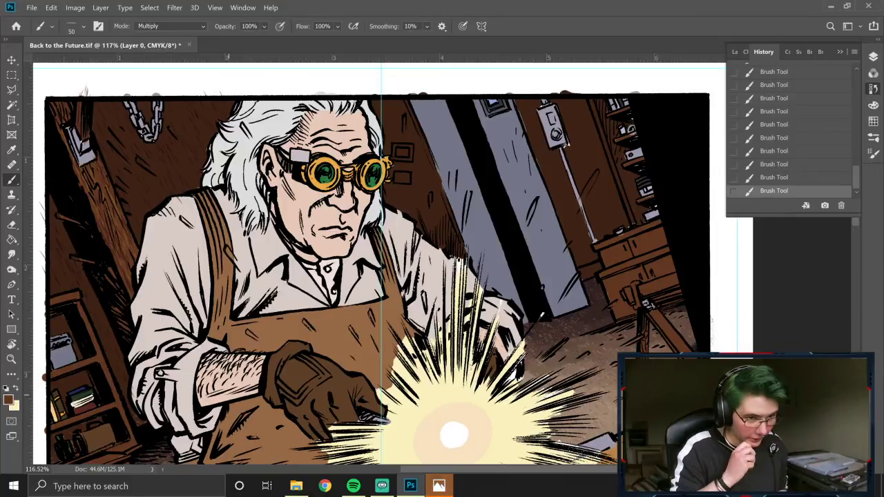
left_click(875, 137)
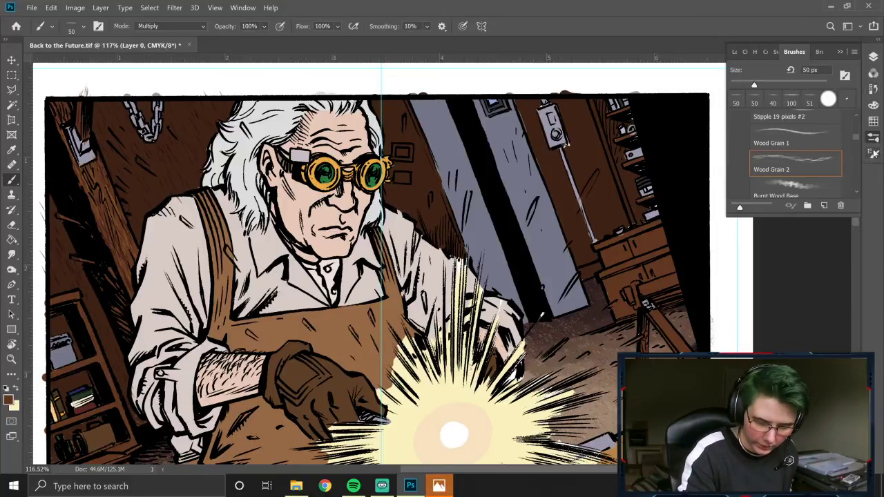
Step: Check Layer 3 in the layer stack and make Layer 0 the active painting layer again
left_click(874, 57)
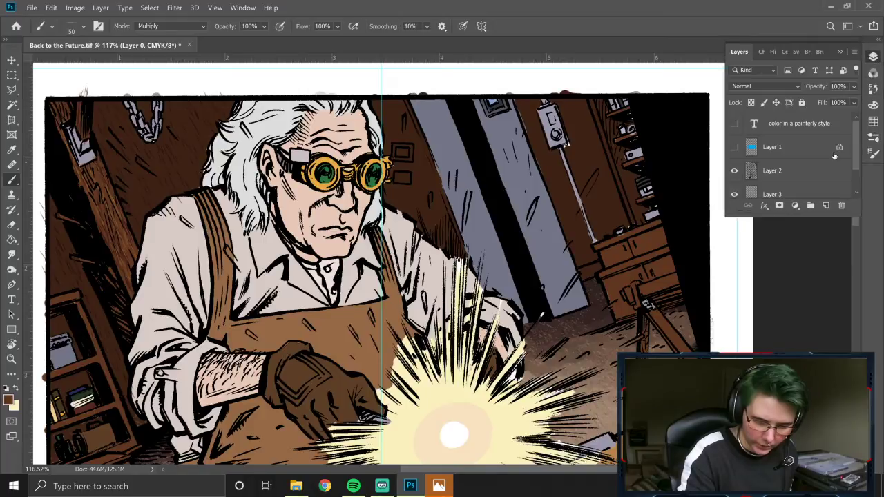
scroll(812, 191, "down", 2)
left_click(812, 188)
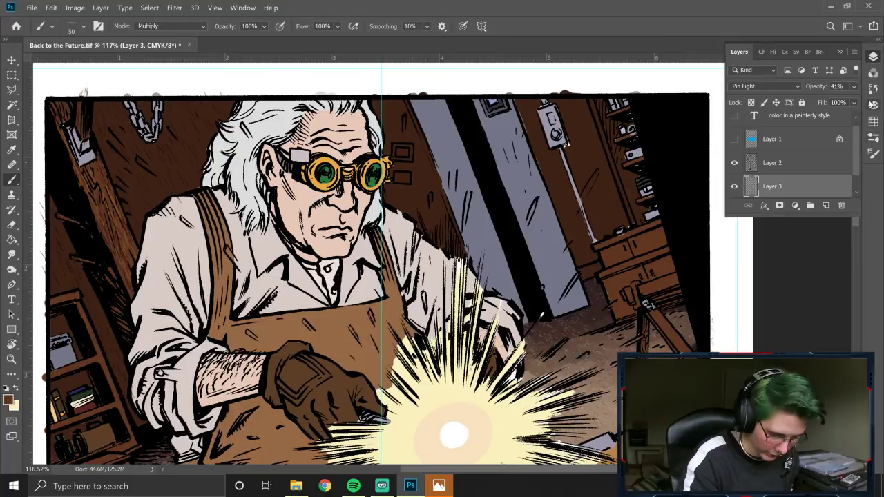
scroll(844, 186, "down", 1)
left_click(844, 187)
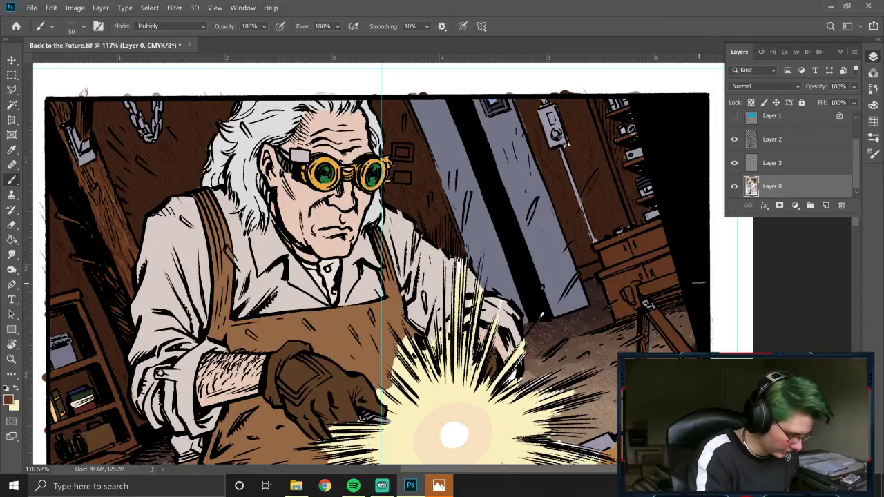
Step: Try the Burnt Wood Base brush, switch to the Texture 1? brush and set its size to 31 px
left_click(873, 138)
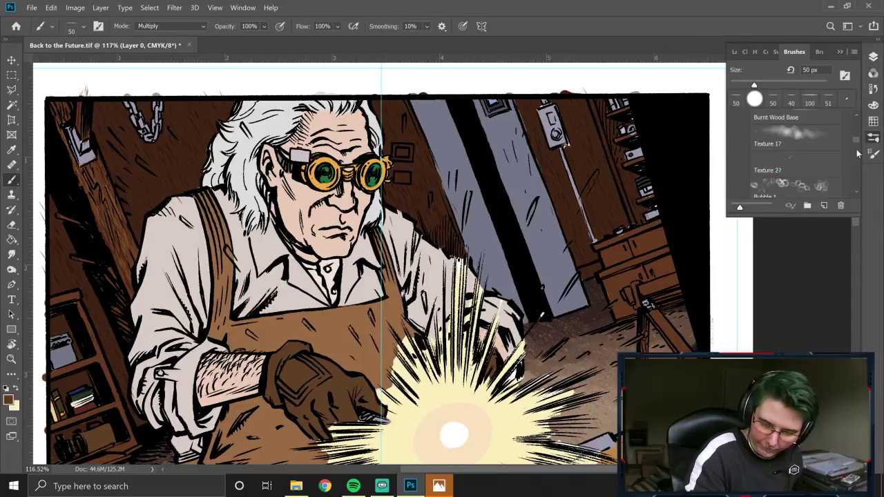
scroll(840, 168, "up", 3)
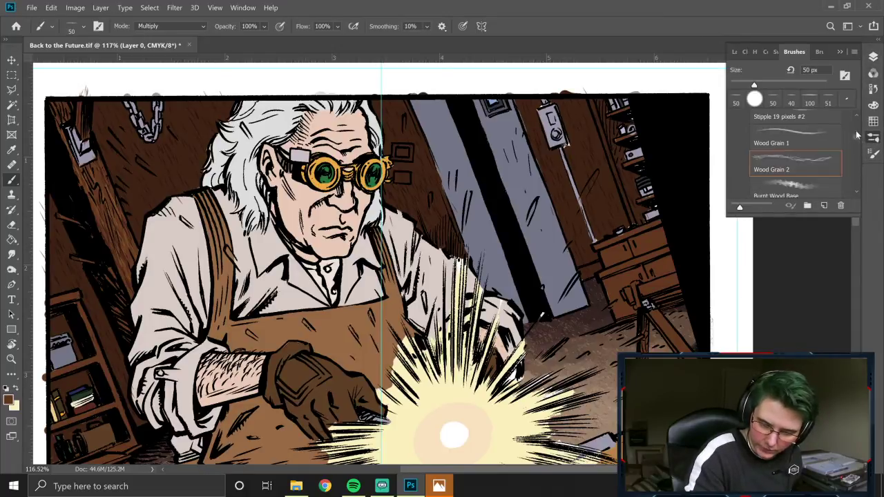
left_click(825, 191)
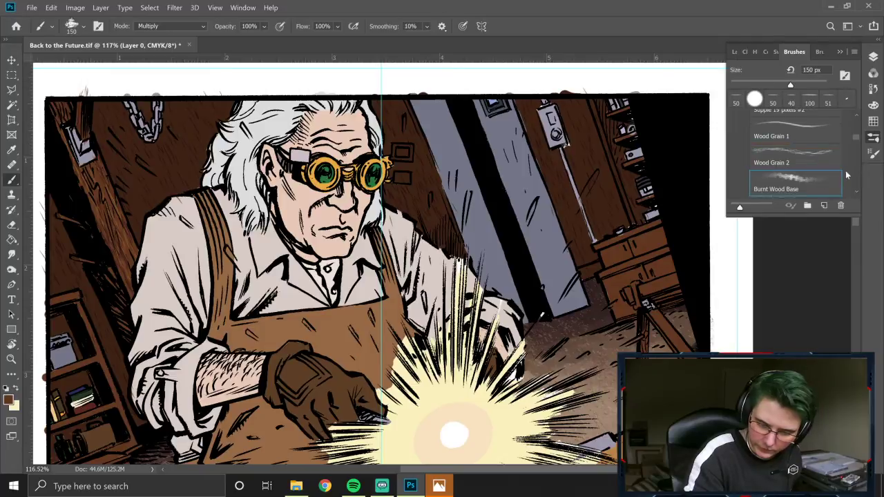
scroll(854, 177, "down", 3)
left_click(822, 128)
left_click_drag(761, 84, 745, 85)
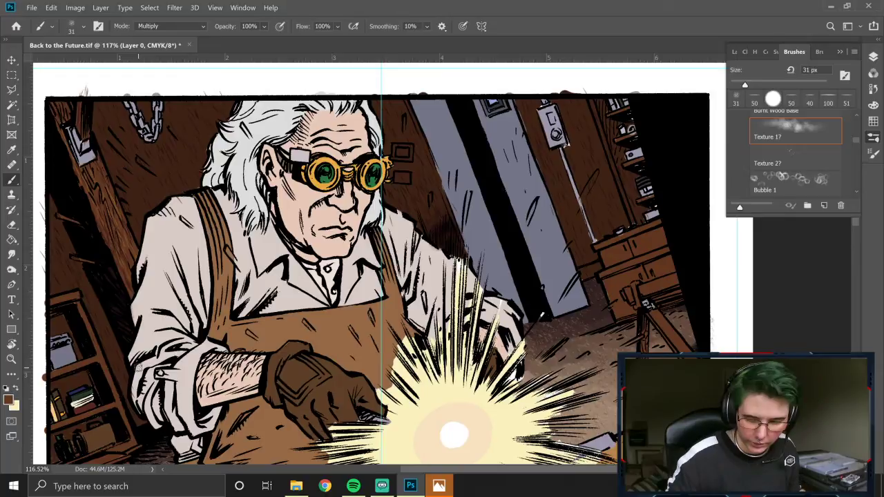
Step: Bring up the Photos app's import window and close it
left_click(447, 486)
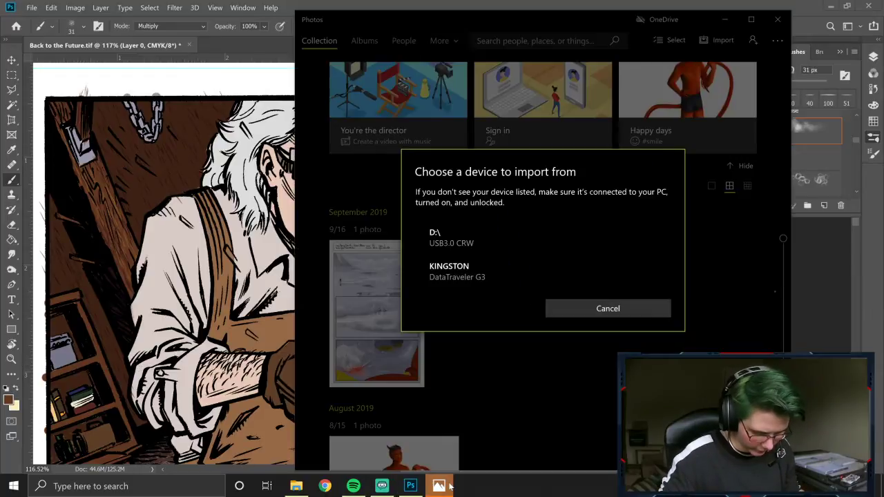
right_click(450, 486)
left_click(408, 458)
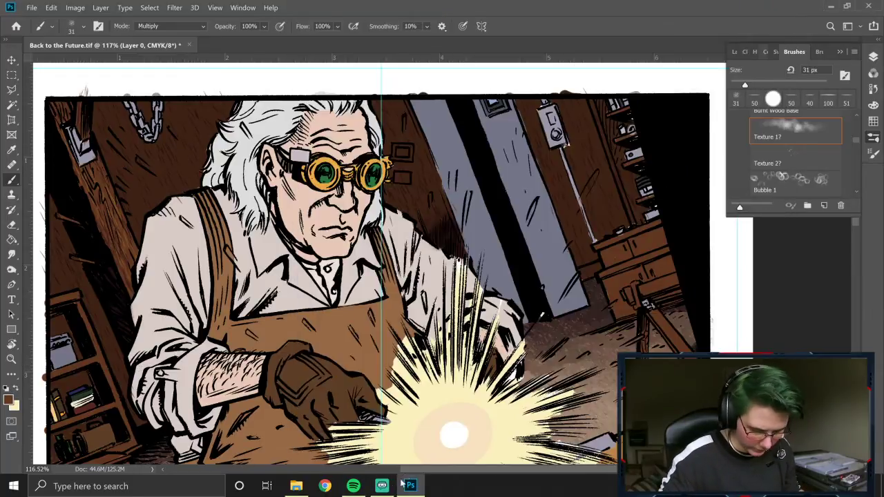
Step: Switch to Streamlabs OBS, review the dropped-frames troubleshooter and notifications, and minimize it to return to Photoshop
left_click(382, 487)
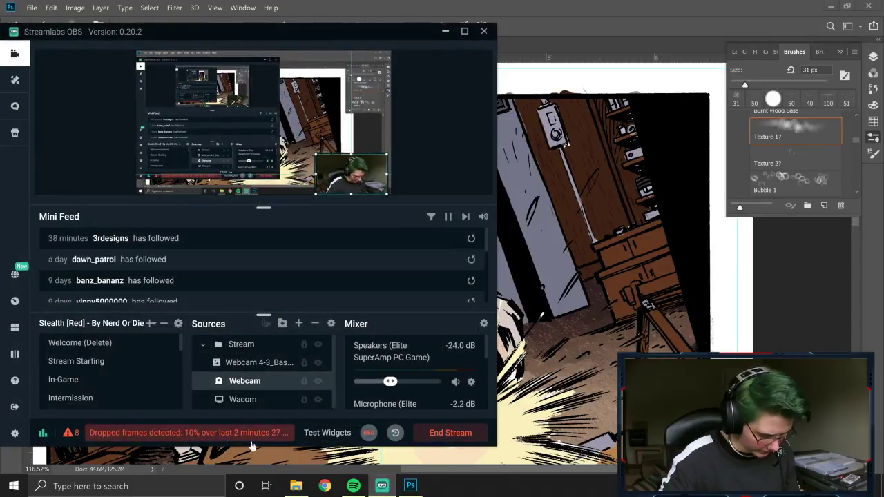
left_click(245, 436)
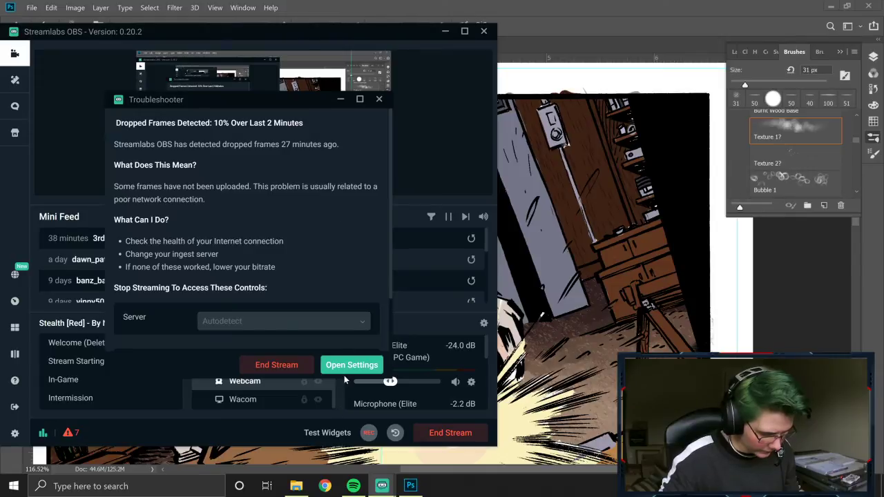
left_click(379, 100)
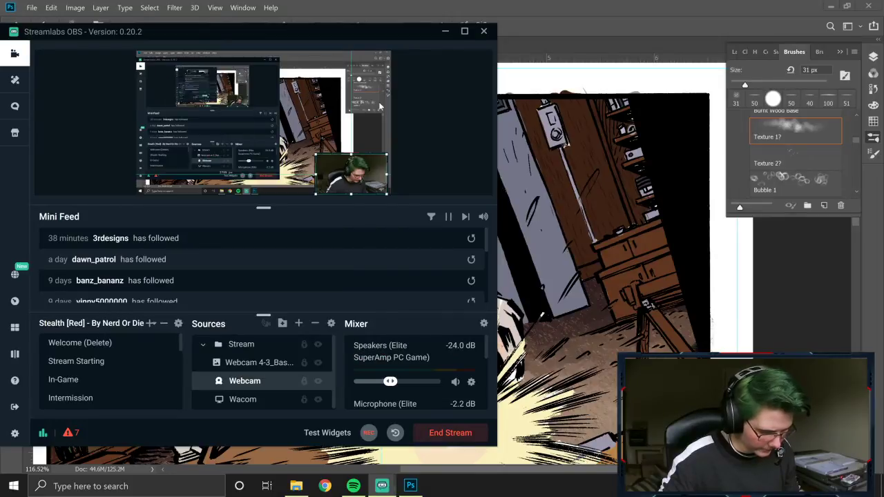
left_click(66, 434)
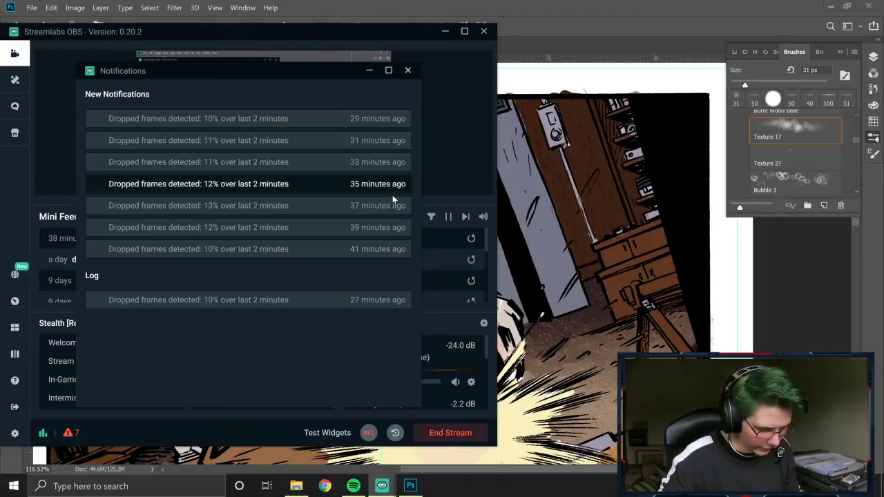
left_click(409, 70)
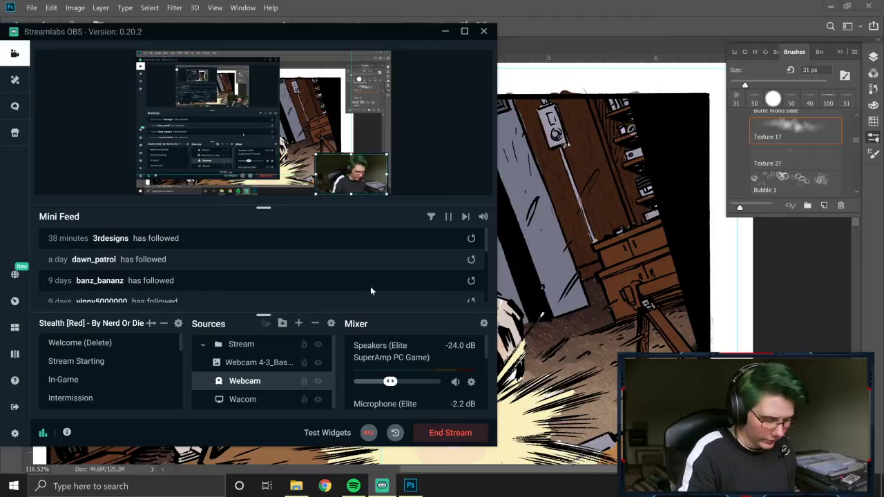
left_click(446, 31)
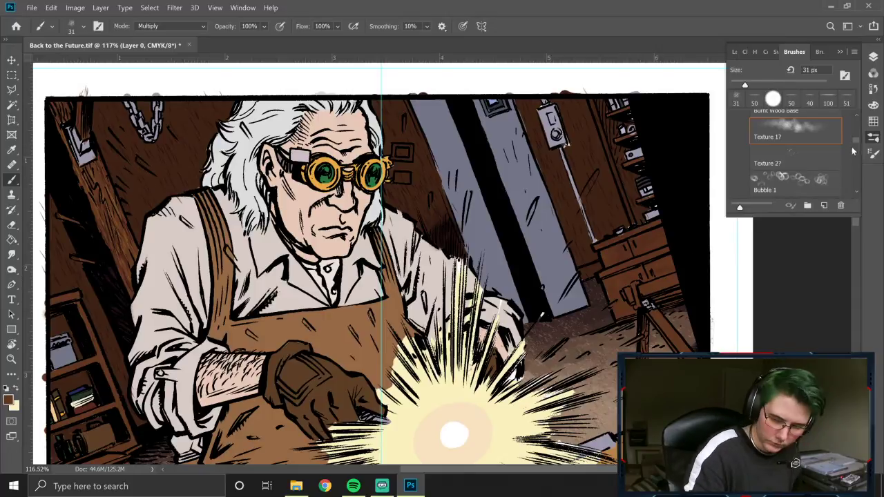
Step: Paint cream highlight grain on the sawhorse with the 51 px Wood Grain 2 brush in Soft Light mode
left_click_drag(854, 154, 856, 134)
left_click(808, 156)
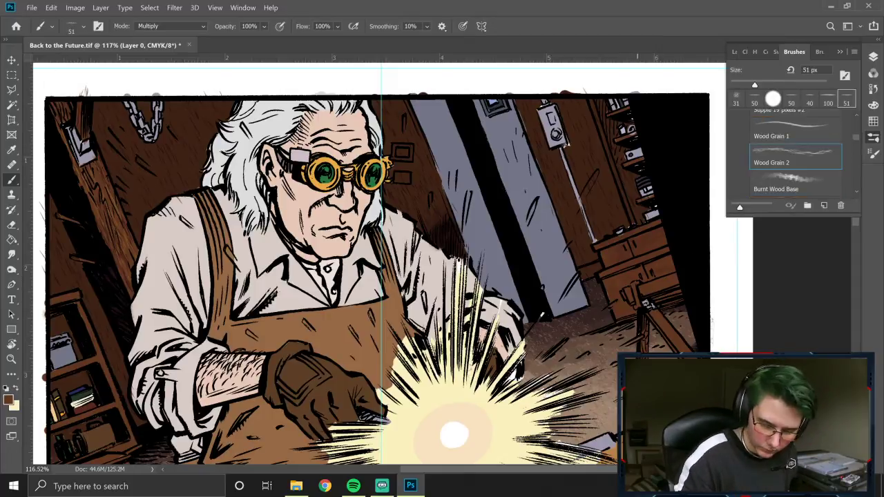
left_click(171, 26)
left_click(183, 193)
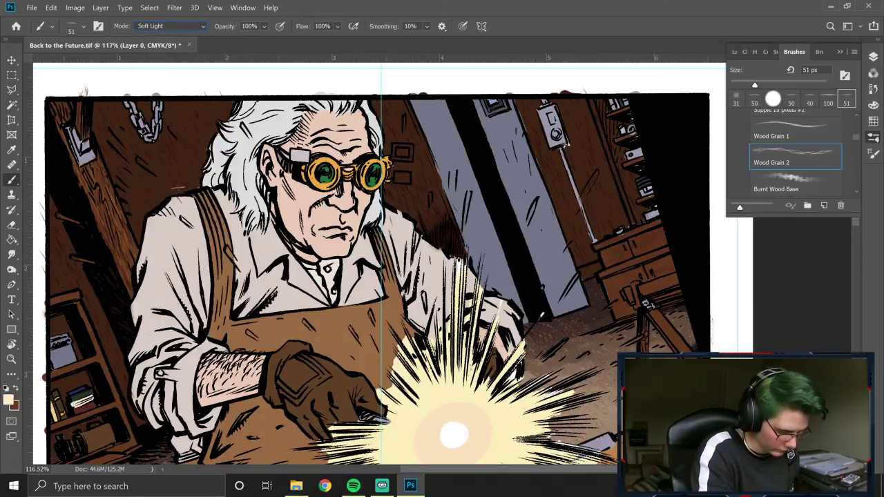
mouse_move(646, 316)
left_mouse_down()
mouse_move(646, 327)
mouse_move(677, 349)
left_mouse_up()
left_click_drag(643, 291, 677, 280)
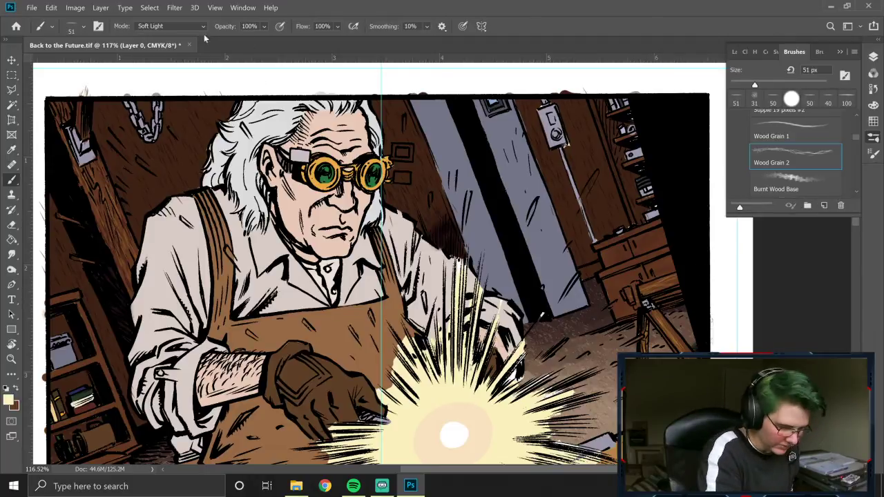
Step: Swap back to brown, set the brush mode to Multiply and paint darker wood grain along the sawhorse's legs and crossbar
left_click(17, 391)
left_click(185, 27)
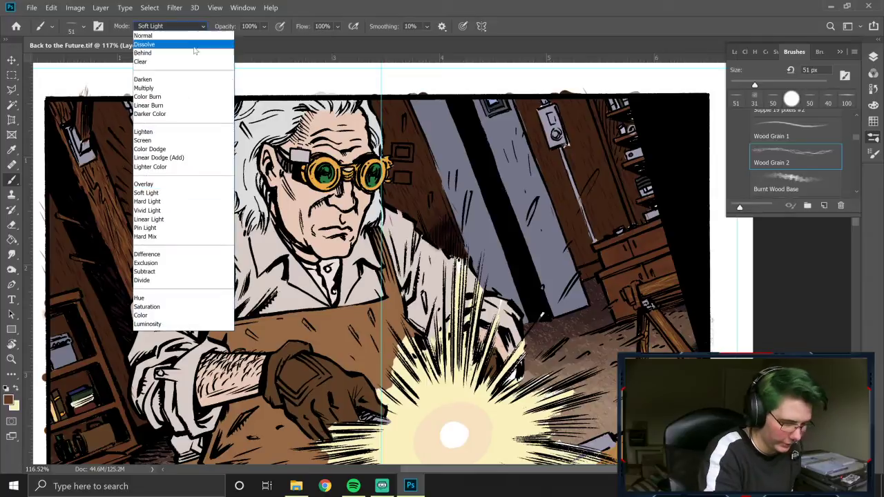
left_click(148, 88)
left_click_drag(650, 313, 690, 351)
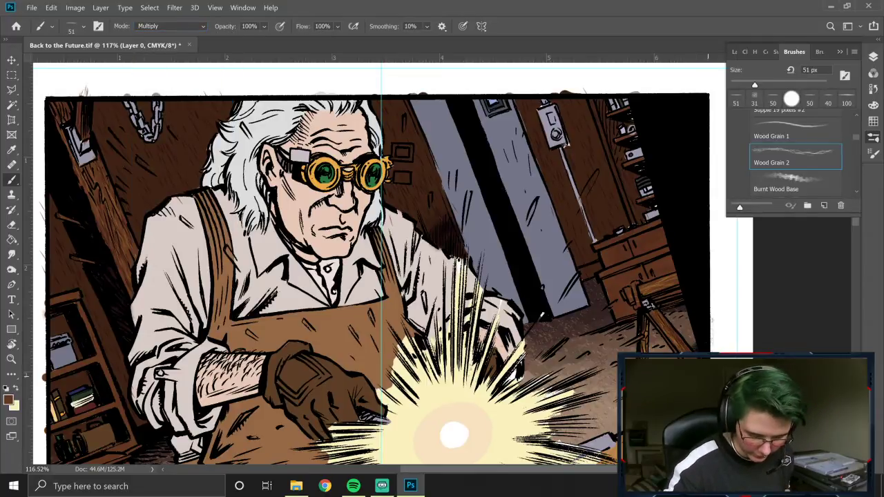
left_click_drag(641, 320, 645, 351)
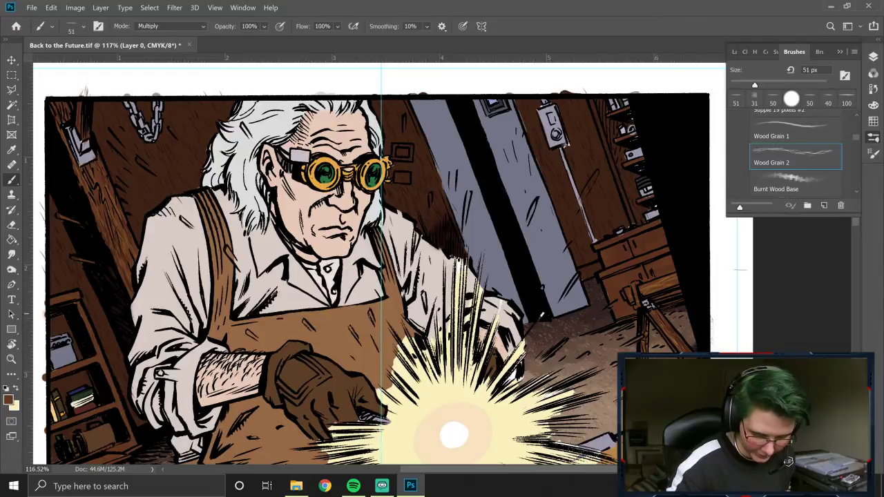
mouse_move(643, 292)
left_mouse_down()
mouse_move(675, 280)
mouse_move(679, 291)
left_mouse_up()
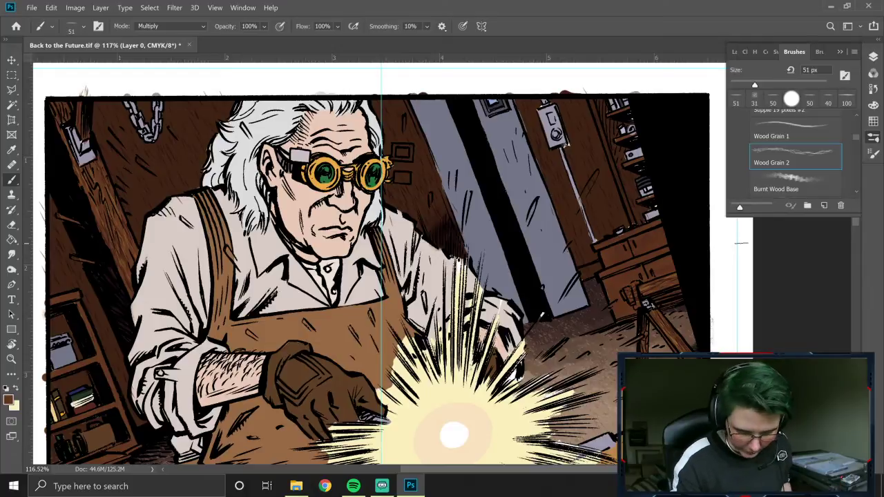
Step: Try the Velvet brush, then choose Sampled Brush 1 22 at 30 px in Normal mode for the floor by the sawhorse
left_click(872, 136)
left_click_drag(857, 182, 856, 209)
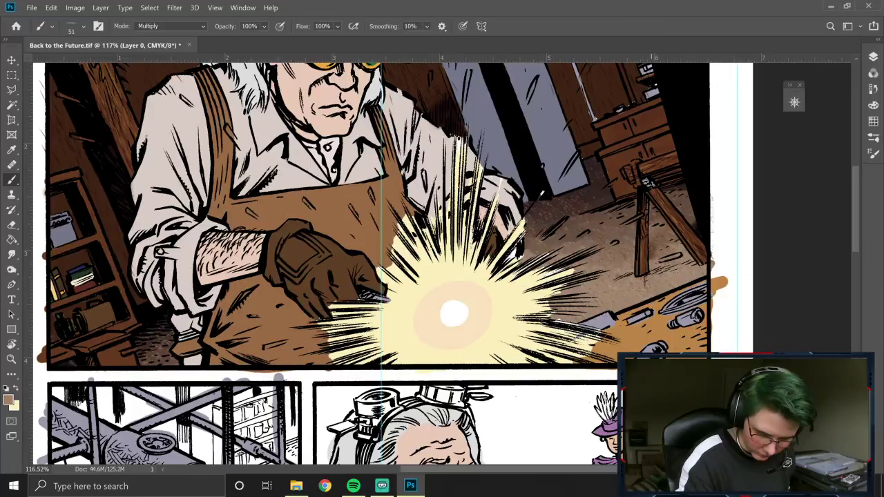
left_click(873, 137)
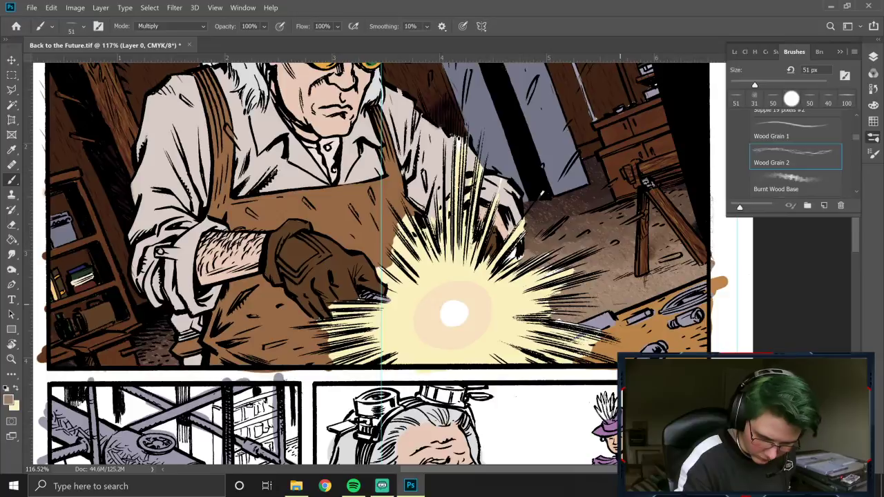
scroll(856, 130, "up", 3)
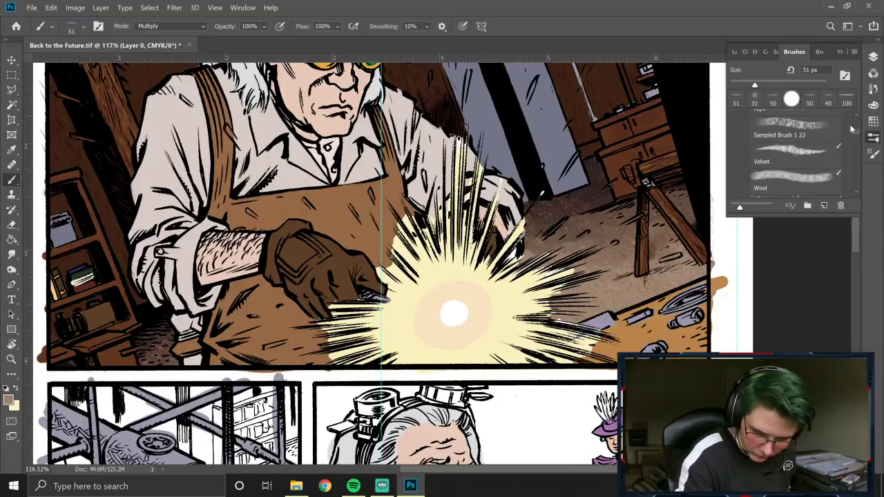
left_click(811, 154)
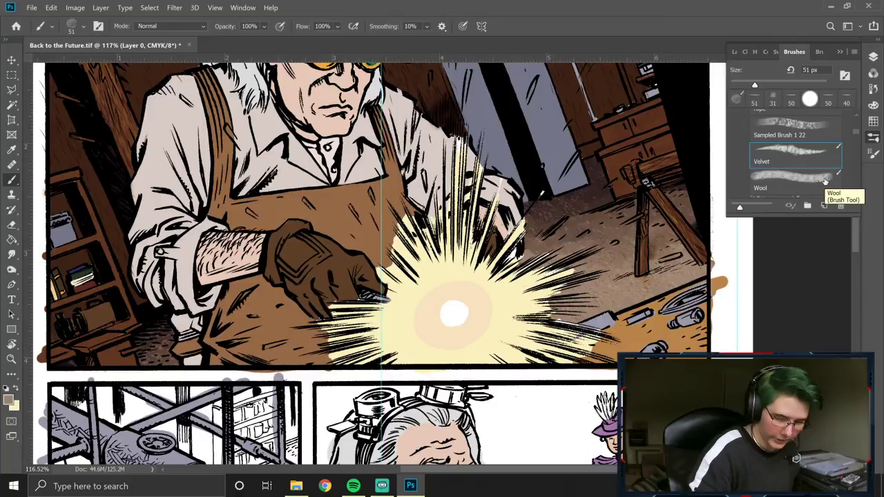
left_click(821, 130)
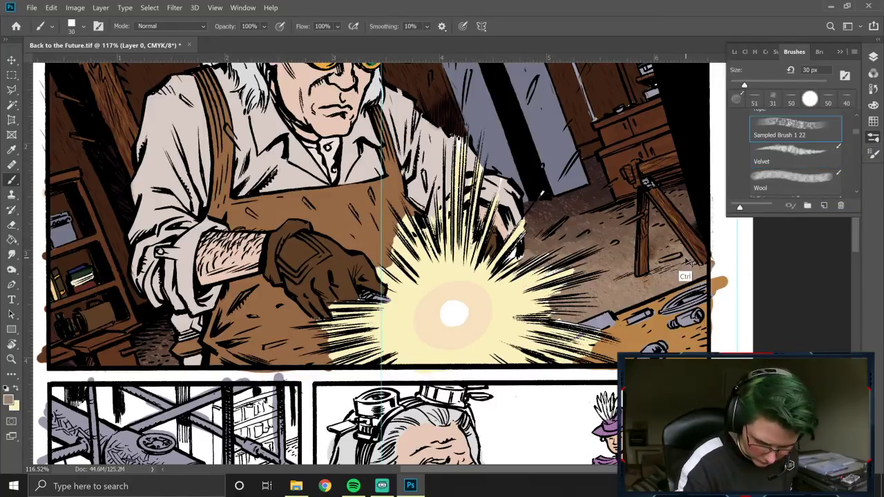
left_click(177, 25)
left_click(185, 24)
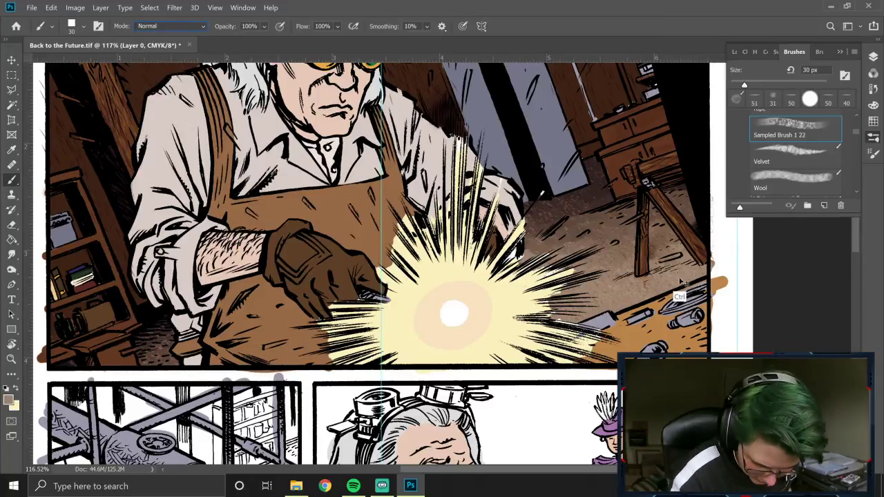
Step: Step back through the history and compare neighbouring states to revert the most recent brush strokes
left_click(873, 90)
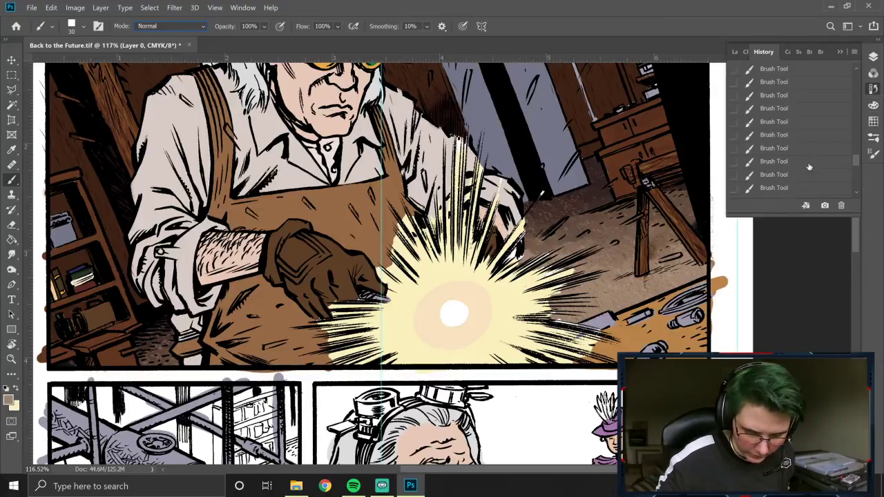
key("ctrl+alt+z")
key("ctrl+alt+z")
key("ctrl+alt+z")
key("ctrl+alt+z")
key("ctrl+alt+z")
key("ctrl+alt+z")
key("ctrl+alt+z")
key("ctrl+alt+z")
key("ctrl+alt+z")
left_click(767, 102)
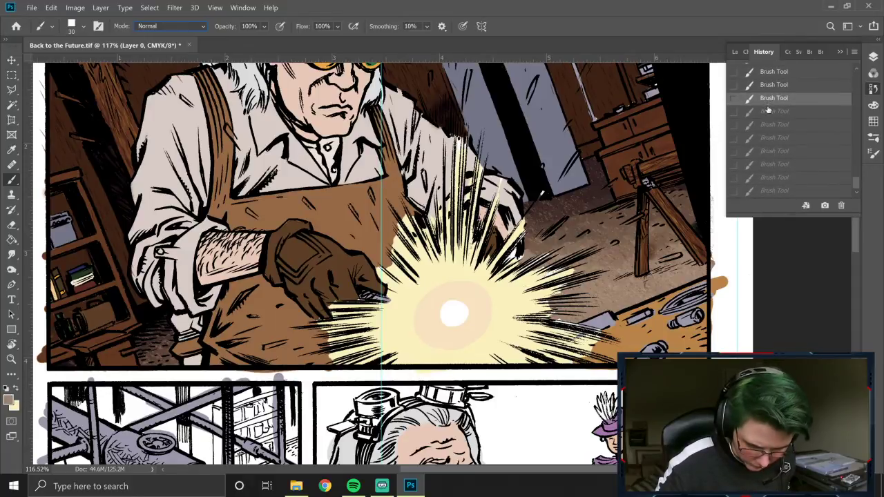
left_click(768, 111)
left_click(768, 98)
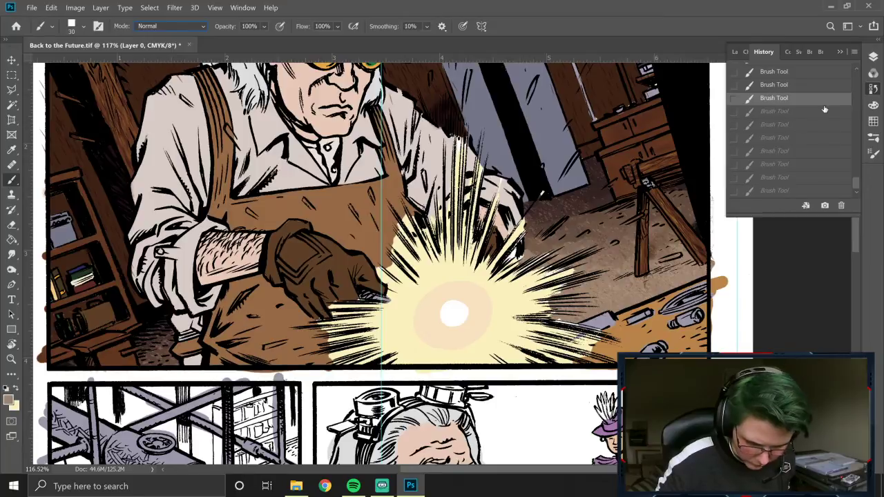
Step: Paint on the floor at the foot of the sawhorse and reduce the brush size to 10 px
left_click(640, 282)
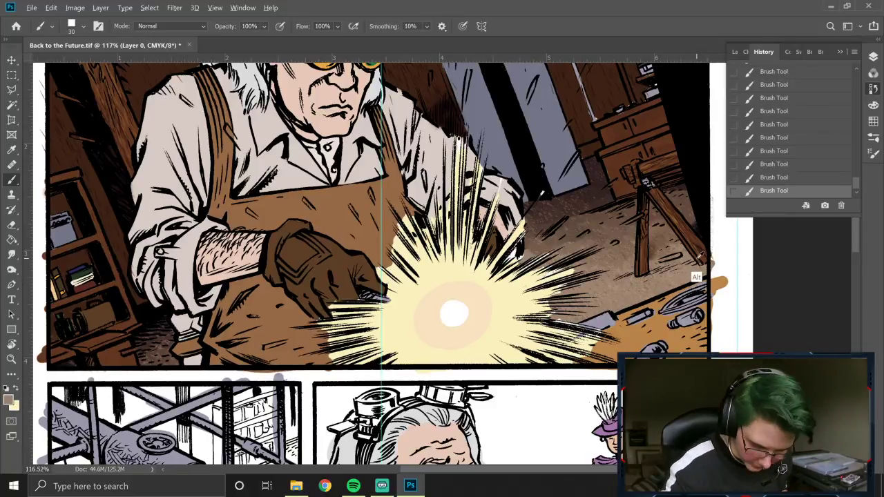
key("bracketleft")
key("bracketleft")
key("bracketleft")
key("bracketleft")
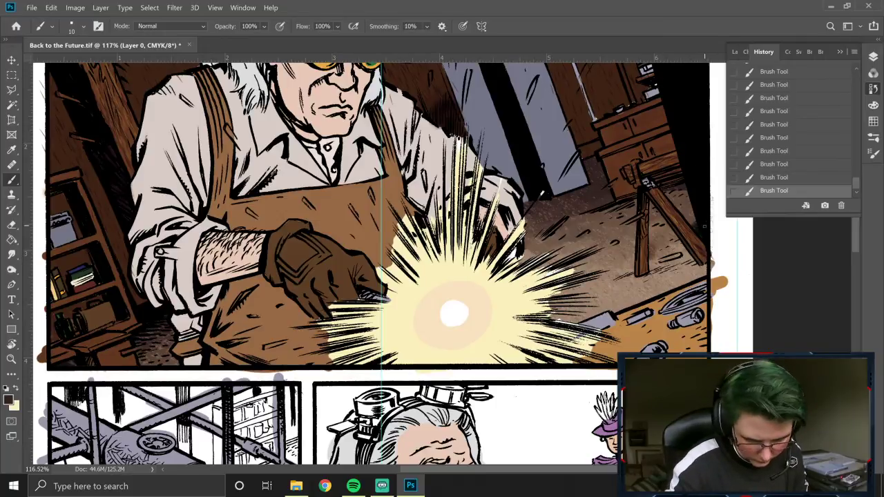
Step: Undo the last three brush strokes
key("ctrl+z")
key("ctrl+z")
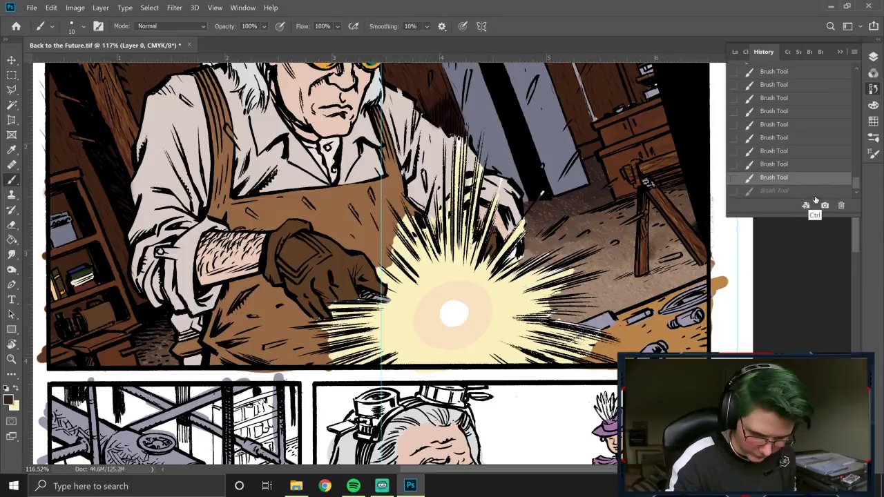
key("ctrl+z")
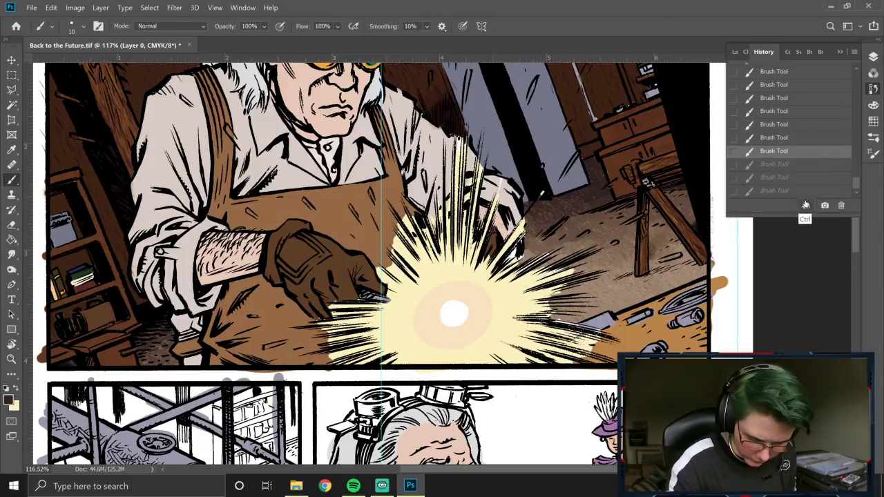
Step: Revert the recent brush strokes through the history, comparing neighbouring states, and paint a short dark stroke at the top of the sawhorse
key("ctrl+z")
key("ctrl+z")
key("ctrl+z")
key("ctrl+z")
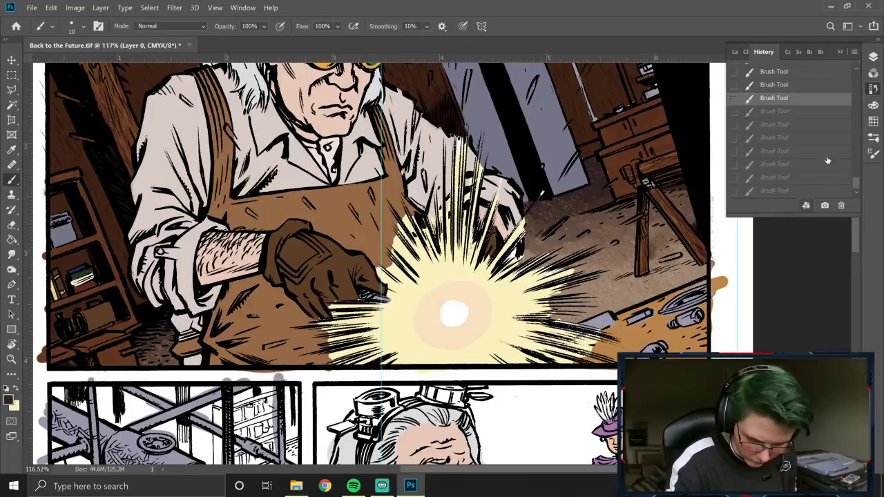
left_click(803, 163)
left_click(805, 119)
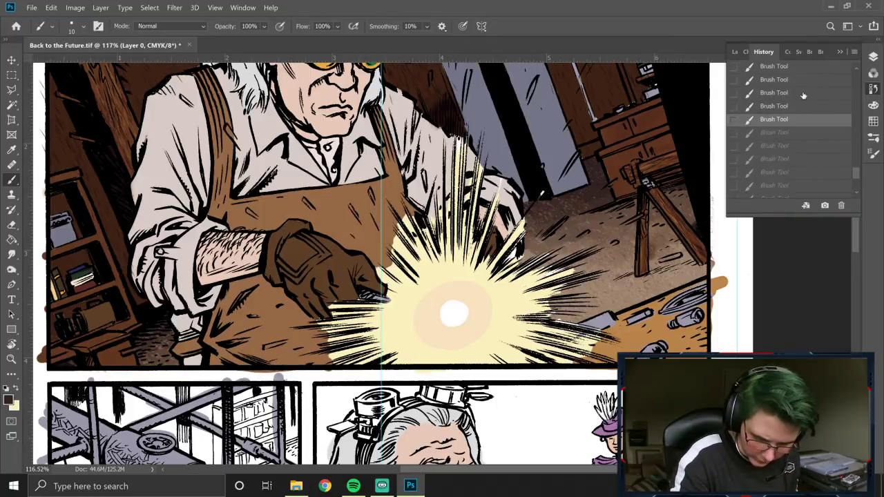
left_click(802, 105)
left_click(799, 119)
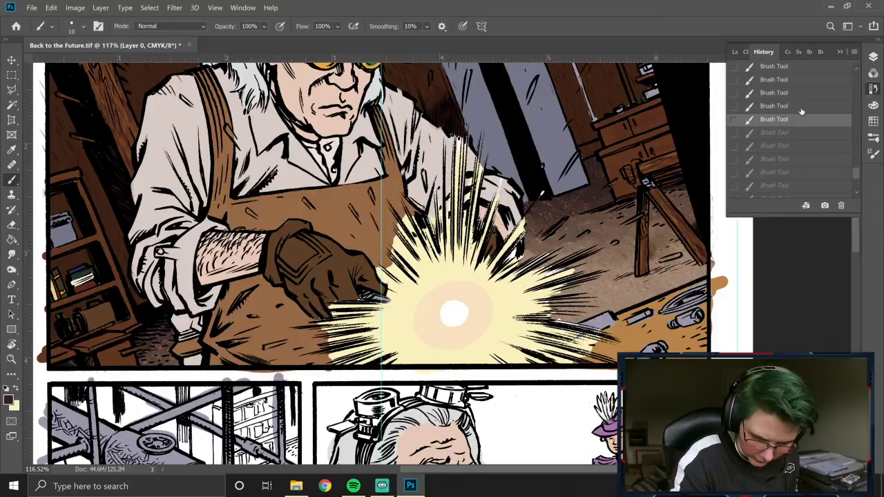
left_click_drag(654, 194, 664, 207)
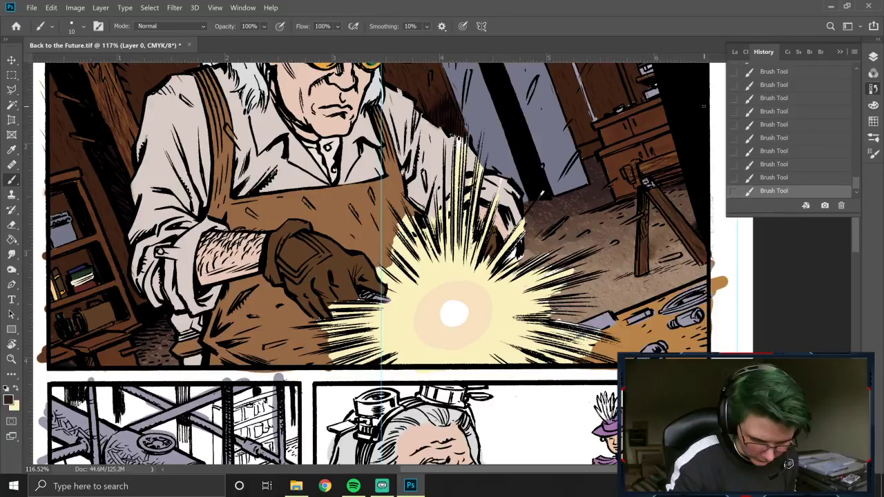
Step: Sample the pale yellow of the glow, try painting light on the workbench in Soft Light mode, and undo the last stroke
left_click(513, 298, "alt")
left_click(172, 28)
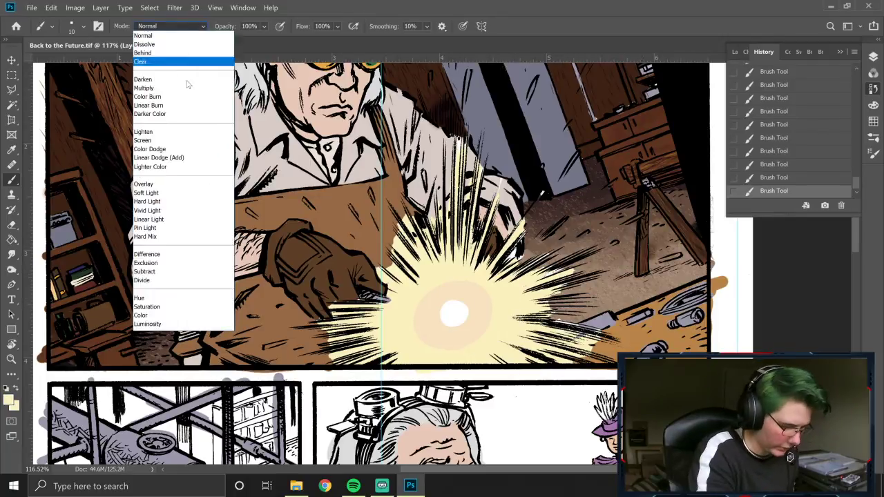
left_click(170, 191)
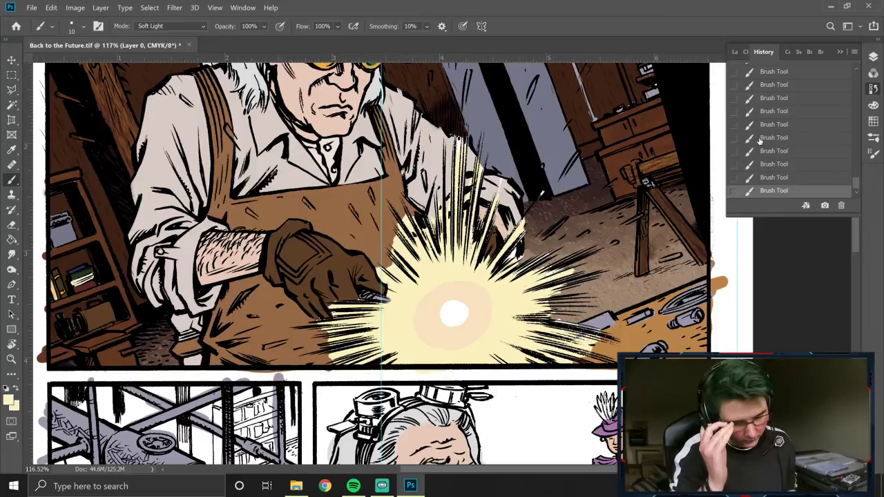
mouse_move(608, 331)
left_mouse_down()
mouse_move(630, 330)
mouse_move(651, 347)
mouse_move(652, 340)
mouse_move(582, 357)
left_mouse_up()
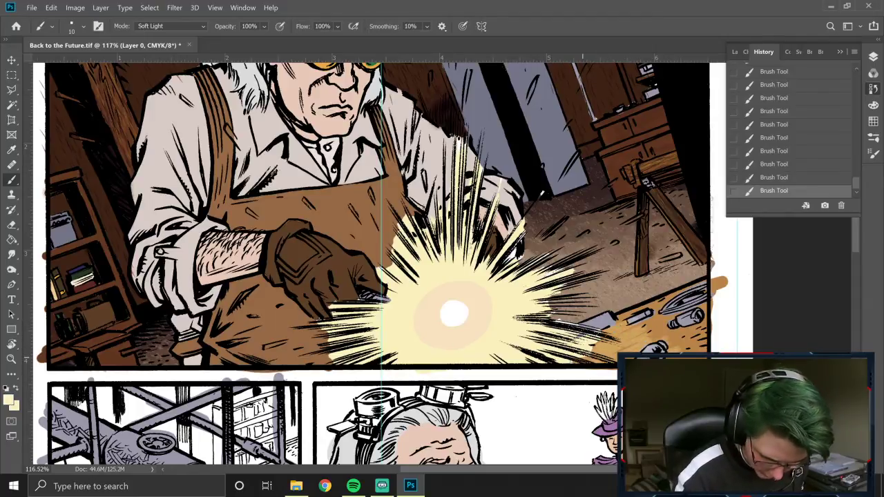
left_click_drag(610, 325, 668, 299)
left_click_drag(597, 327, 673, 299)
left_click_drag(643, 328, 673, 317)
key("ctrl+z")
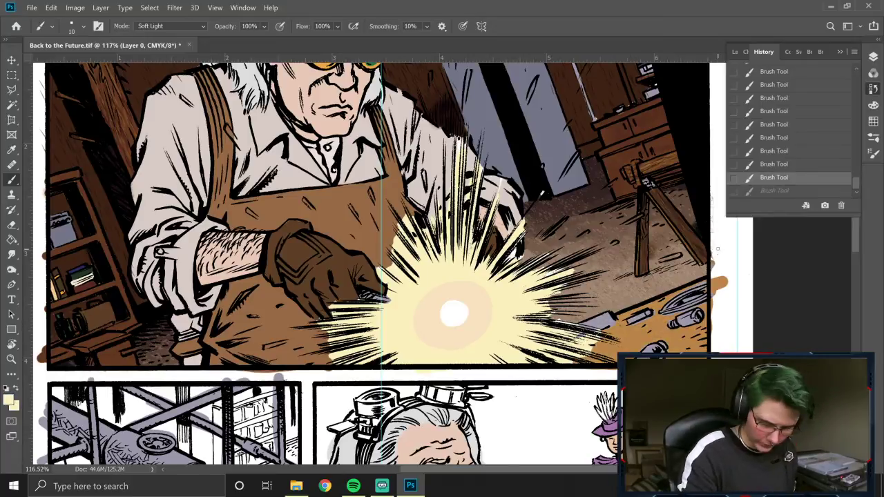
Step: Paint pale yellow light across the workbench in Hard Light mode, enlarging the brush to 35 px
left_click(162, 31)
left_click(155, 199)
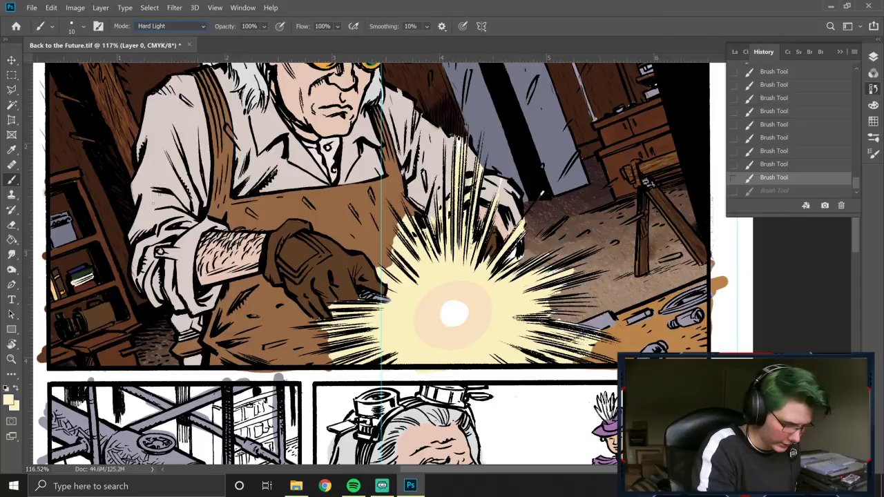
left_click_drag(647, 350, 716, 297)
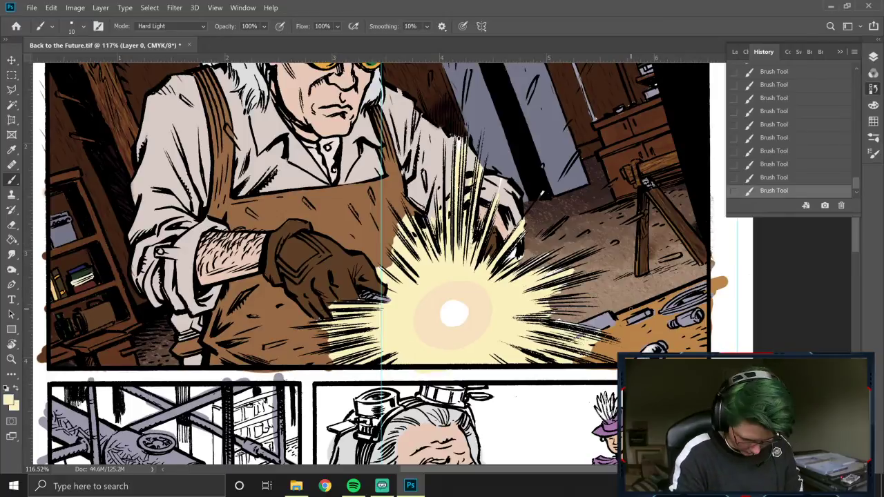
key("bracketright")
key("bracketright")
mouse_move(630, 335)
left_mouse_down()
mouse_move(597, 356)
mouse_move(627, 344)
mouse_move(608, 325)
mouse_move(654, 338)
mouse_move(645, 309)
mouse_move(623, 342)
mouse_move(716, 322)
mouse_move(739, 337)
left_mouse_up()
mouse_move(657, 325)
left_mouse_down()
mouse_move(601, 352)
mouse_move(643, 346)
mouse_move(648, 319)
left_mouse_up()
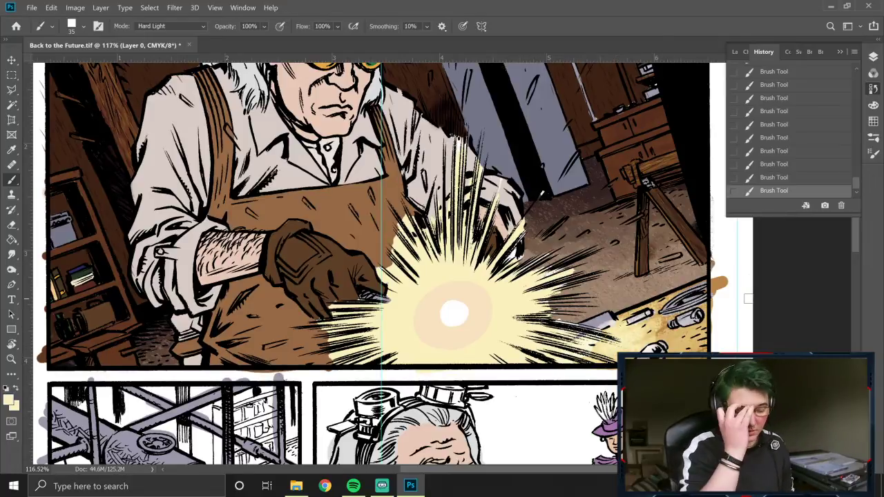
Step: Blend the workbench highlights using the Smudge tool with the Smudge brush preset at 55 px
left_click(12, 255)
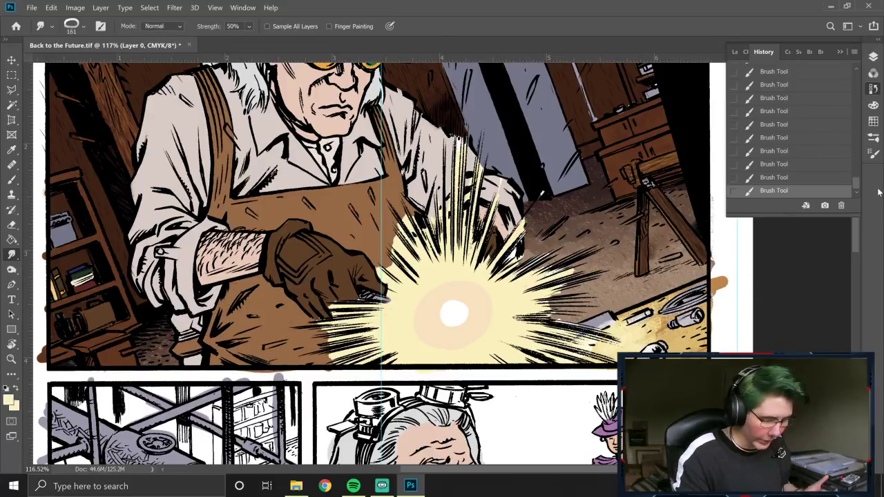
left_click(875, 152)
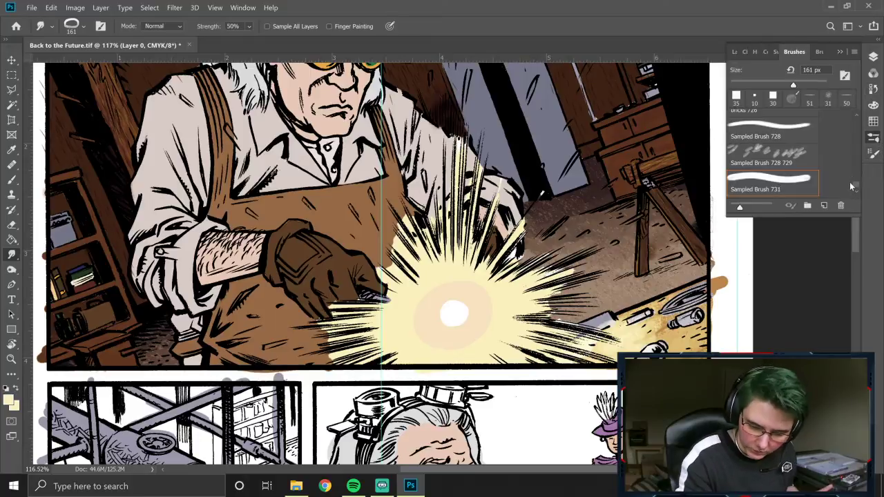
scroll(858, 156, "up", 5)
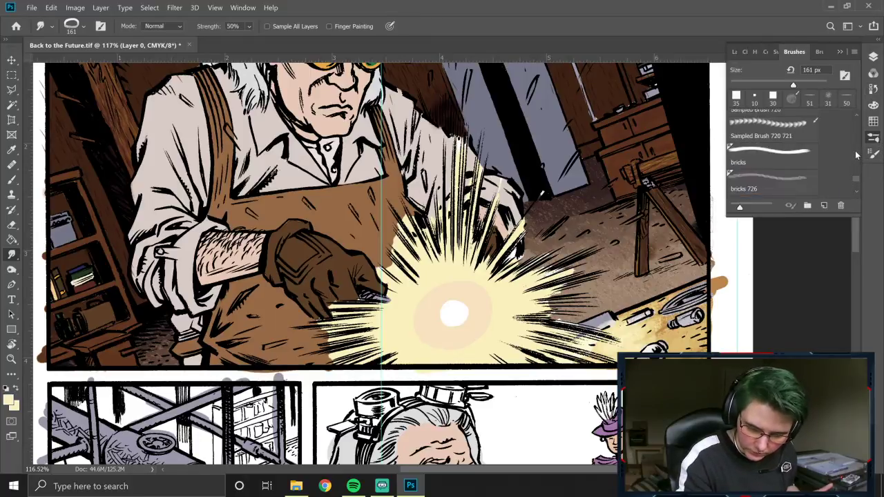
scroll(858, 146, "up", 3)
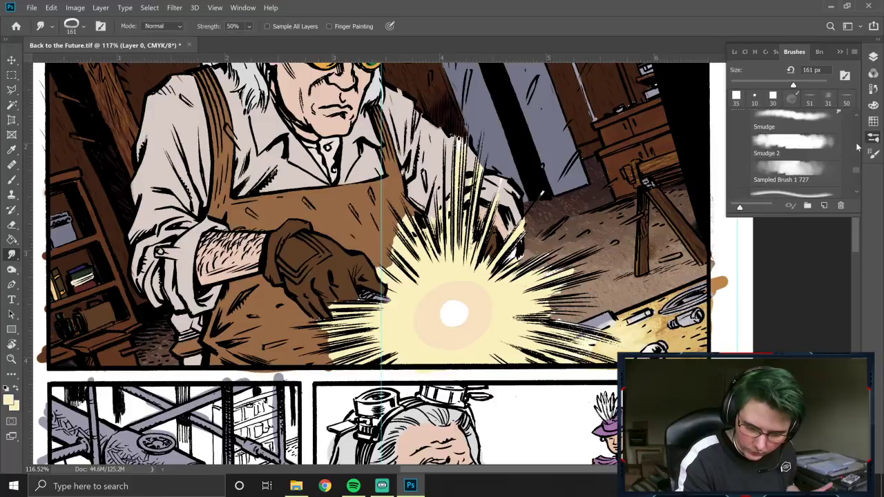
left_click(803, 122)
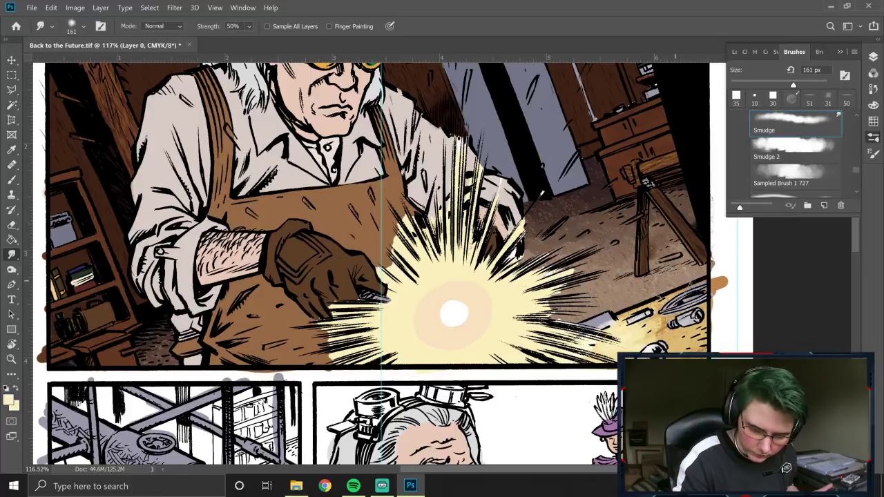
left_click(757, 85)
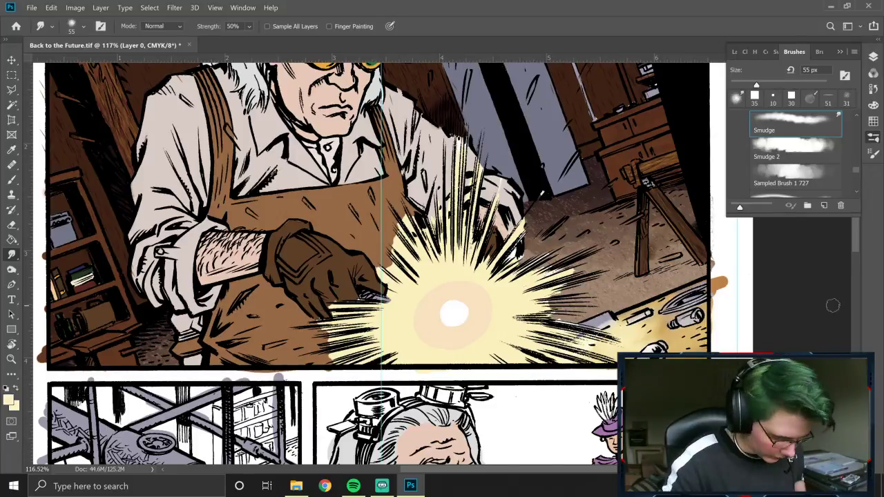
Step: Paint Hard Light highlights on the chest of drawers with the 35 px brush and smudge them smooth
key("b")
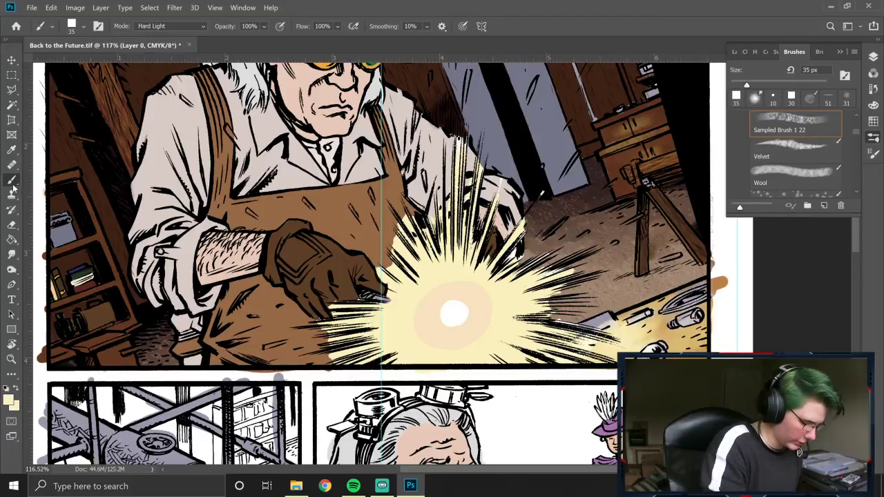
left_click(11, 254)
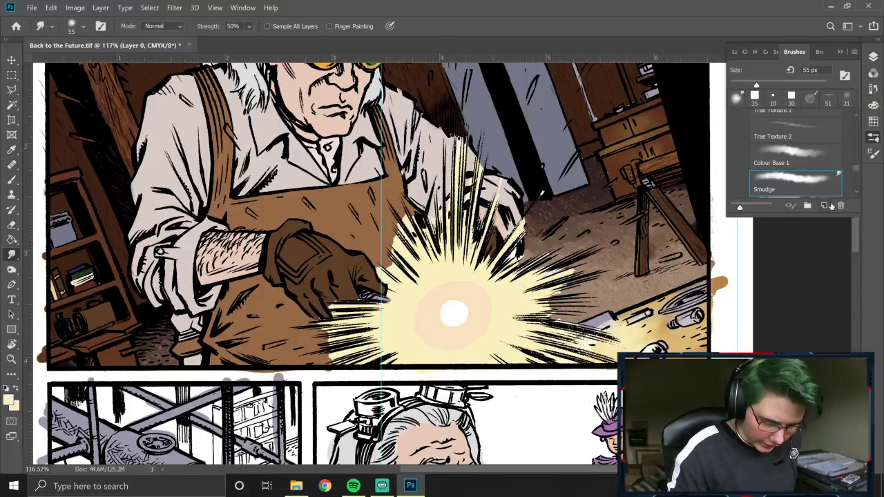
left_click_drag(858, 231, 859, 220)
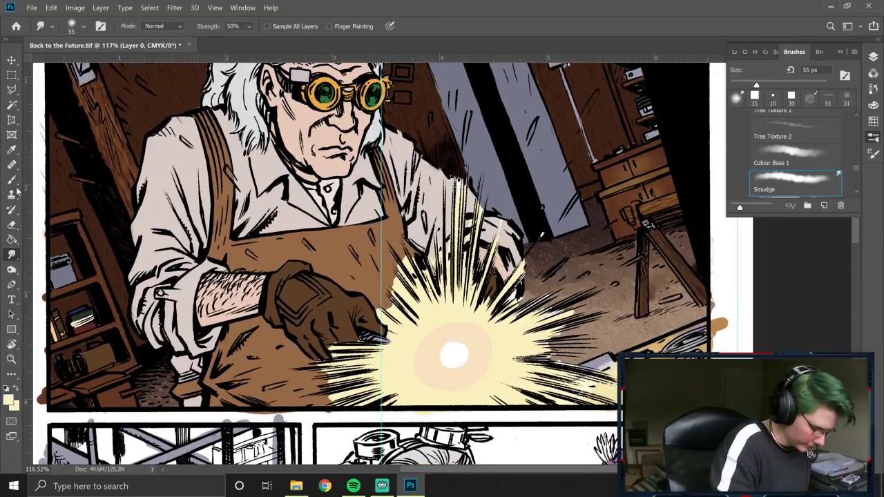
Step: Close the brush presets and paint dark brown shadows in Multiply mode on the wall behind the man's shoulder
key("b")
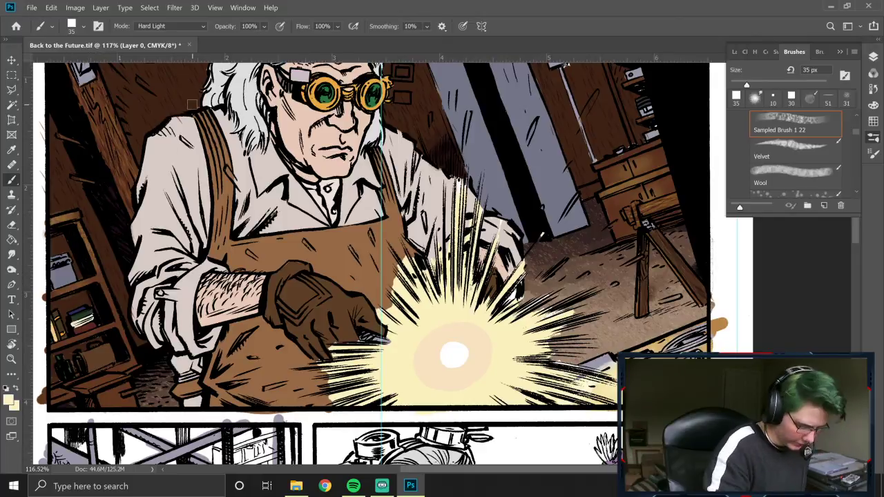
left_click(874, 138)
left_click_drag(854, 230, 856, 212)
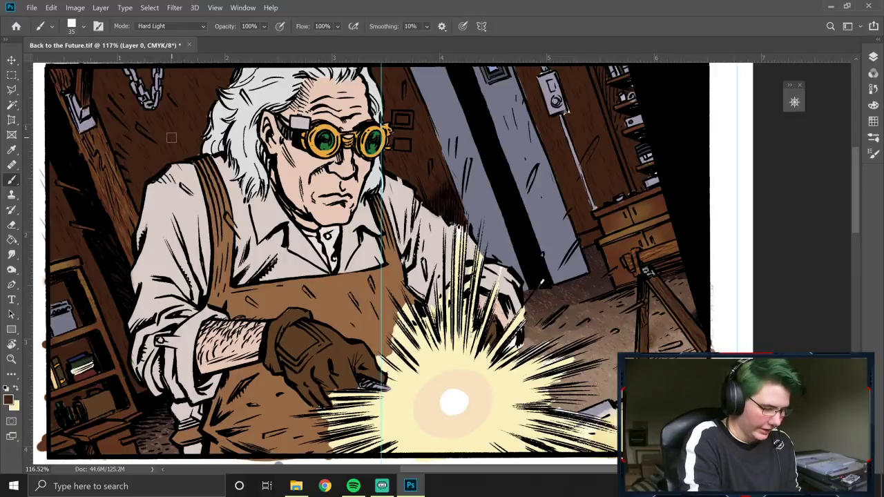
left_click(181, 27)
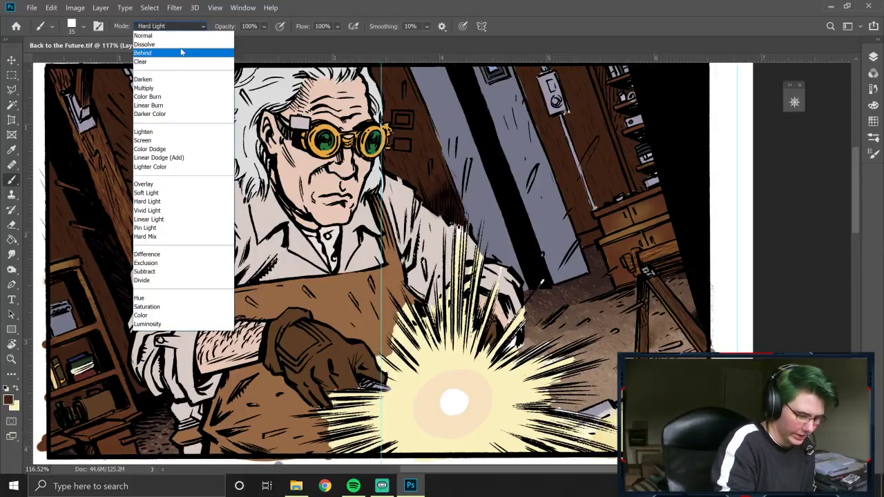
left_click(164, 87)
mouse_move(105, 110)
left_mouse_down()
mouse_move(134, 180)
mouse_move(101, 83)
mouse_move(147, 186)
mouse_move(101, 64)
mouse_move(134, 127)
mouse_move(116, 70)
mouse_move(169, 159)
mouse_move(169, 89)
left_mouse_up()
left_click_drag(151, 57, 148, 78)
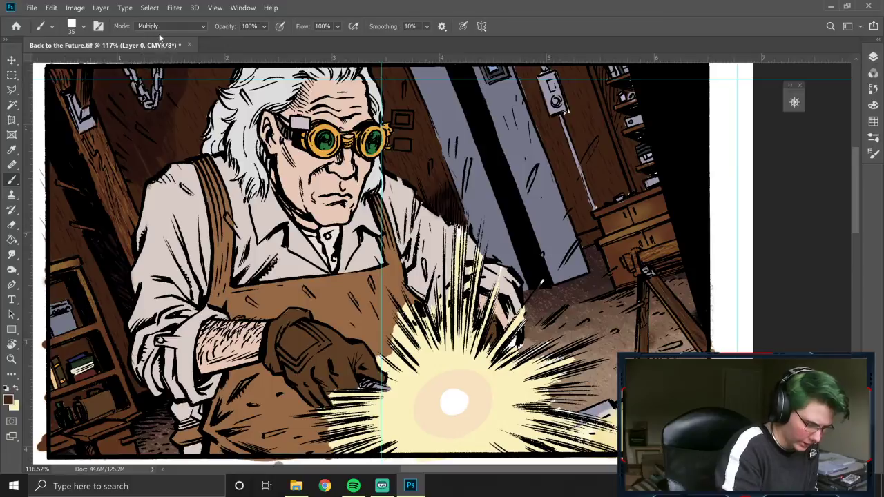
left_click(11, 60)
left_click_drag(55, 78, 70, 17)
left_click(12, 178)
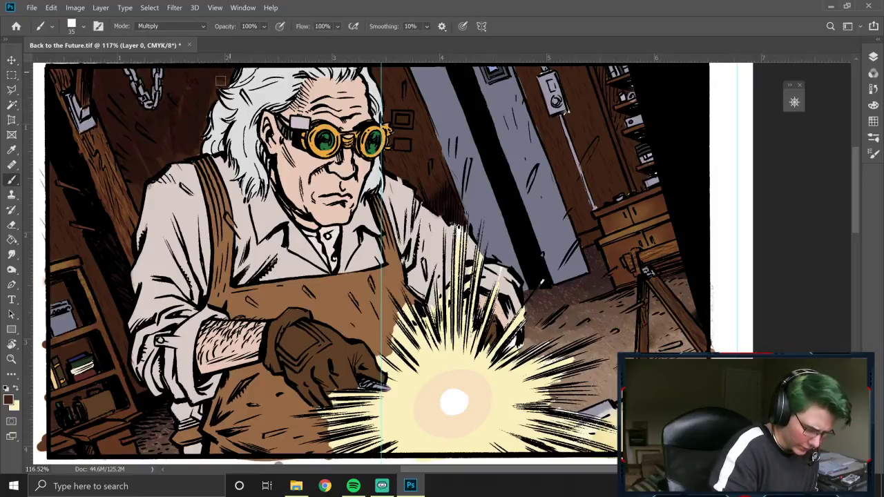
Step: Paint dark brown Multiply shadows down the wall behind the slanted beam and over the bookcase with the 35 px brush
mouse_move(49, 164)
left_mouse_down()
mouse_move(52, 207)
mouse_move(72, 249)
left_mouse_up()
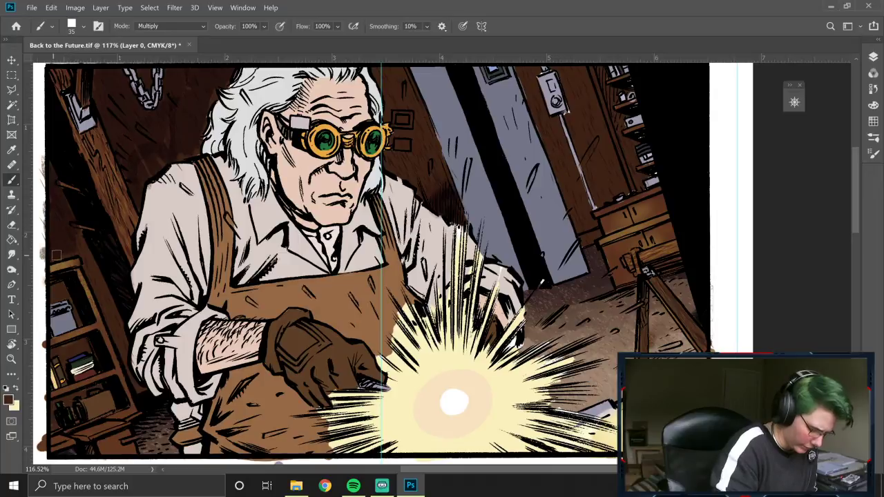
right_click(93, 270)
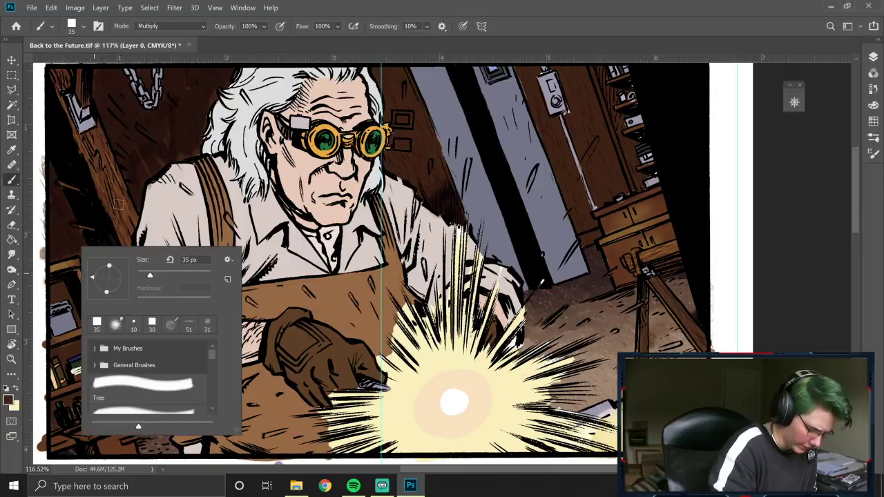
left_click(69, 237)
left_click_drag(70, 235, 119, 337)
mouse_move(109, 306)
left_mouse_down()
mouse_move(138, 389)
mouse_move(141, 382)
left_mouse_up()
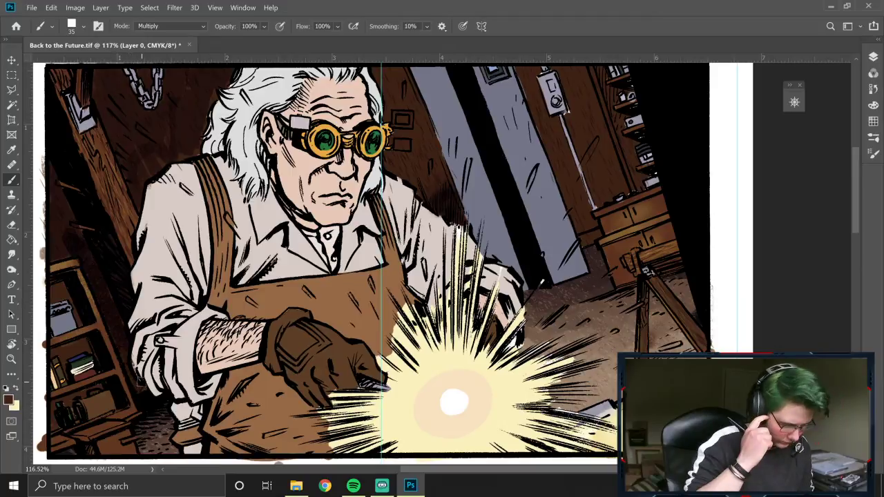
Step: Smudge the new shadows on the wall around the slanted beam, reducing the Smudge brush to 30 px
scroll(855, 201, "up", 2)
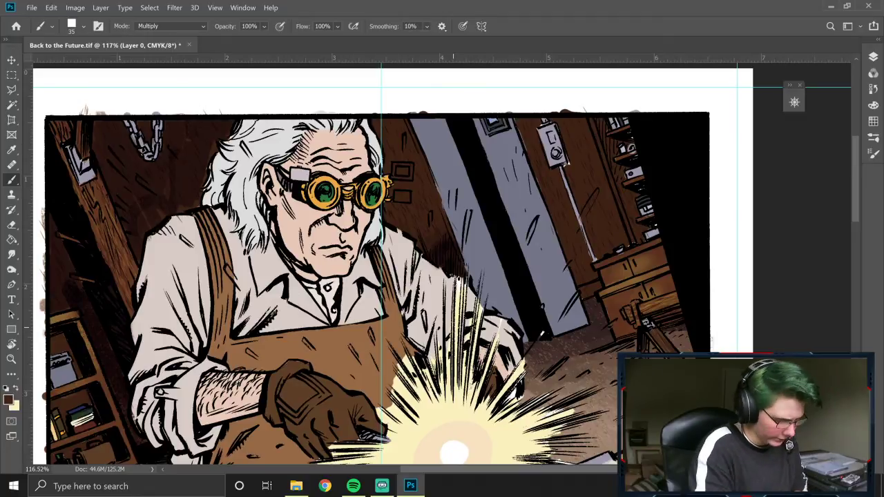
left_click(11, 255)
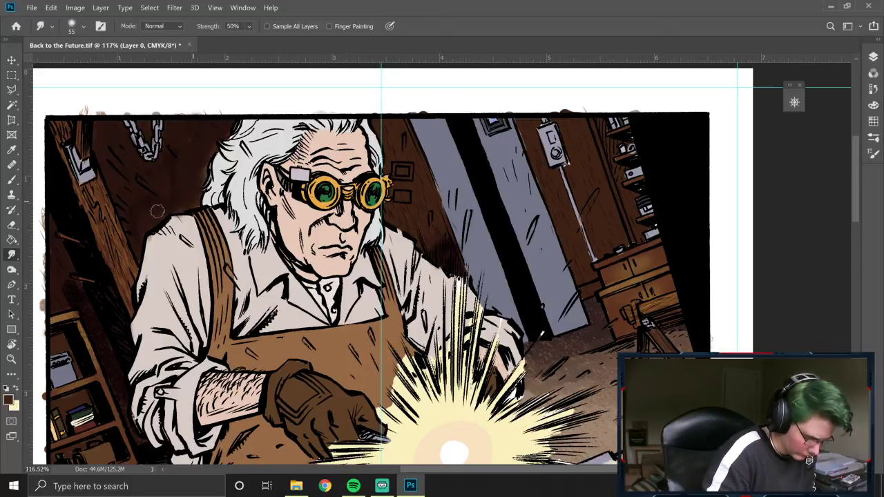
mouse_move(61, 255)
left_mouse_down()
mouse_move(60, 285)
mouse_move(49, 297)
mouse_move(75, 302)
left_mouse_up()
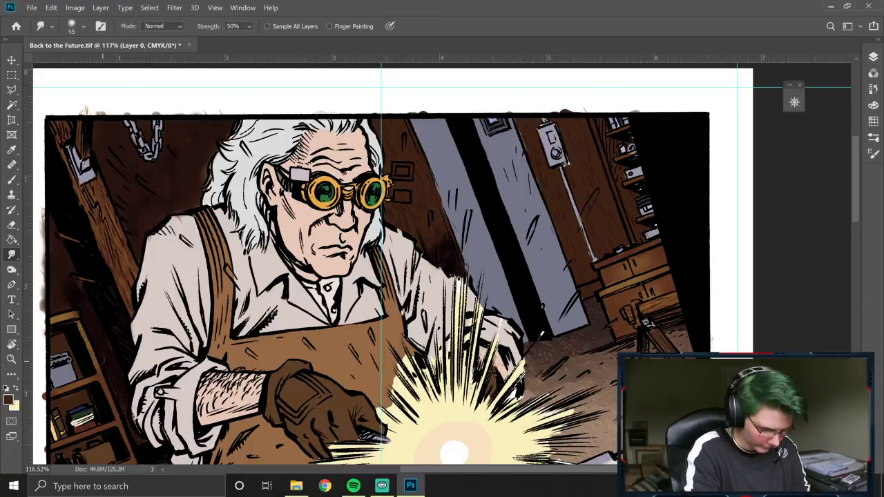
key("bracketleft")
key("bracketleft")
key("bracketleft")
key("bracketleft")
key("bracketleft")
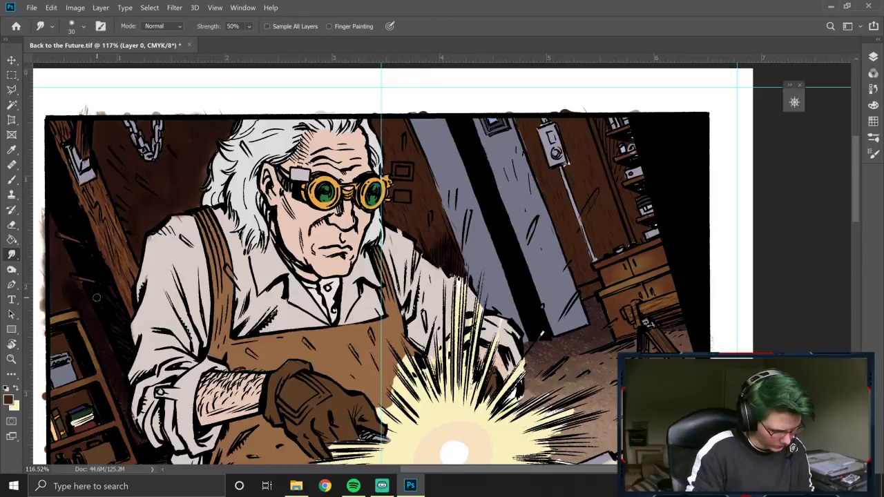
Step: Paint pale yellow Hard Light highlights on the man's near glove with the 35 px brush
key("b")
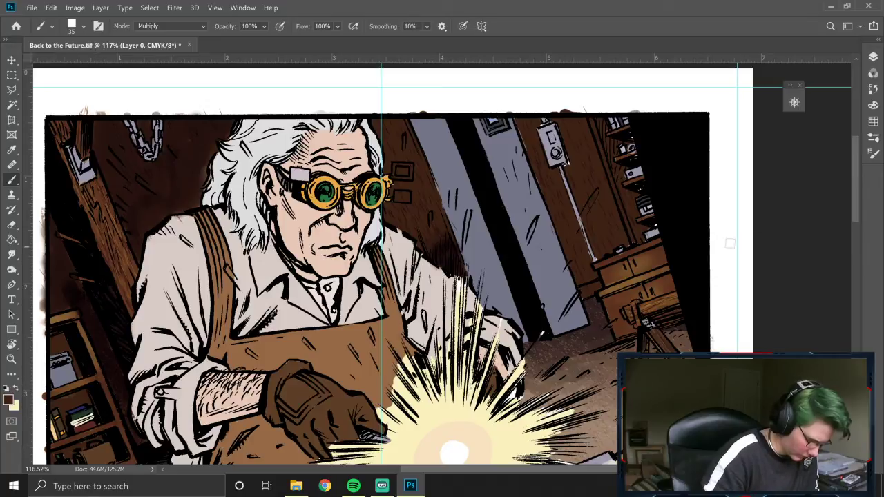
left_click_drag(861, 176, 859, 197)
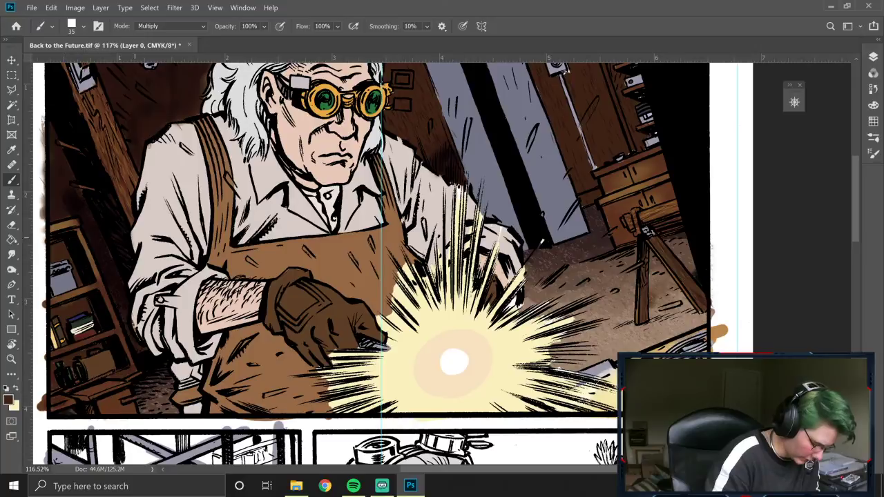
left_click(12, 254)
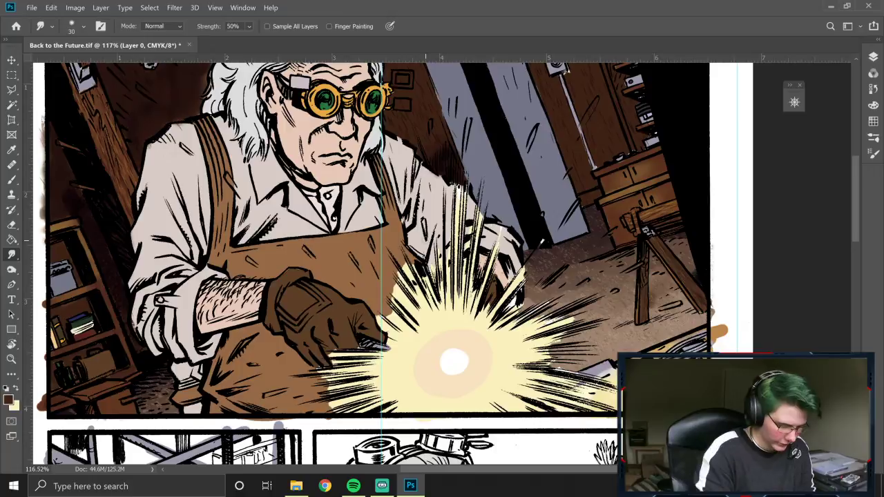
left_click(17, 393)
left_click(179, 29)
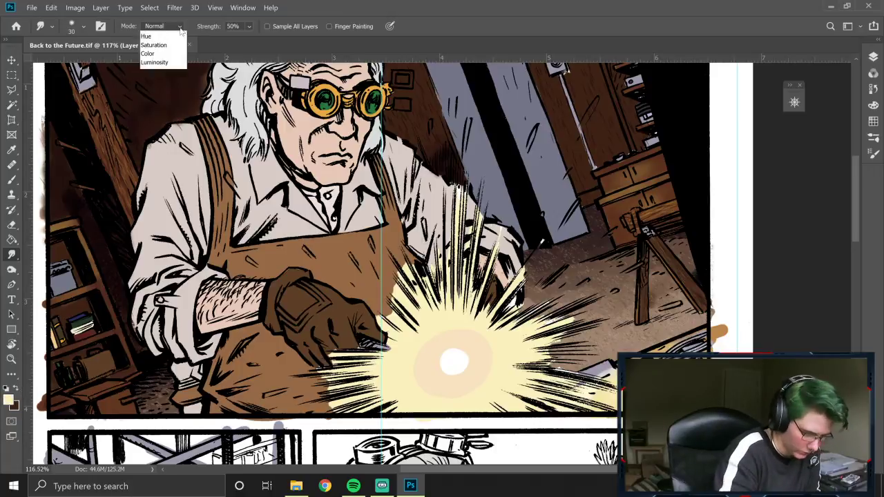
left_click(174, 27)
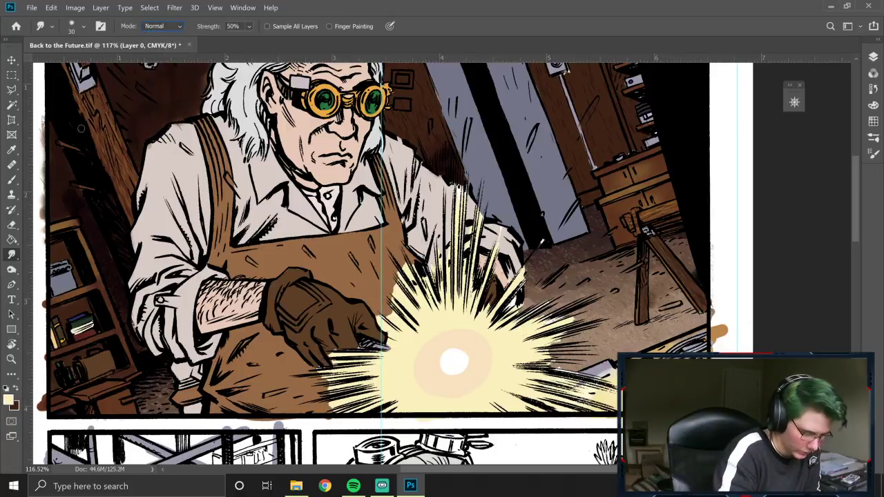
left_click(12, 179)
left_click(194, 28)
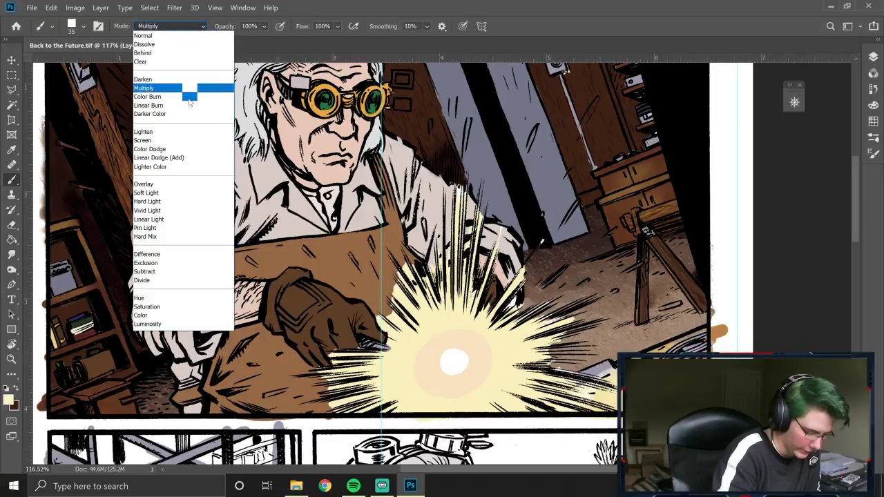
left_click(159, 201)
mouse_move(351, 340)
left_mouse_down()
mouse_move(343, 335)
mouse_move(361, 339)
mouse_move(373, 323)
left_mouse_up()
left_click_drag(329, 351, 323, 360)
mouse_move(345, 332)
left_mouse_down()
mouse_move(327, 329)
mouse_move(304, 358)
mouse_move(310, 364)
mouse_move(338, 306)
mouse_move(301, 283)
mouse_move(305, 272)
mouse_move(280, 288)
mouse_move(275, 332)
mouse_move(304, 270)
left_mouse_up()
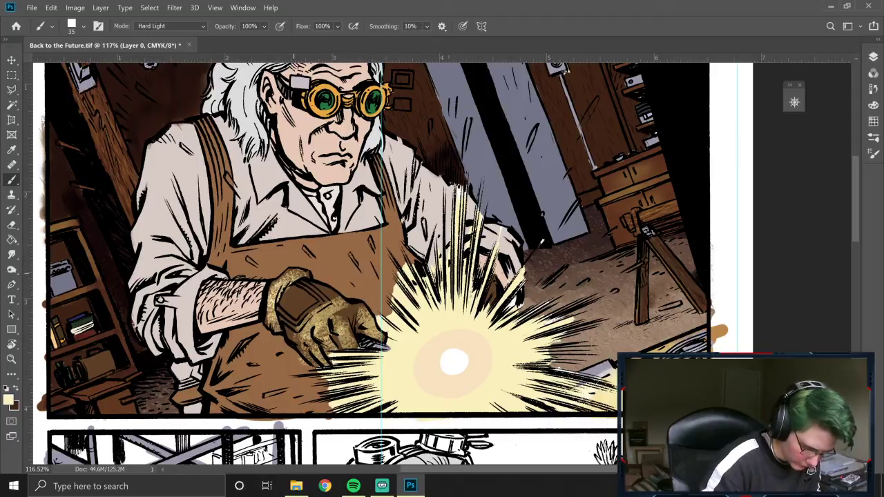
Step: Paint pale yellow Hard Light highlights on the man's forearm, shirt and far hand with the 35 px brush
left_click_drag(261, 290, 256, 315)
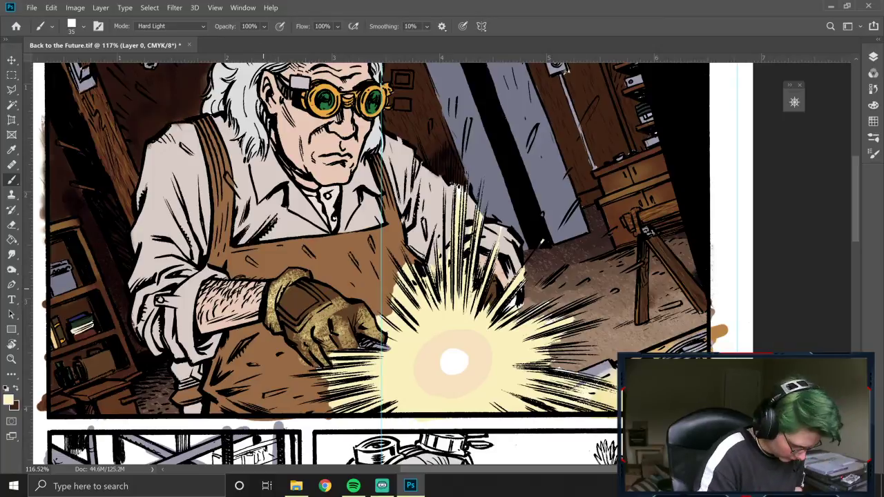
left_click_drag(245, 289, 222, 302)
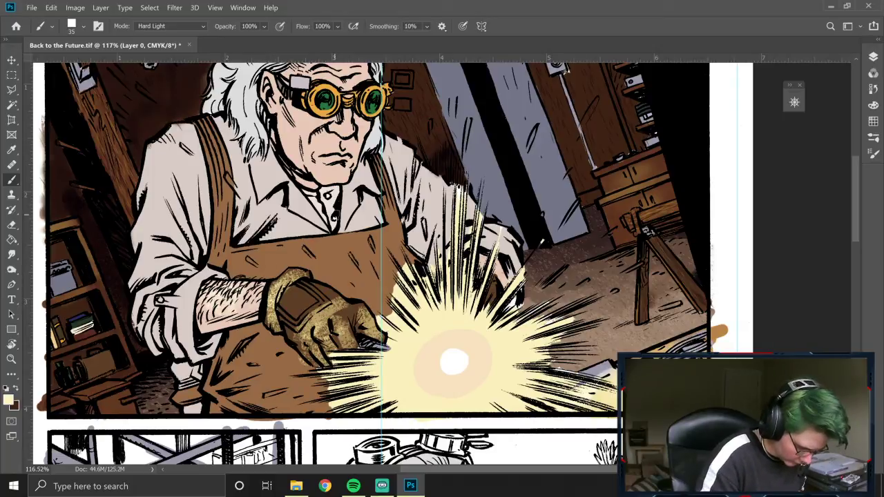
mouse_move(209, 274)
left_mouse_down()
mouse_move(193, 303)
mouse_move(186, 266)
mouse_move(202, 266)
left_mouse_up()
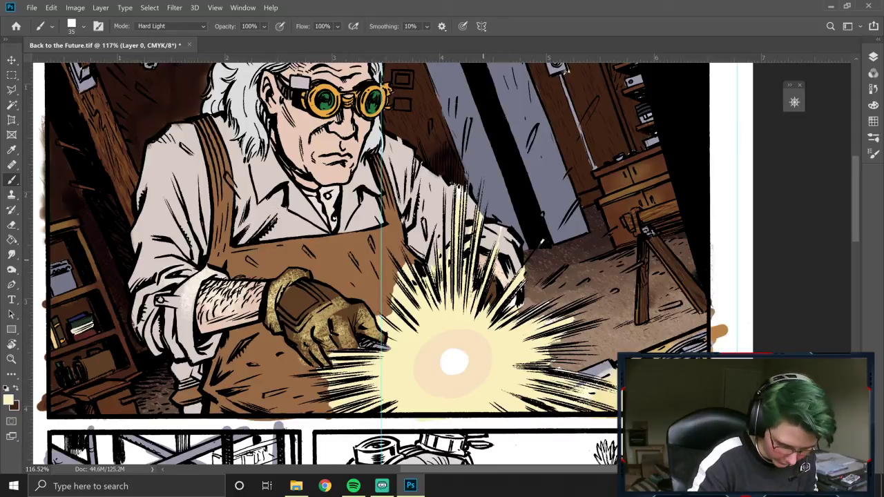
left_click_drag(496, 286, 486, 299)
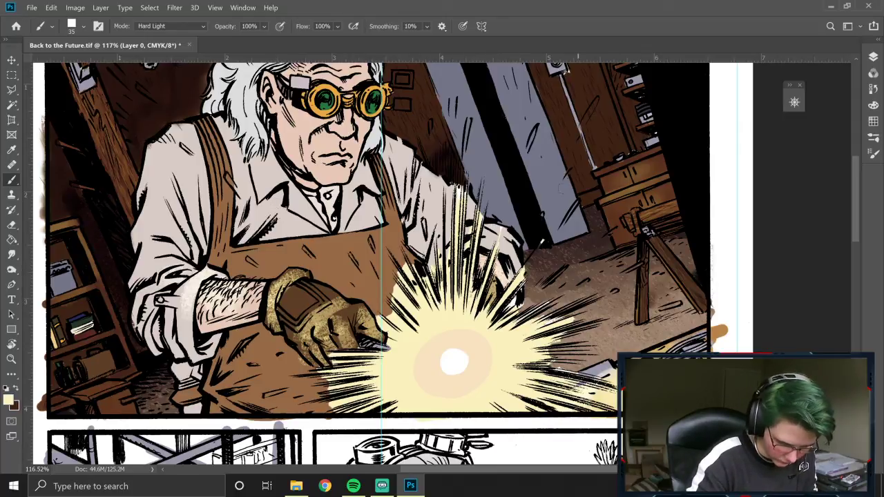
mouse_move(493, 244)
left_mouse_down()
mouse_move(515, 266)
mouse_move(487, 235)
mouse_move(502, 235)
left_mouse_up()
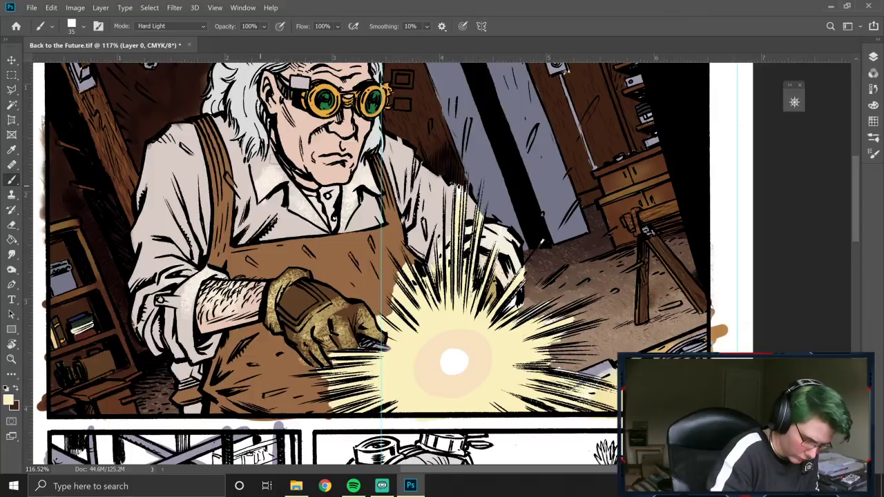
Step: Paint pale yellow Hard Light glow over the apron above and below the gloved hand
mouse_move(335, 255)
left_mouse_down()
mouse_move(349, 284)
mouse_move(363, 276)
mouse_move(375, 297)
left_mouse_up()
mouse_move(300, 257)
left_mouse_down()
mouse_move(335, 263)
mouse_move(272, 260)
mouse_move(339, 269)
mouse_move(344, 282)
mouse_move(376, 281)
mouse_move(370, 287)
mouse_move(378, 303)
mouse_move(325, 277)
left_mouse_up()
mouse_move(272, 337)
left_mouse_down()
mouse_move(280, 363)
mouse_move(315, 391)
mouse_move(293, 397)
mouse_move(273, 359)
mouse_move(273, 401)
mouse_move(235, 409)
mouse_move(206, 387)
mouse_move(239, 342)
mouse_move(219, 384)
left_mouse_up()
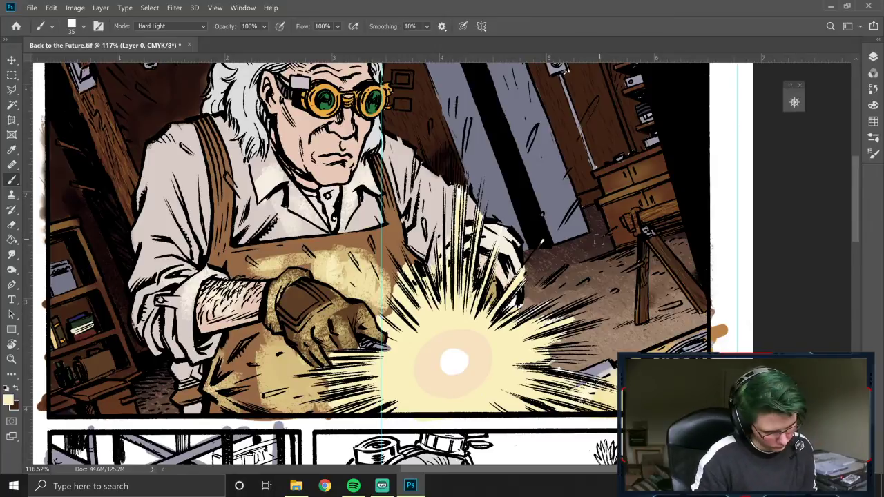
mouse_move(288, 361)
left_mouse_down()
mouse_move(311, 384)
mouse_move(280, 395)
left_mouse_up()
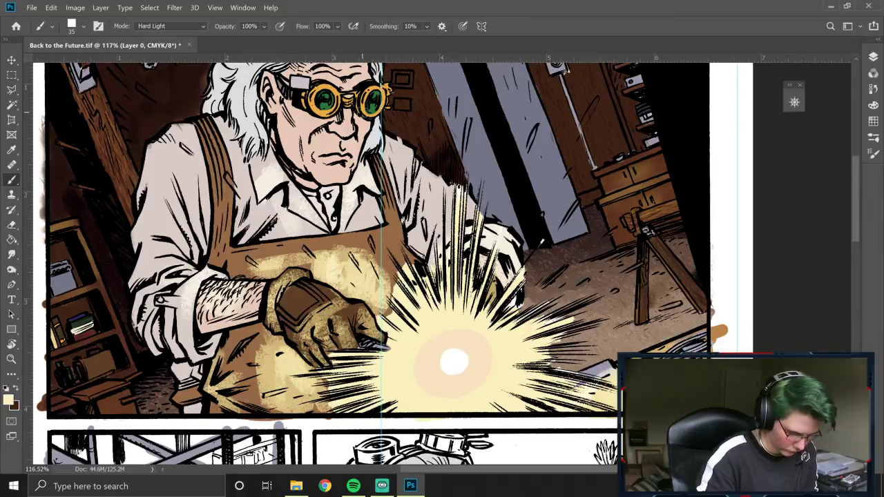
Step: Smudge the apron's glow highlights smooth at 50% strength, enlarging the Smudge brush to 60 px
left_click(12, 254)
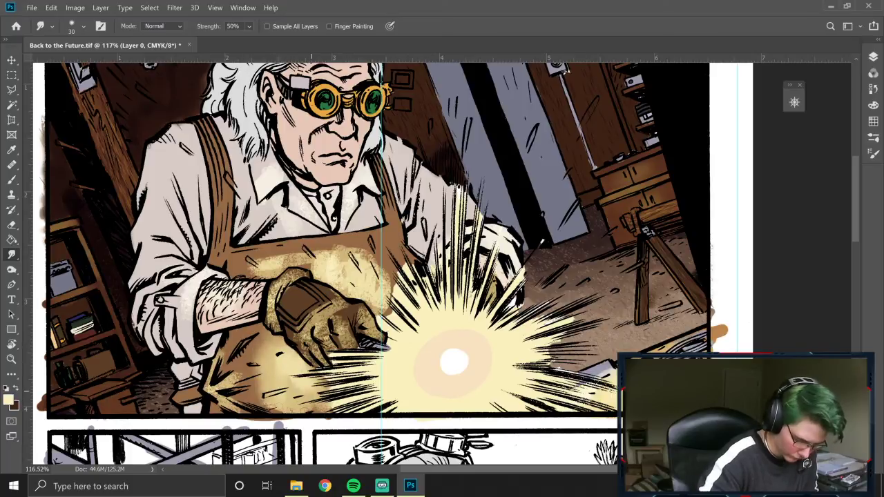
left_click_drag(276, 404, 277, 406)
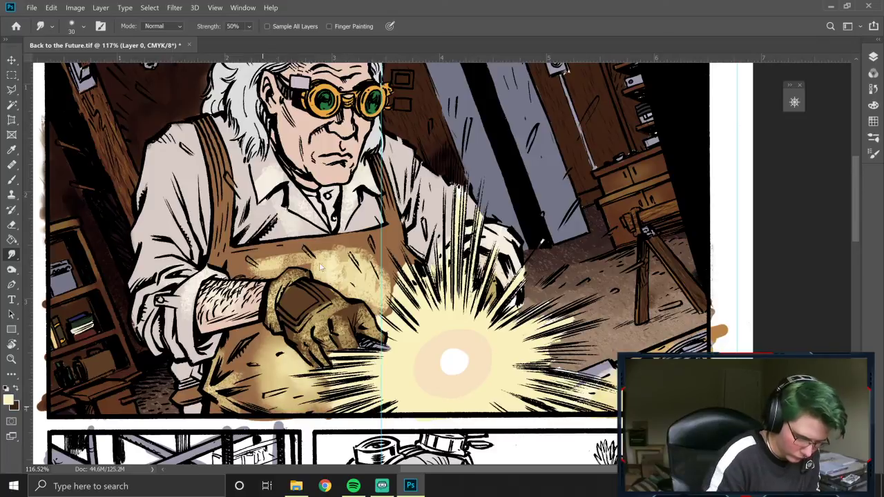
left_click_drag(266, 259, 361, 250)
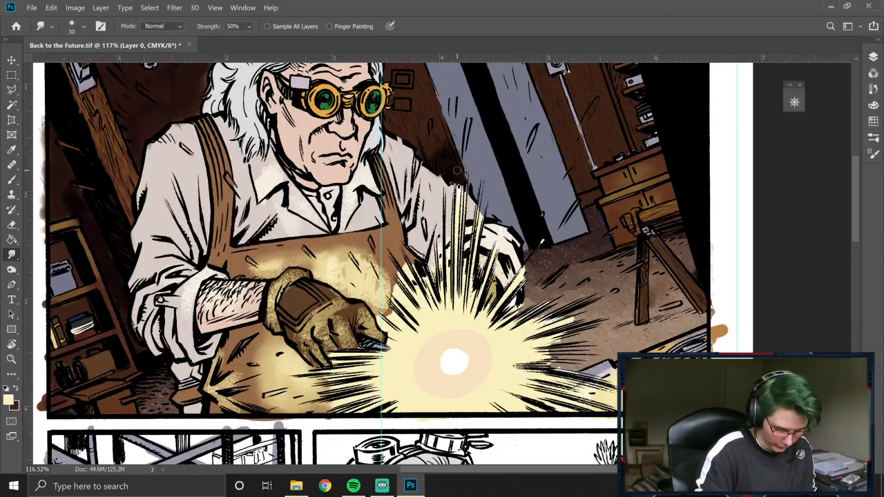
key("bracketright")
key("bracketright")
key("bracketright")
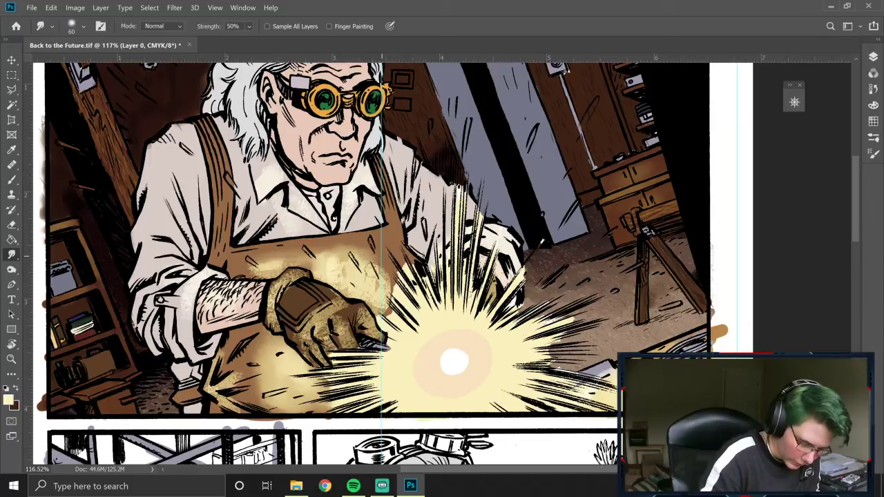
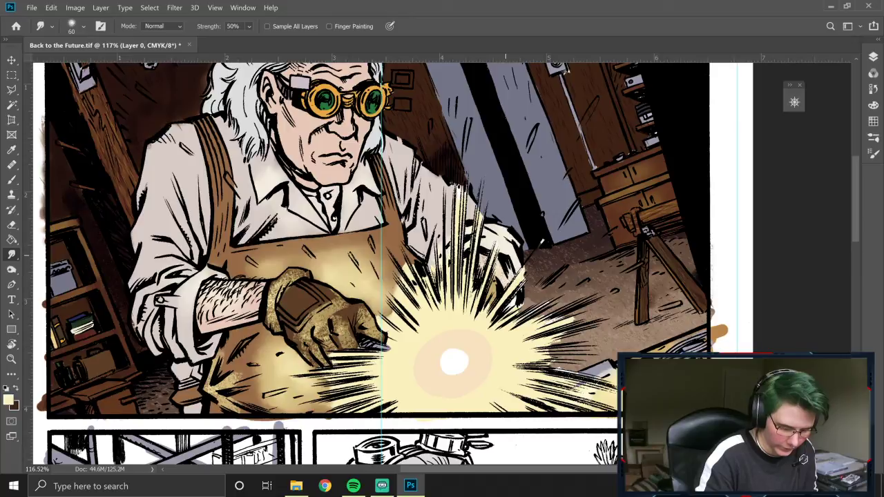
Step: Smudge the rings at the centre of the spark burst on Layer 0 into a soft gradient
left_click(873, 56)
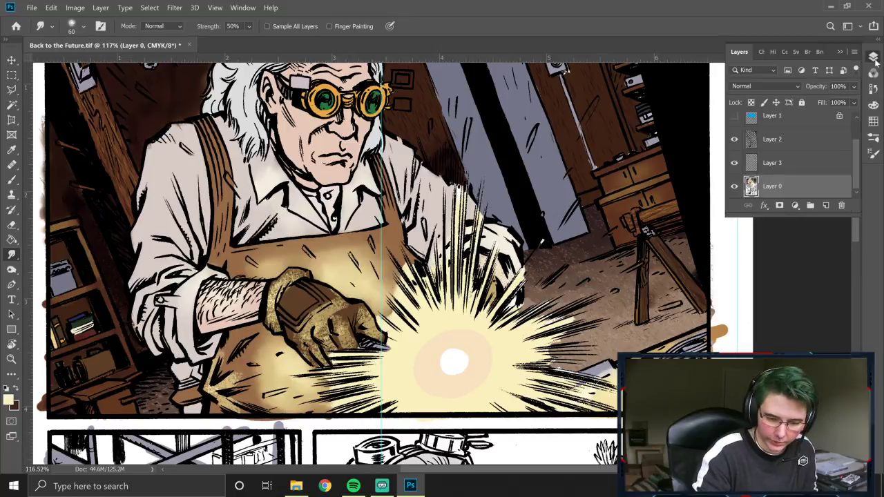
left_click(781, 160)
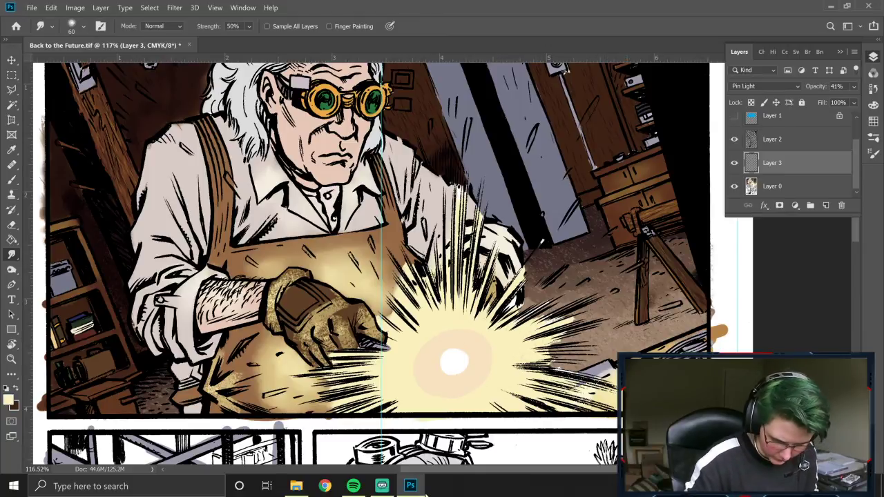
left_click(794, 186)
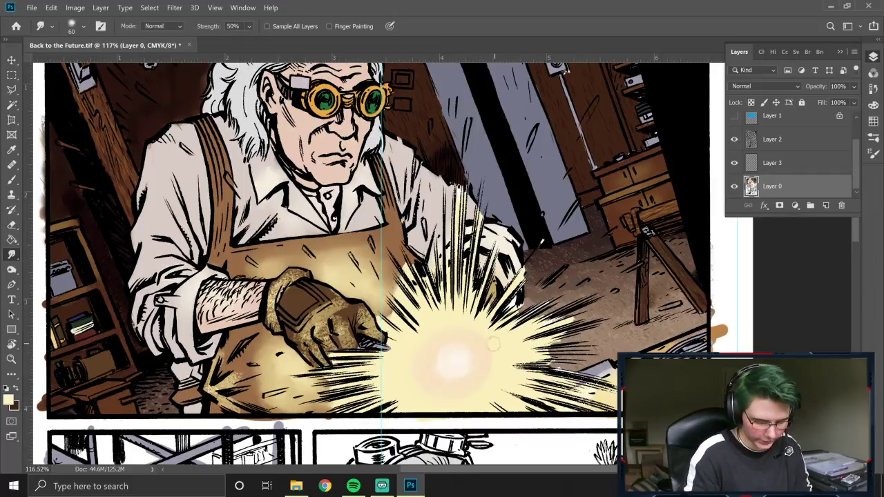
mouse_move(469, 355)
left_mouse_down()
mouse_move(460, 381)
mouse_move(416, 397)
mouse_move(440, 328)
mouse_move(482, 329)
mouse_move(480, 371)
mouse_move(453, 348)
left_mouse_up()
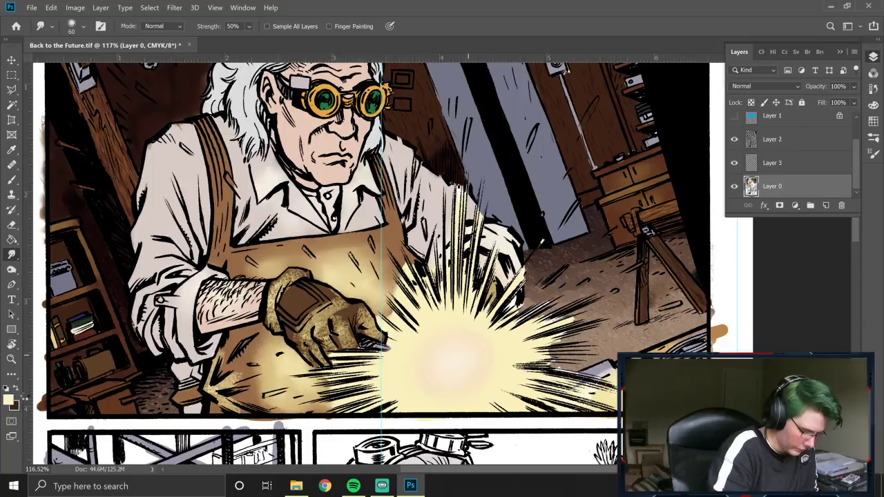
Step: Set the foreground colour to white (ffffff), paint the core of the spark burst and smudge it into the surrounding glow
key("b")
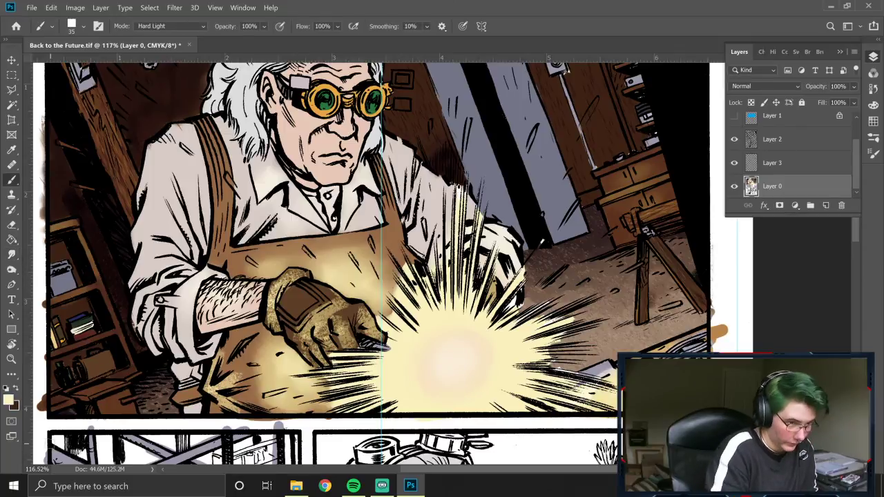
left_click(9, 400)
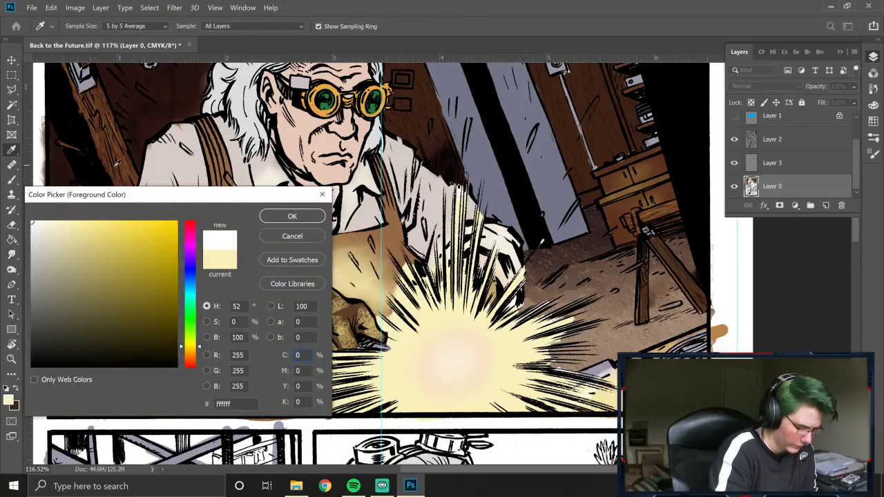
left_click(292, 216)
mouse_move(444, 388)
left_mouse_down()
mouse_move(446, 338)
mouse_move(452, 399)
mouse_move(436, 332)
mouse_move(486, 384)
mouse_move(471, 373)
mouse_move(464, 381)
mouse_move(461, 345)
mouse_move(484, 362)
mouse_move(489, 400)
mouse_move(424, 350)
mouse_move(511, 338)
mouse_move(453, 363)
left_mouse_up()
key("r")
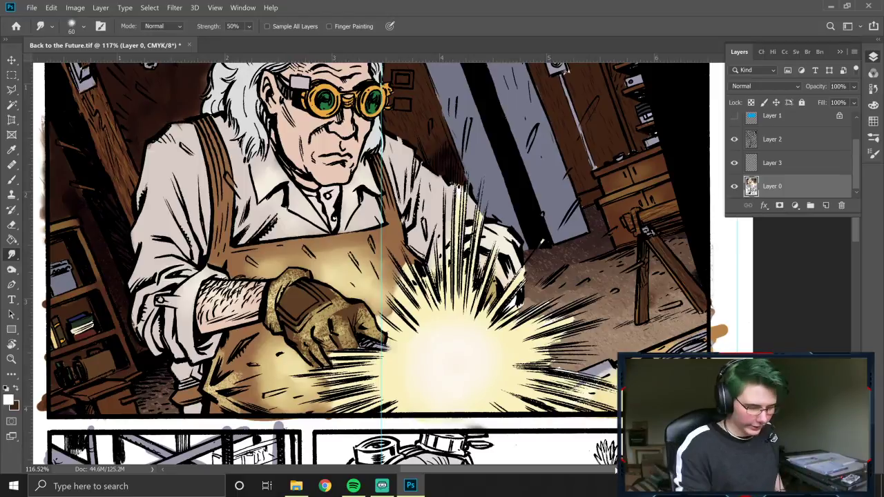
left_click(11, 359)
left_click(575, 276, "alt")
left_click(575, 276, "alt")
left_click(579, 273, "alt")
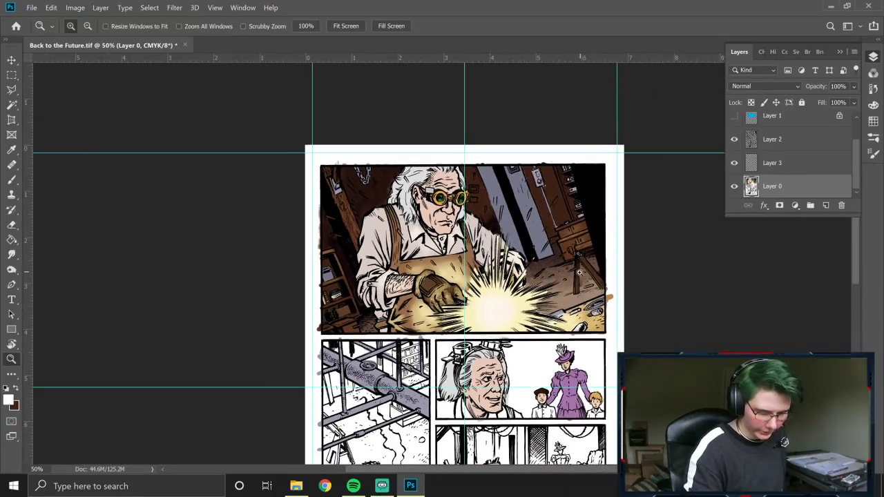